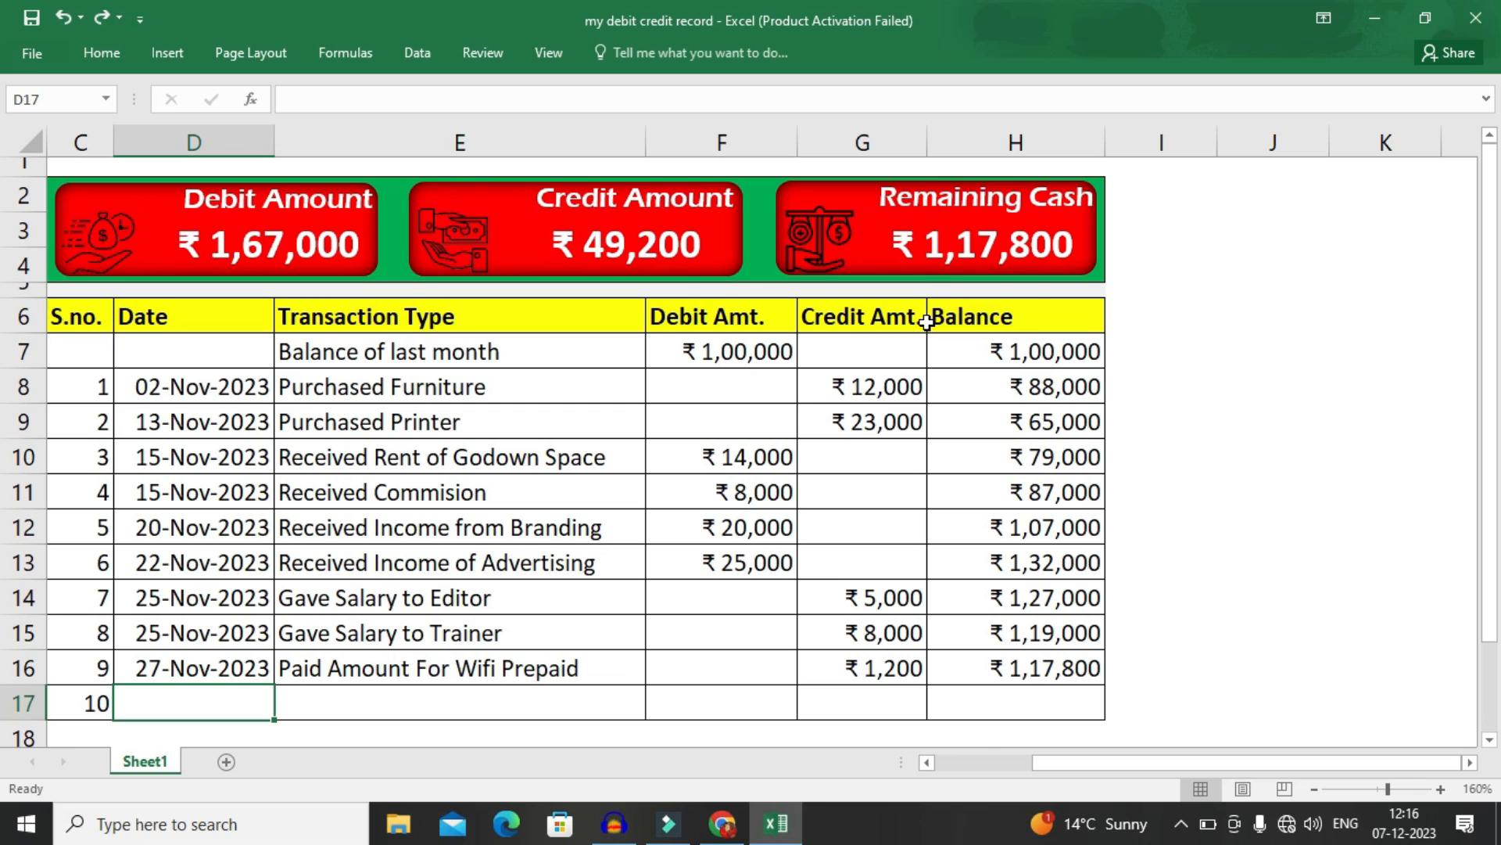
Fill in record 10 with the date 30-nov-23 and the transaction type "Paid Salary of Staff".
{"action": "type", "text": "30-"}
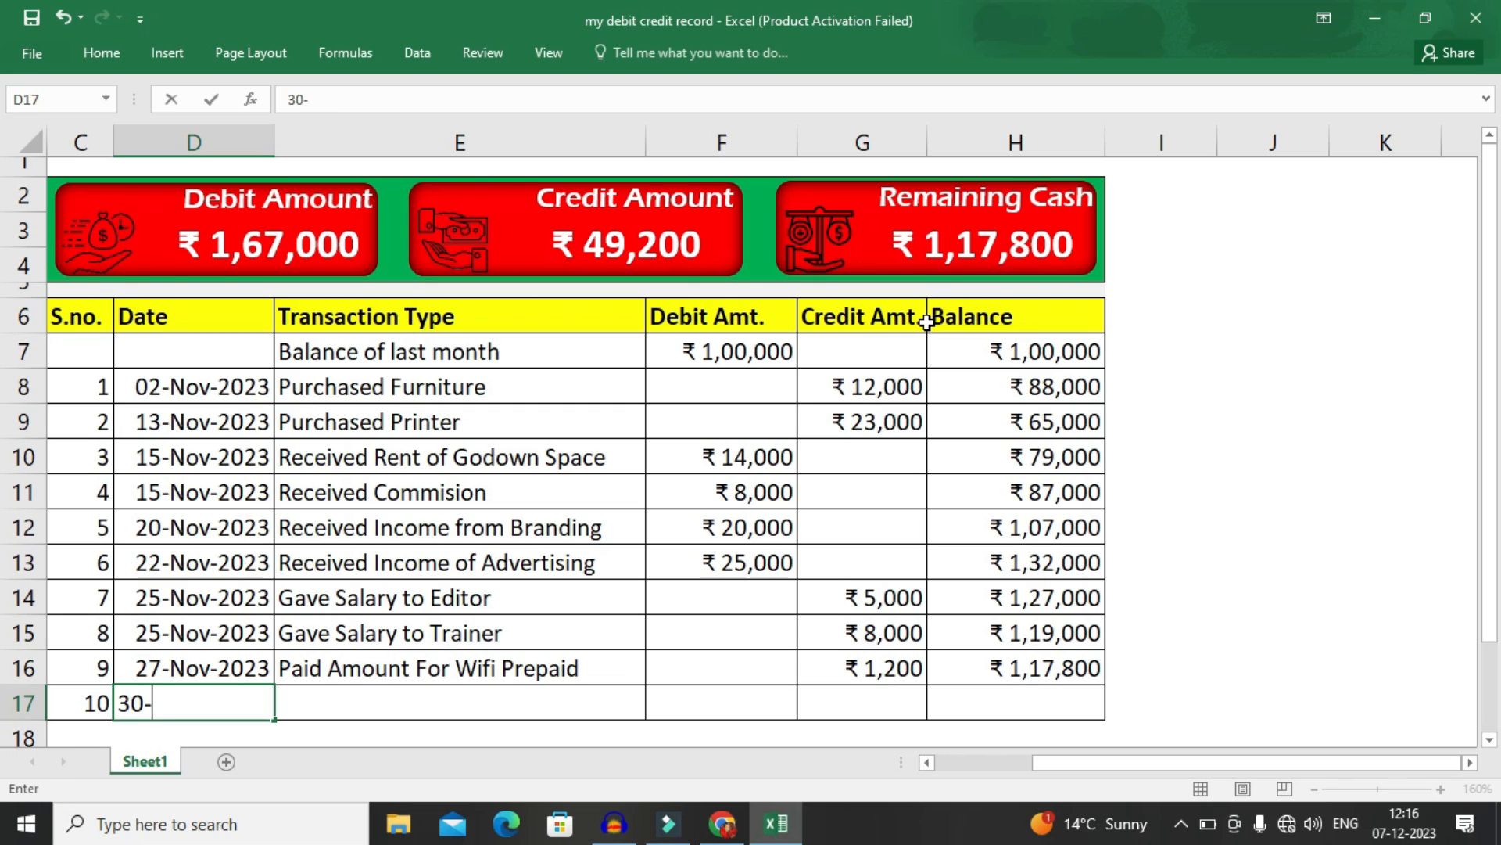
{"action": "type", "text": "nov-23"}
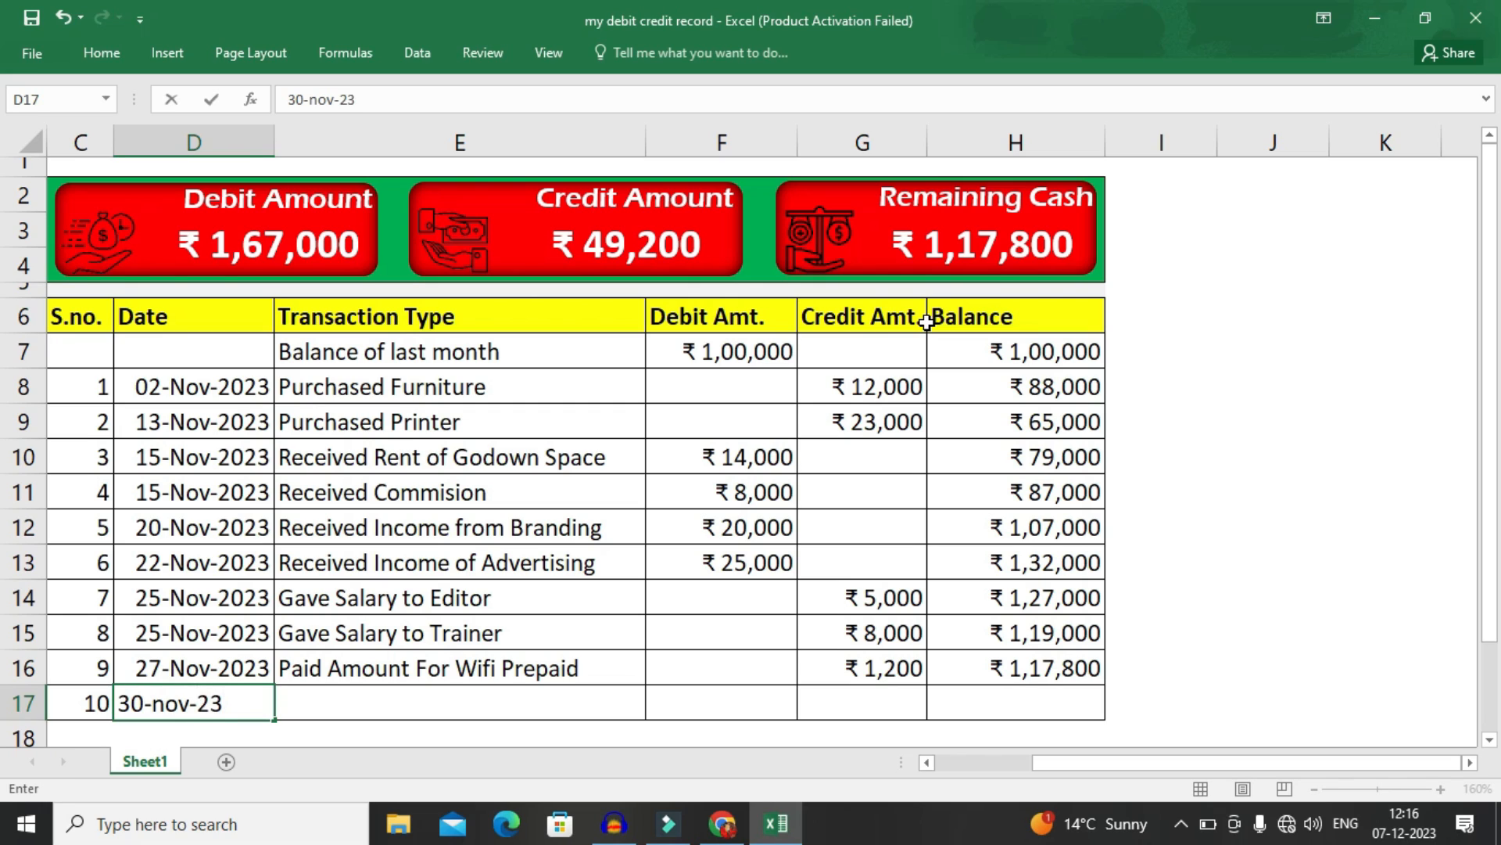
{"action": "key", "text": "Tab"}
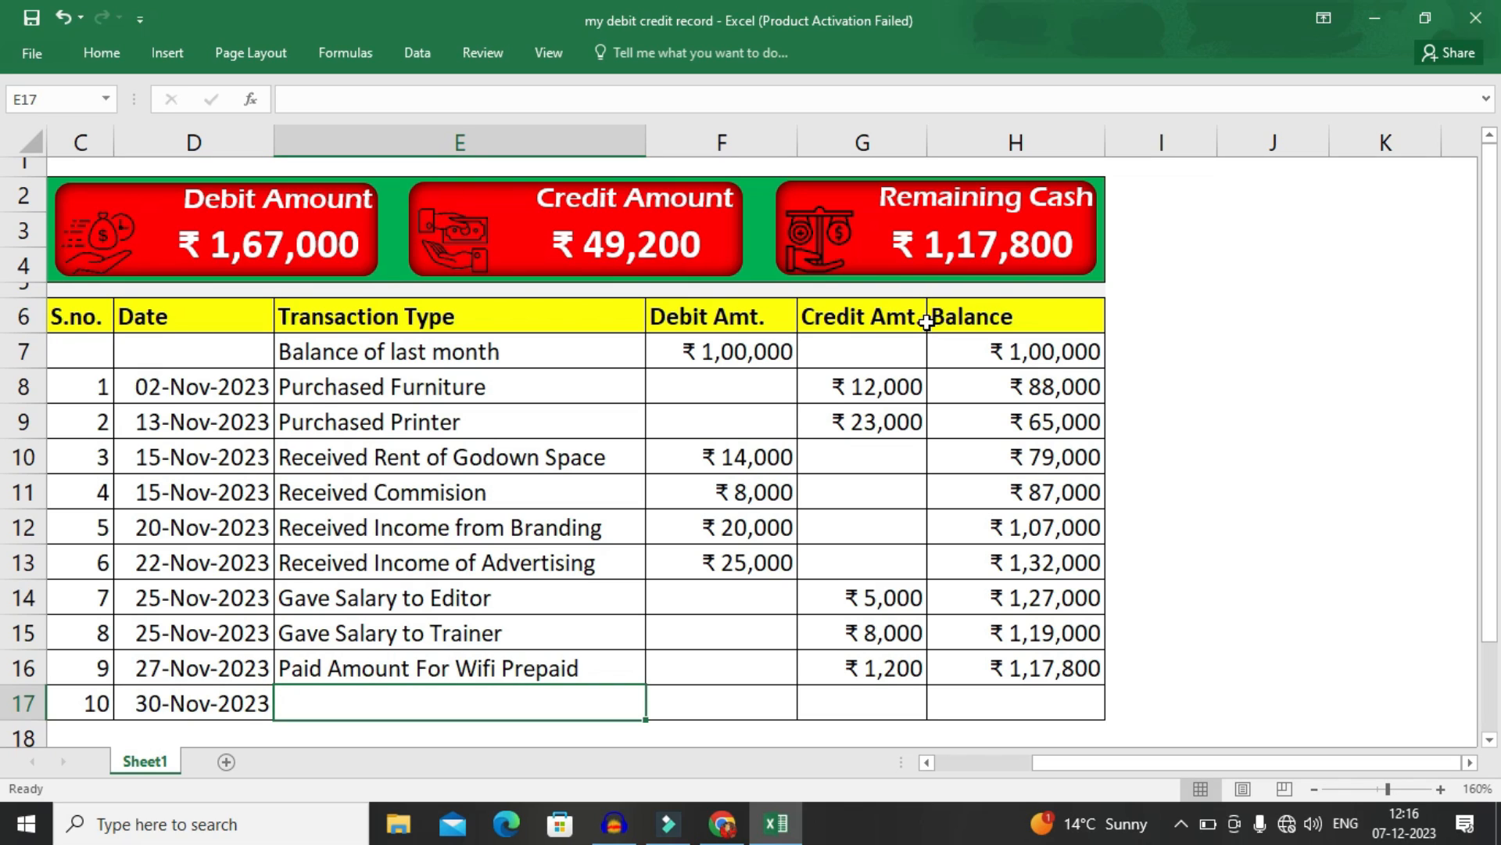
{"action": "type", "text": "Paid Sa"}
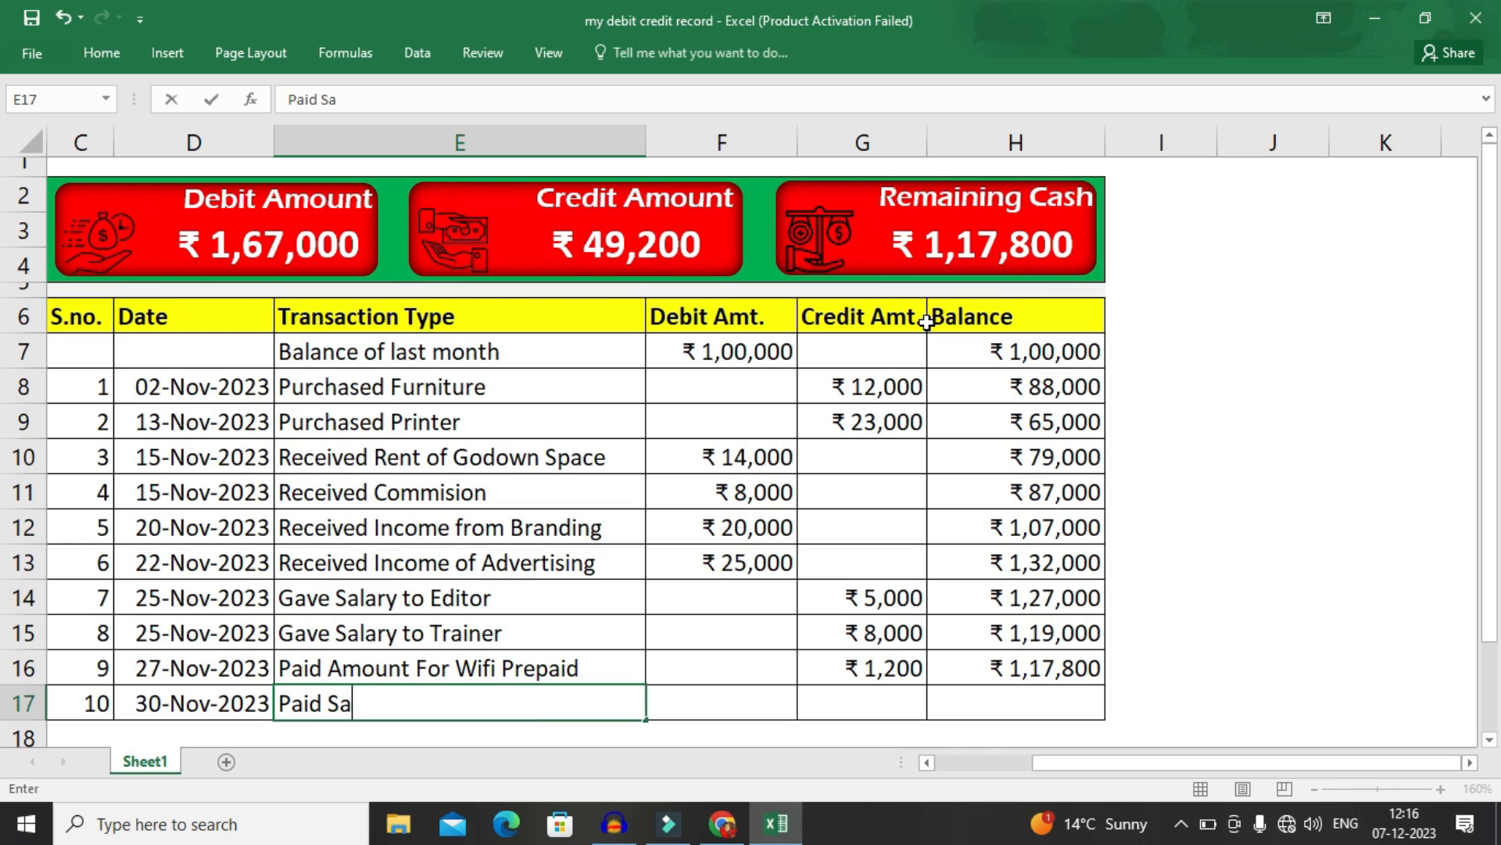
{"action": "type", "text": "lary of Staff"}
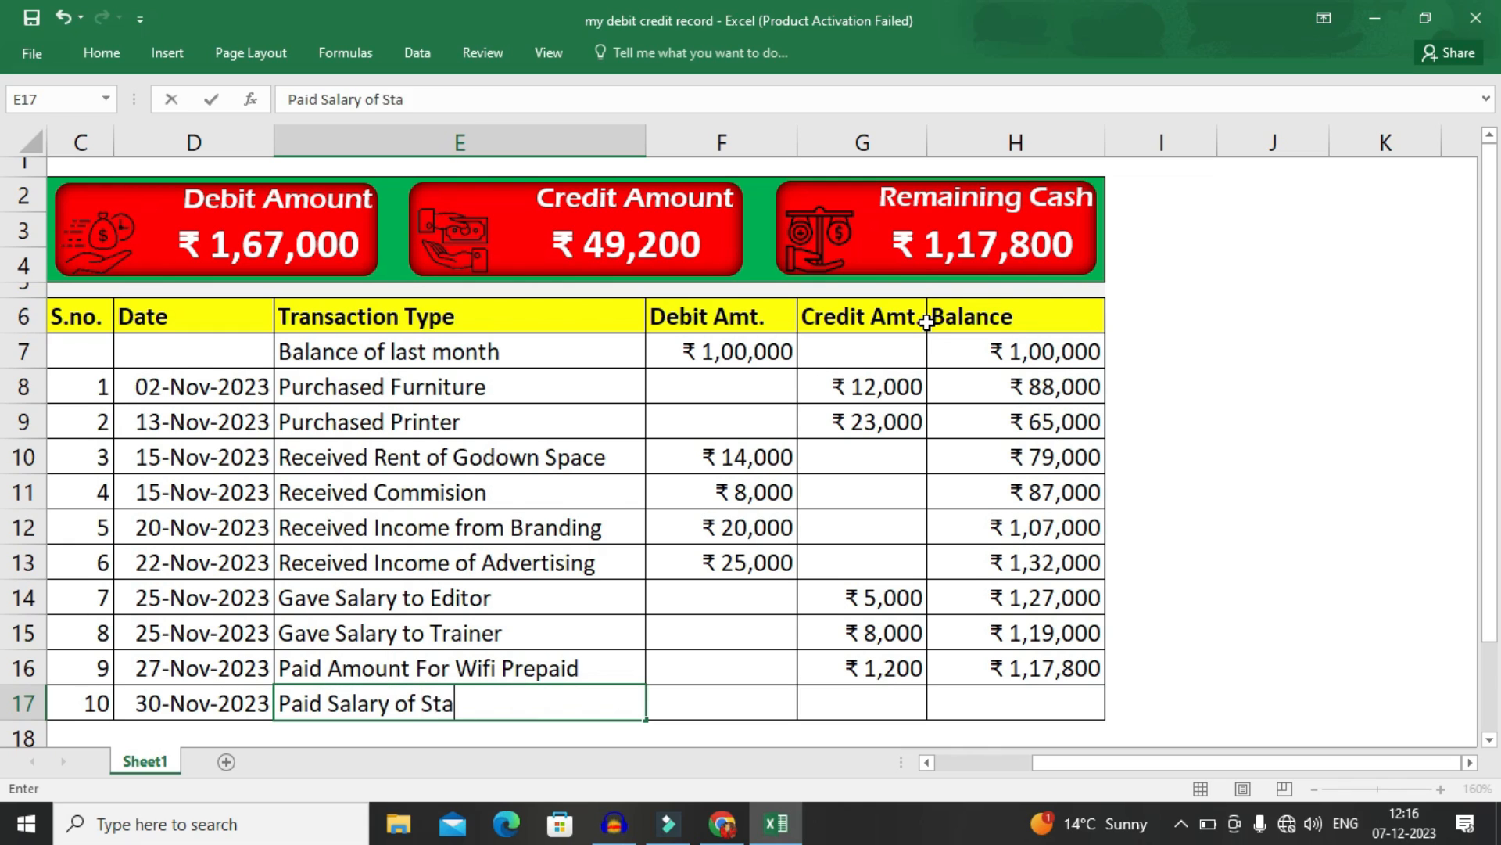
{"action": "key", "text": "Return"}
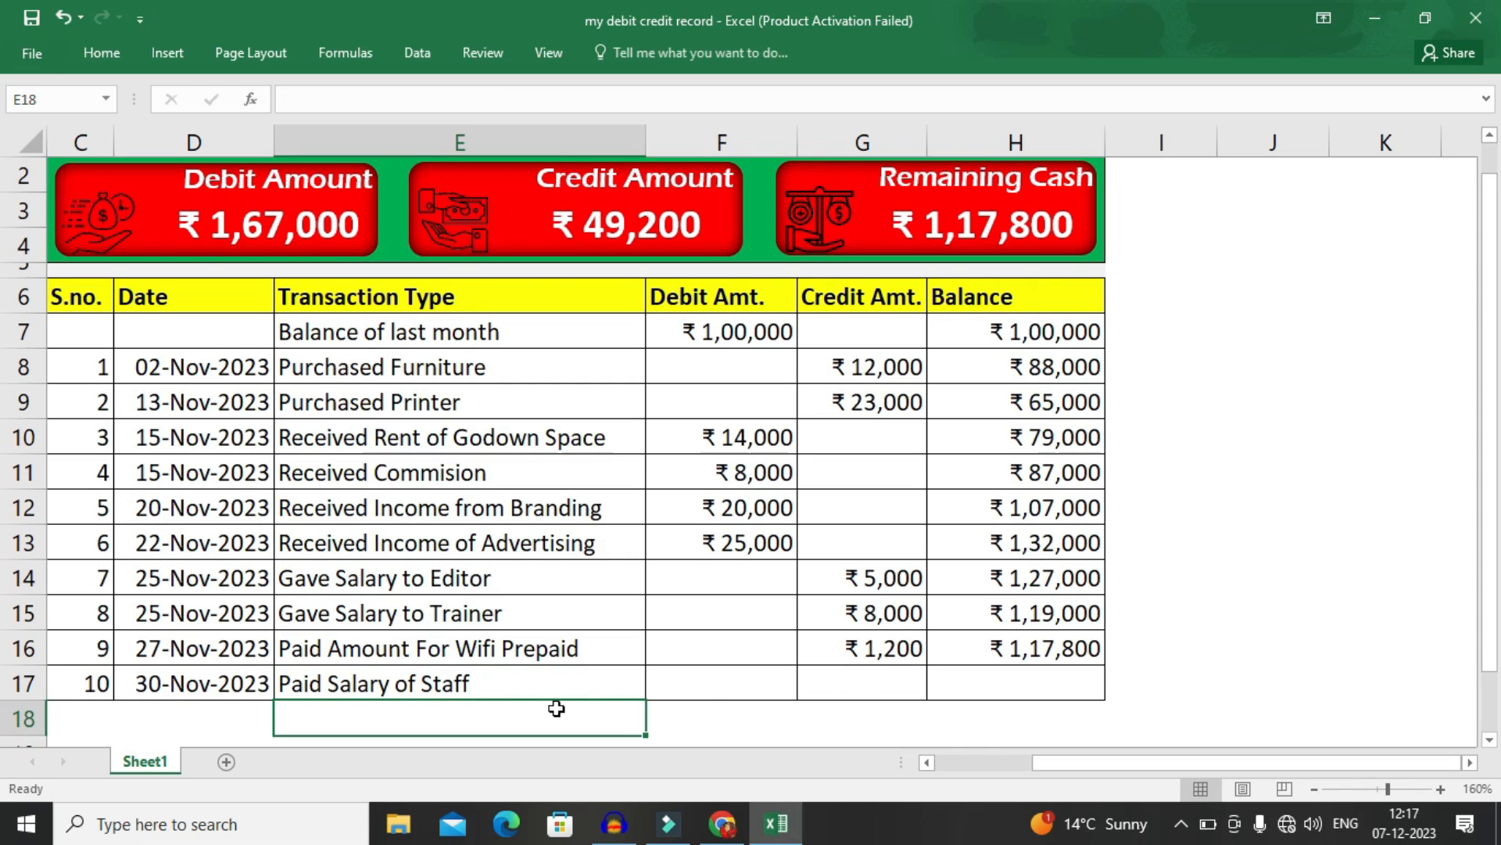
Enter a credit amount of 12000 for the "Paid Salary of Staff" record.
{"action": "left_click", "coordinate": [900, 684]}
{"action": "type", "text": "12"}
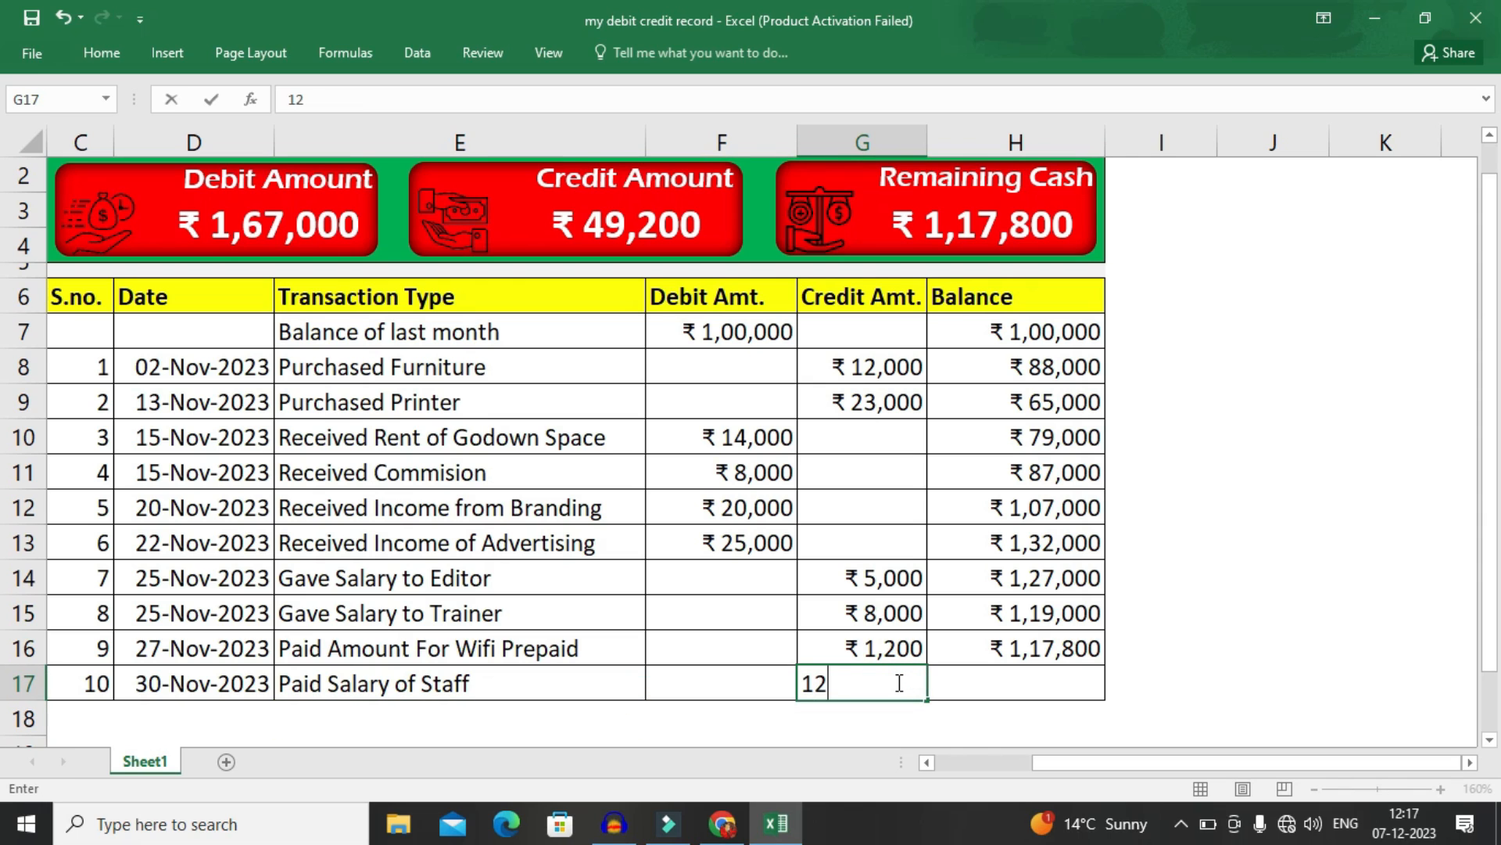
{"action": "type", "text": "000"}
{"action": "key", "text": "Return"}
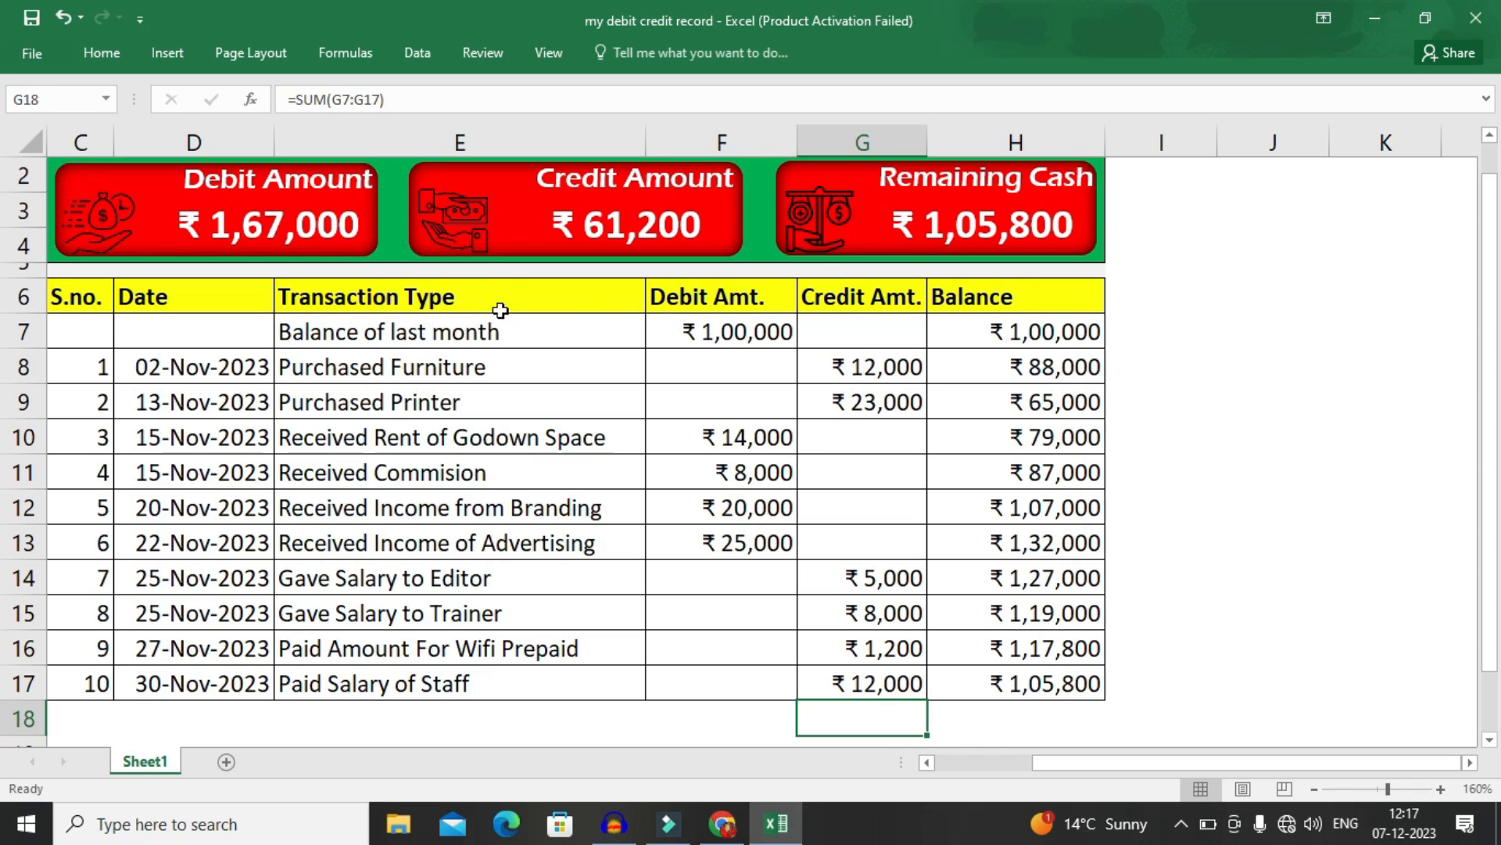
Add a new blank worksheet, glance back at the finished record on Sheet1, and return to the new sheet.
{"action": "left_click", "coordinate": [223, 769]}
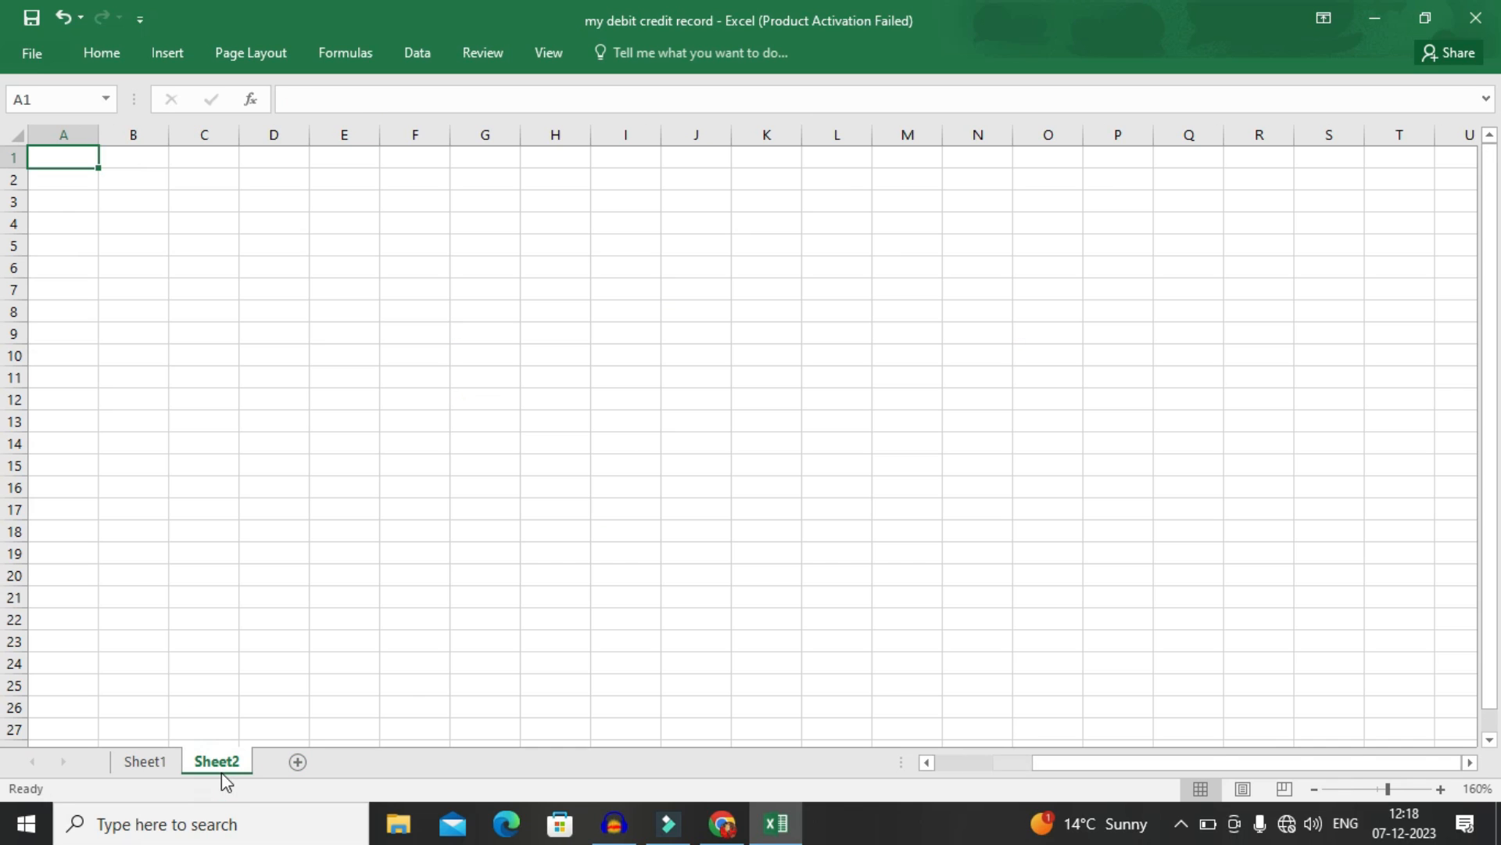
{"action": "left_click", "coordinate": [164, 769]}
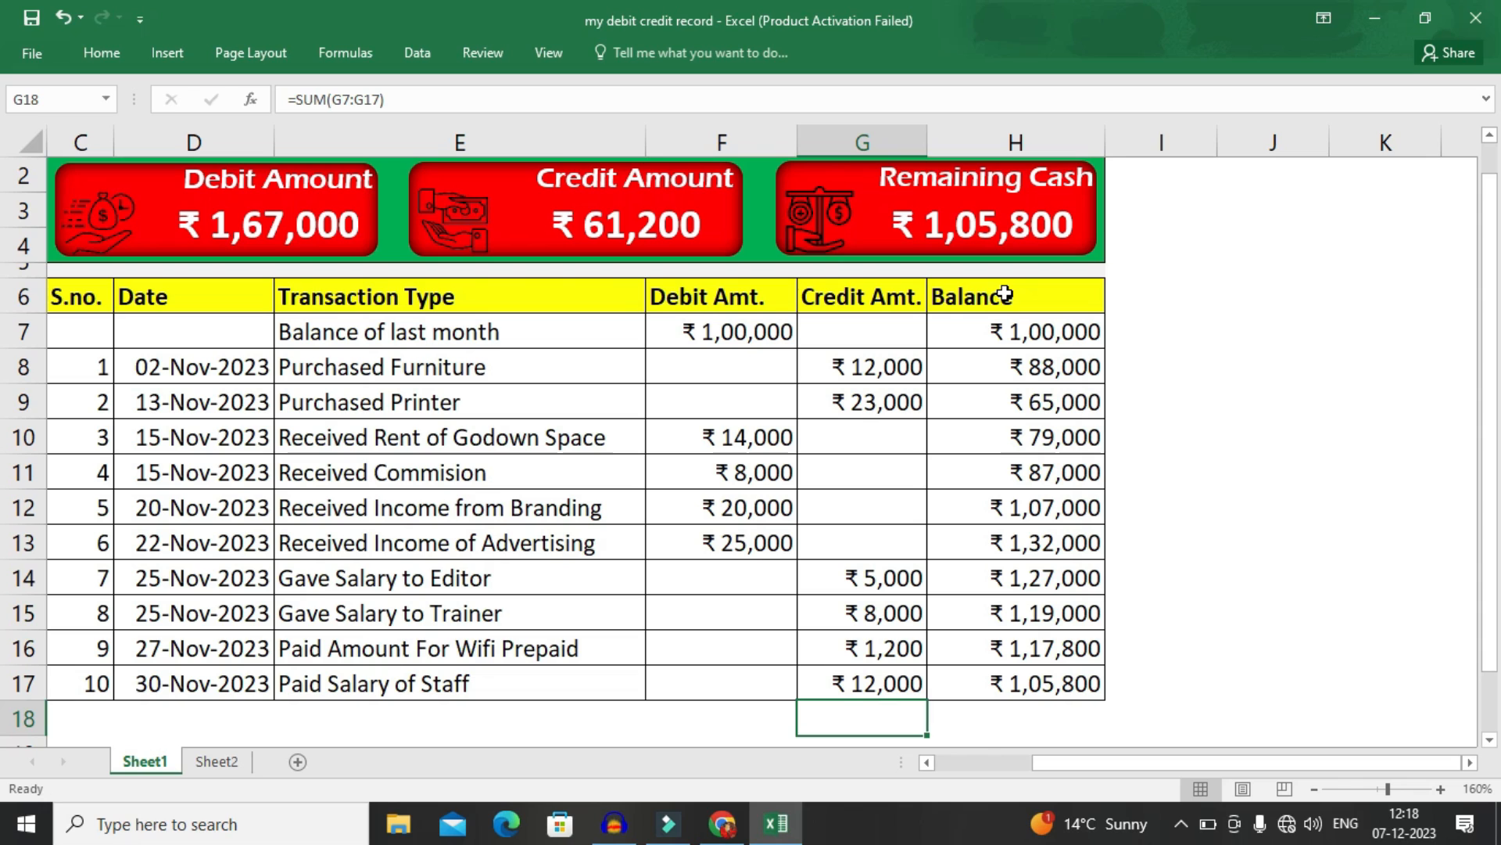
{"action": "left_click", "coordinate": [215, 763]}
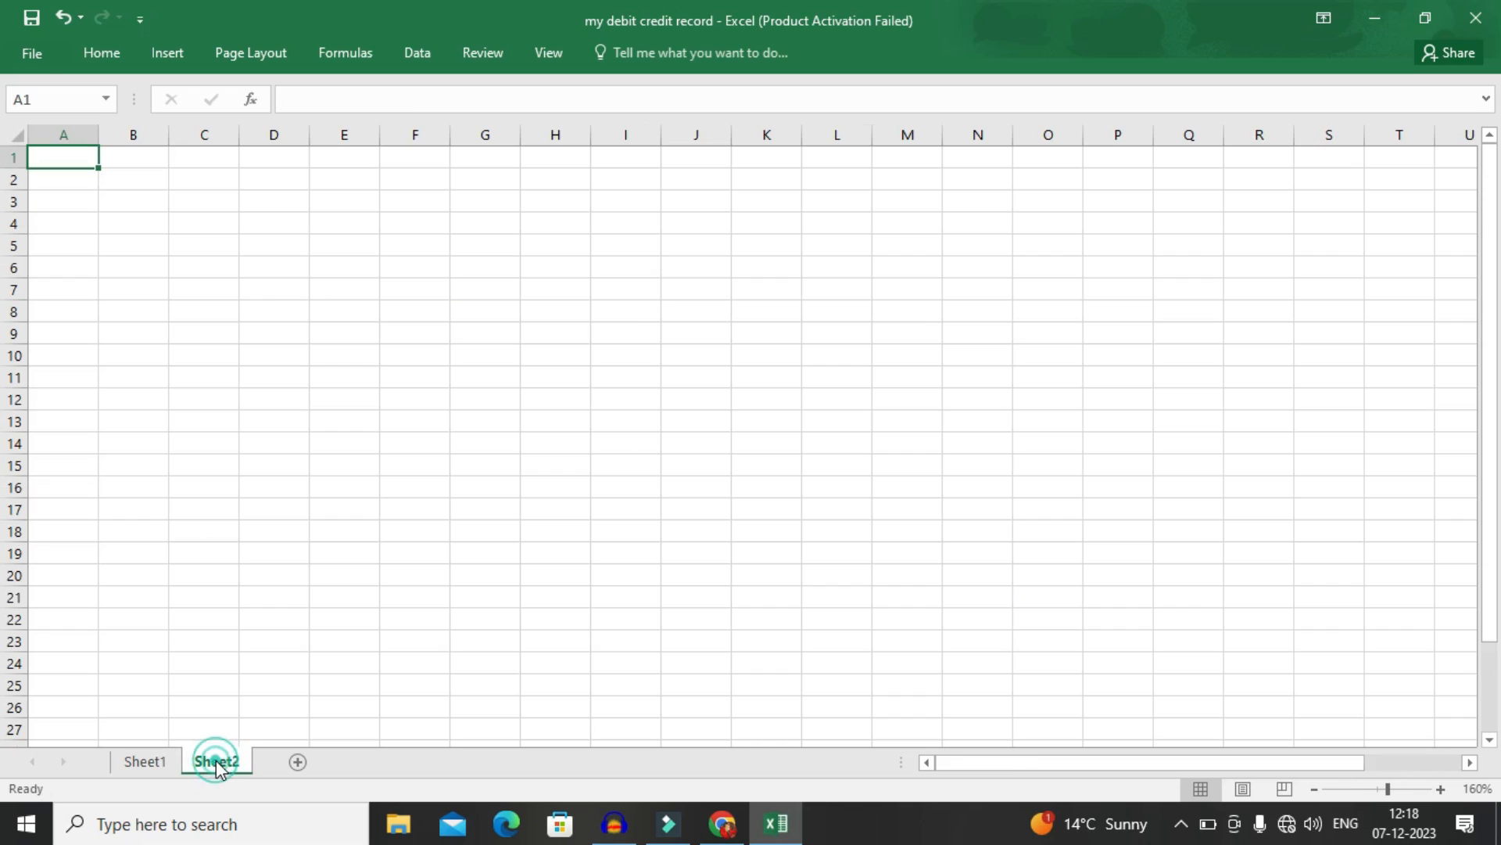
Enter the headings "S.No.", "Date" and "Description" in cells C5 to E5 of Sheet2.
{"action": "left_click", "coordinate": [195, 244]}
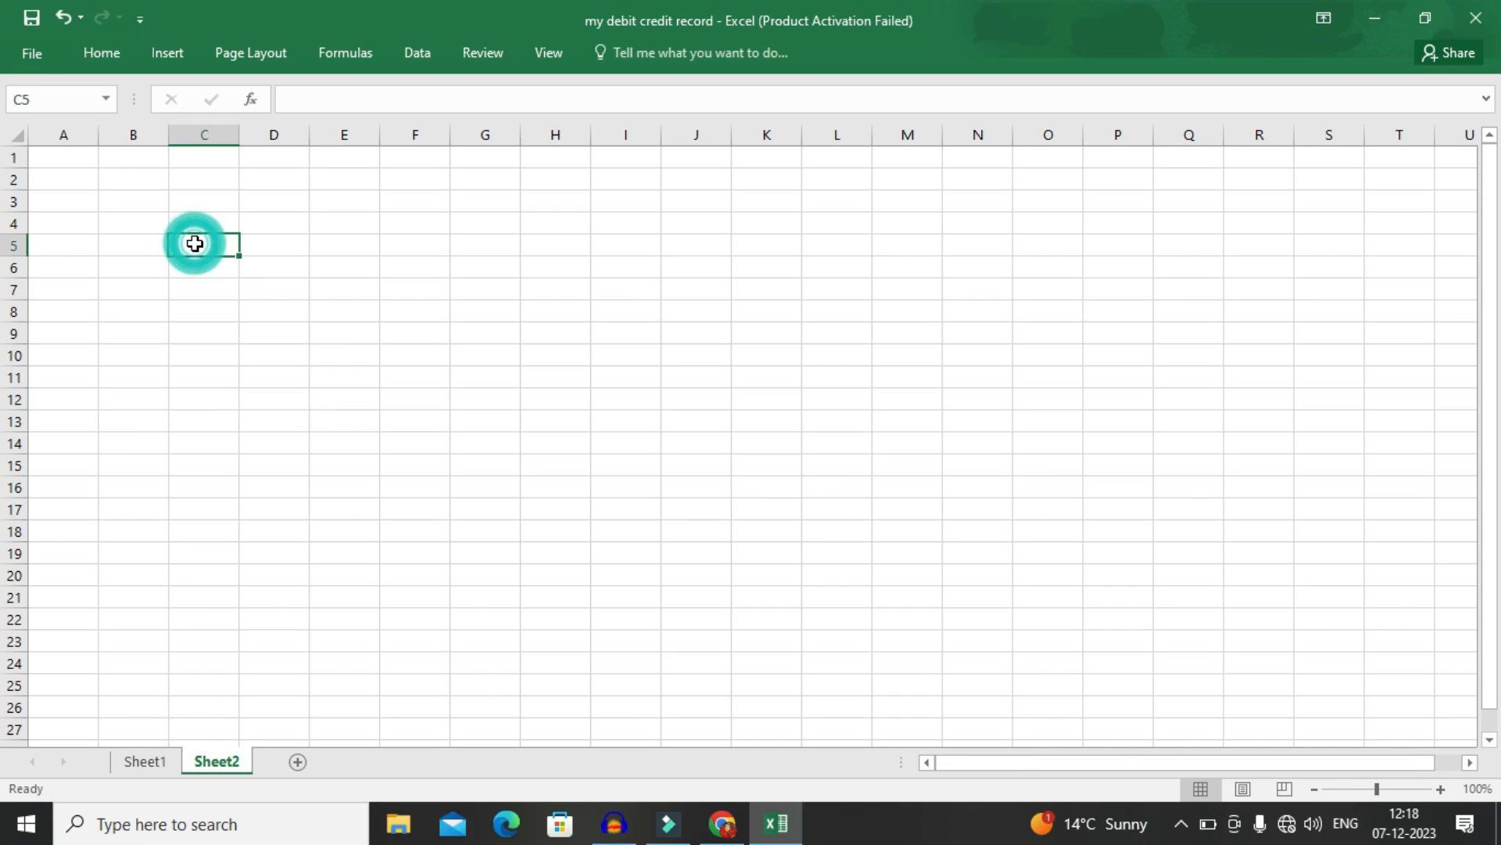
{"action": "type", "text": "S.N"}
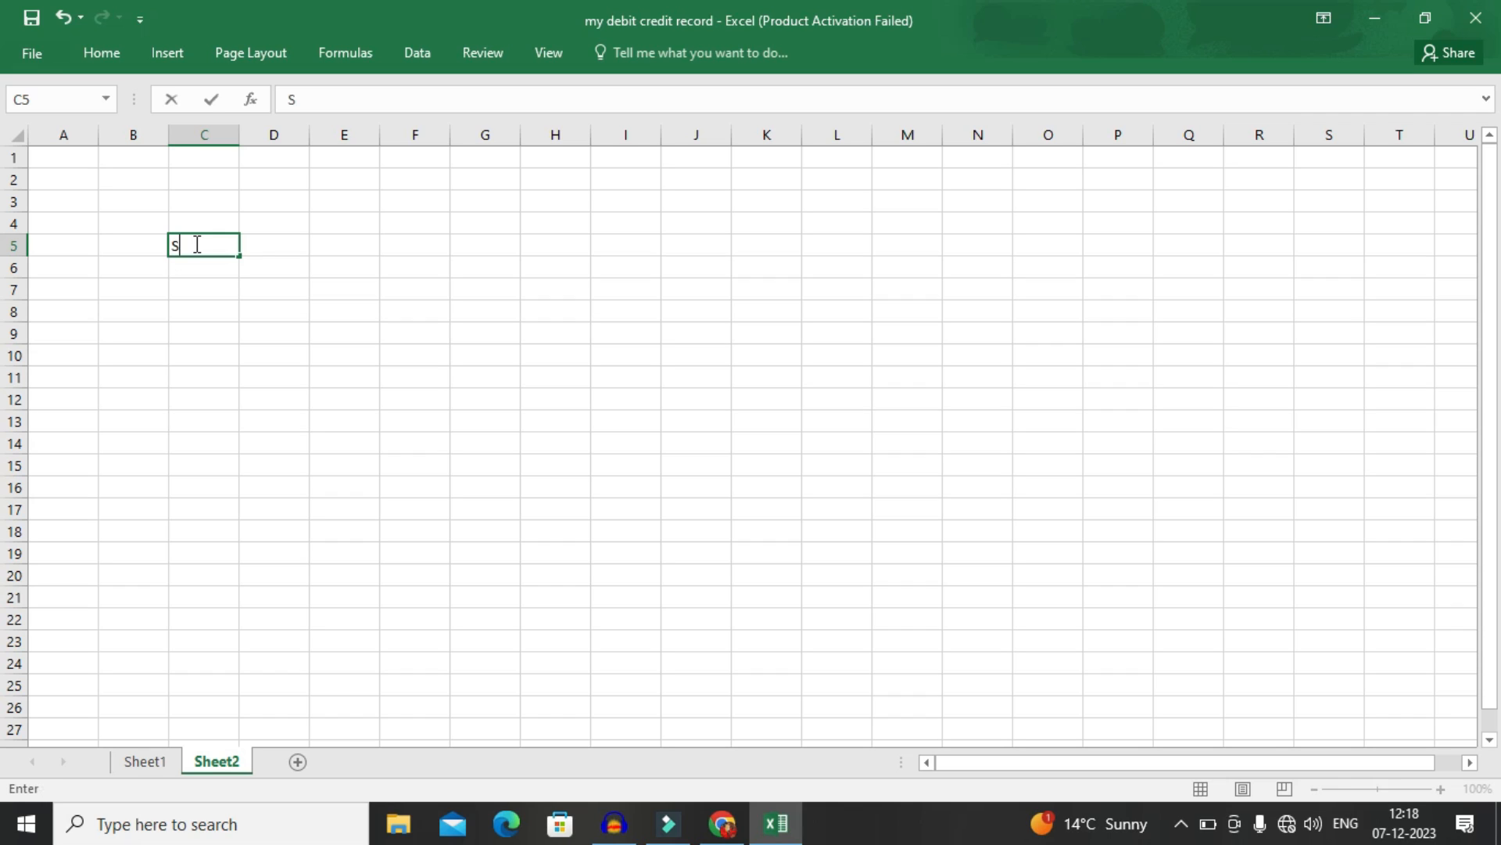
{"action": "key", "text": "BackSpace"}
{"action": "type", "text": "No."}
{"action": "key", "text": "Tab"}
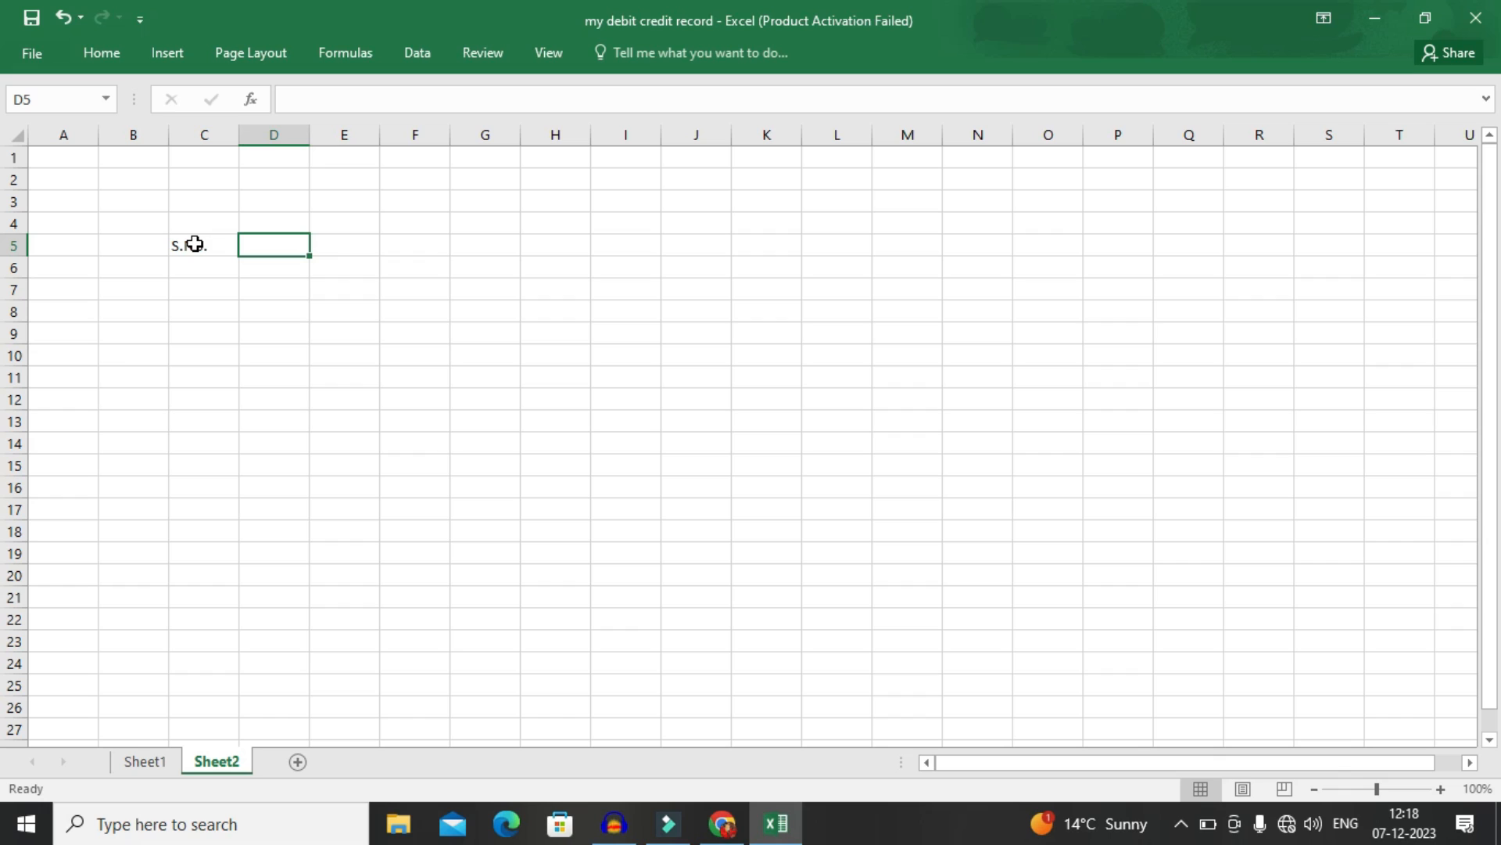
{"action": "type", "text": "Date"}
{"action": "key", "text": "Tab"}
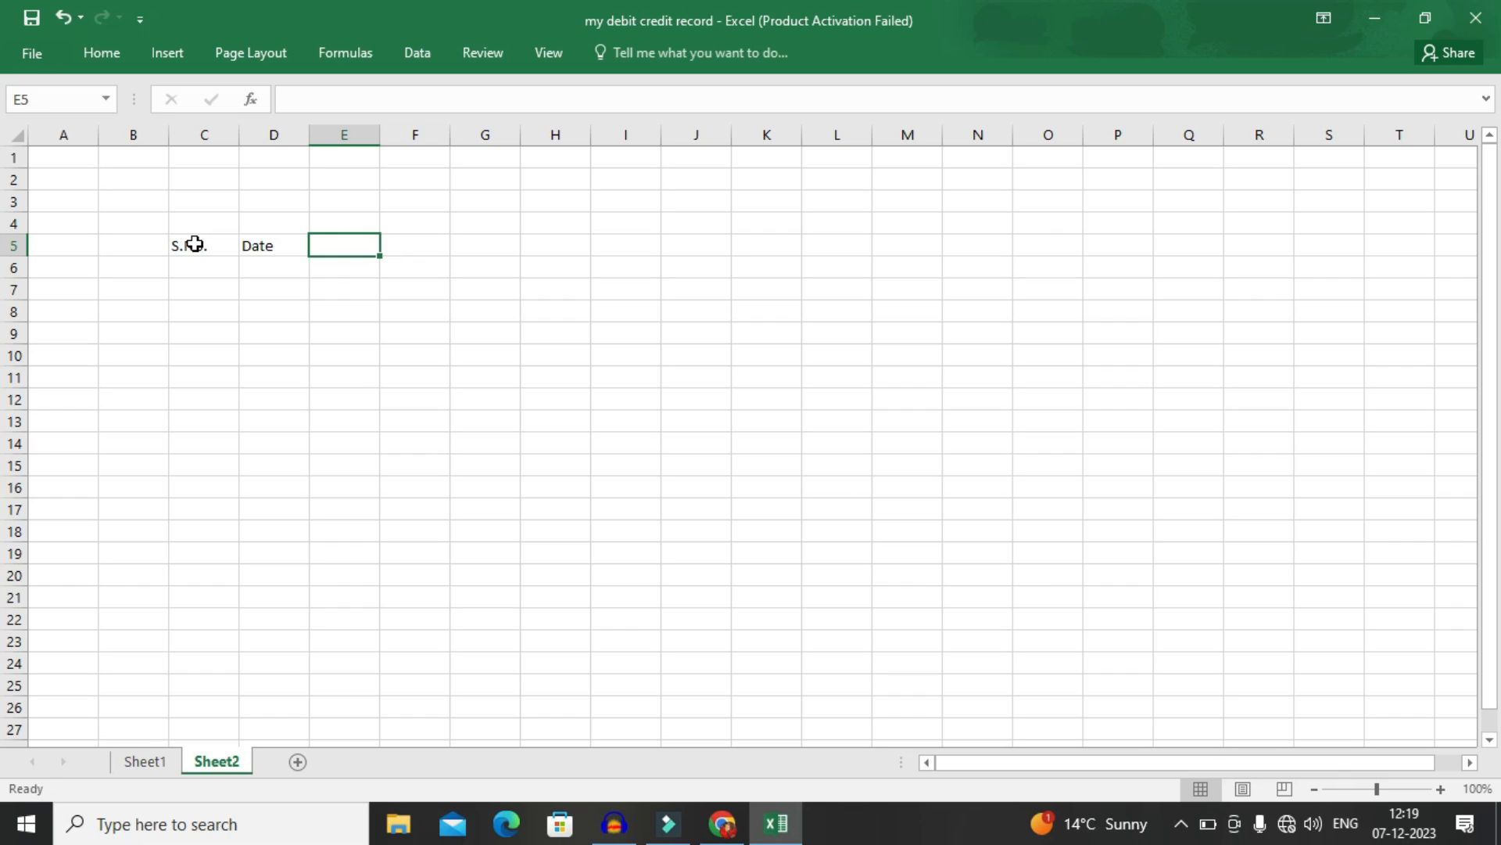
{"action": "type", "text": "Description"}
{"action": "key", "text": "Tab"}
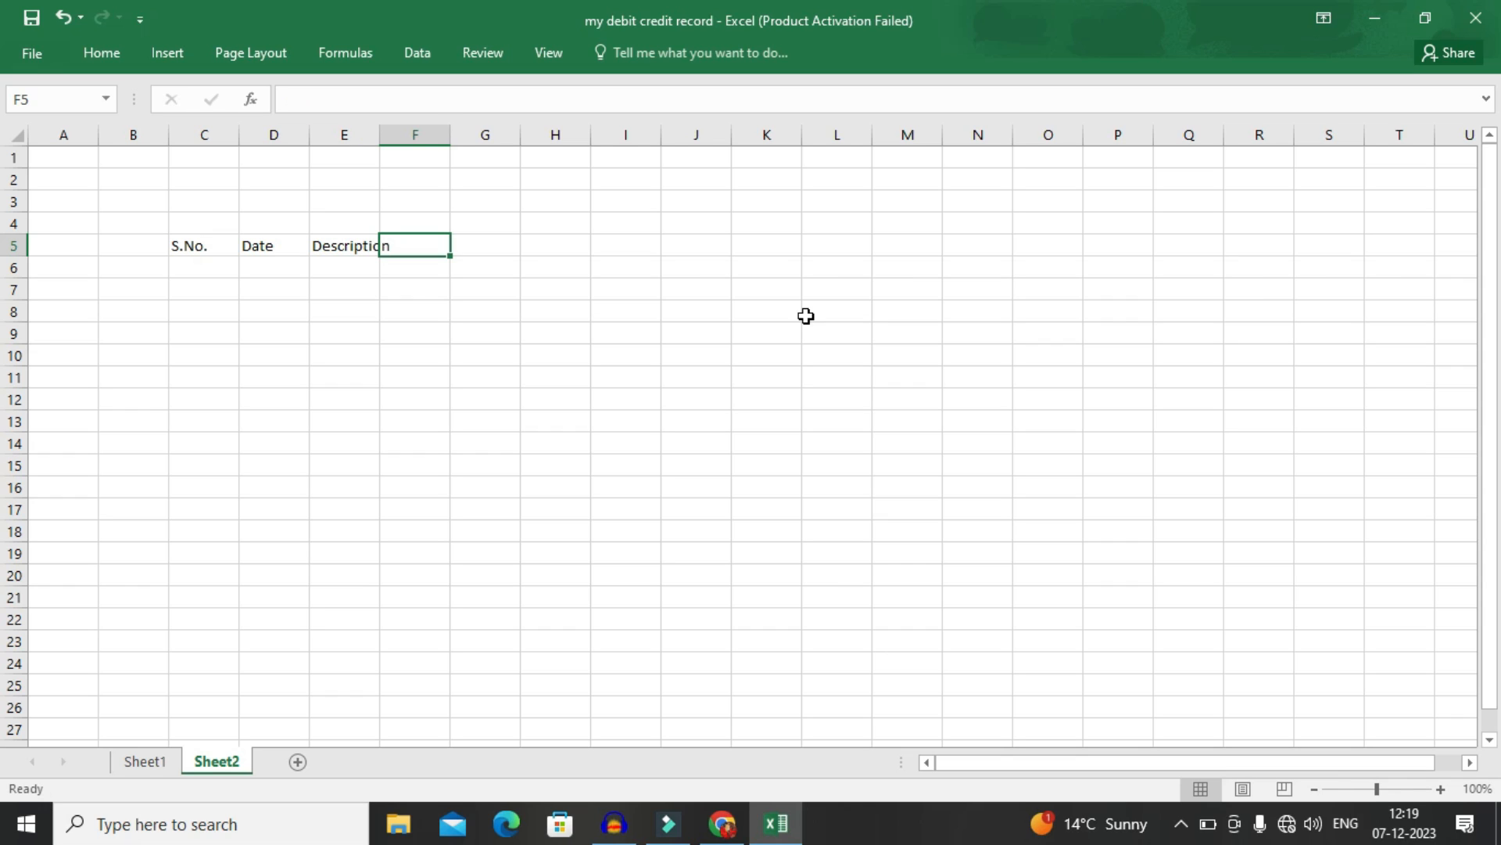
Continue the heading row with "Debit", "Credit" and "Balance Cash" in cells F5 to H5.
{"action": "type", "text": "Debit"}
{"action": "key", "text": "Tab"}
{"action": "type", "text": "Cr"}
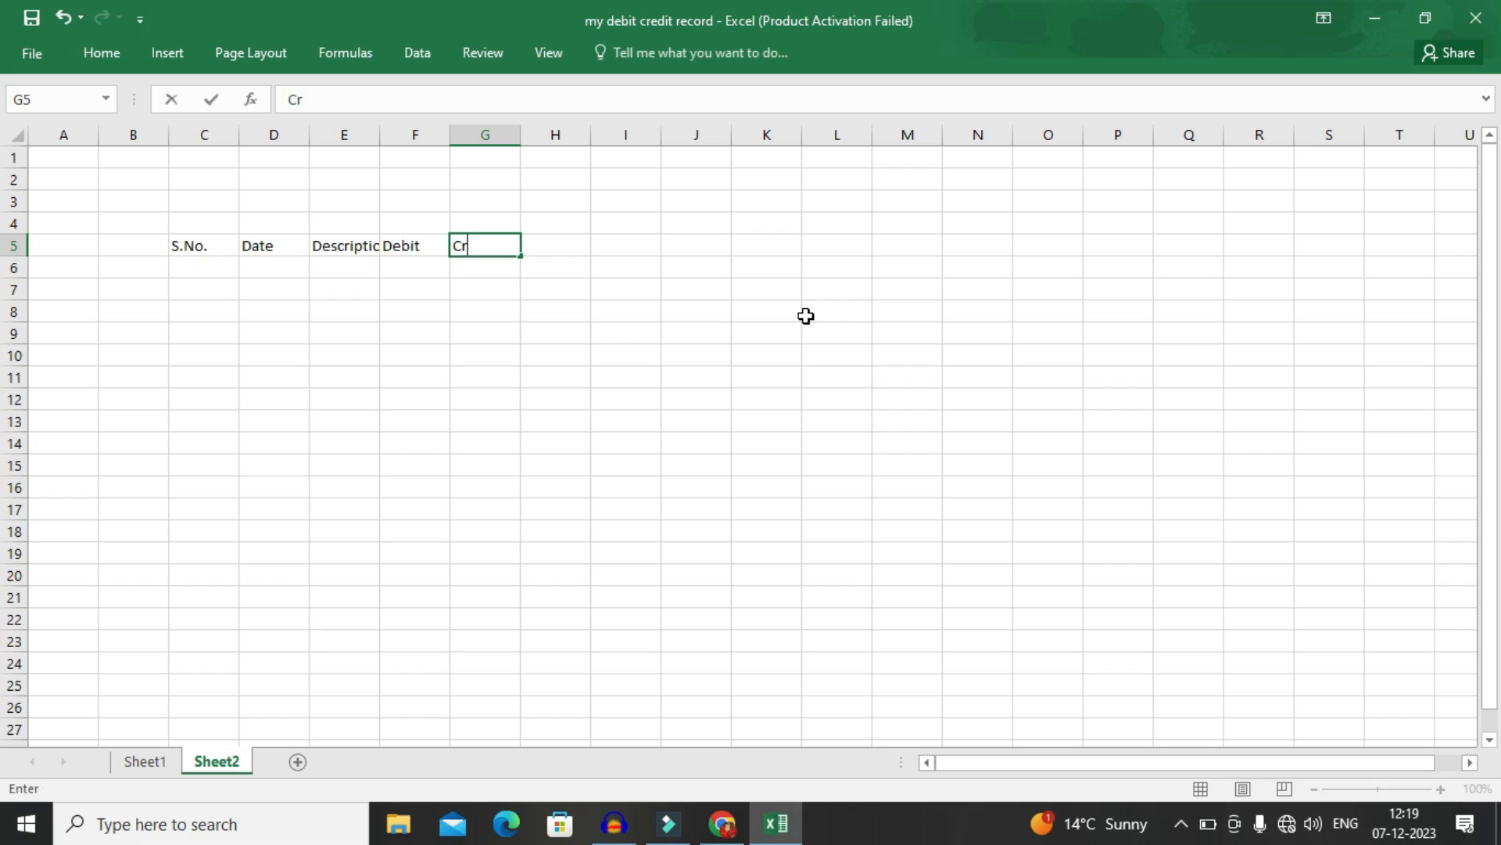
{"action": "type", "text": "edit"}
{"action": "key", "text": "Tab"}
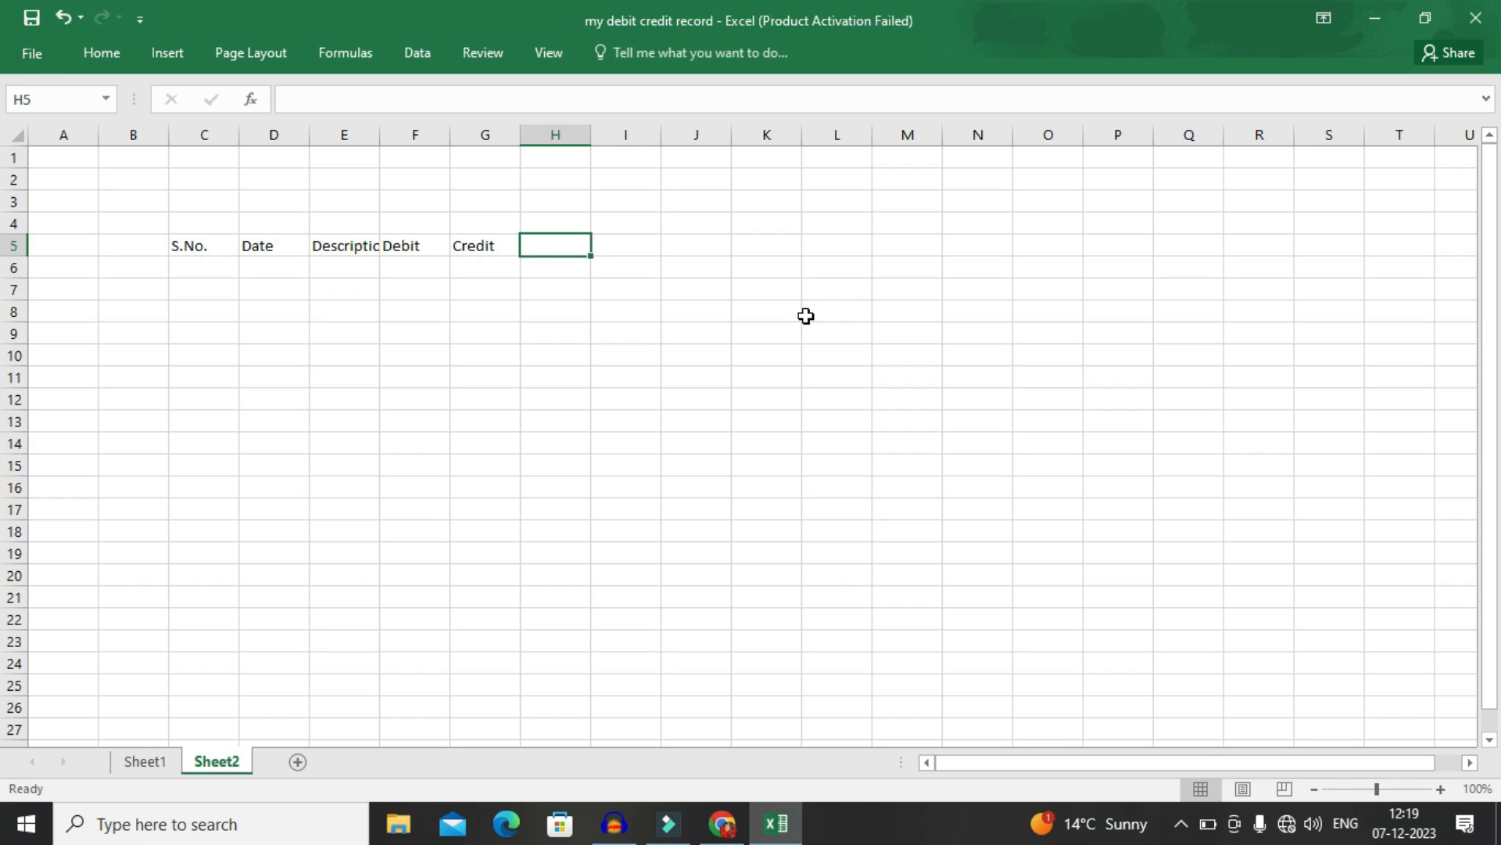
{"action": "type", "text": "Balance Cash"}
{"action": "key", "text": "Return"}
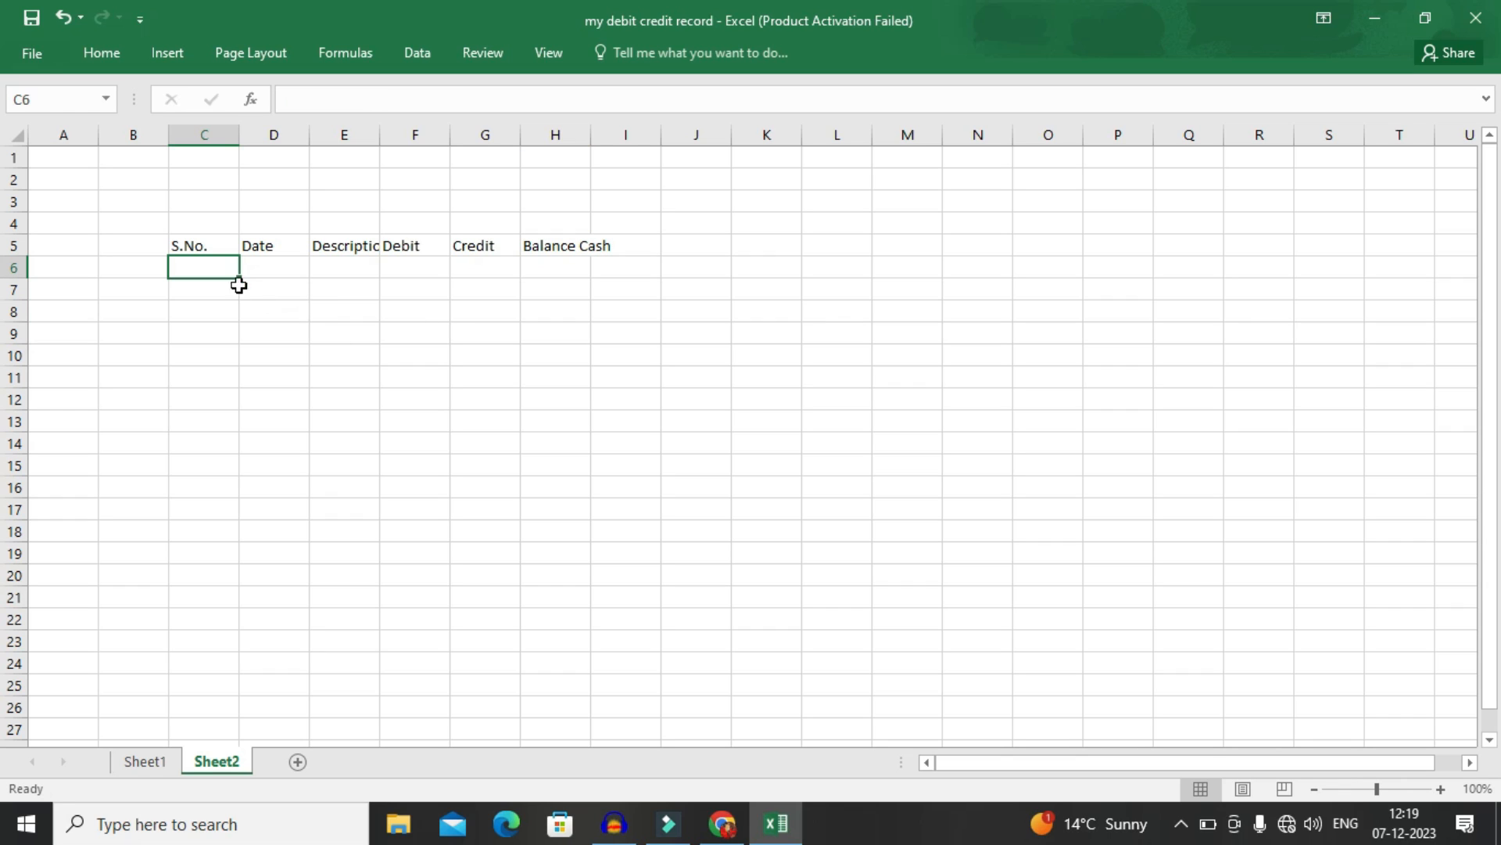
Narrow the S.No. column and widen the Date, Description, Debit, Credit and Balance Cash columns so the headings fit.
{"action": "left_click_drag", "start_coordinate": [211, 246], "coordinate": [582, 246]}
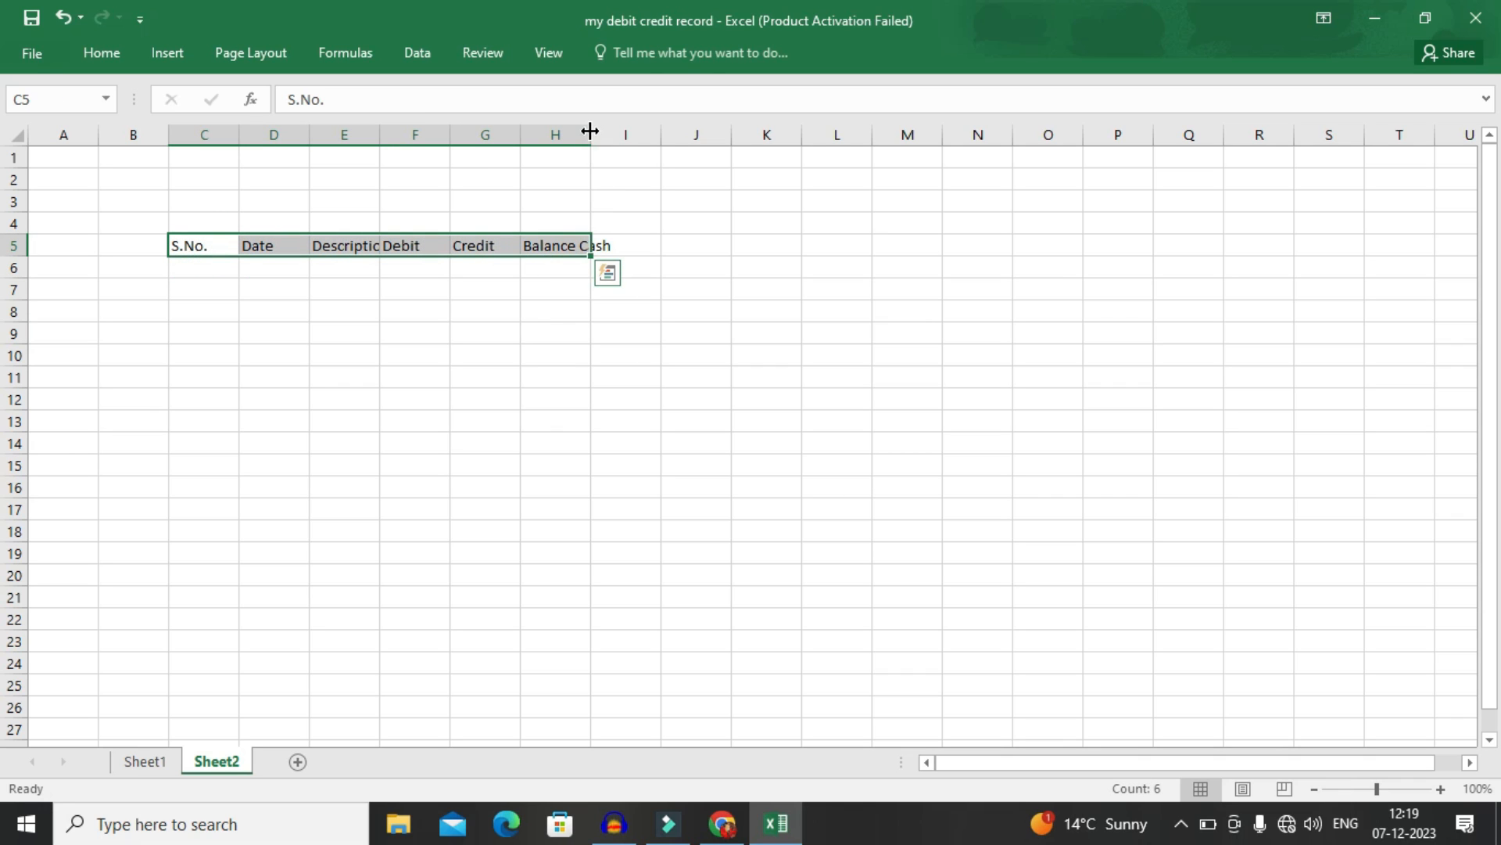
{"action": "left_click_drag", "start_coordinate": [238, 136], "coordinate": [1017, 146]}
{"action": "left_click_drag", "start_coordinate": [682, 135], "coordinate": [718, 135]}
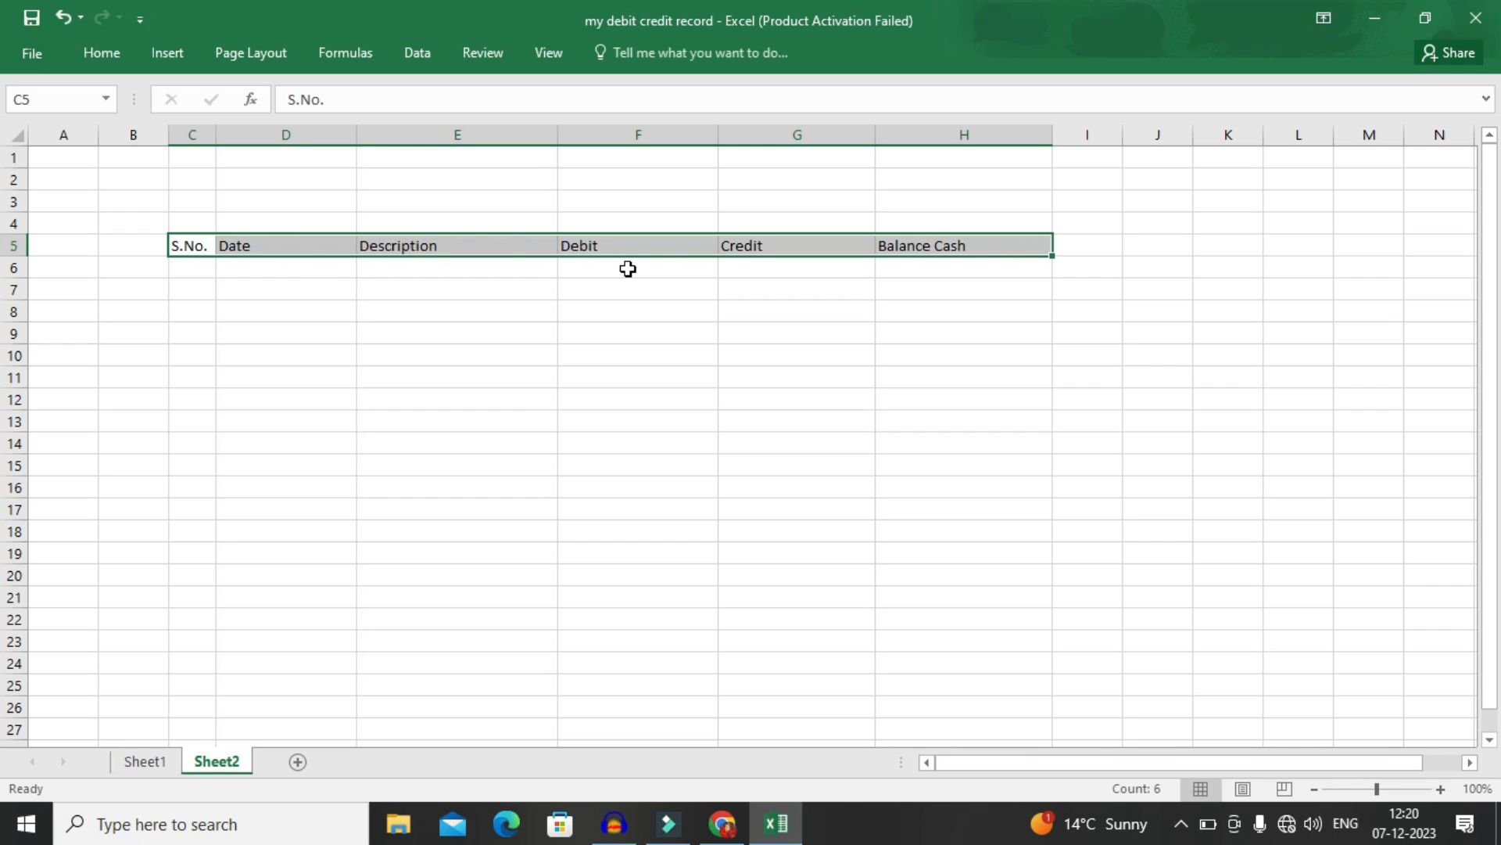
Format the heading row C5:H5 with a yellow fill, bold text and font size 14.
{"action": "left_click", "coordinate": [97, 57]}
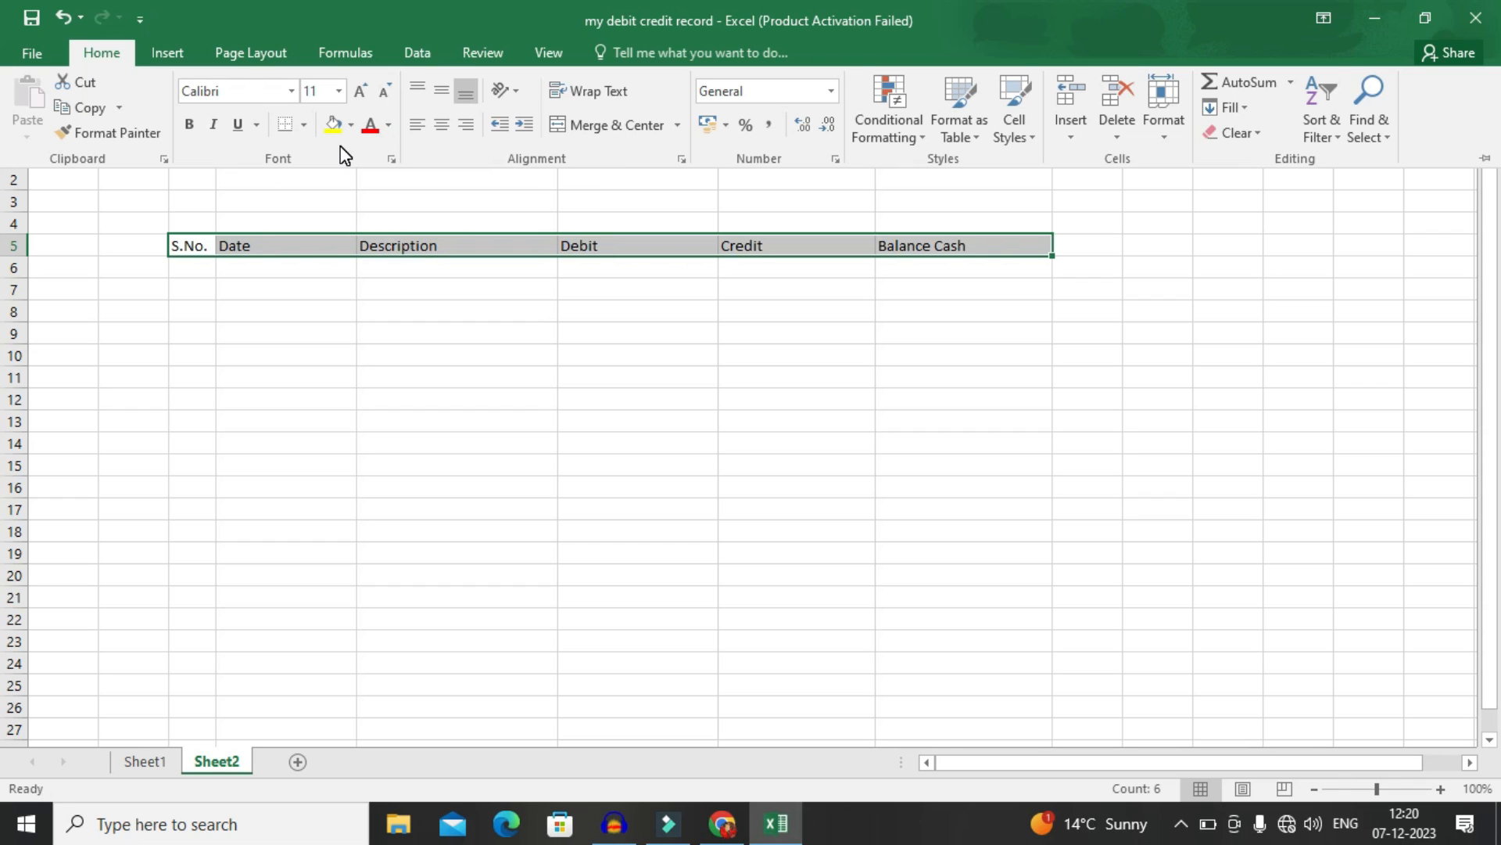
{"action": "left_click", "coordinate": [352, 126]}
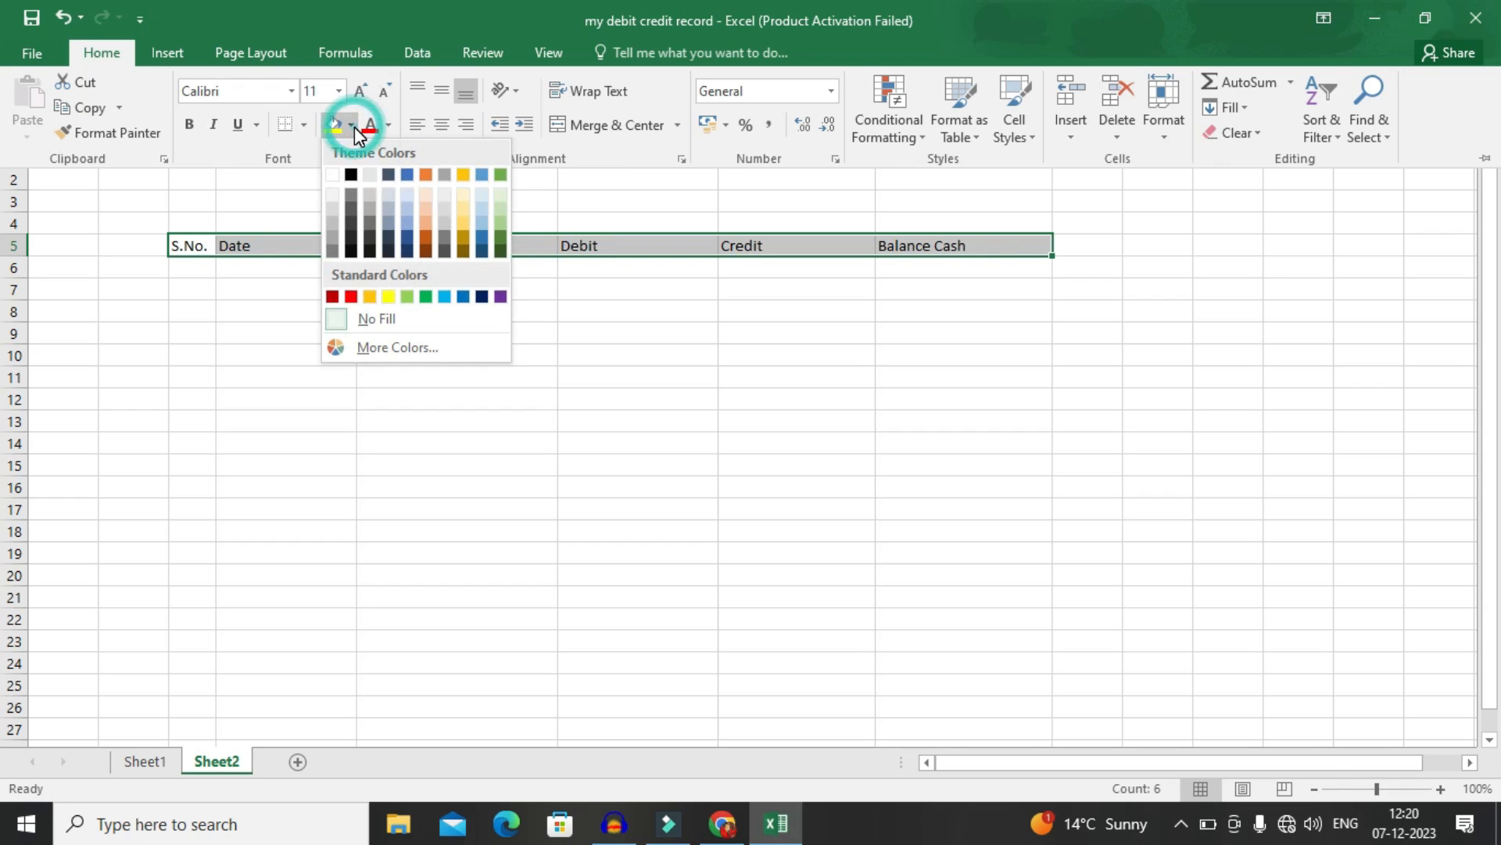
{"action": "left_click", "coordinate": [387, 298]}
{"action": "left_click", "coordinate": [189, 123]}
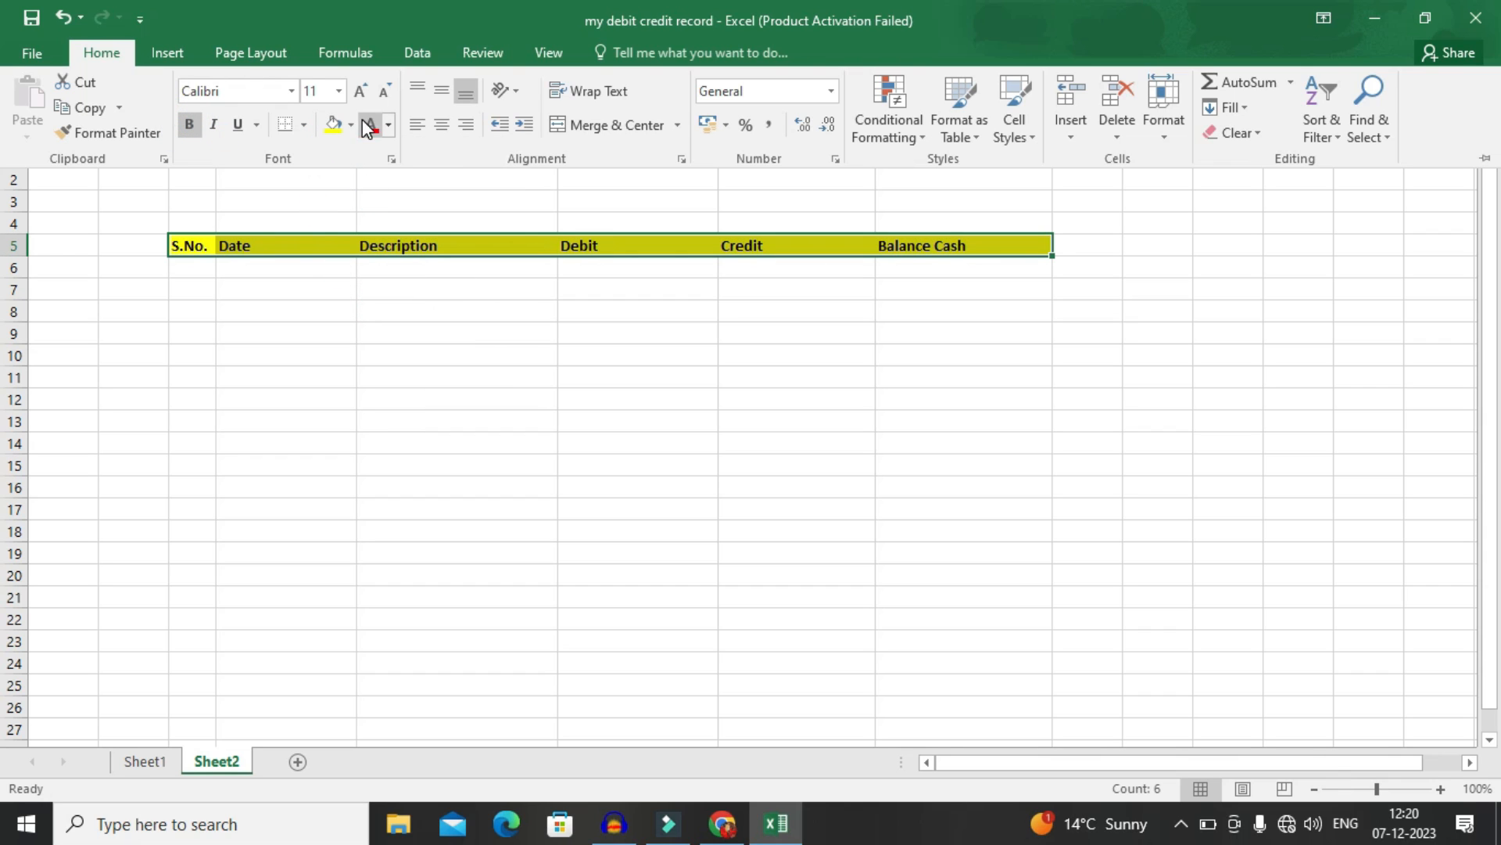
{"action": "left_click", "coordinate": [361, 91]}
{"action": "left_click", "coordinate": [361, 91]}
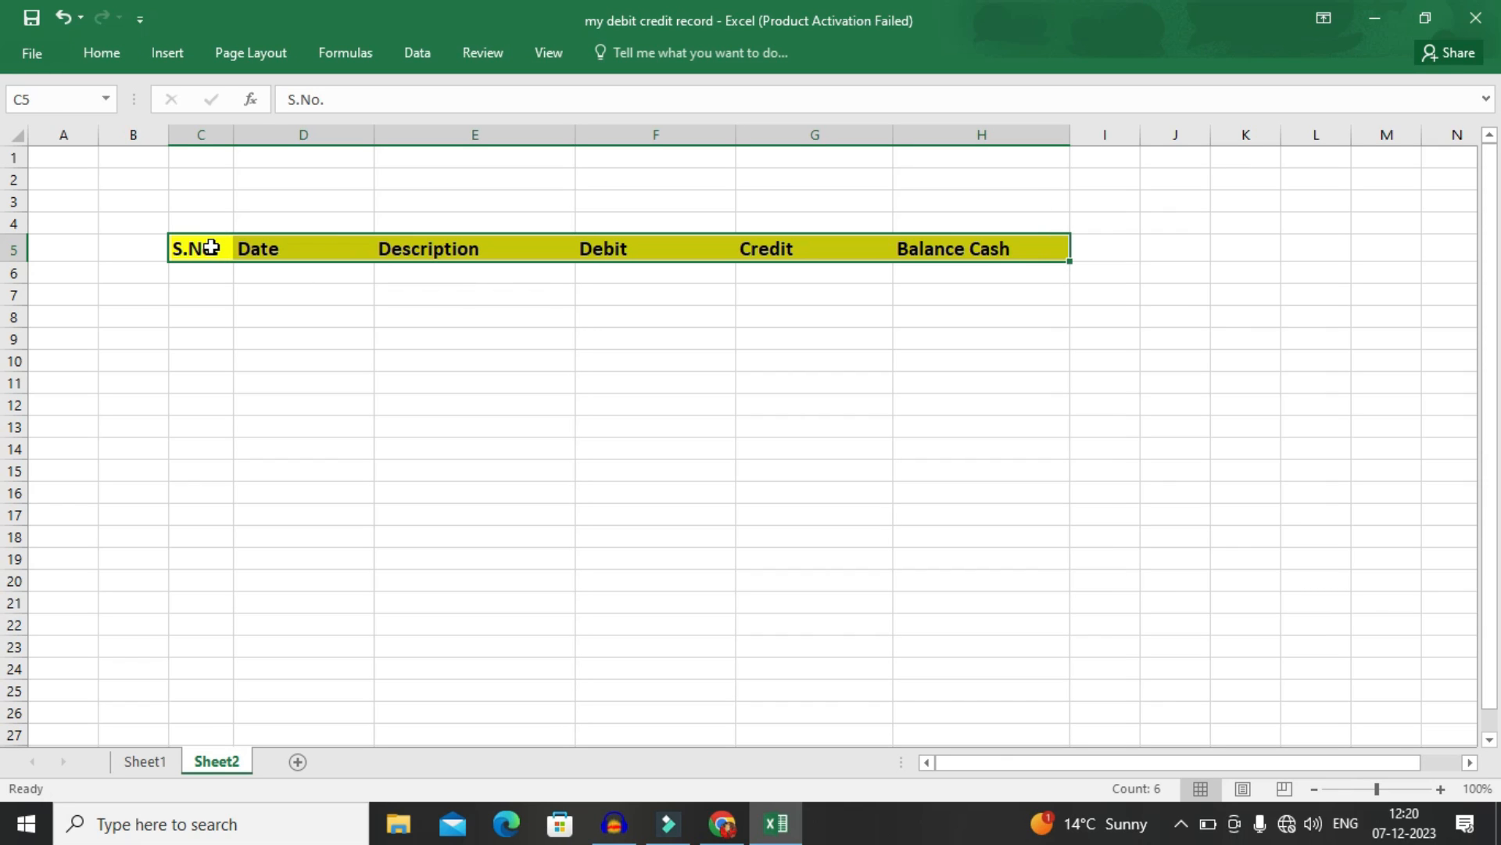
Apply all borders to the table range C5:H21.
{"action": "left_click_drag", "start_coordinate": [212, 247], "coordinate": [232, 412]}
{"action": "left_click_drag", "start_coordinate": [617, 566], "coordinate": [1020, 611]}
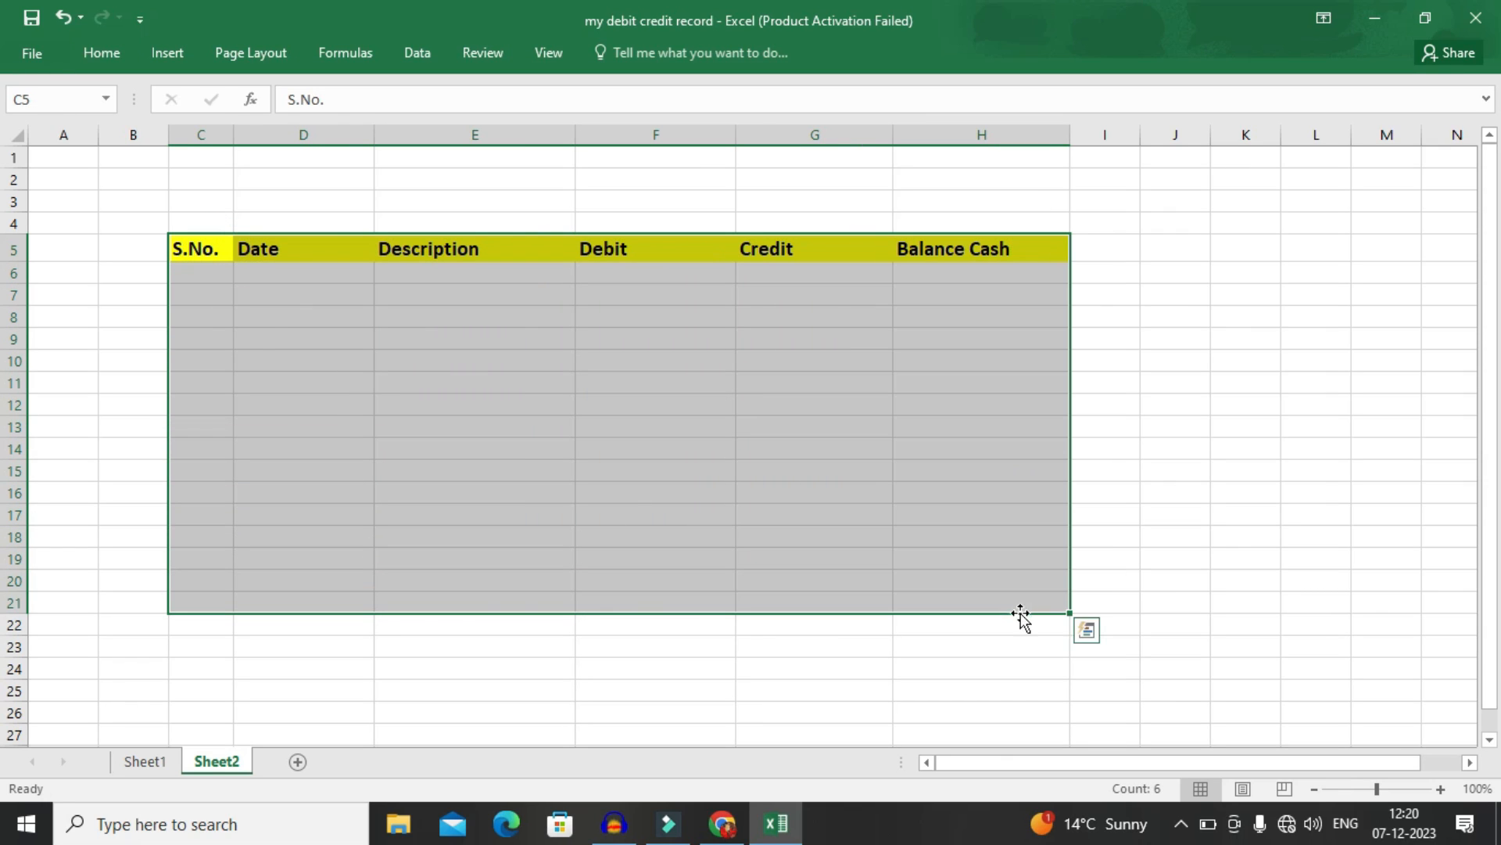
{"action": "left_click", "coordinate": [117, 59]}
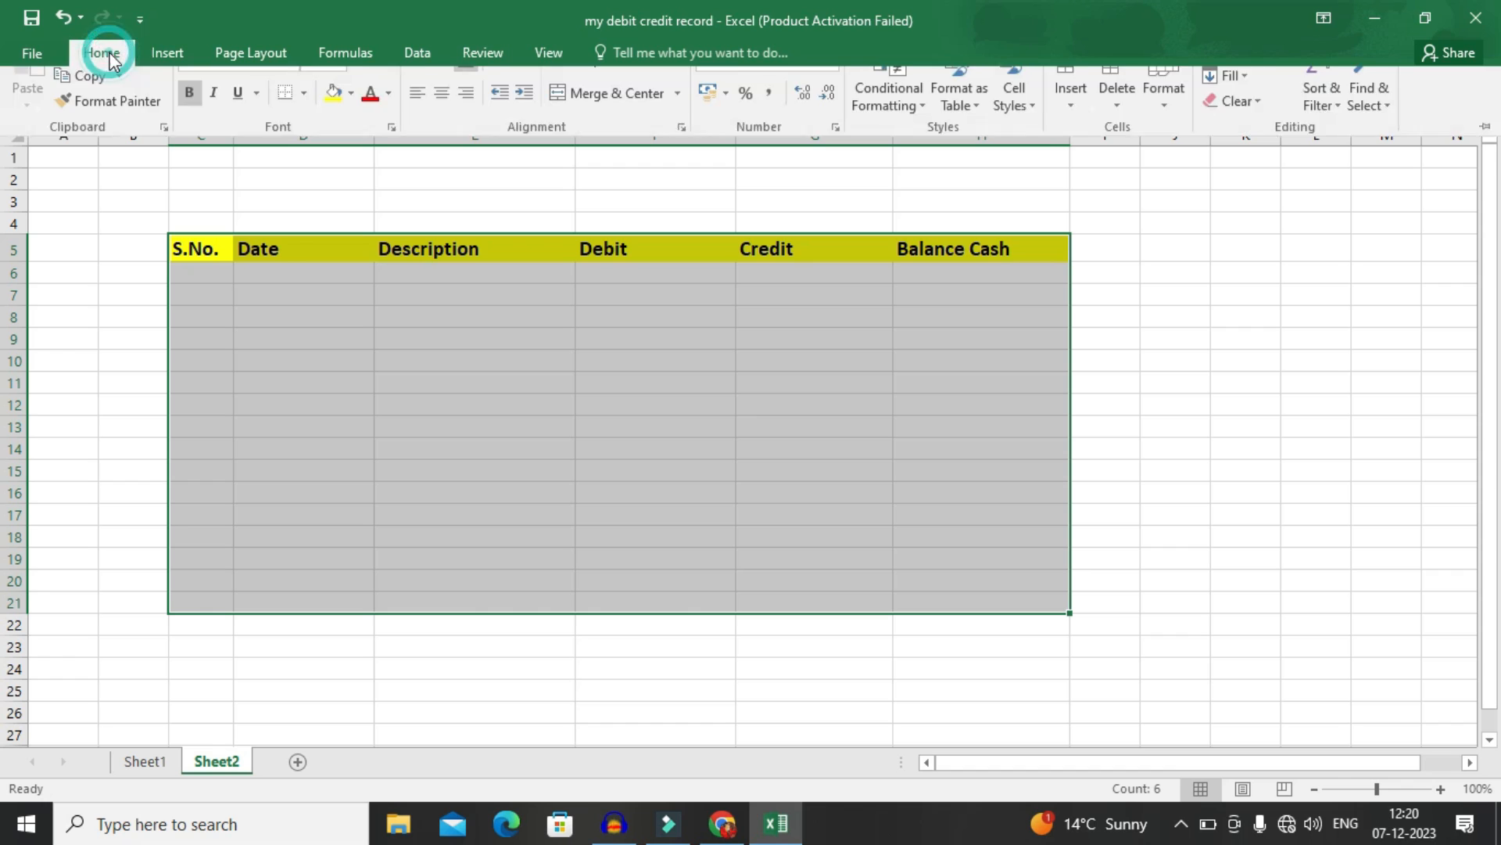
{"action": "left_click", "coordinate": [307, 124]}
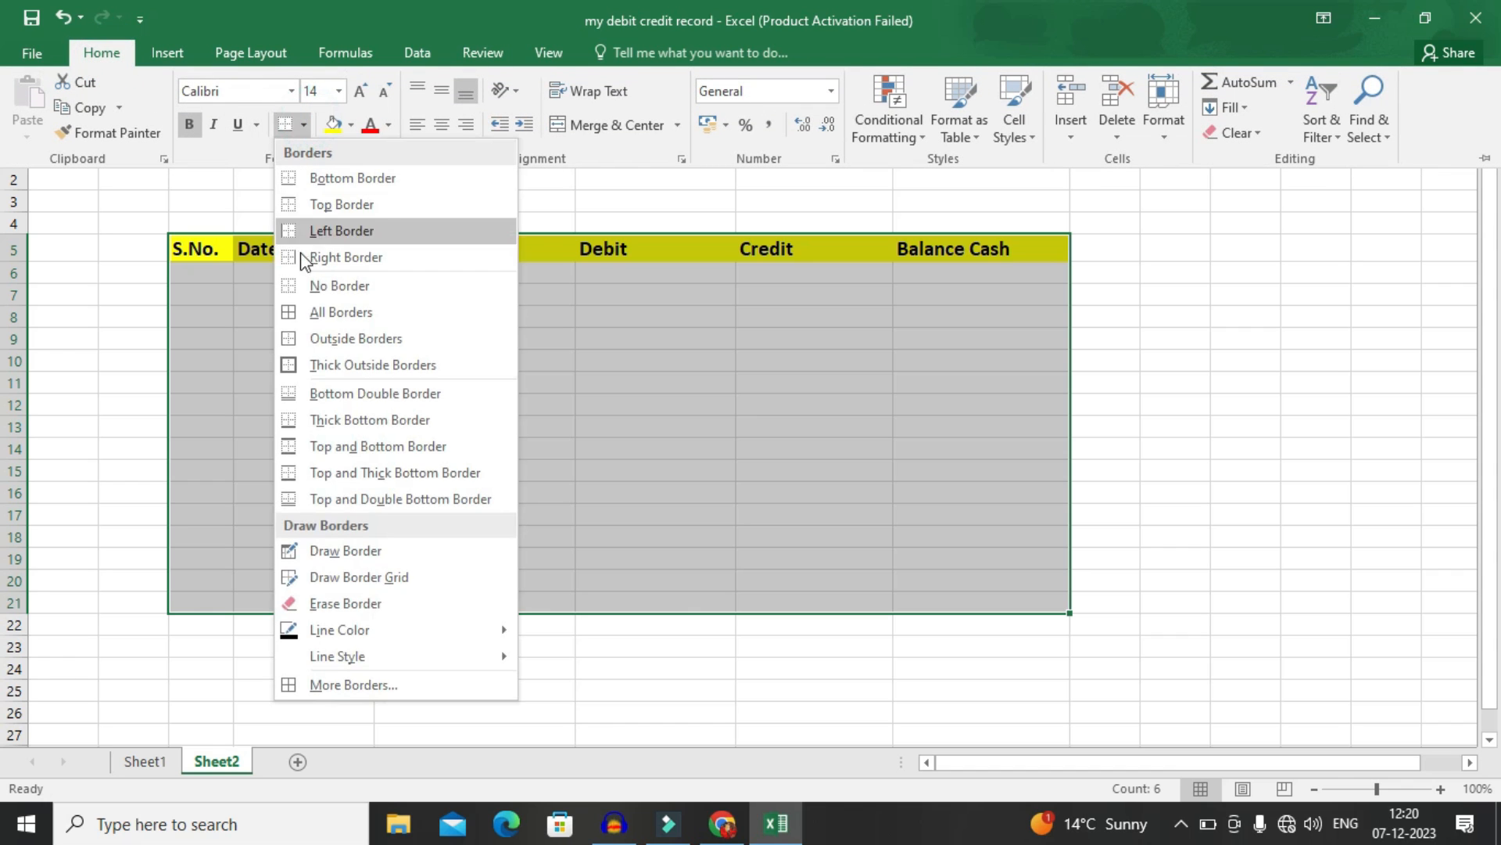
{"action": "left_click", "coordinate": [303, 311]}
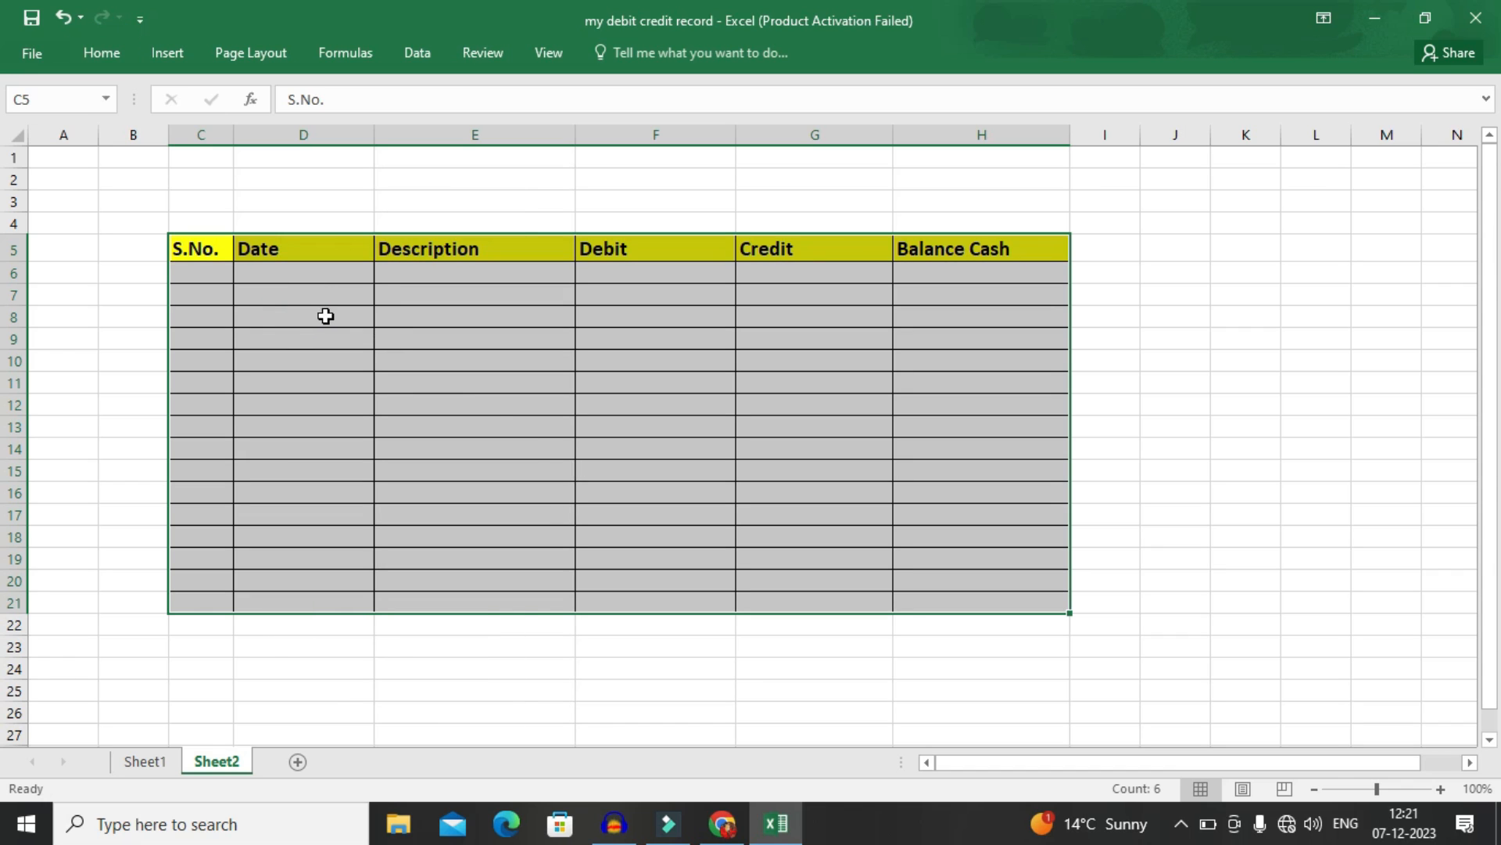
Number the S.No. column from 1 to 15 in C7:C21, leaving row 6 without a number.
{"action": "left_click_drag", "start_coordinate": [186, 271], "coordinate": [1002, 274]}
{"action": "left_click", "coordinate": [196, 302]}
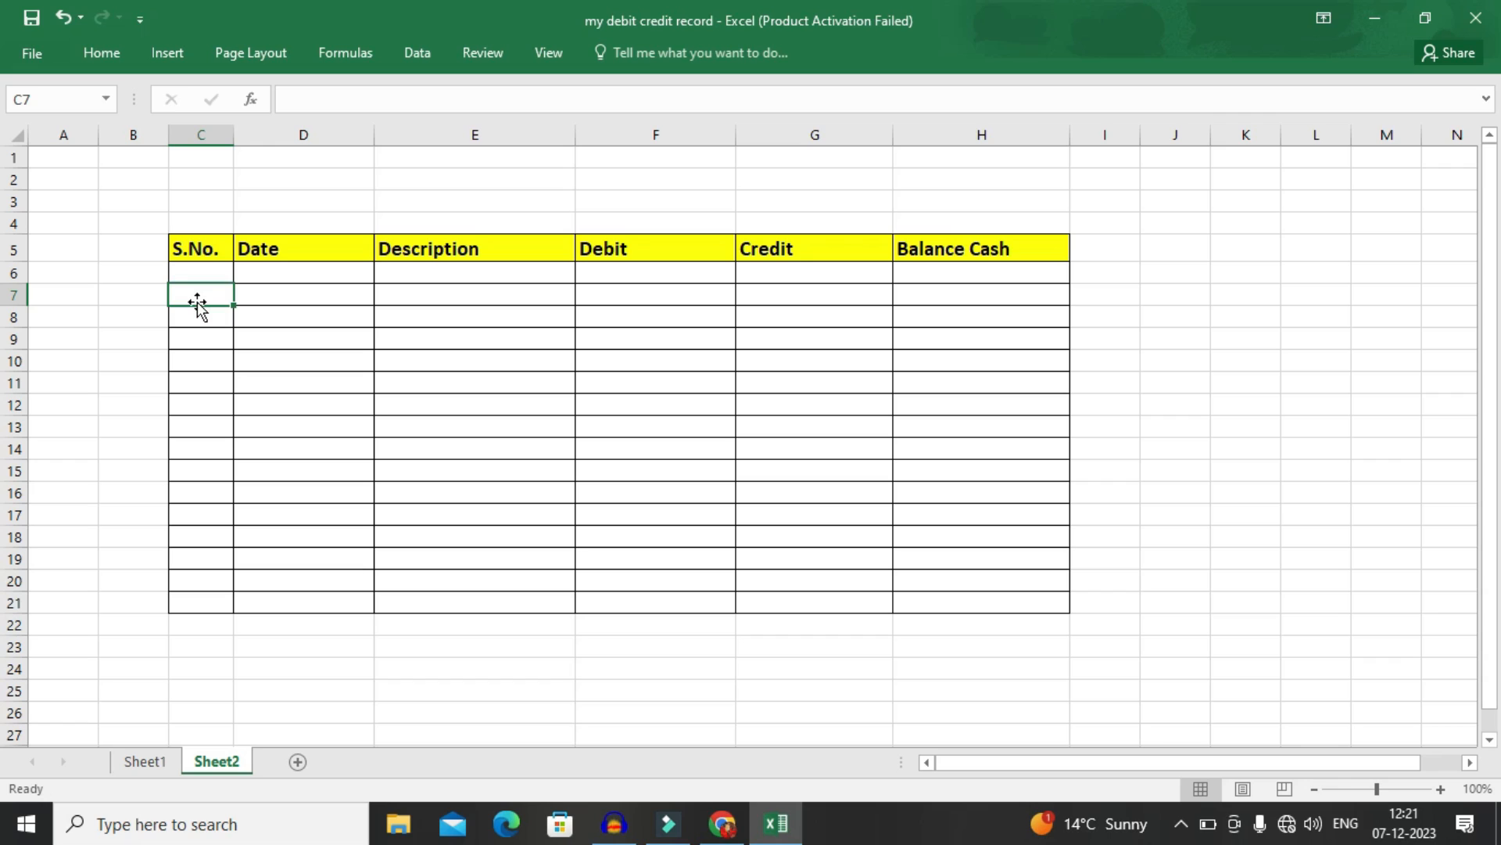
{"action": "type", "text": "1"}
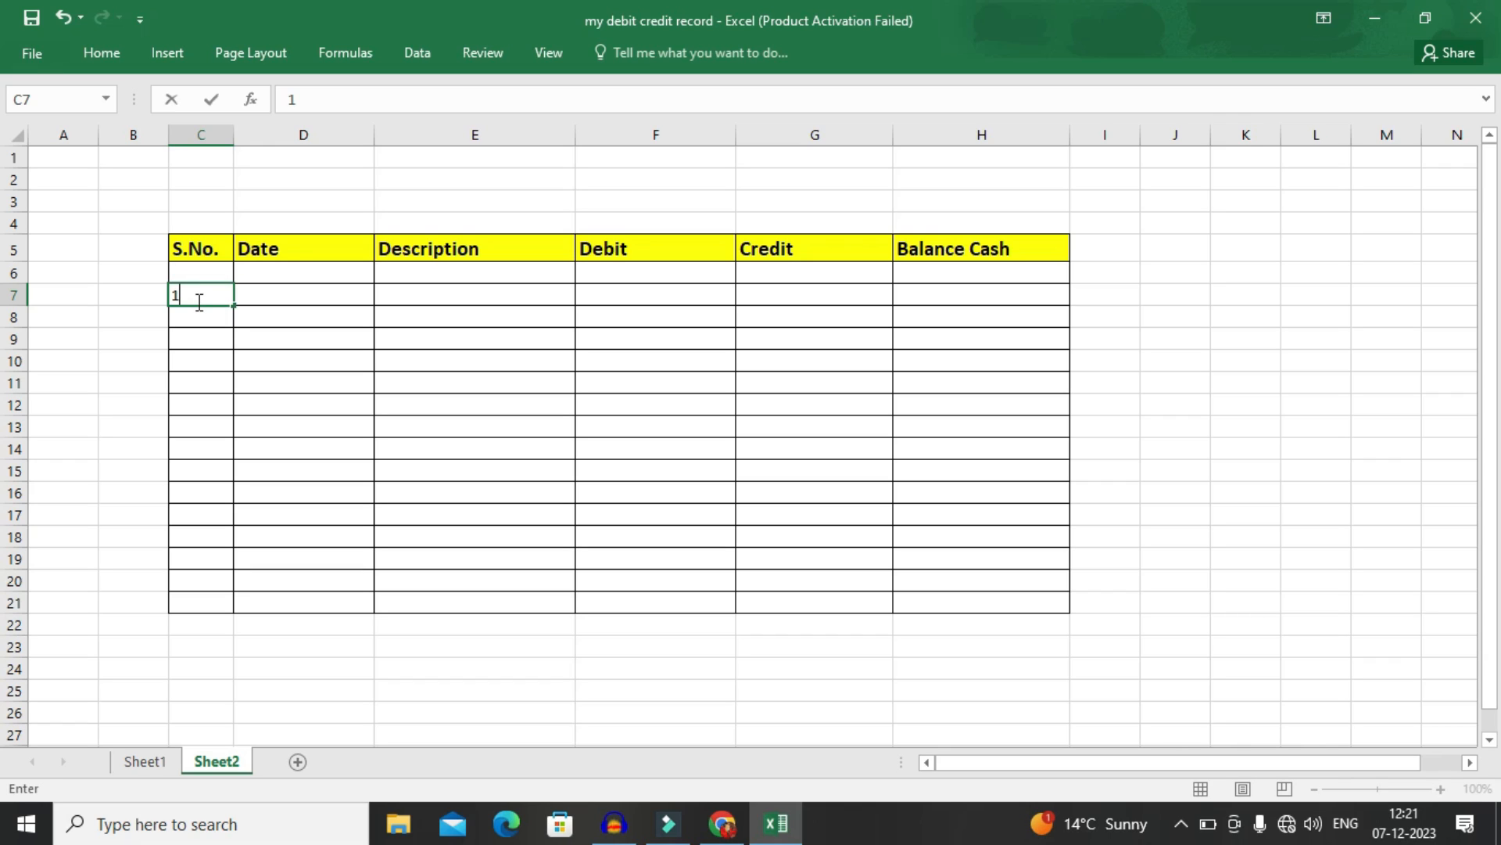
{"action": "key", "text": "Return"}
{"action": "type", "text": "2"}
{"action": "key", "text": "Return"}
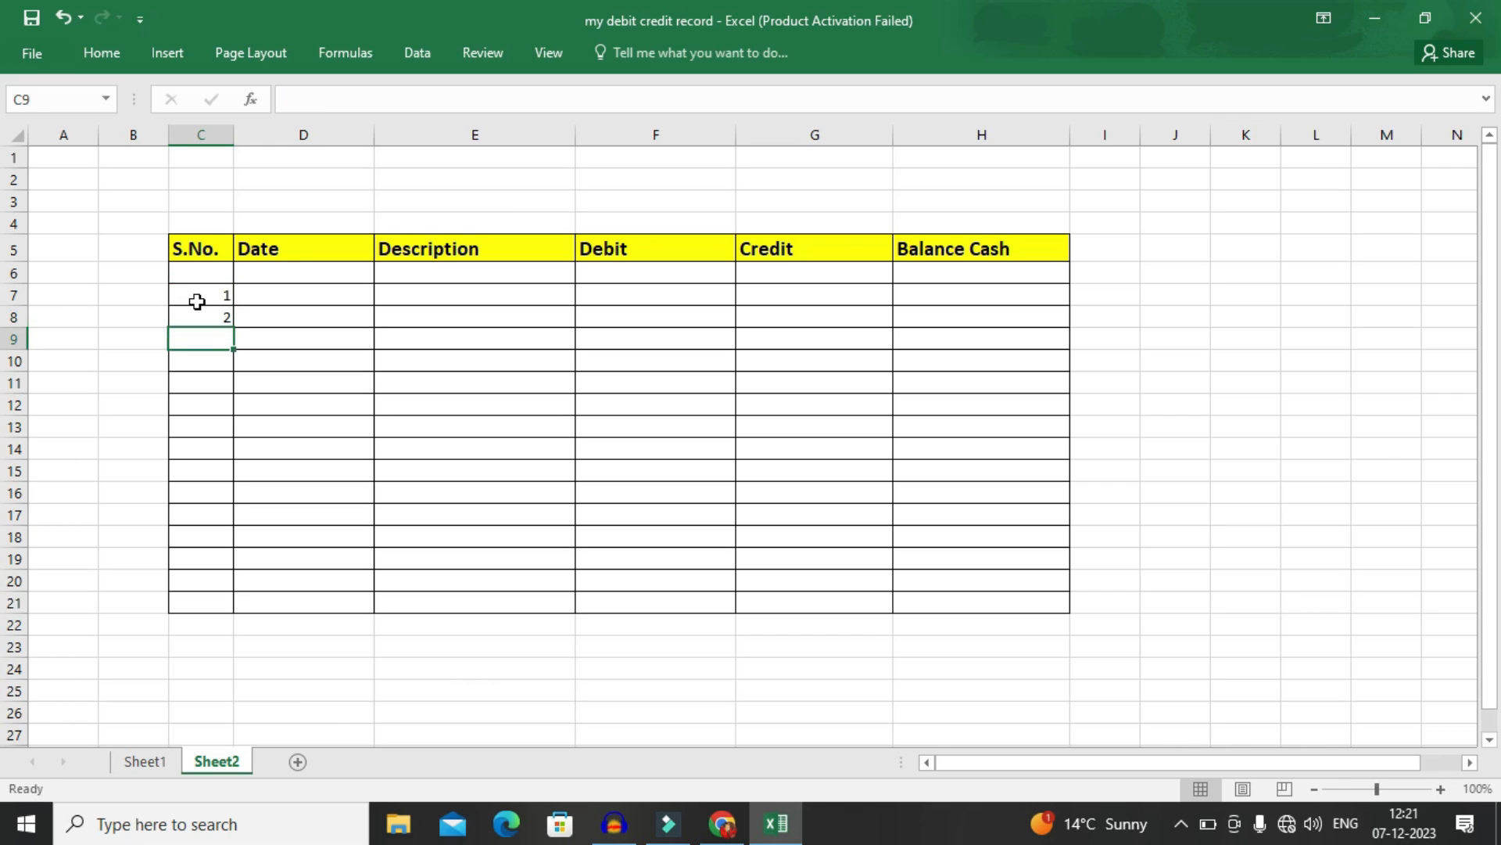
{"action": "left_click_drag", "start_coordinate": [197, 296], "coordinate": [215, 616]}
Widen the Description column further and enter "Last Month Balance" in cell E6.
{"action": "left_click_drag", "start_coordinate": [284, 300], "coordinate": [311, 604]}
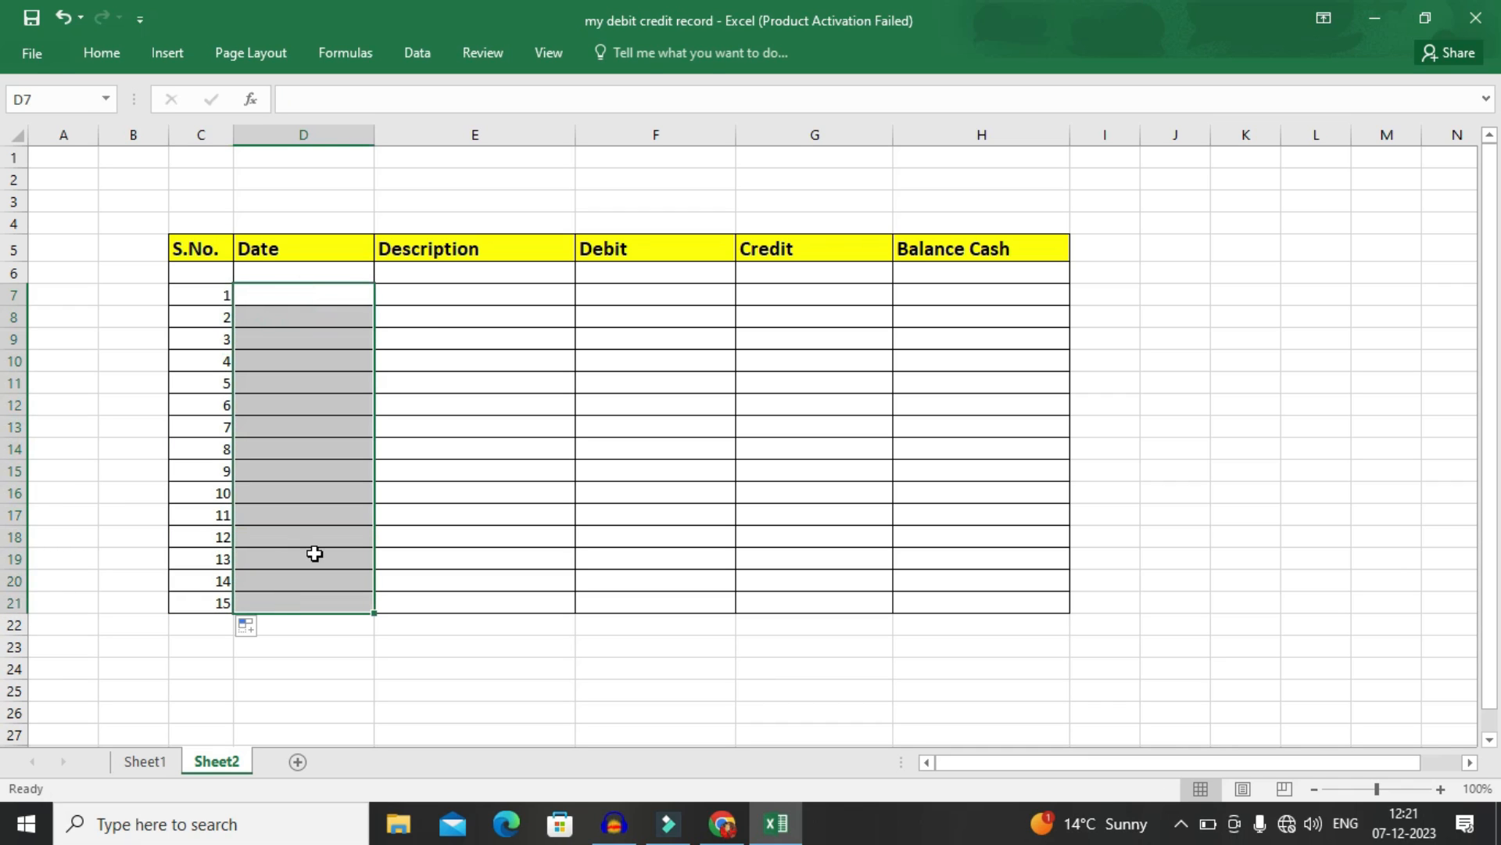
{"action": "left_click", "coordinate": [560, 272]}
{"action": "left_click_drag", "start_coordinate": [576, 127], "coordinate": [685, 141]}
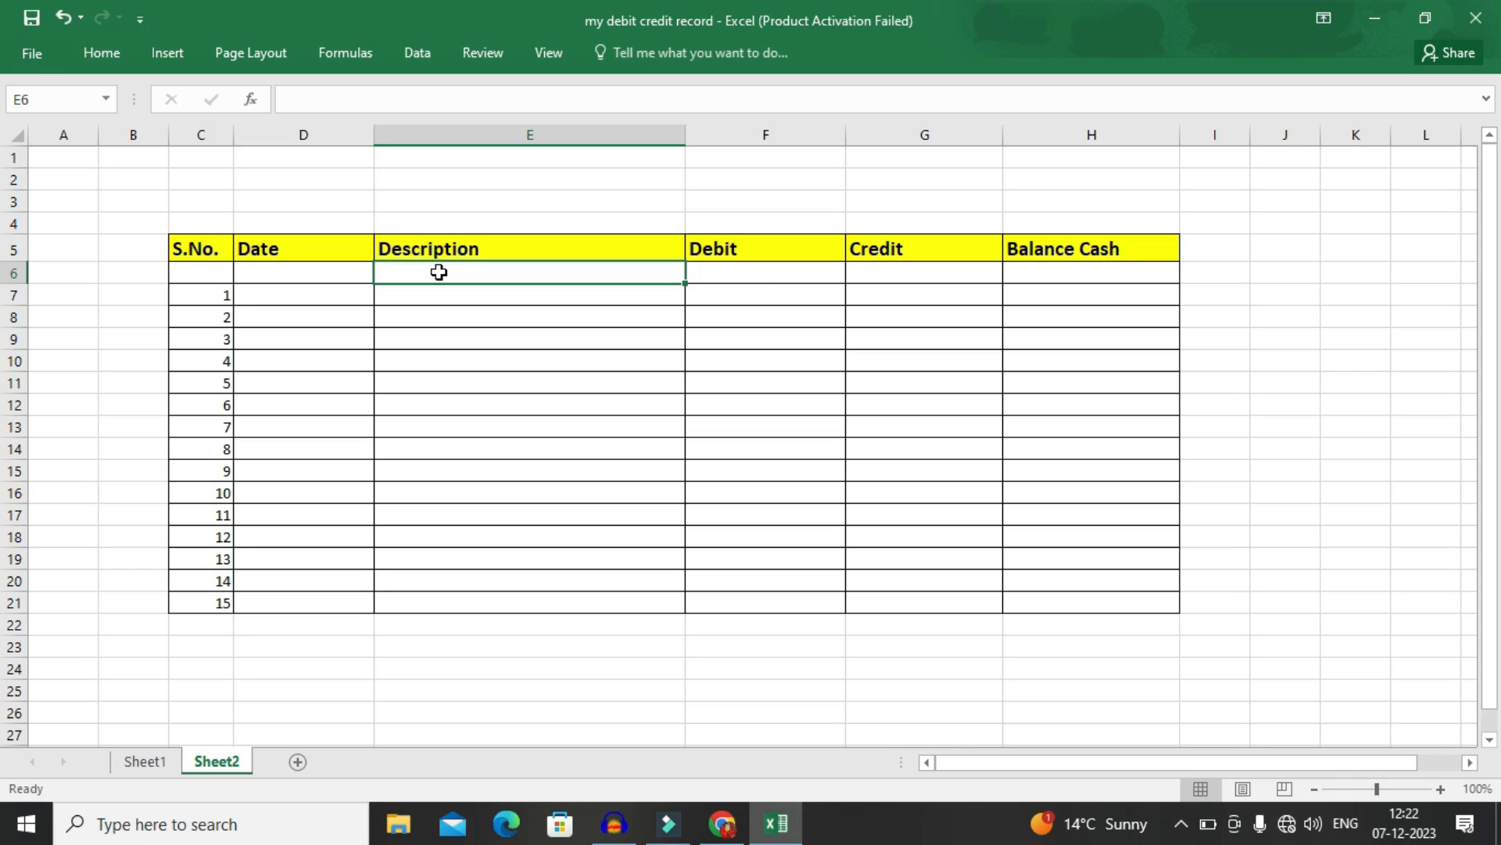
{"action": "left_click", "coordinate": [754, 274]}
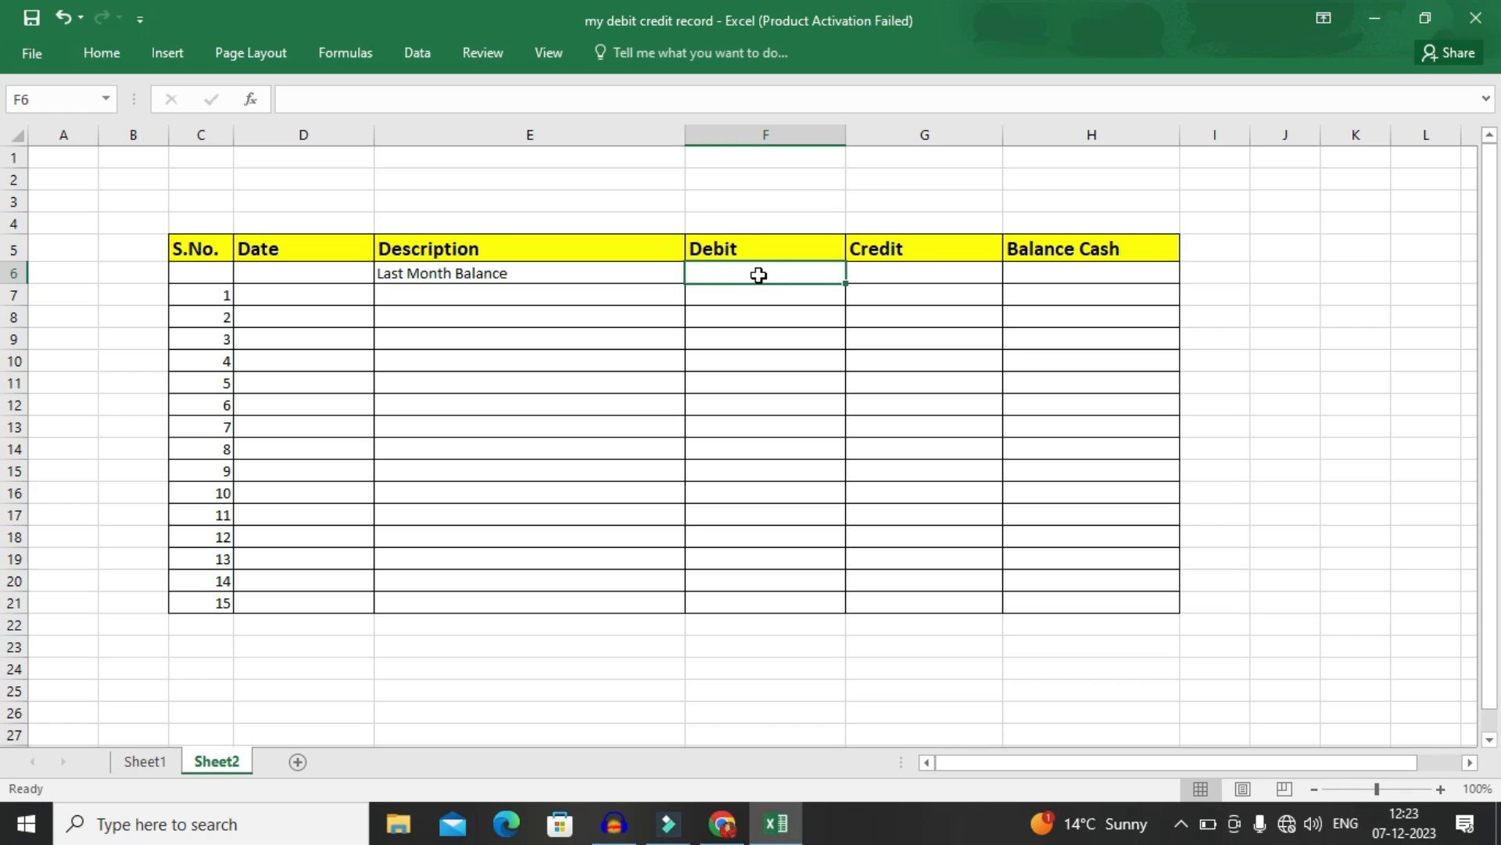
Enter 50000 as the Last Month Balance debit in F6 and link the Balance Cash cell H6 to it with =F6.
{"action": "type", "text": "50000"}
{"action": "key", "text": "Return"}
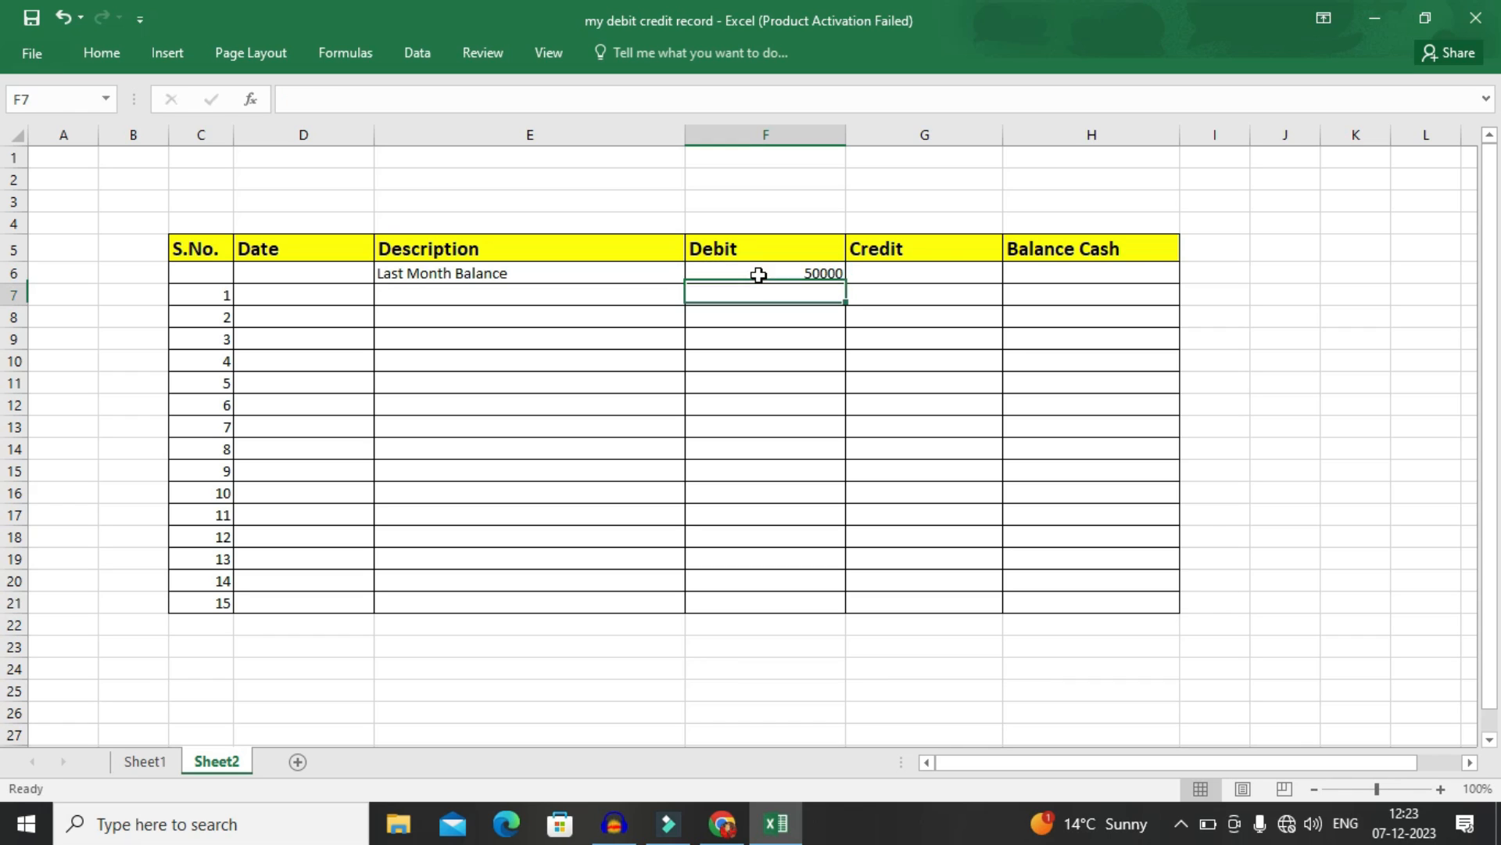
{"action": "left_click", "coordinate": [1080, 278]}
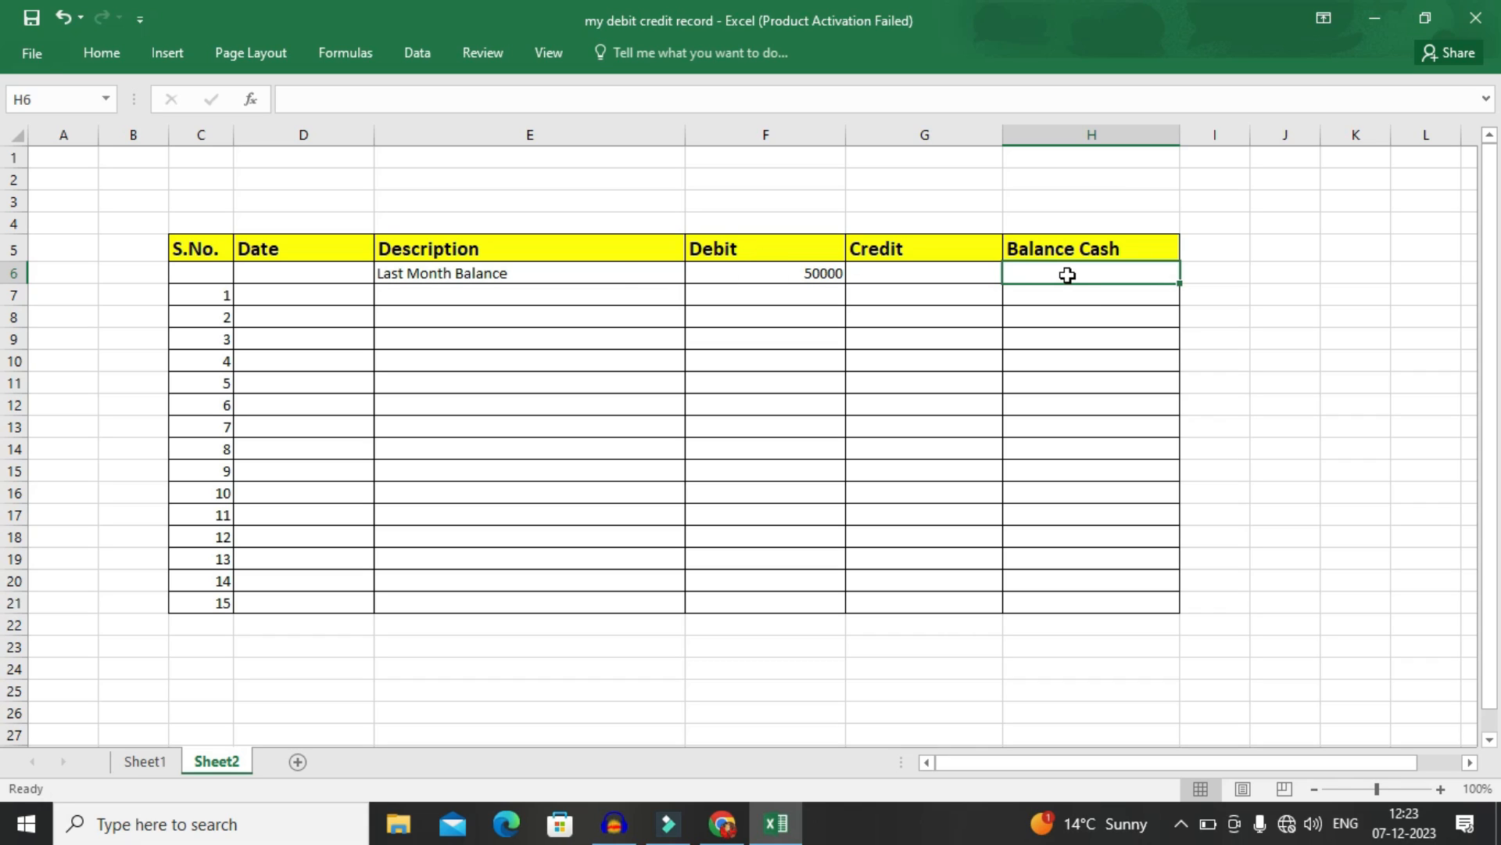
{"action": "left_click", "coordinate": [747, 272]}
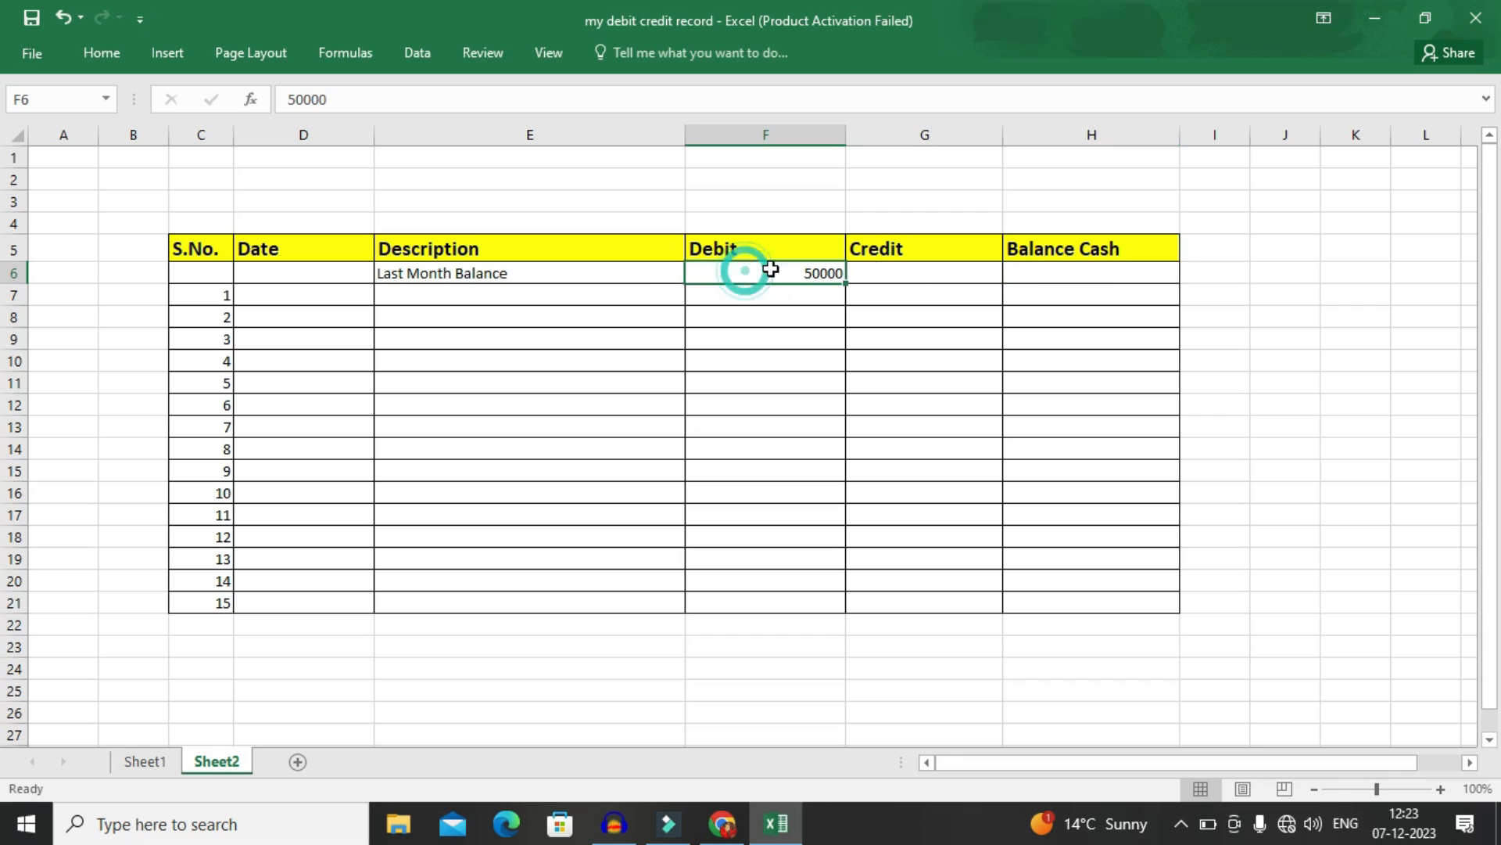
{"action": "left_click", "coordinate": [1103, 271]}
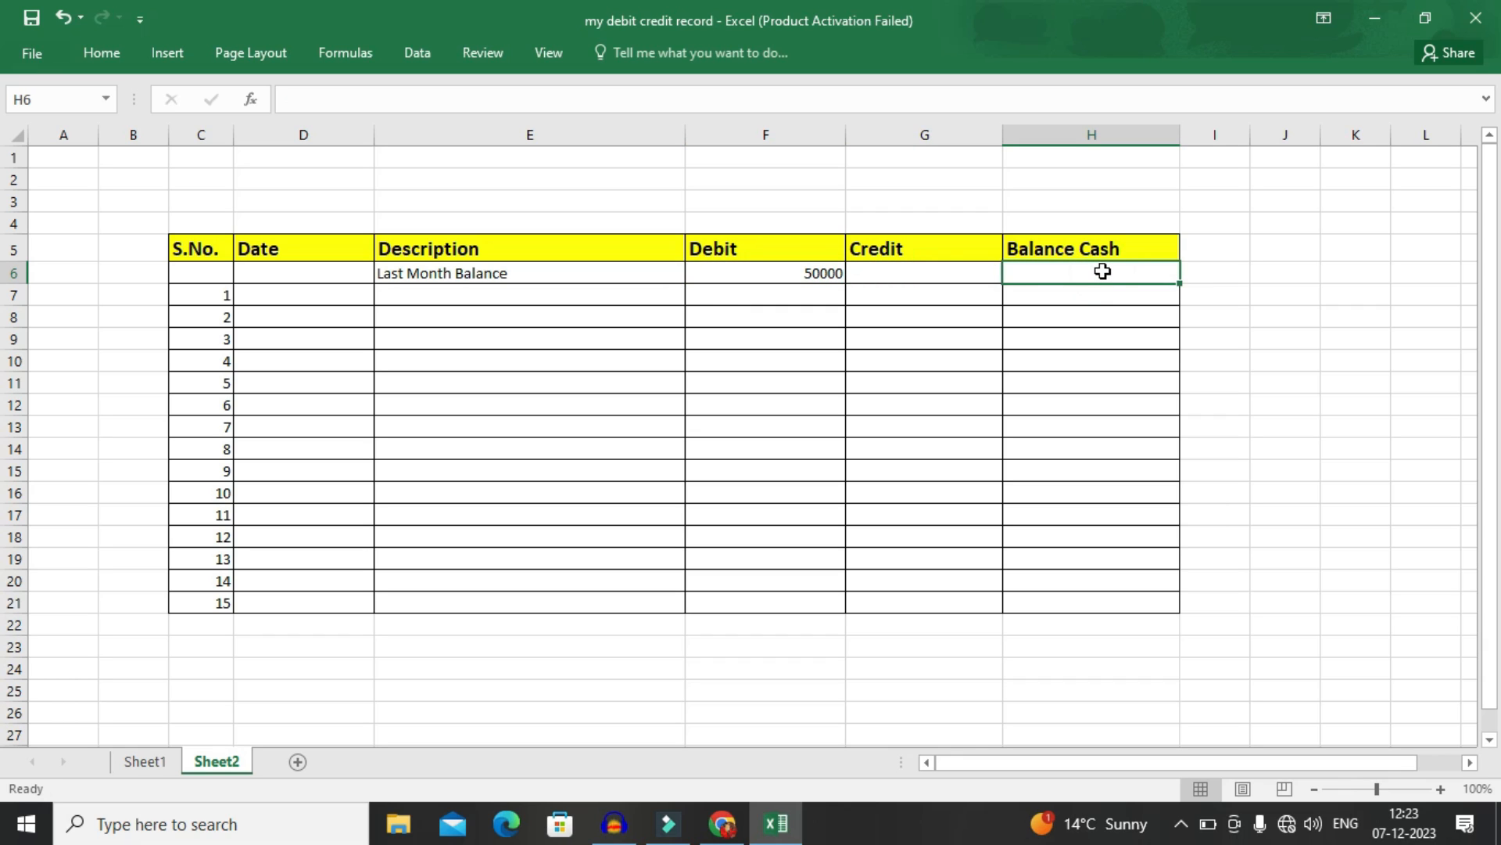
{"action": "type", "text": "="}
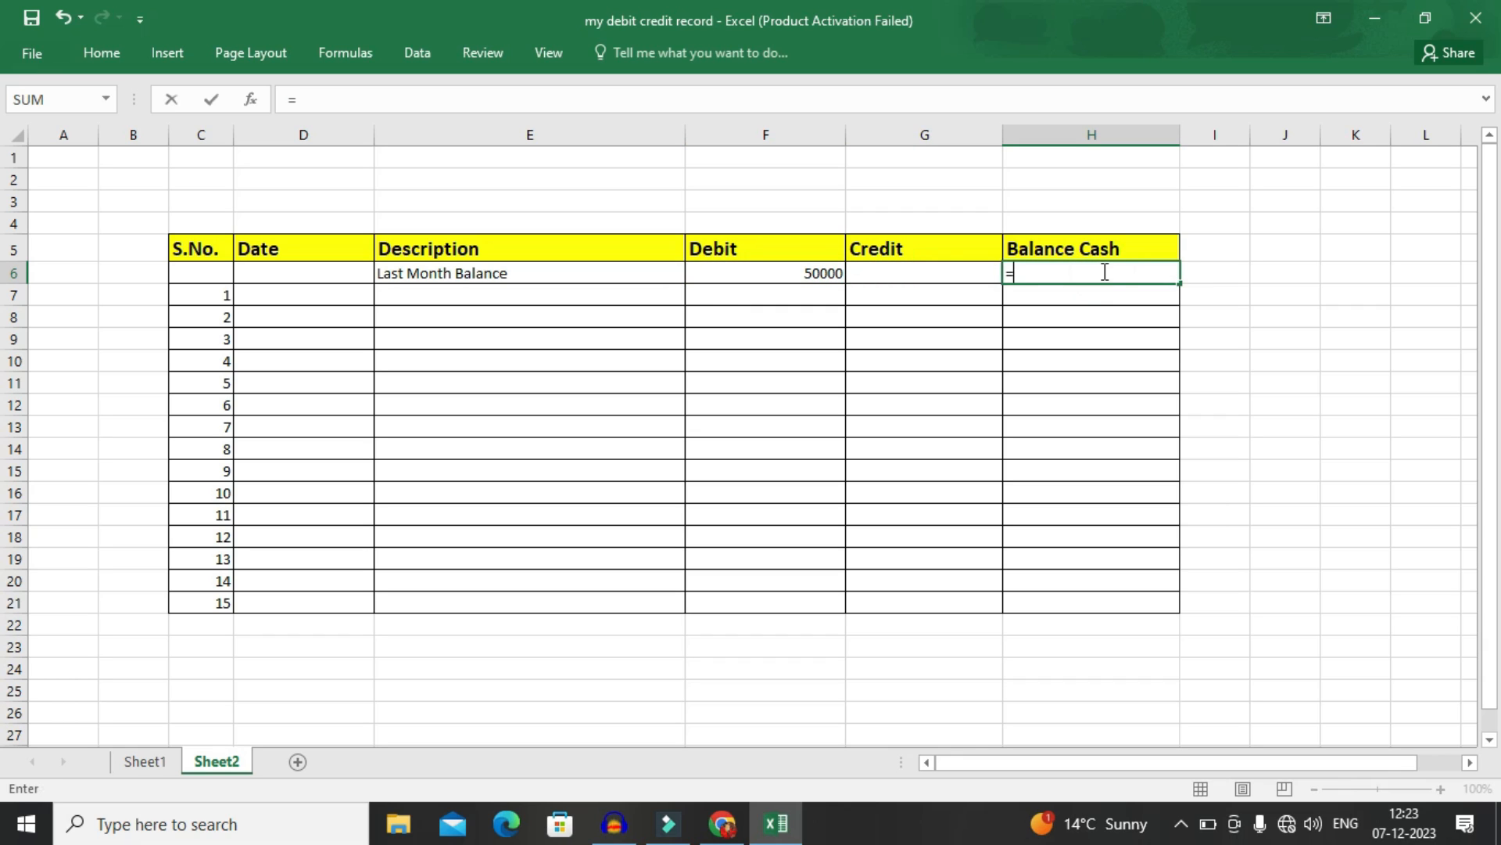
{"action": "left_click", "coordinate": [795, 272]}
{"action": "key", "text": "Return"}
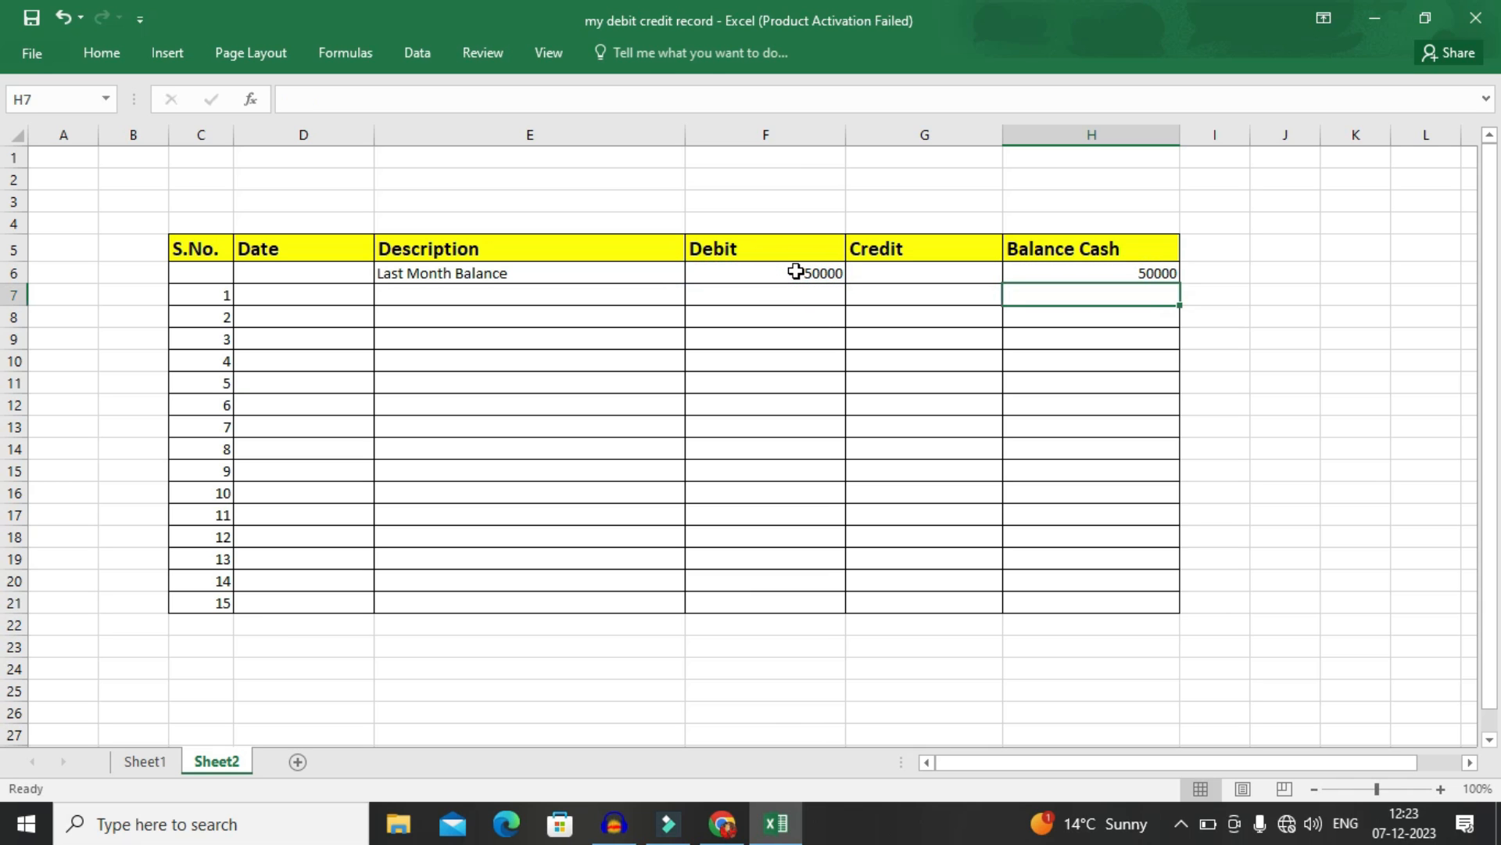
Format the Debit, Credit and Balance Cash cells F6:H21 as Currency with the ₹ symbol and two decimal places.
{"action": "left_click", "coordinate": [1442, 788]}
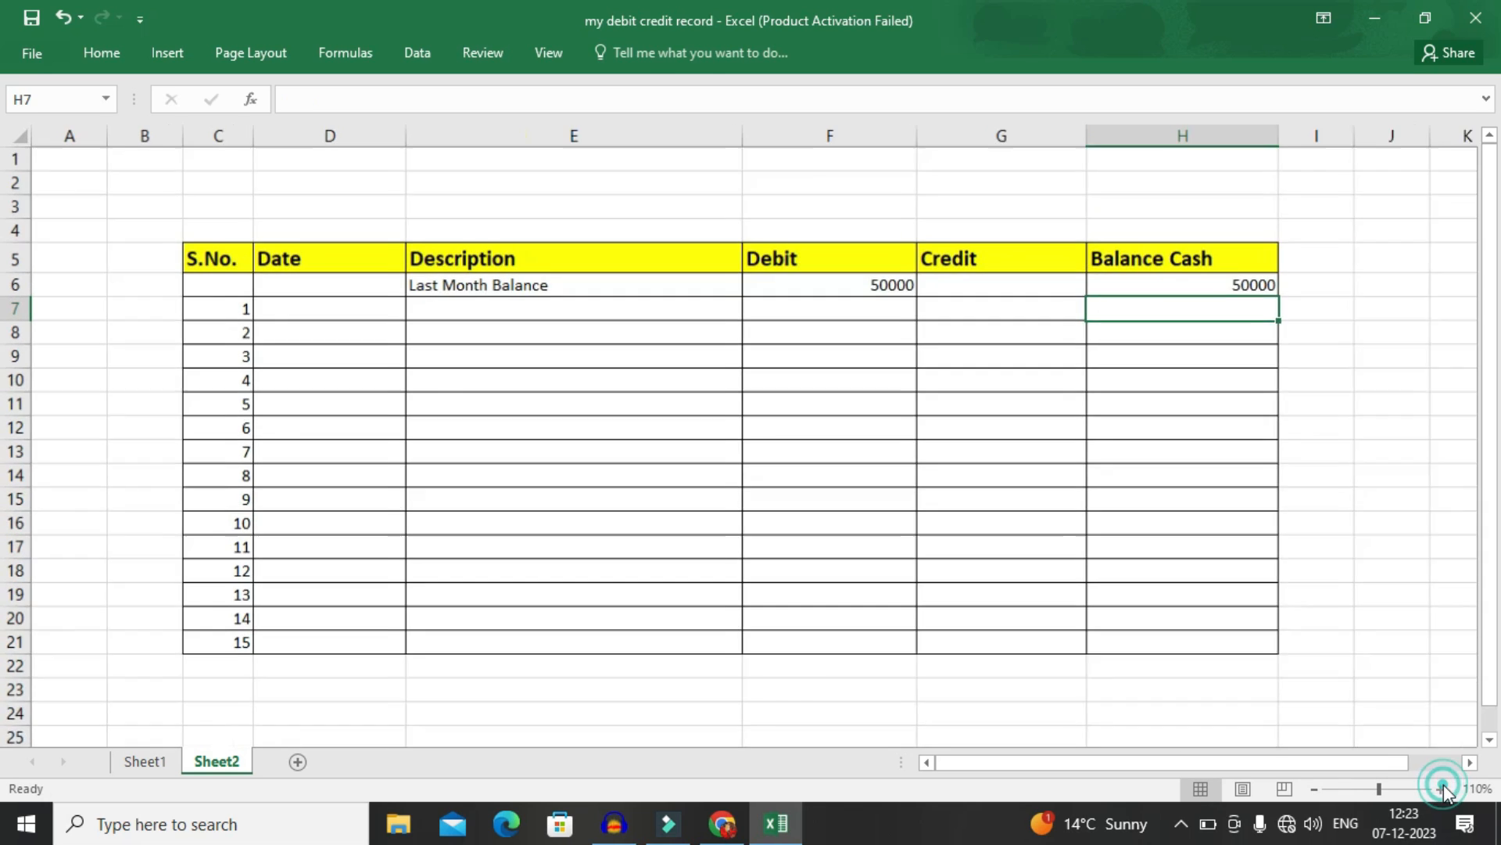
{"action": "left_click", "coordinate": [1441, 789]}
{"action": "left_click", "coordinate": [1441, 788]}
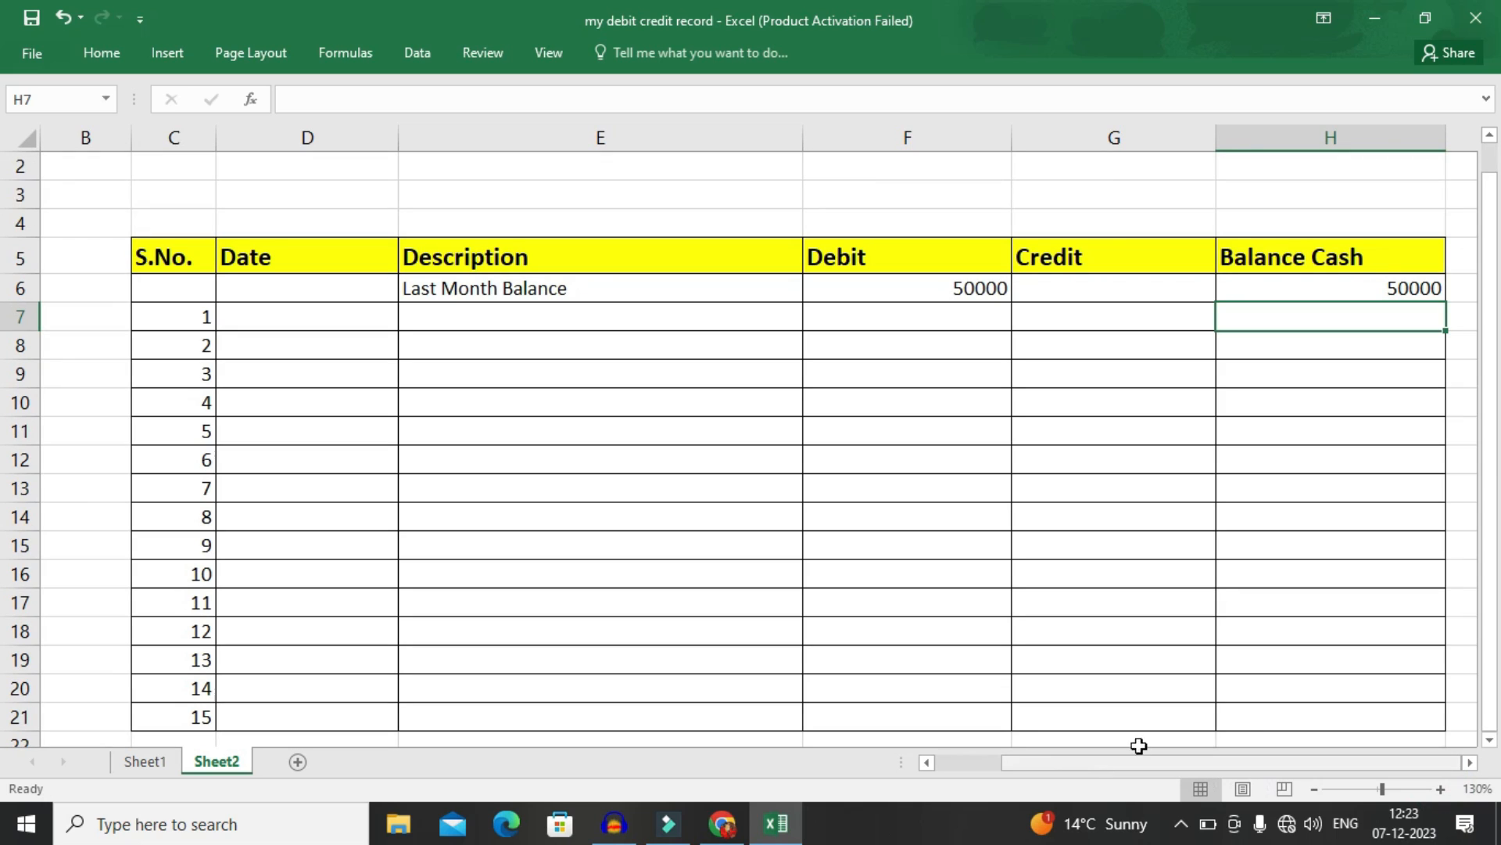
{"action": "left_click", "coordinate": [1091, 766]}
{"action": "left_click", "coordinate": [1469, 762]}
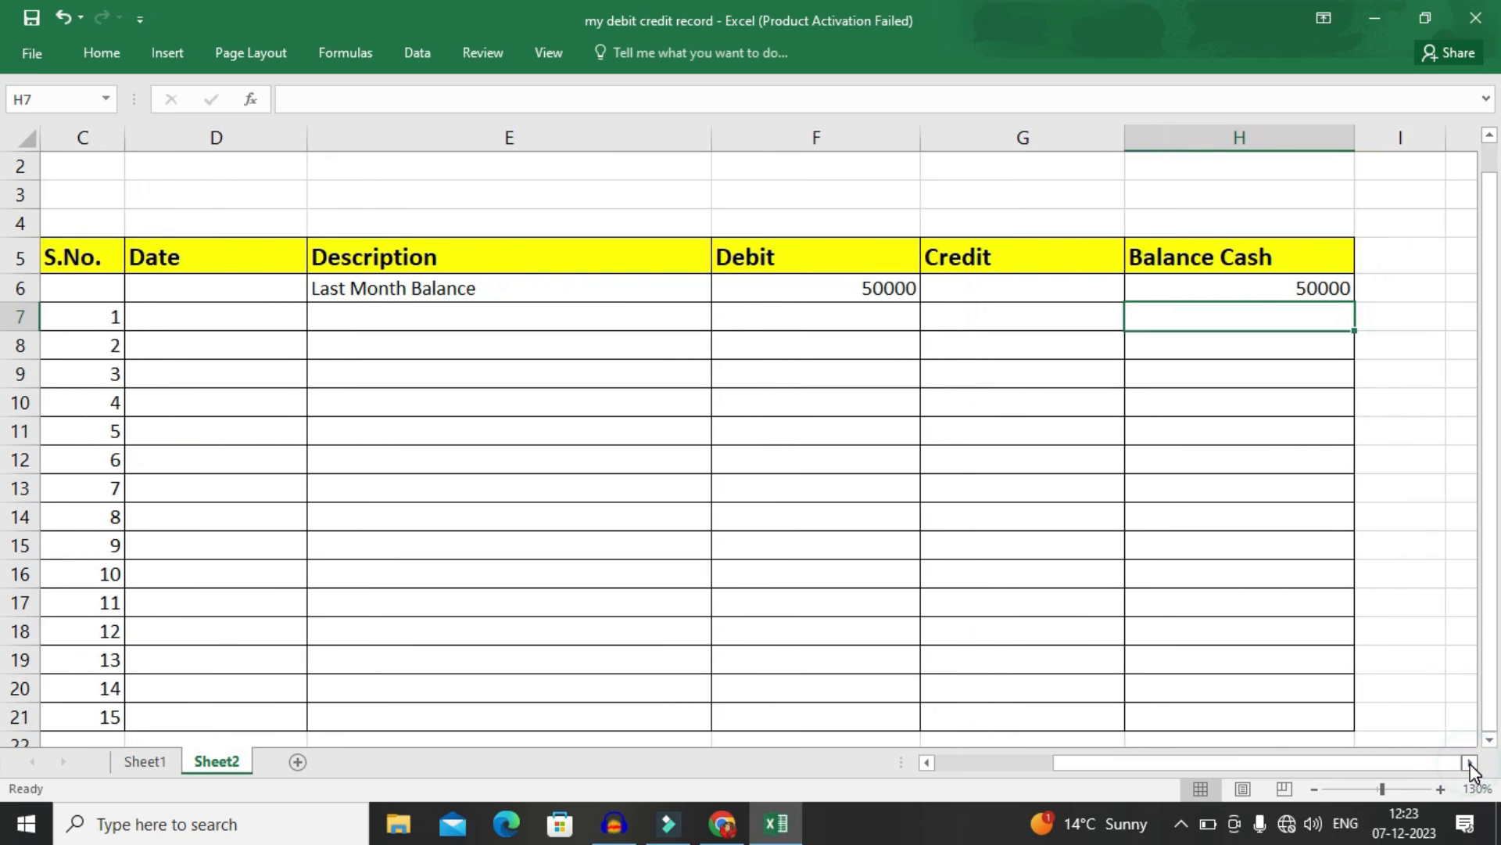
{"action": "left_click", "coordinate": [786, 290]}
{"action": "left_click_drag", "start_coordinate": [785, 290], "coordinate": [1252, 713]}
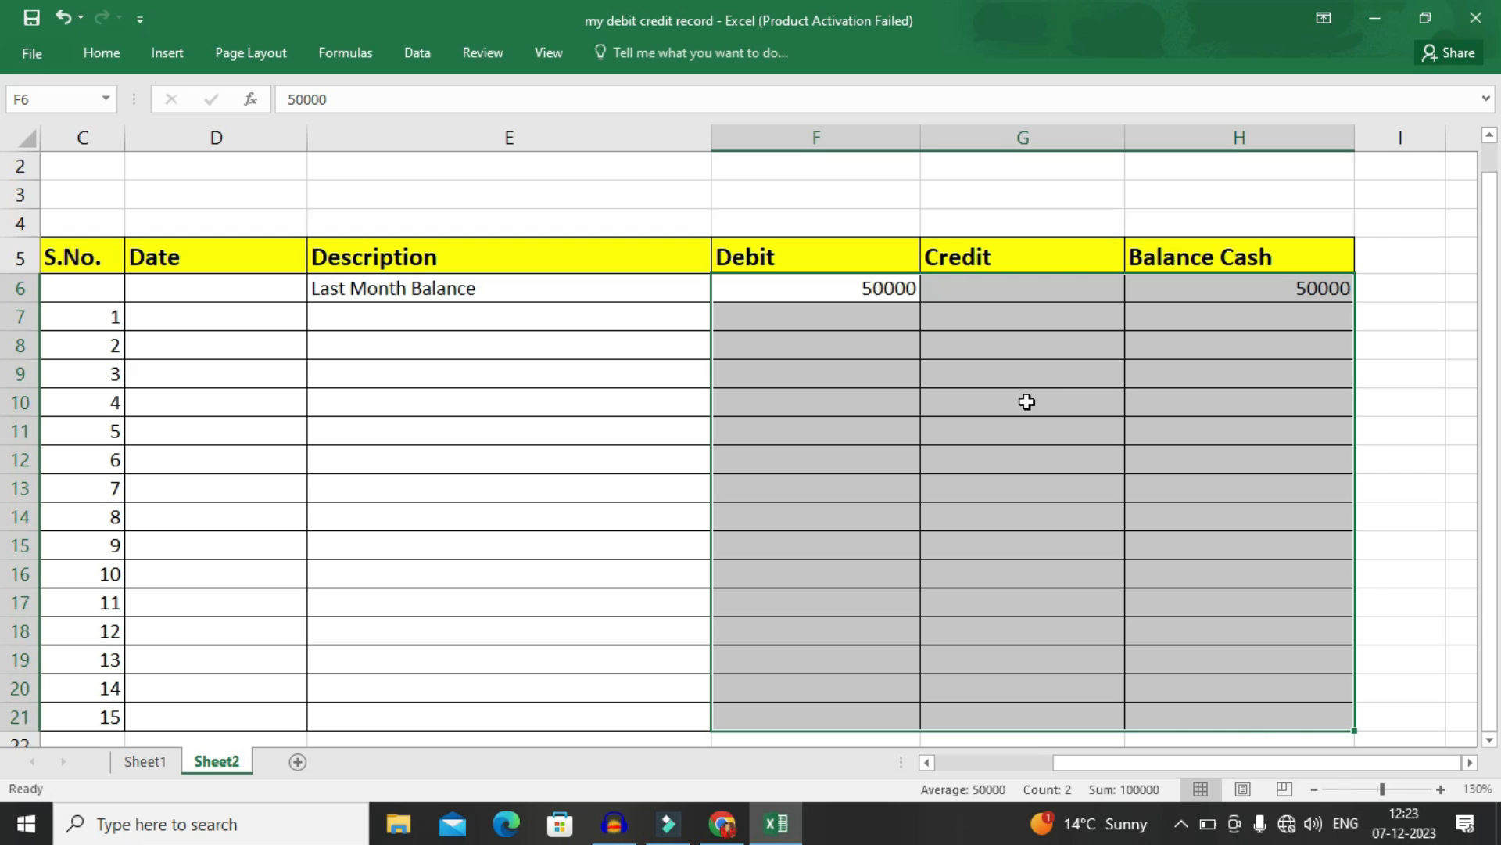
{"action": "key", "text": "ctrl+1"}
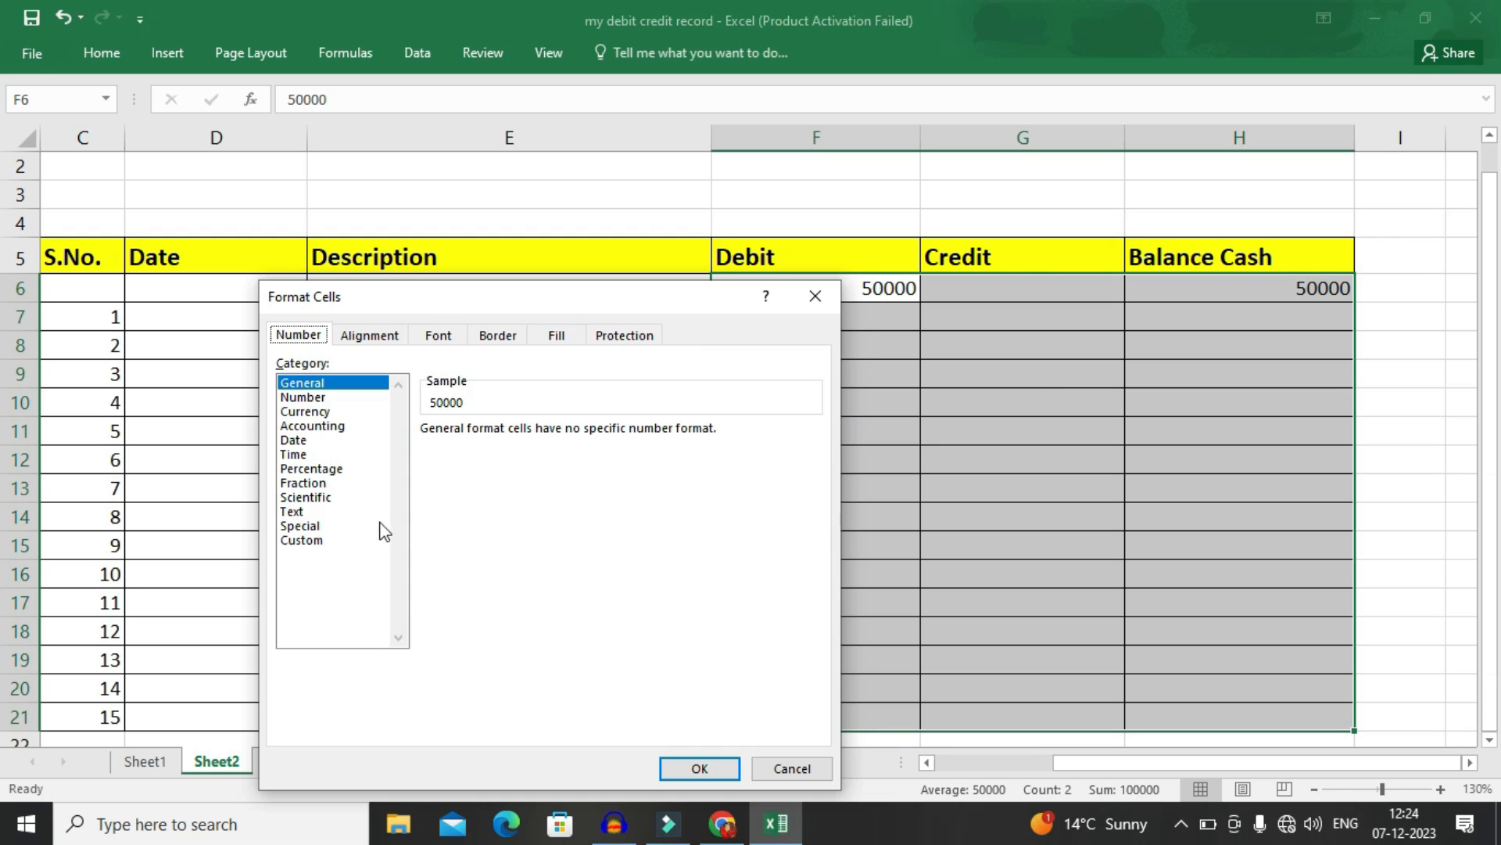
{"action": "left_click", "coordinate": [320, 412]}
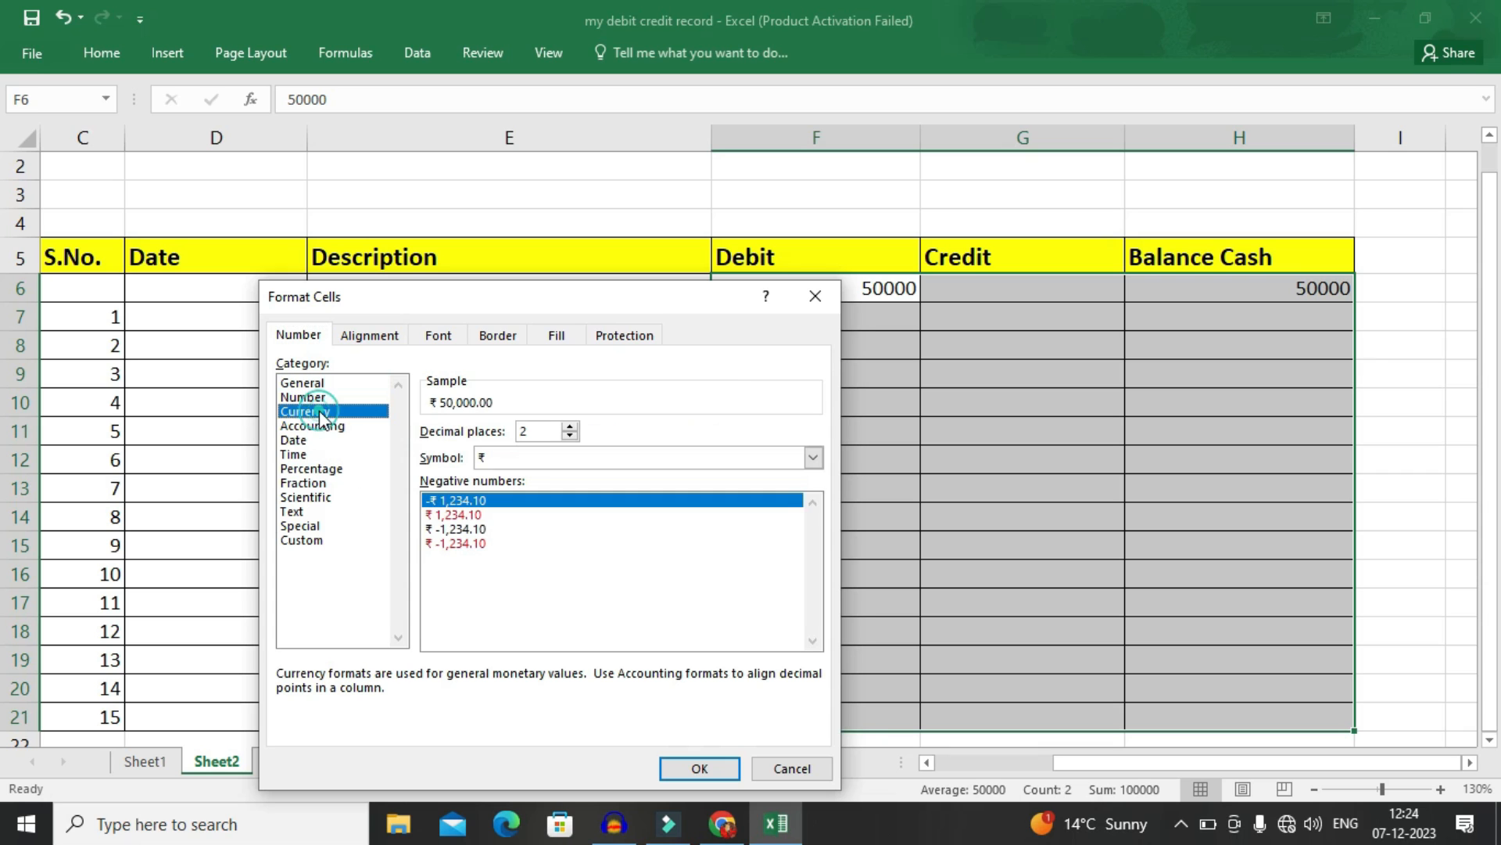
{"action": "left_click", "coordinate": [704, 769]}
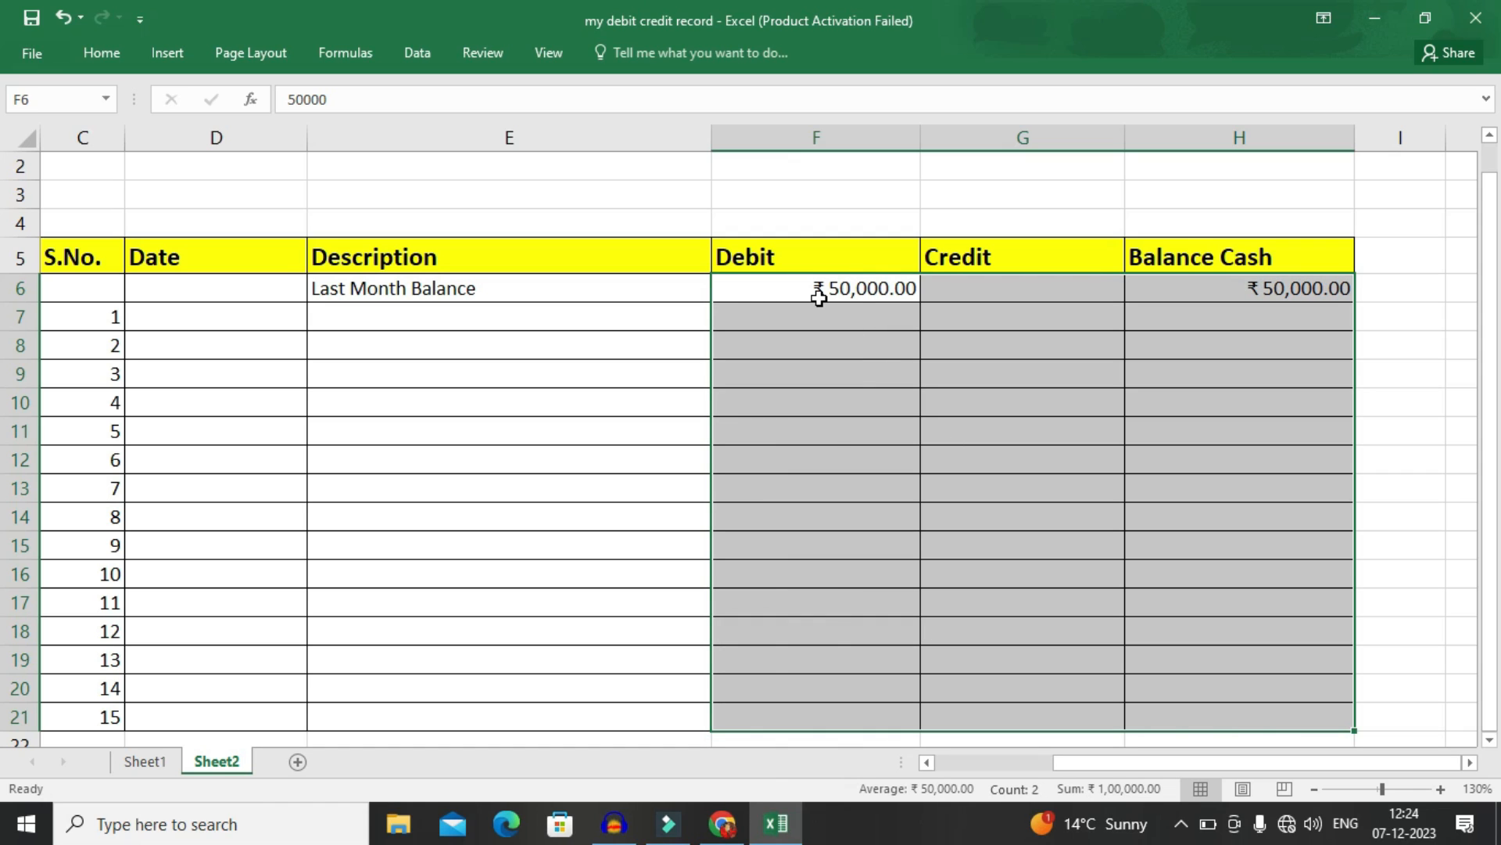
Fill in record 1 with the date 1-dec-23 in D7 and the description "Purchase a Computer" in E7.
{"action": "left_click", "coordinate": [757, 350]}
{"action": "left_click_drag", "start_coordinate": [182, 323], "coordinate": [188, 594]}
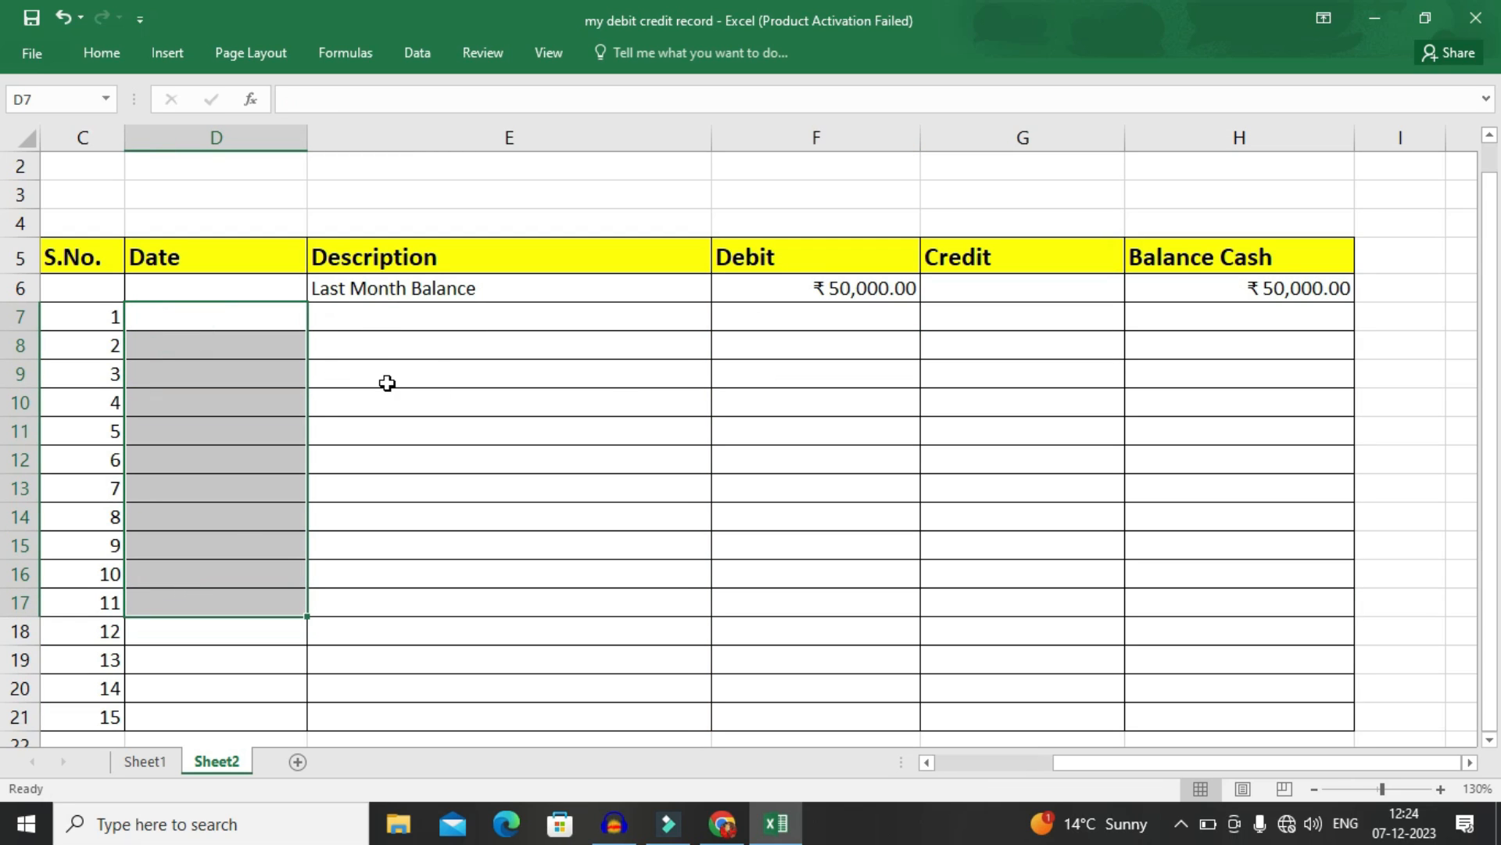
{"action": "left_click", "coordinate": [227, 316]}
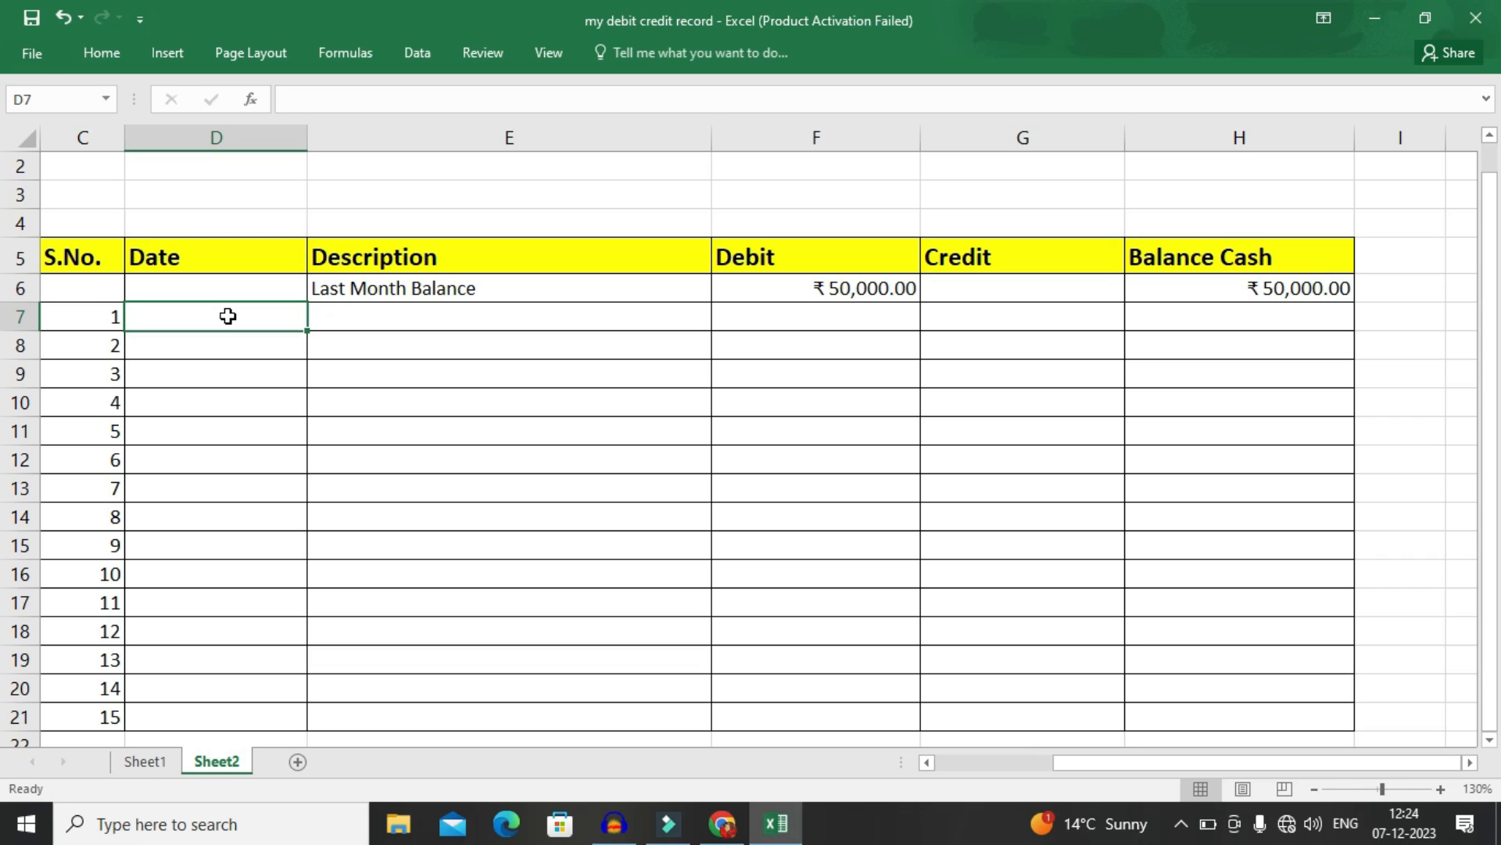
{"action": "type", "text": "1-dec-23"}
{"action": "key", "text": "Tab"}
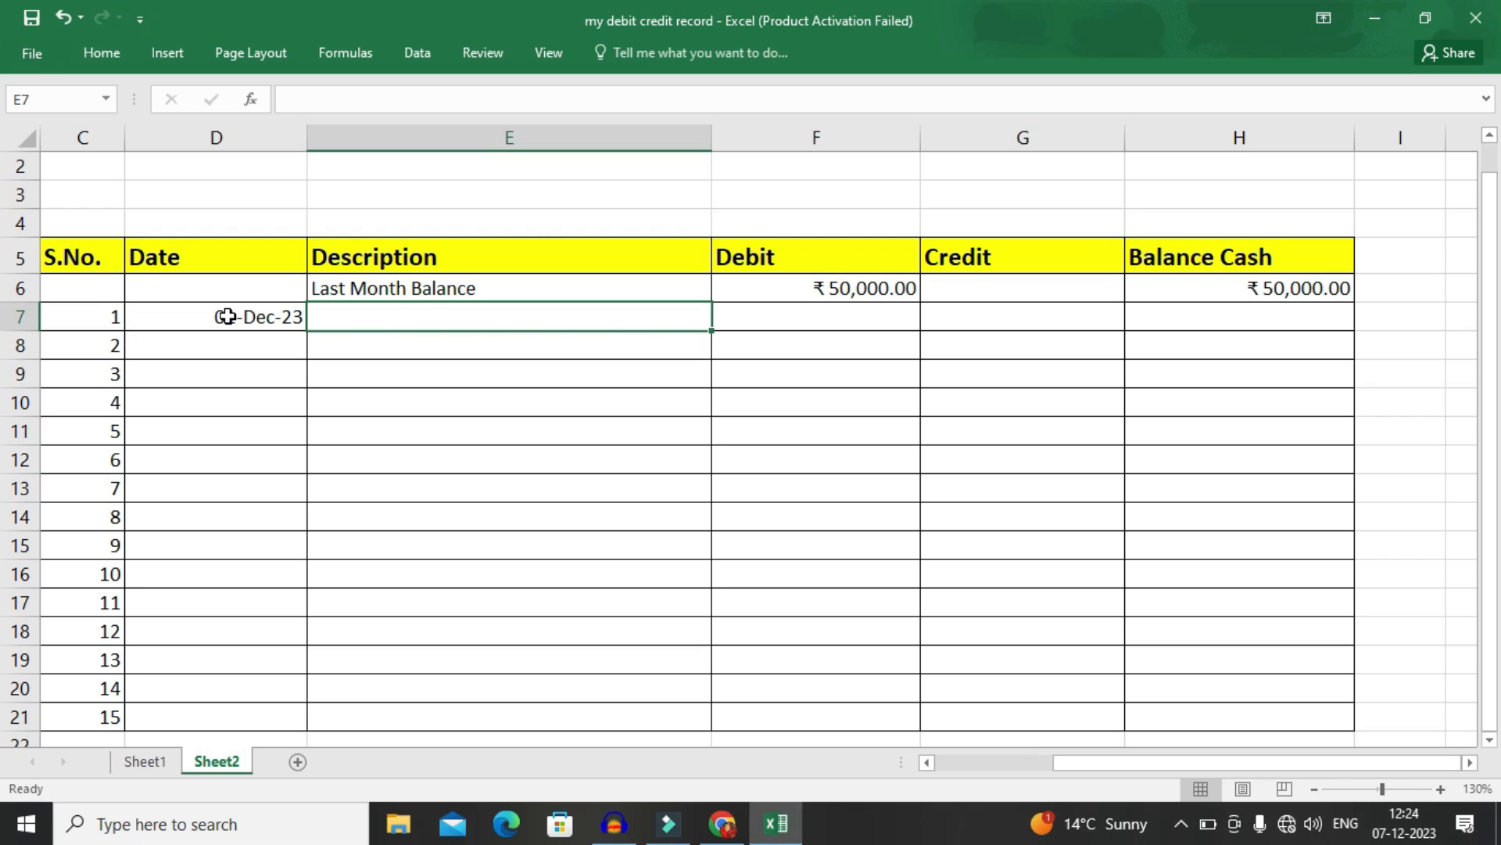
{"action": "type", "text": "Purchase"}
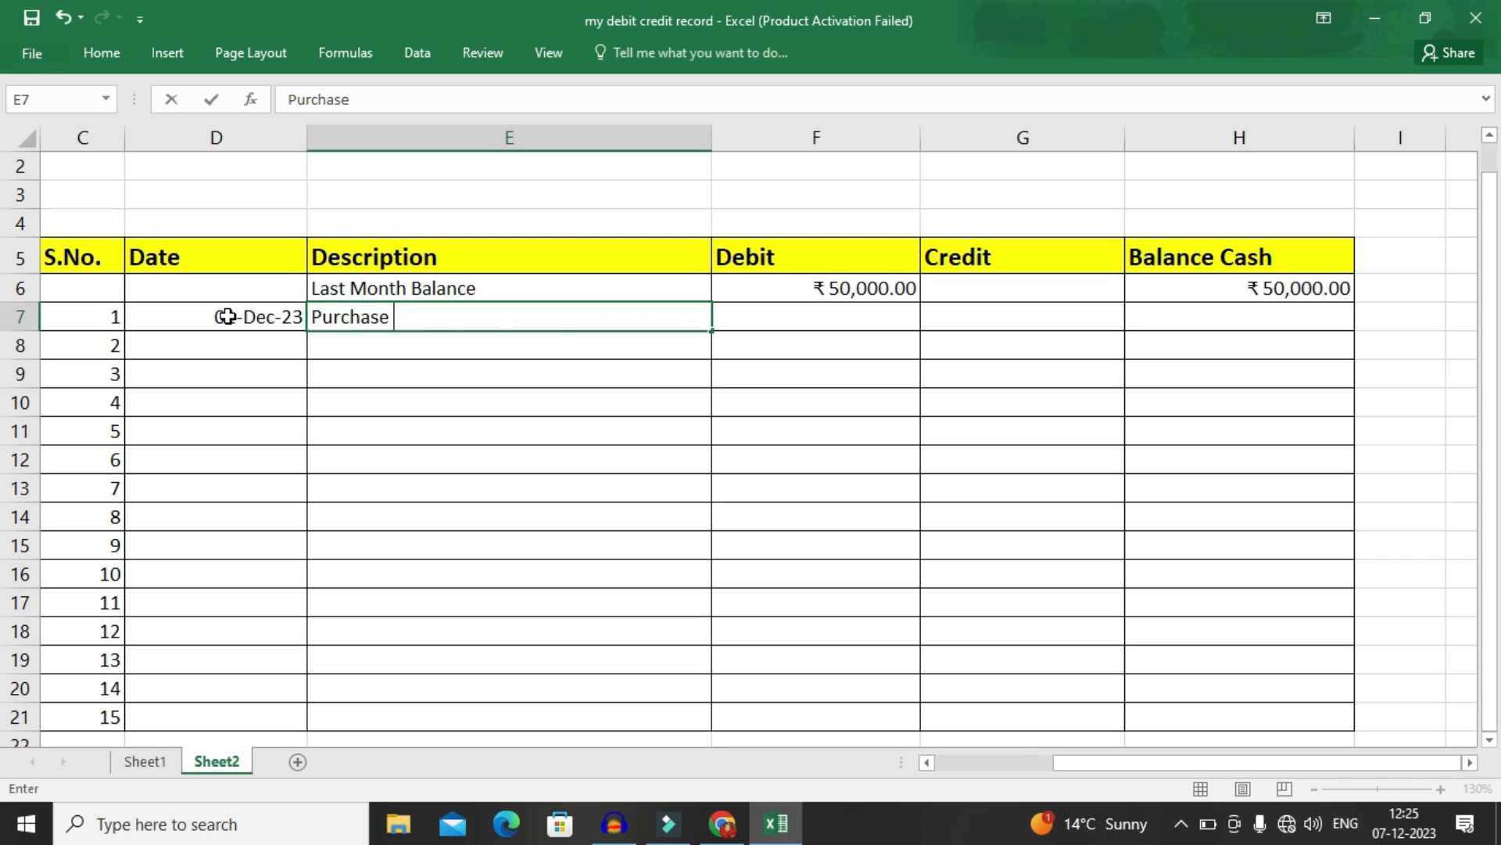
{"action": "type", "text": " a cmp"}
{"action": "key", "text": "BackSpace"}
{"action": "key", "text": "BackSpace"}
{"action": "key", "text": "BackSpace"}
{"action": "type", "text": "Computer"}
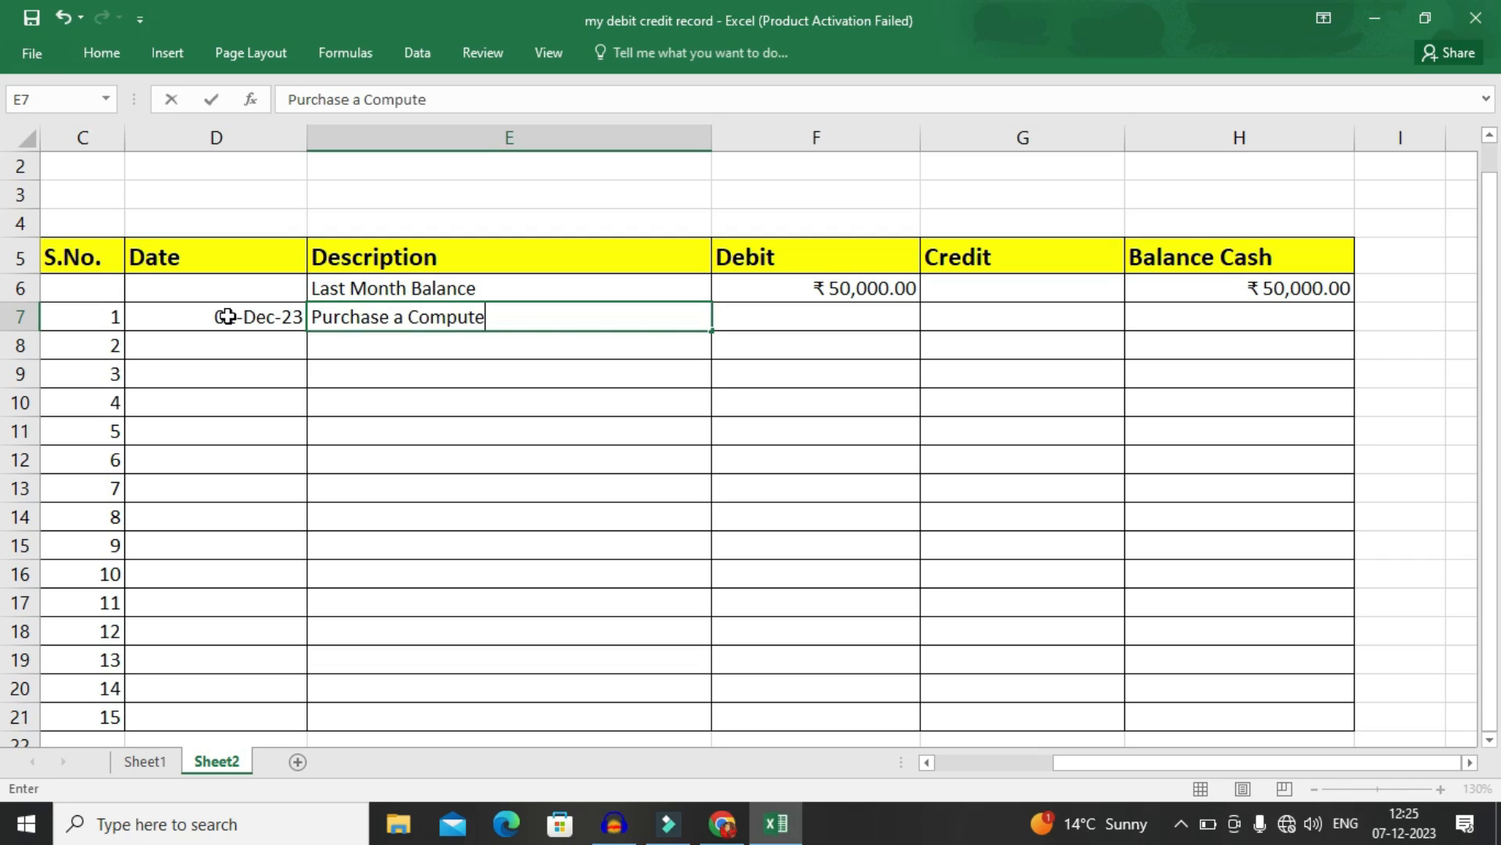
Fill in record 2 by copying the date from the cell above into D8 and entering "Purchase a Printer" in E8.
{"action": "left_click", "coordinate": [236, 344]}
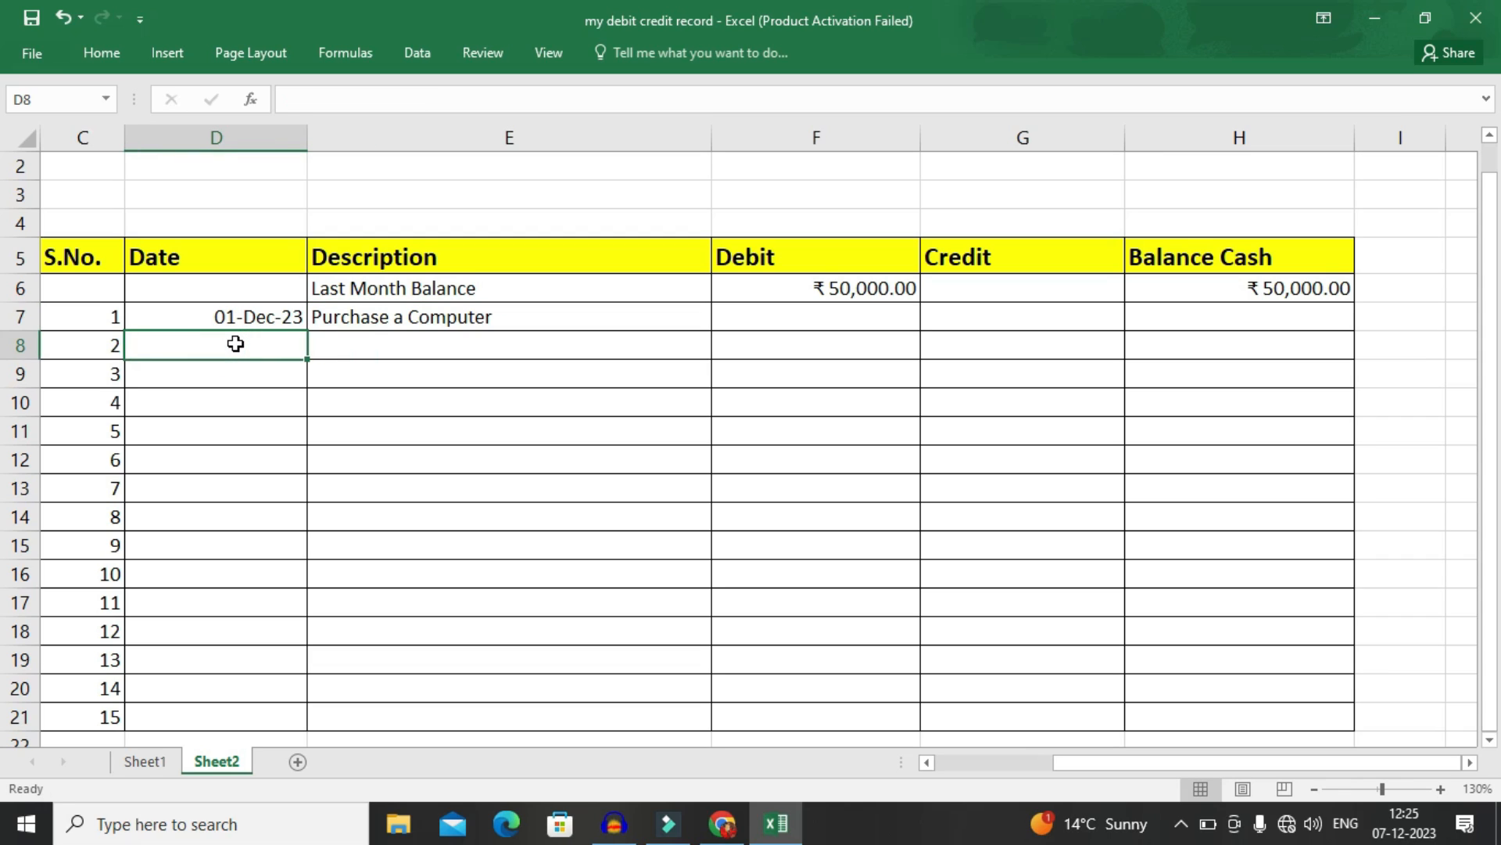
{"action": "type", "text": "01"}
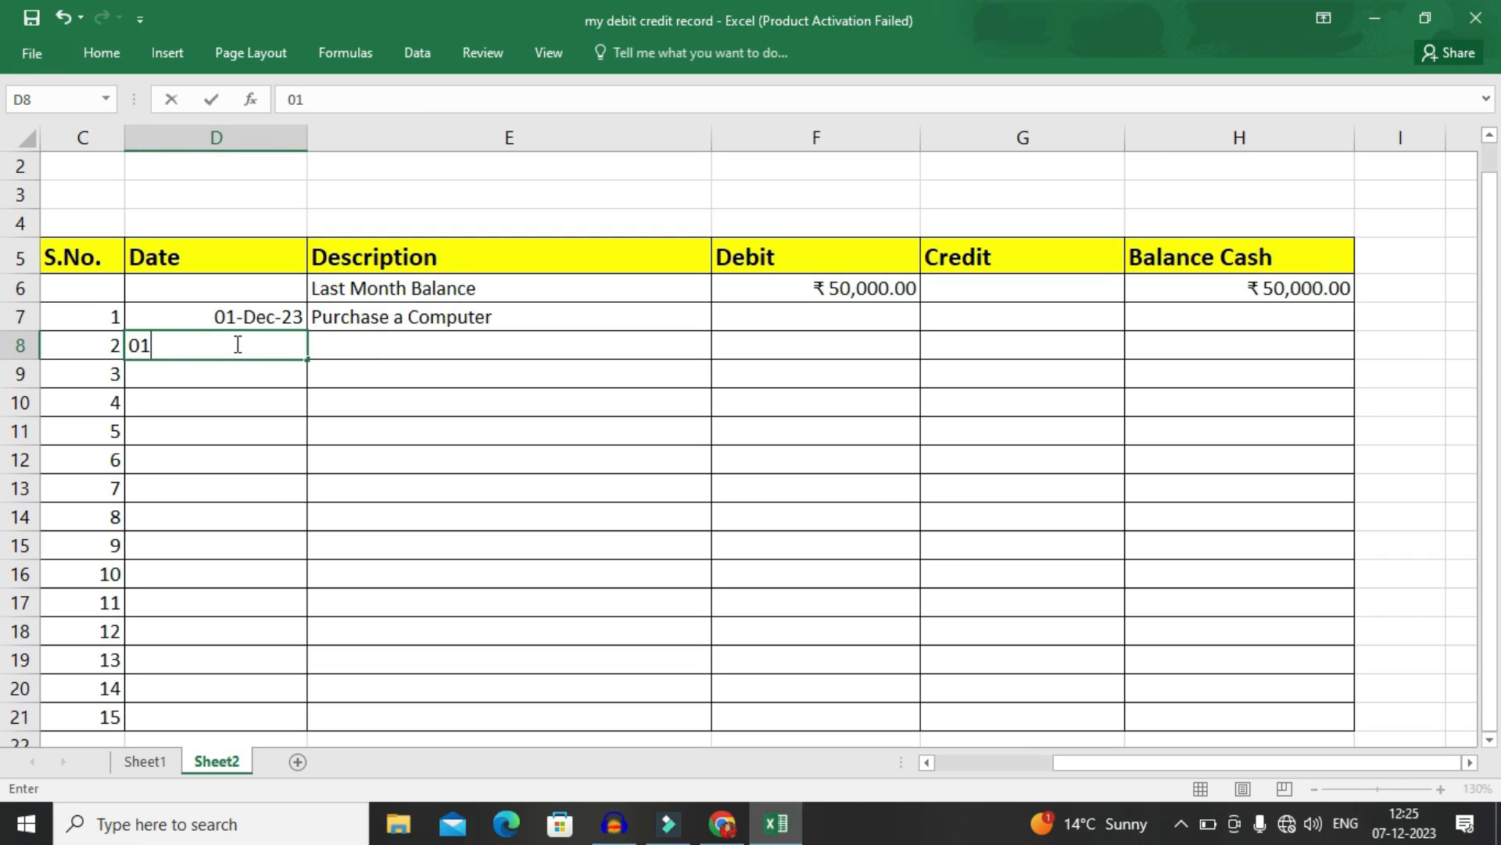
{"action": "key", "text": "Escape"}
{"action": "key", "text": "ctrl+d"}
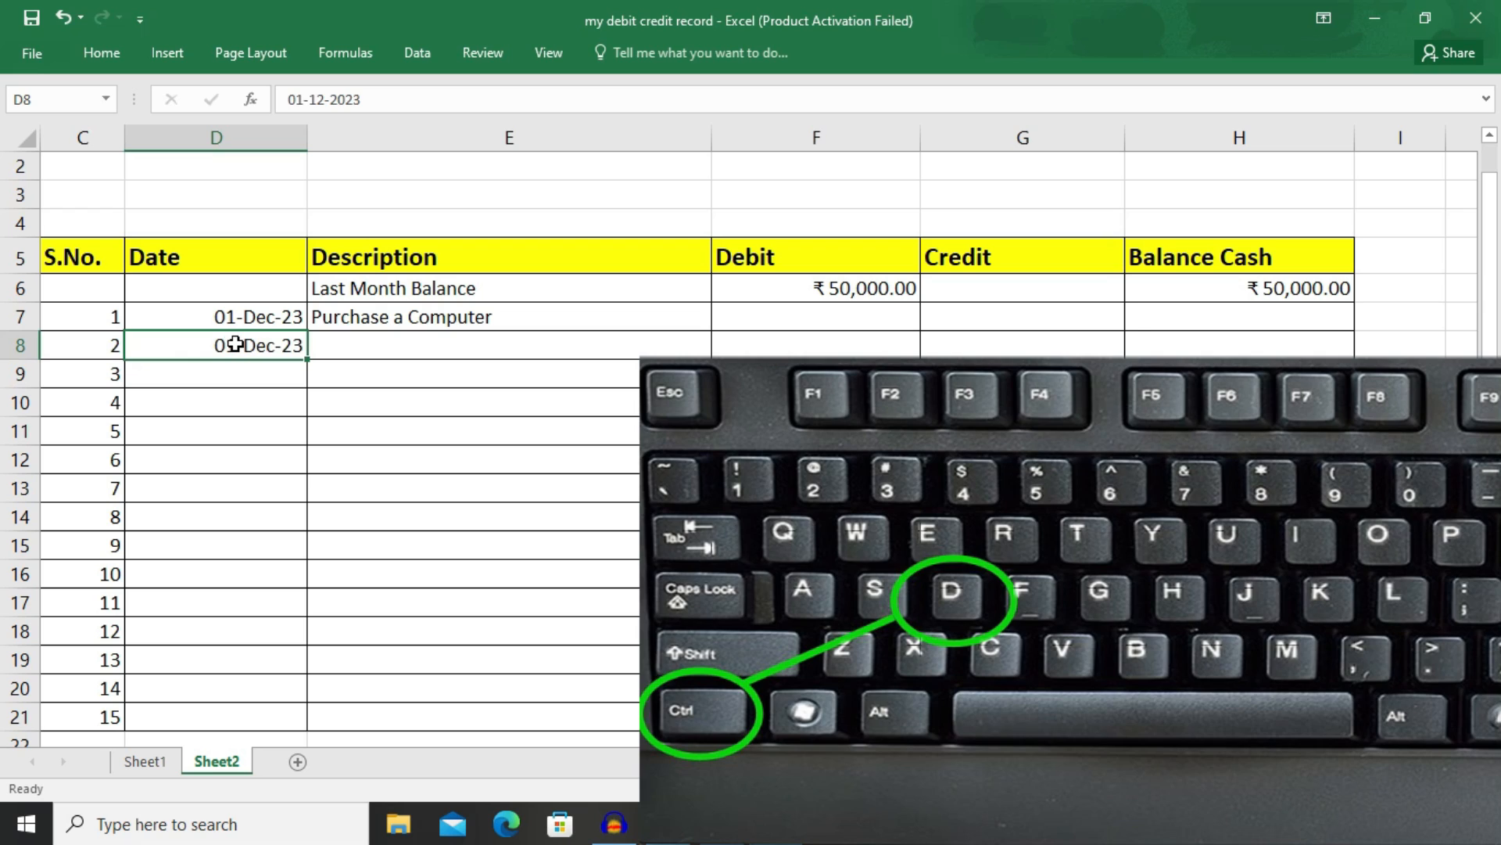
{"action": "key", "text": "Tab"}
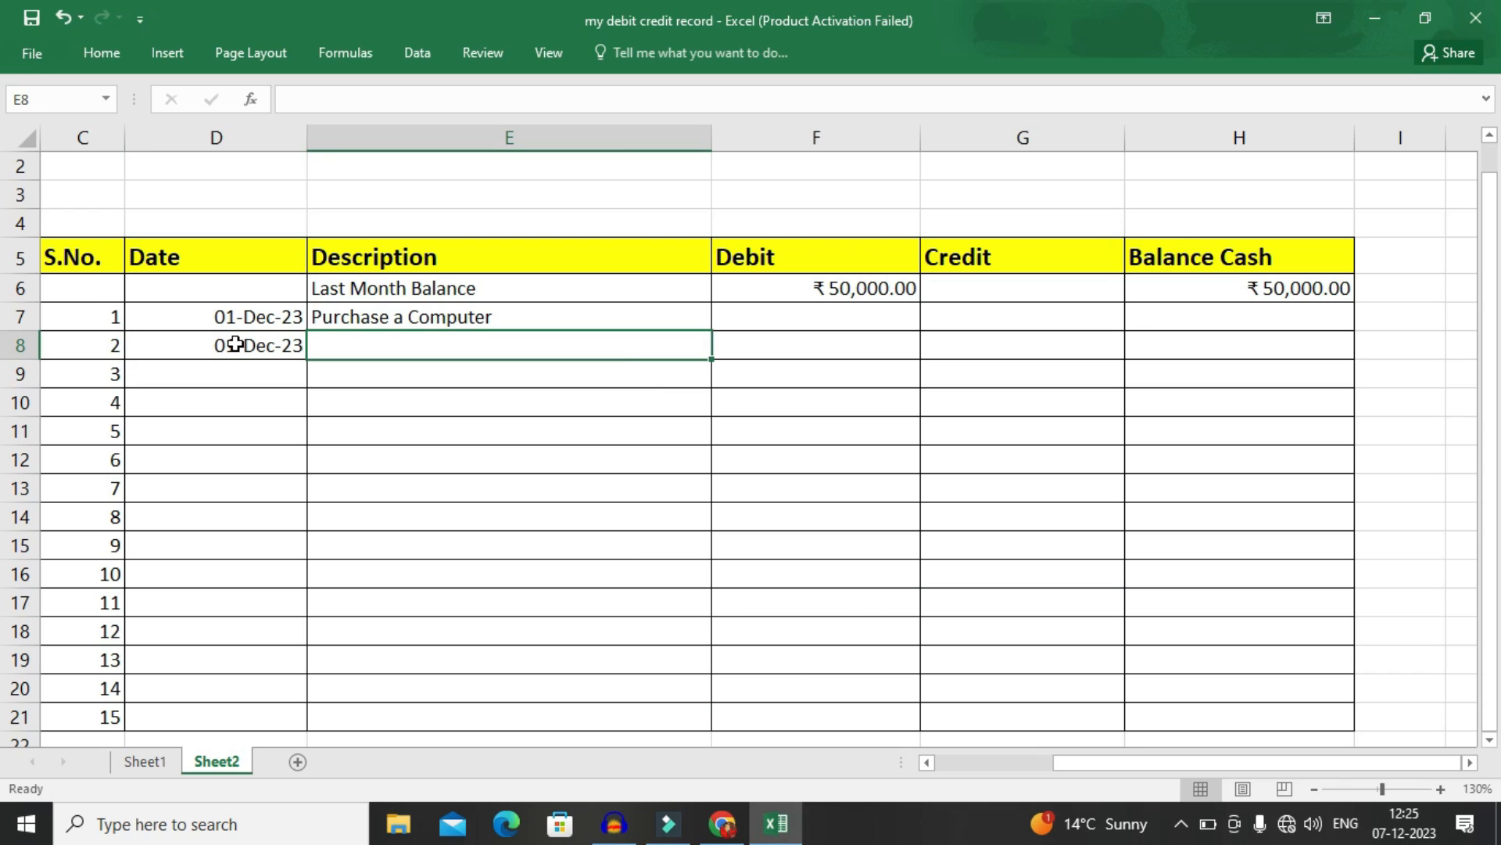
{"action": "type", "text": "Purchs"}
{"action": "key", "text": "BackSpace"}
{"action": "type", "text": "ase a Printer"}
{"action": "key", "text": "Return"}
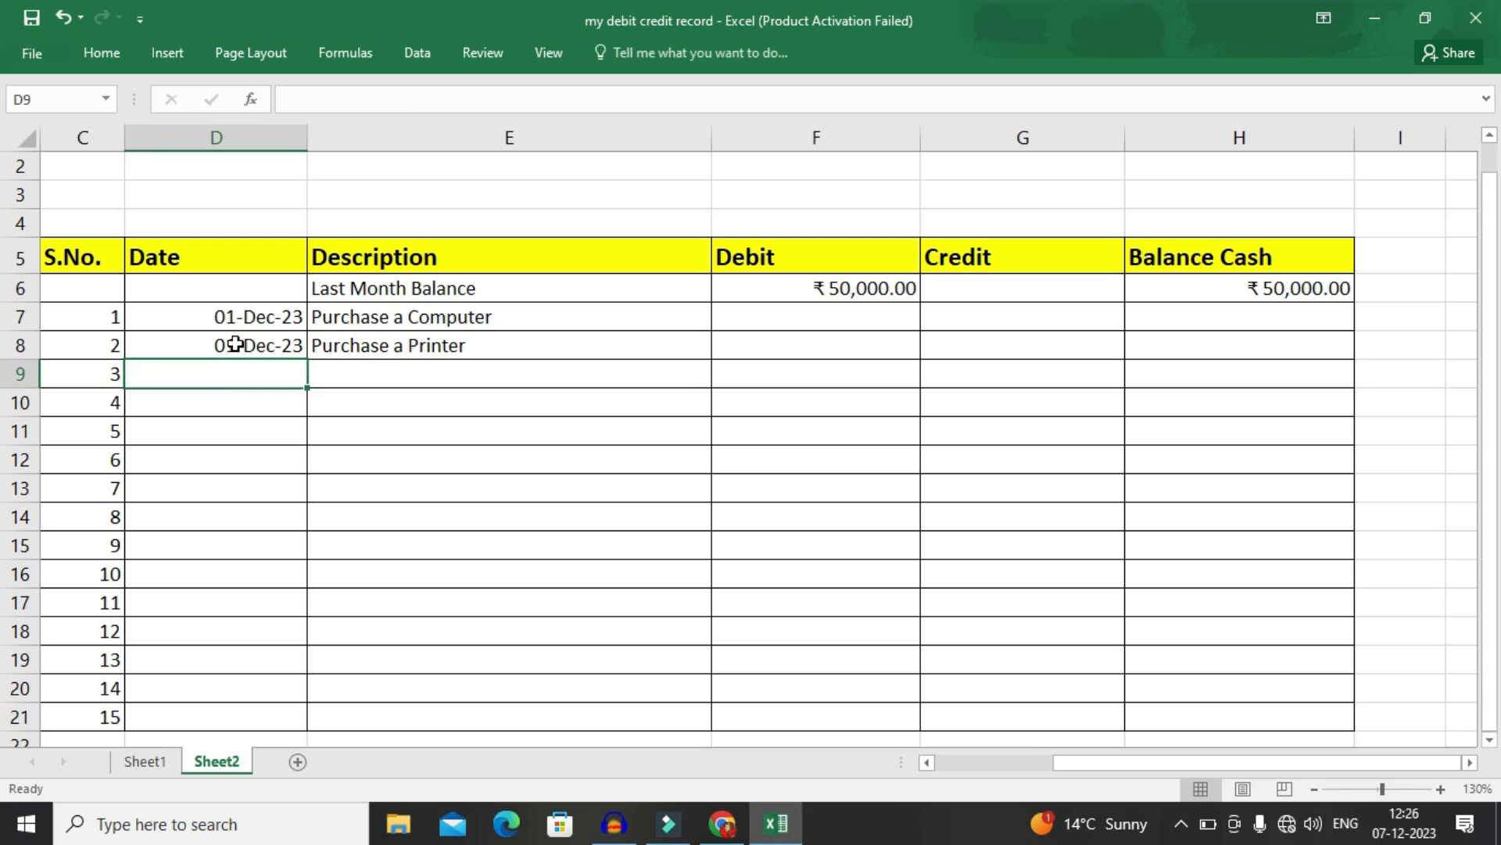
Fill in record 3 with the date 02-Dec-23 in D9 and the description "Received rent of godown" in E9.
{"action": "key", "text": "ctrl+d"}
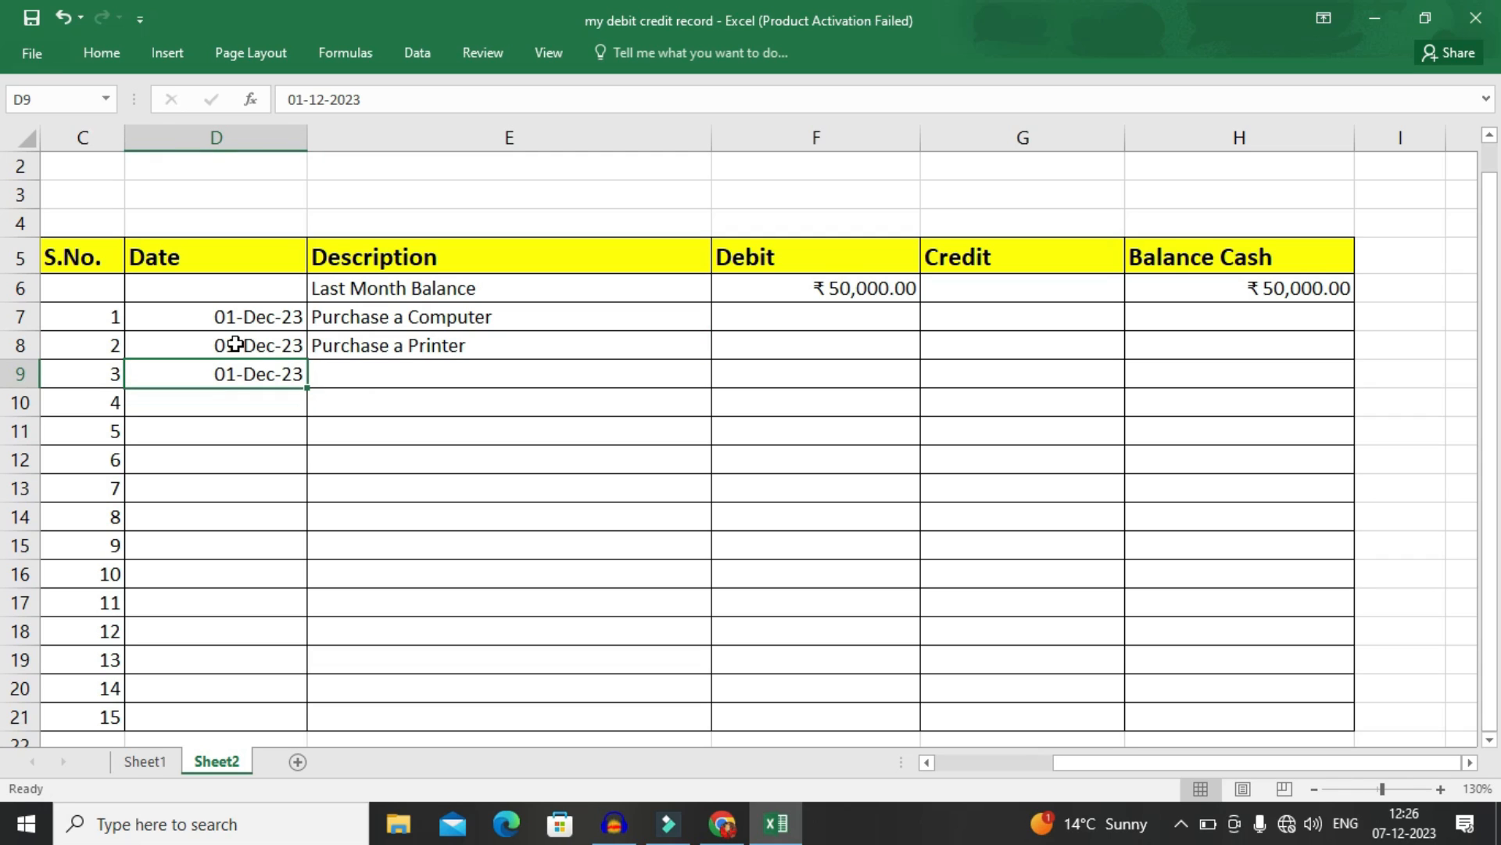
{"action": "double_click", "coordinate": [238, 376]}
{"action": "key", "text": "BackSpace"}
{"action": "type", "text": "2"}
{"action": "key", "text": "Return"}
{"action": "left_click", "coordinate": [356, 368]}
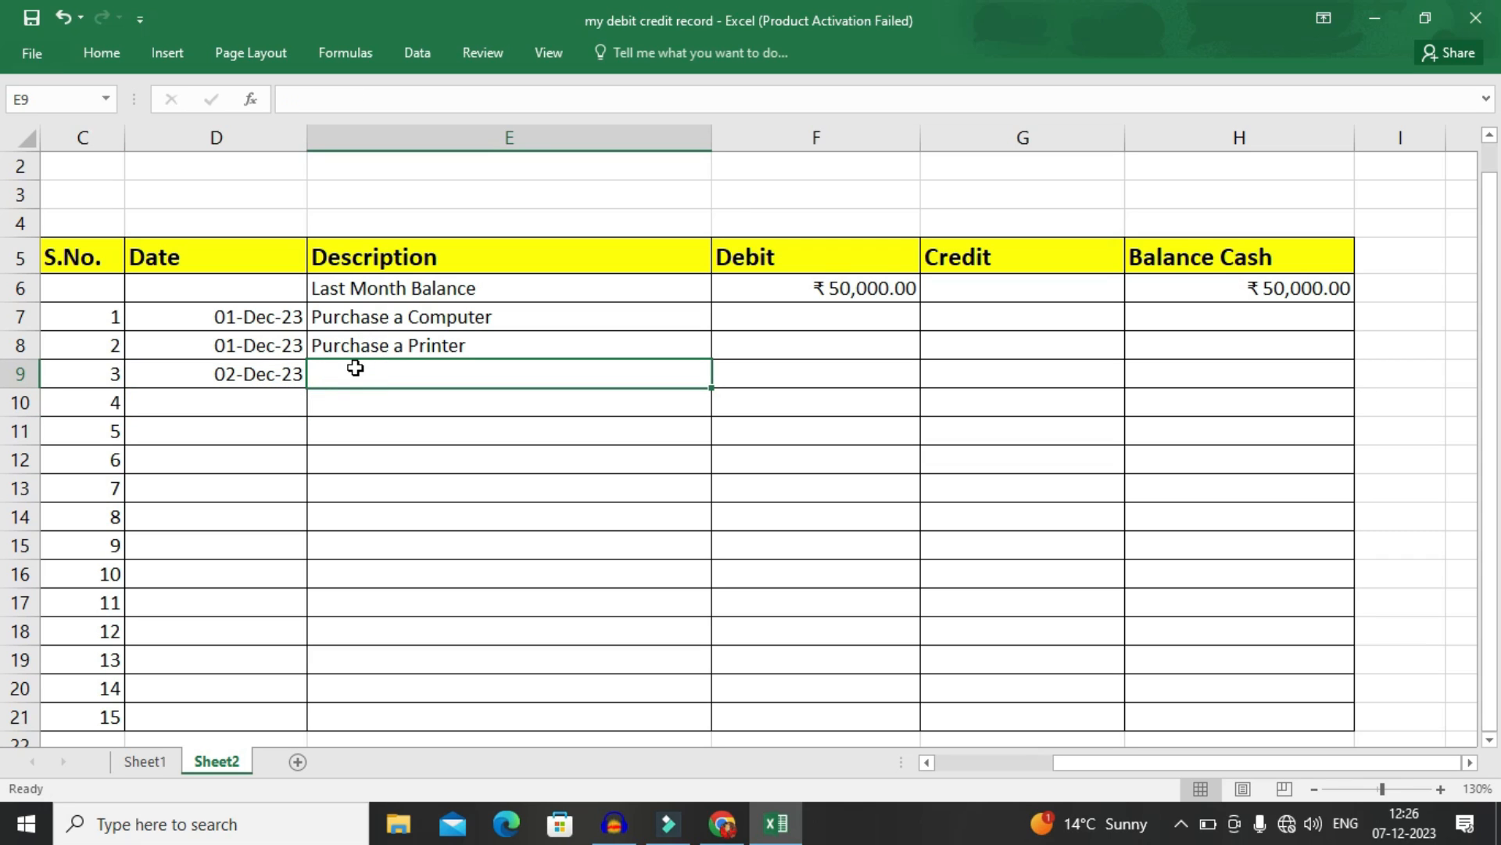
{"action": "type", "text": "Rec"}
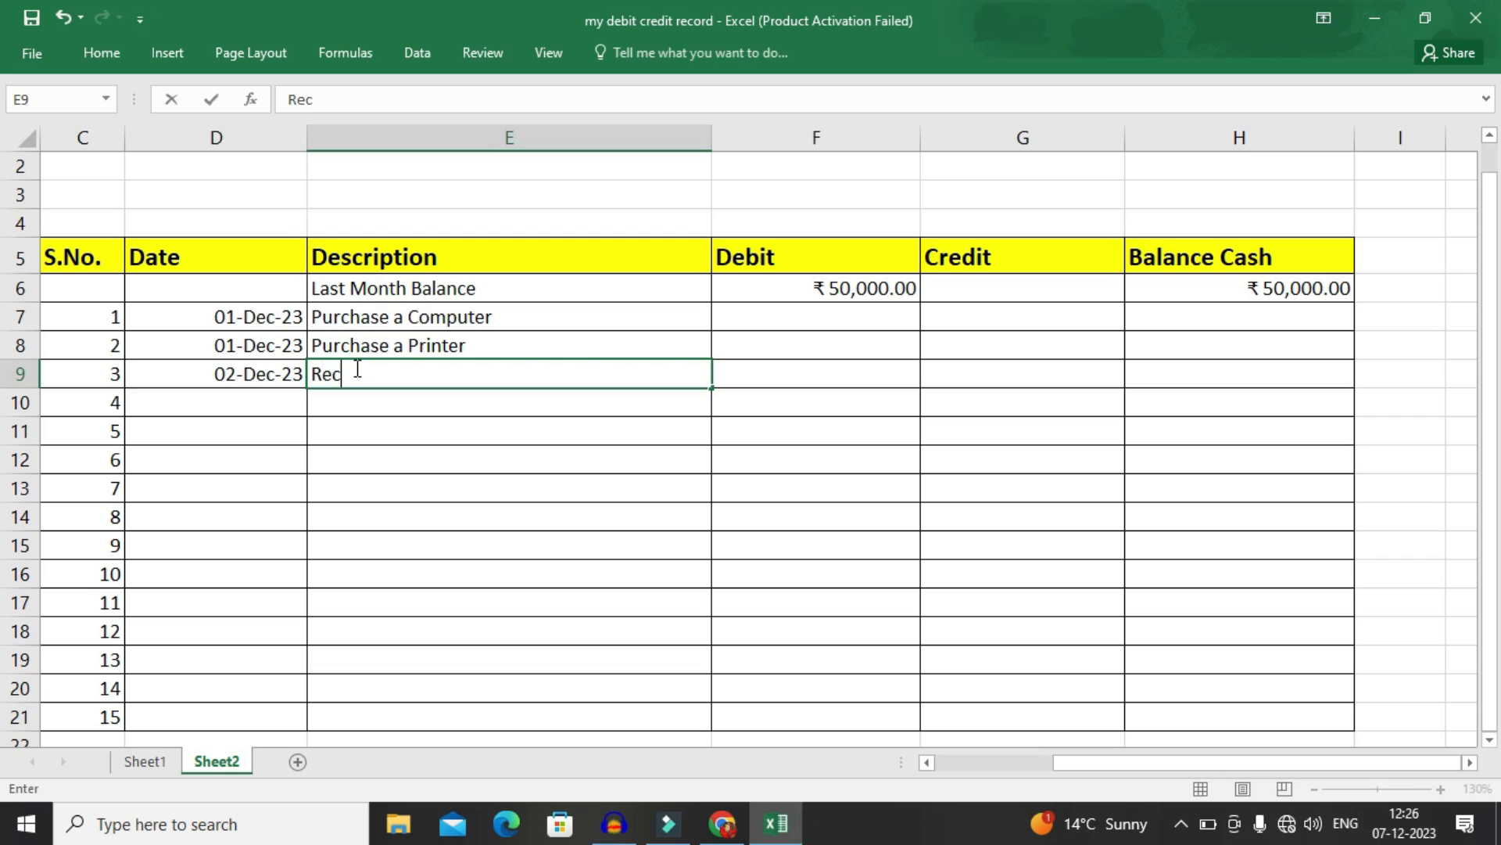
{"action": "type", "text": "eived rent of godown"}
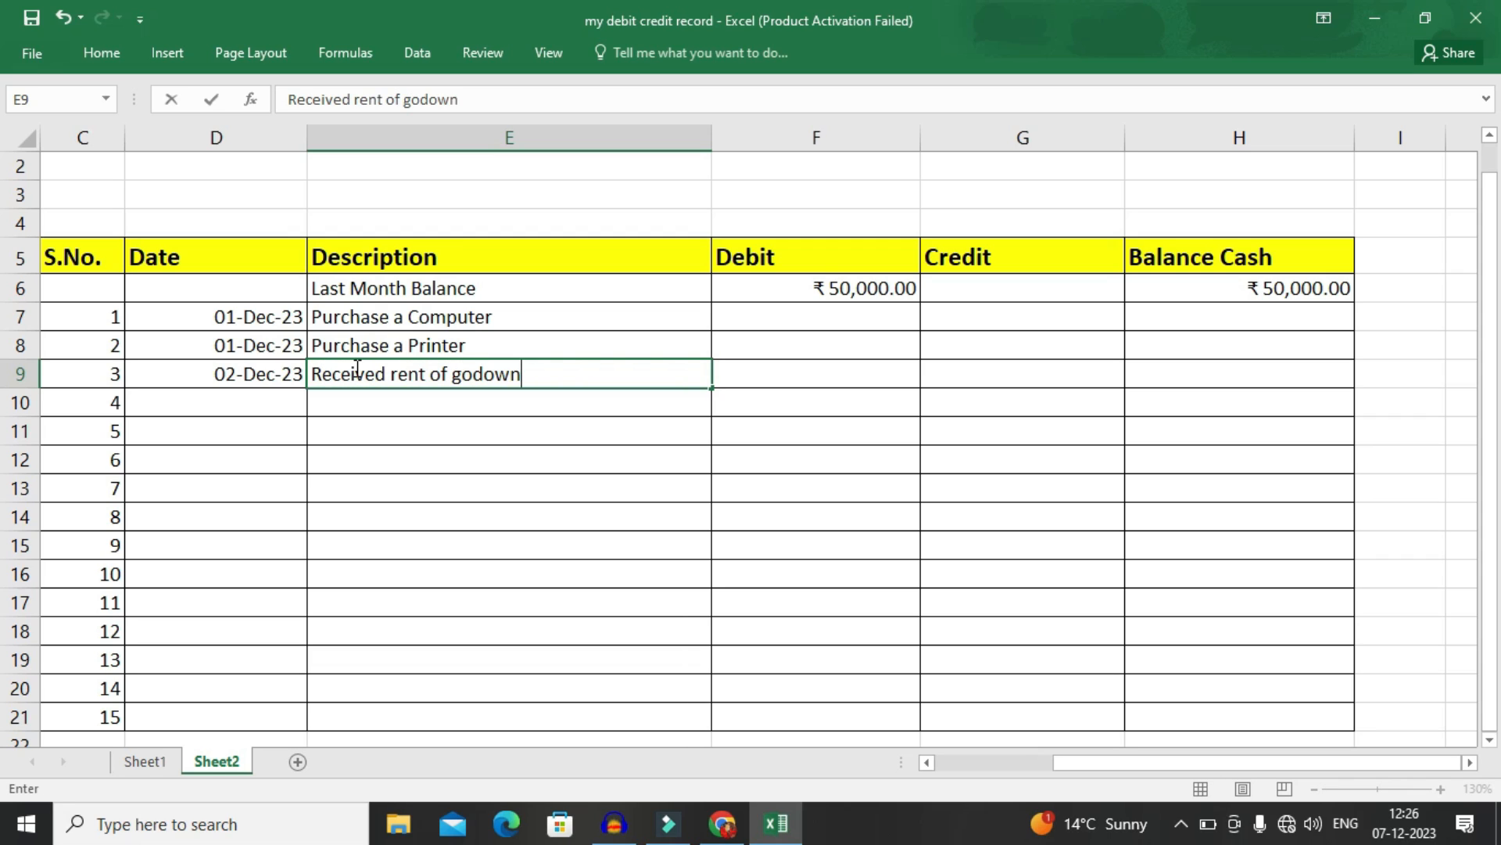
{"action": "left_click", "coordinate": [483, 415]}
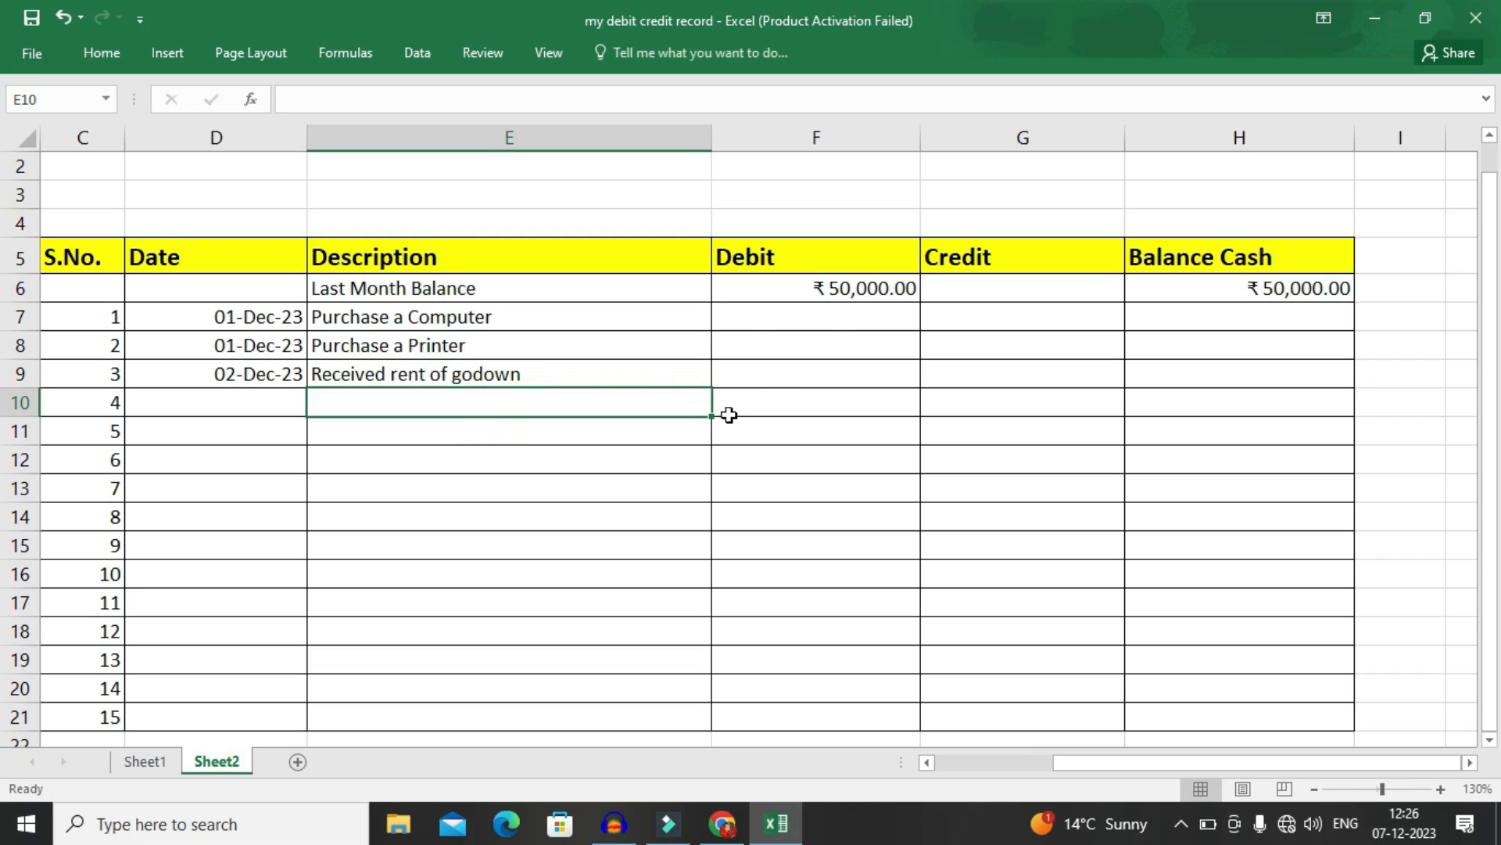
Enter a credit amount of 30000 for the computer purchase in G7.
{"action": "left_click", "coordinate": [953, 319]}
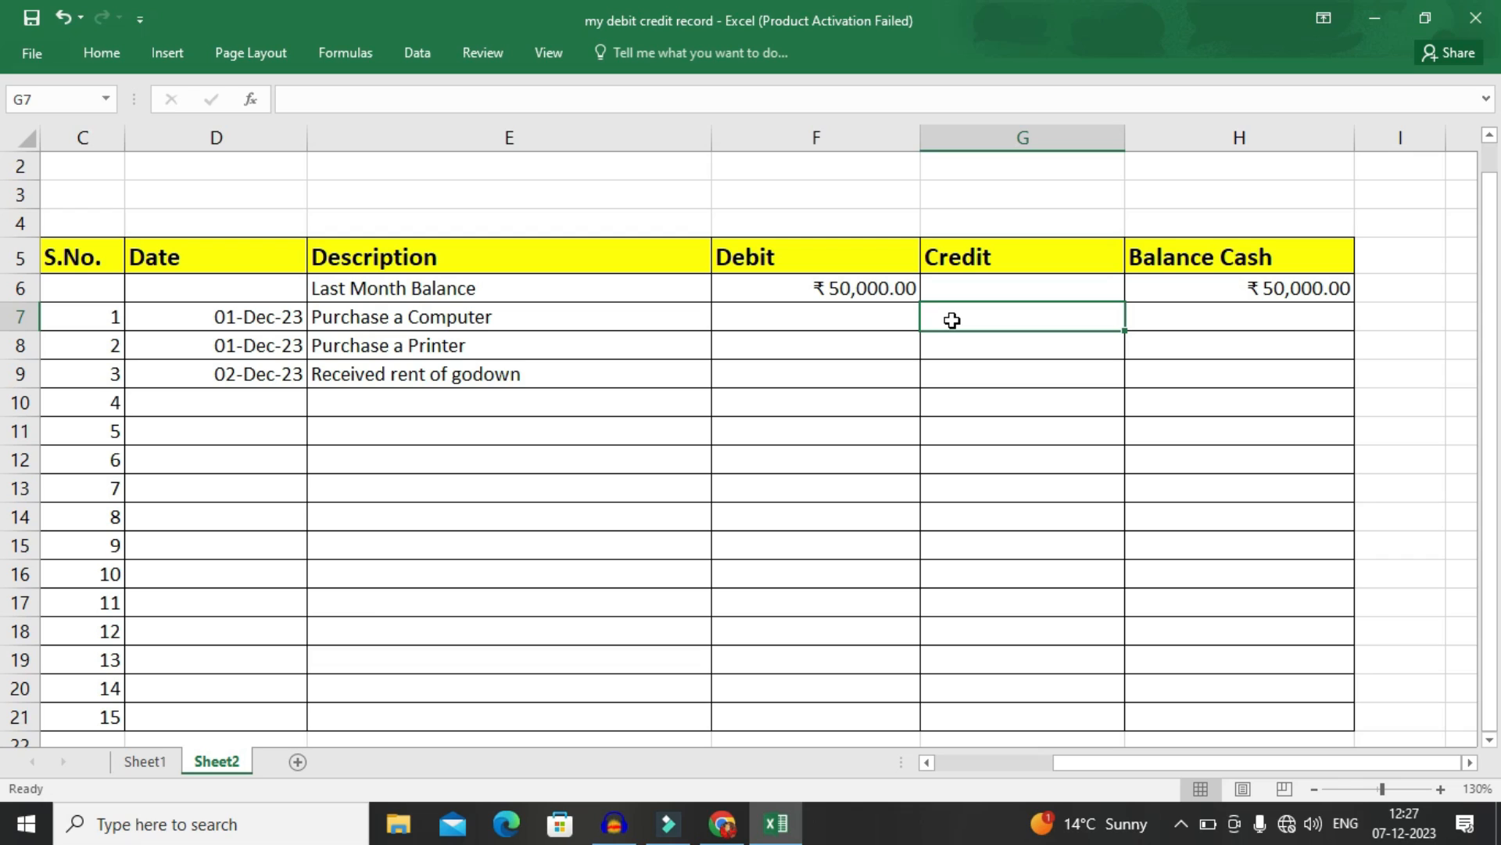
{"action": "type", "text": "3000"}
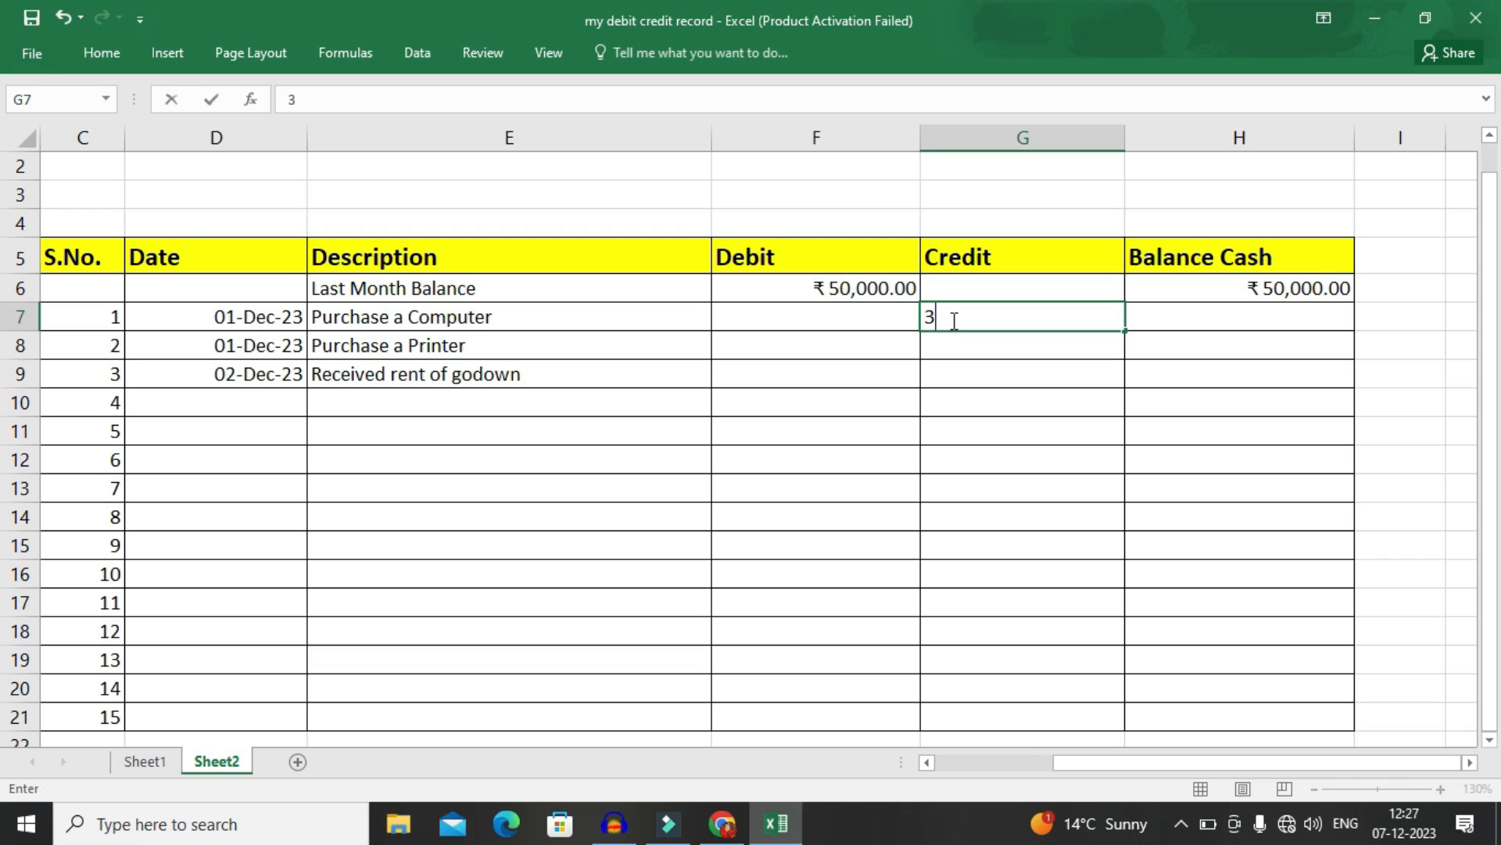
{"action": "key", "text": "BackSpace"}
{"action": "key", "text": "BackSpace"}
{"action": "key", "text": "BackSpace"}
{"action": "type", "text": "0000"}
{"action": "key", "text": "Return"}
{"action": "left_click", "coordinate": [1019, 315]}
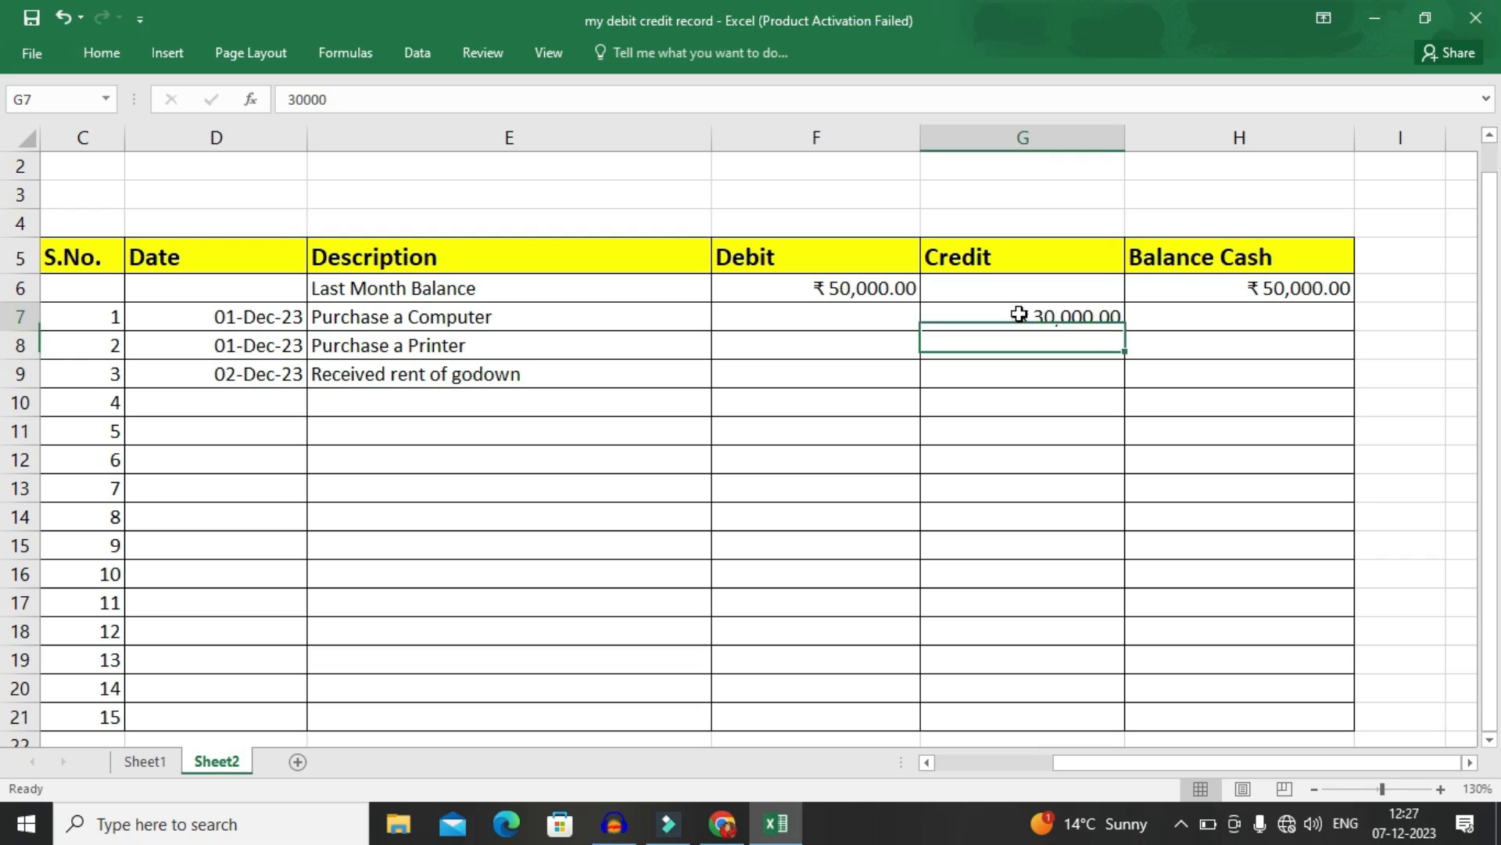
Start an IF formula in H7 with the logical test AND(F7="",G7="").
{"action": "left_click", "coordinate": [1176, 323]}
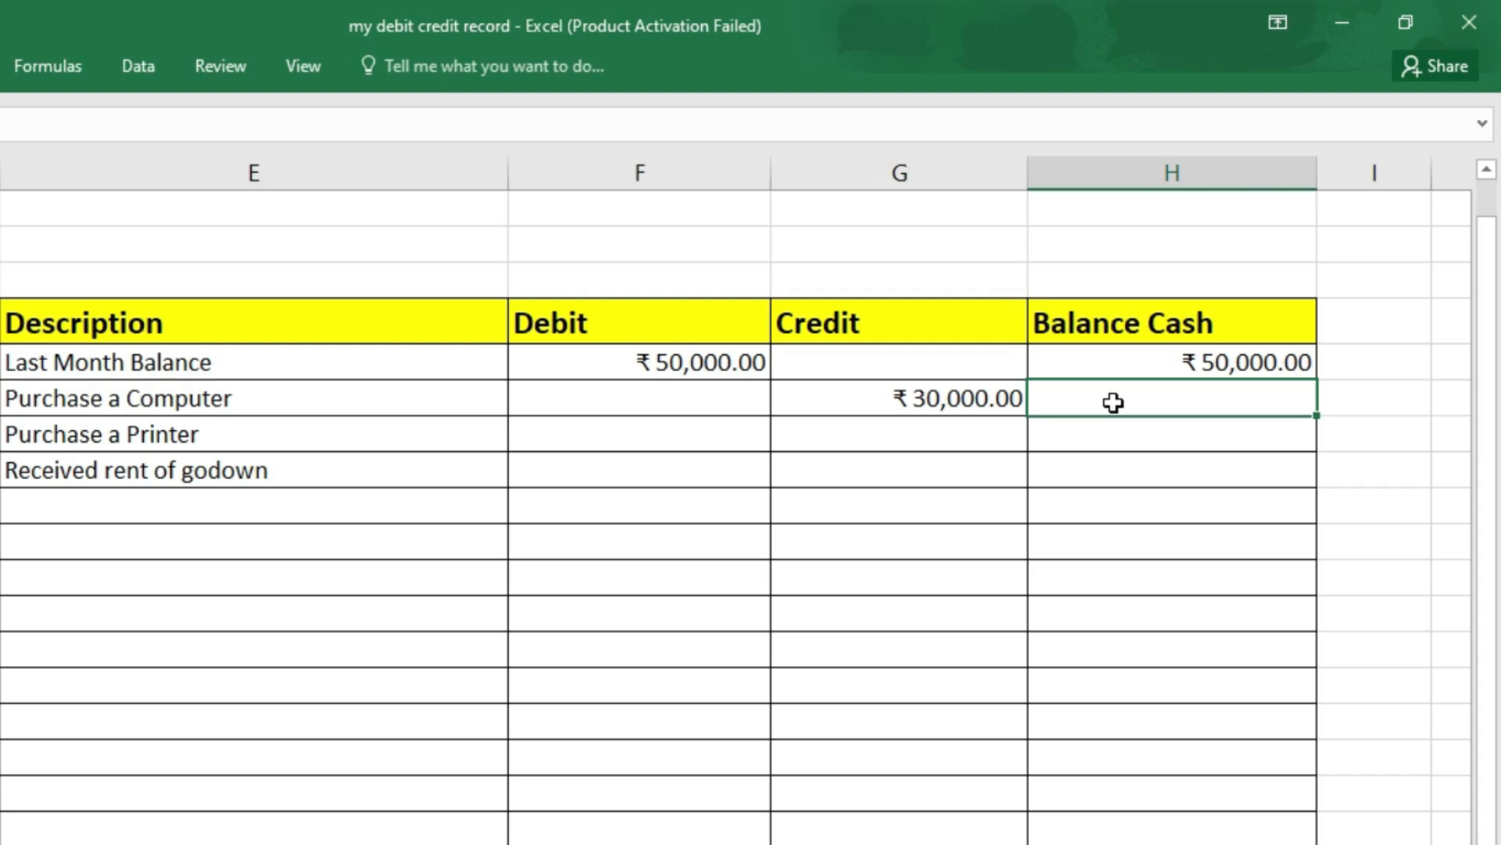
{"action": "double_click", "coordinate": [1113, 402]}
{"action": "type", "text": "=IF("}
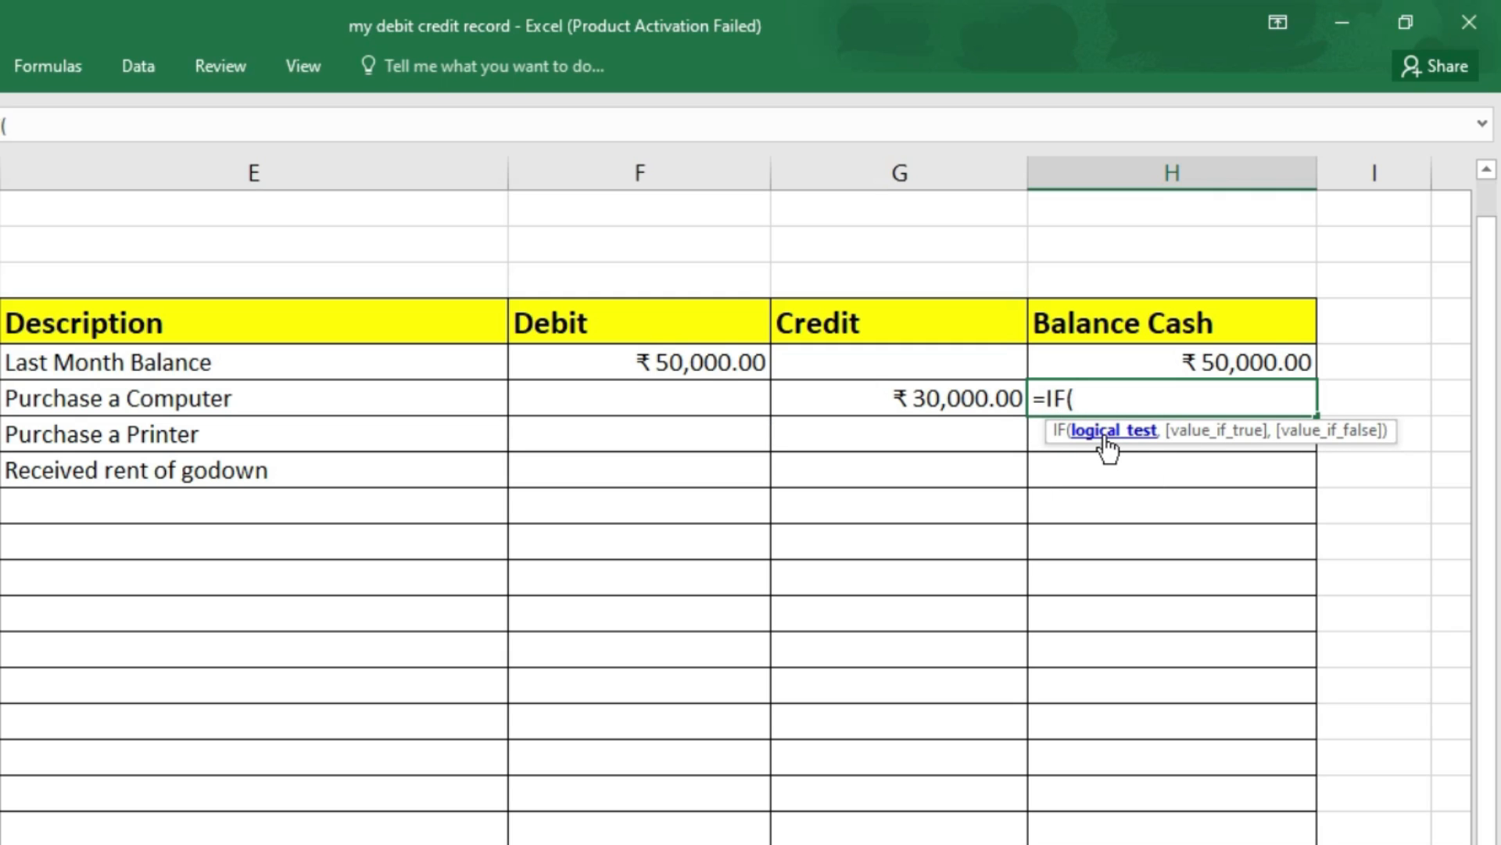
{"action": "type", "text": "and"}
{"action": "key", "text": "Tab"}
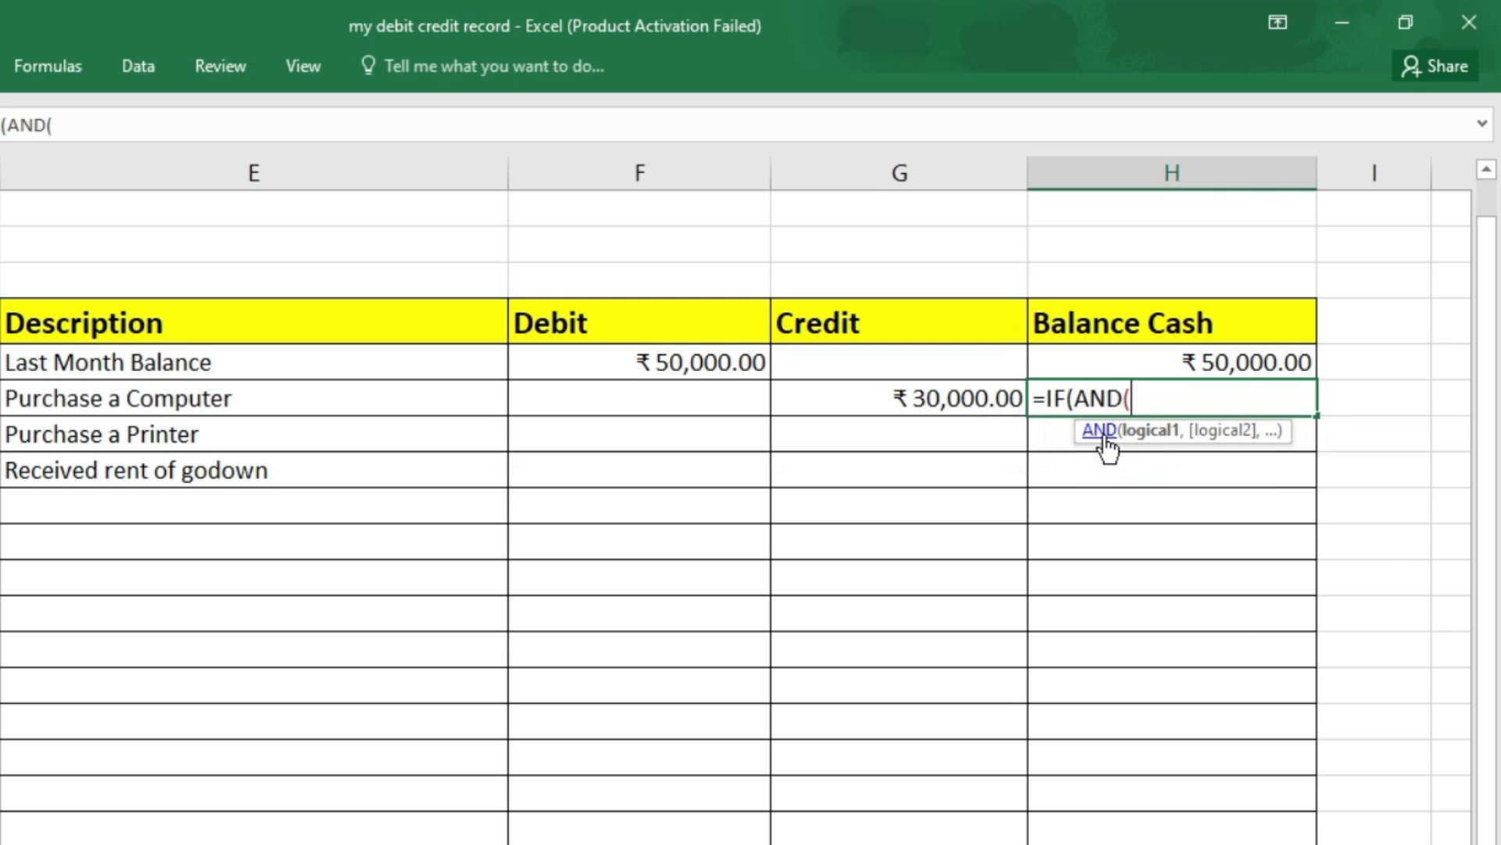
{"action": "left_click", "coordinate": [618, 396]}
{"action": "type", "text": "="}
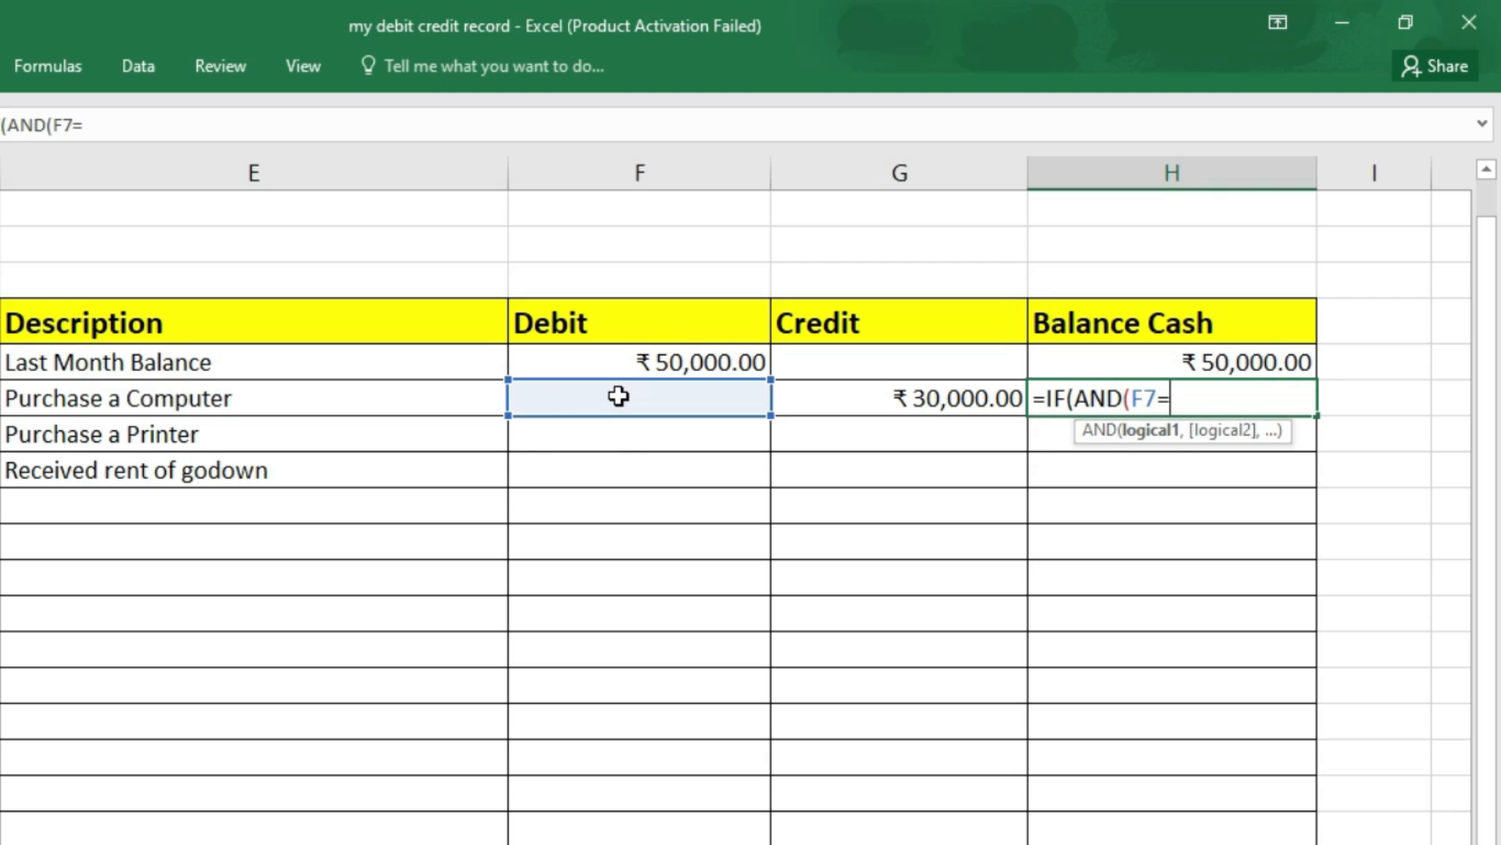
{"action": "type", "text": "\"\""}
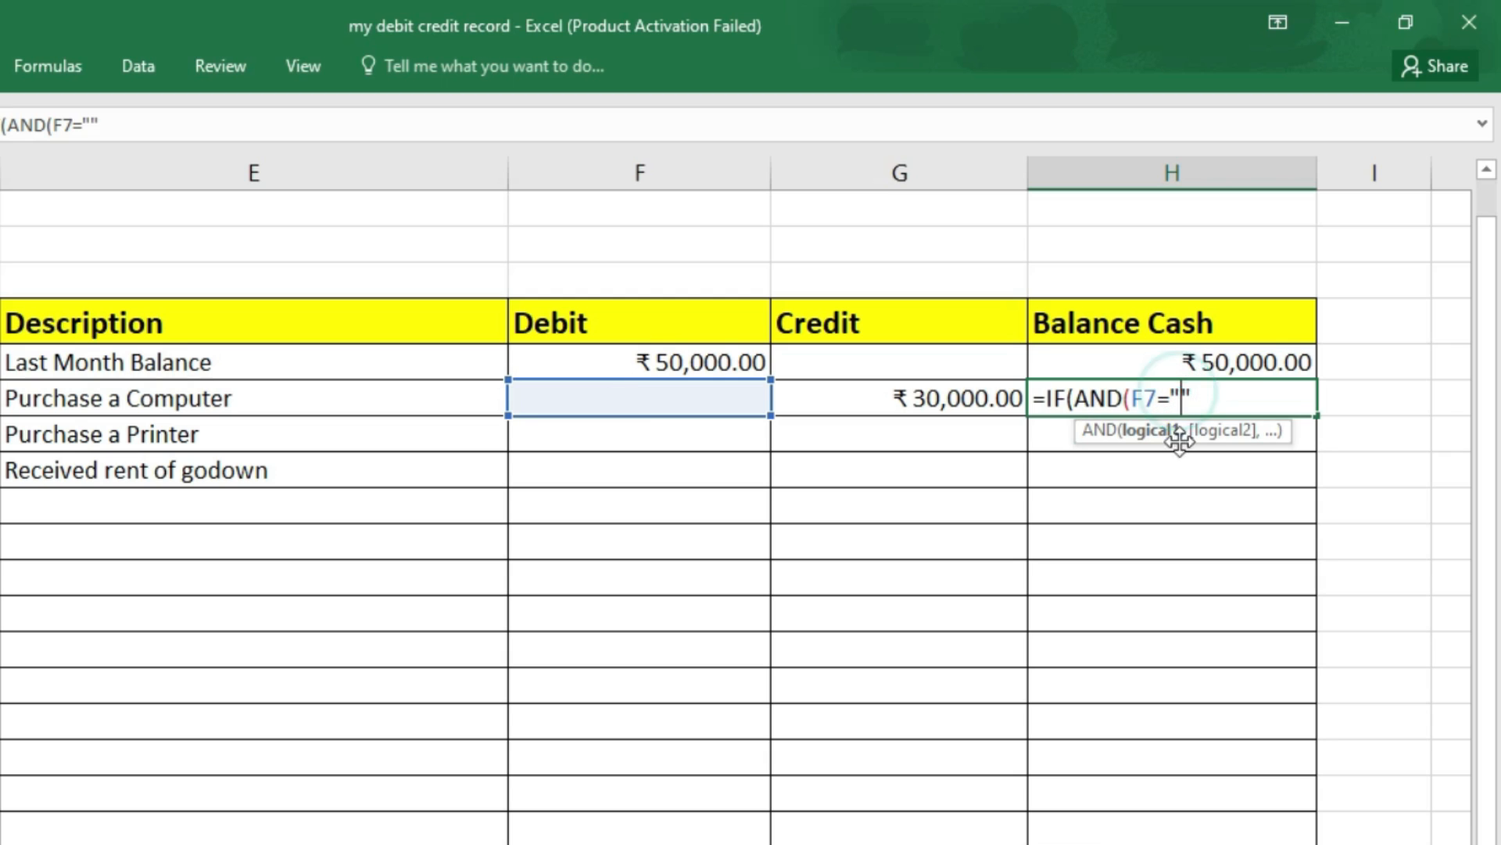
{"action": "left_click", "coordinate": [1197, 401]}
{"action": "type", "text": ","}
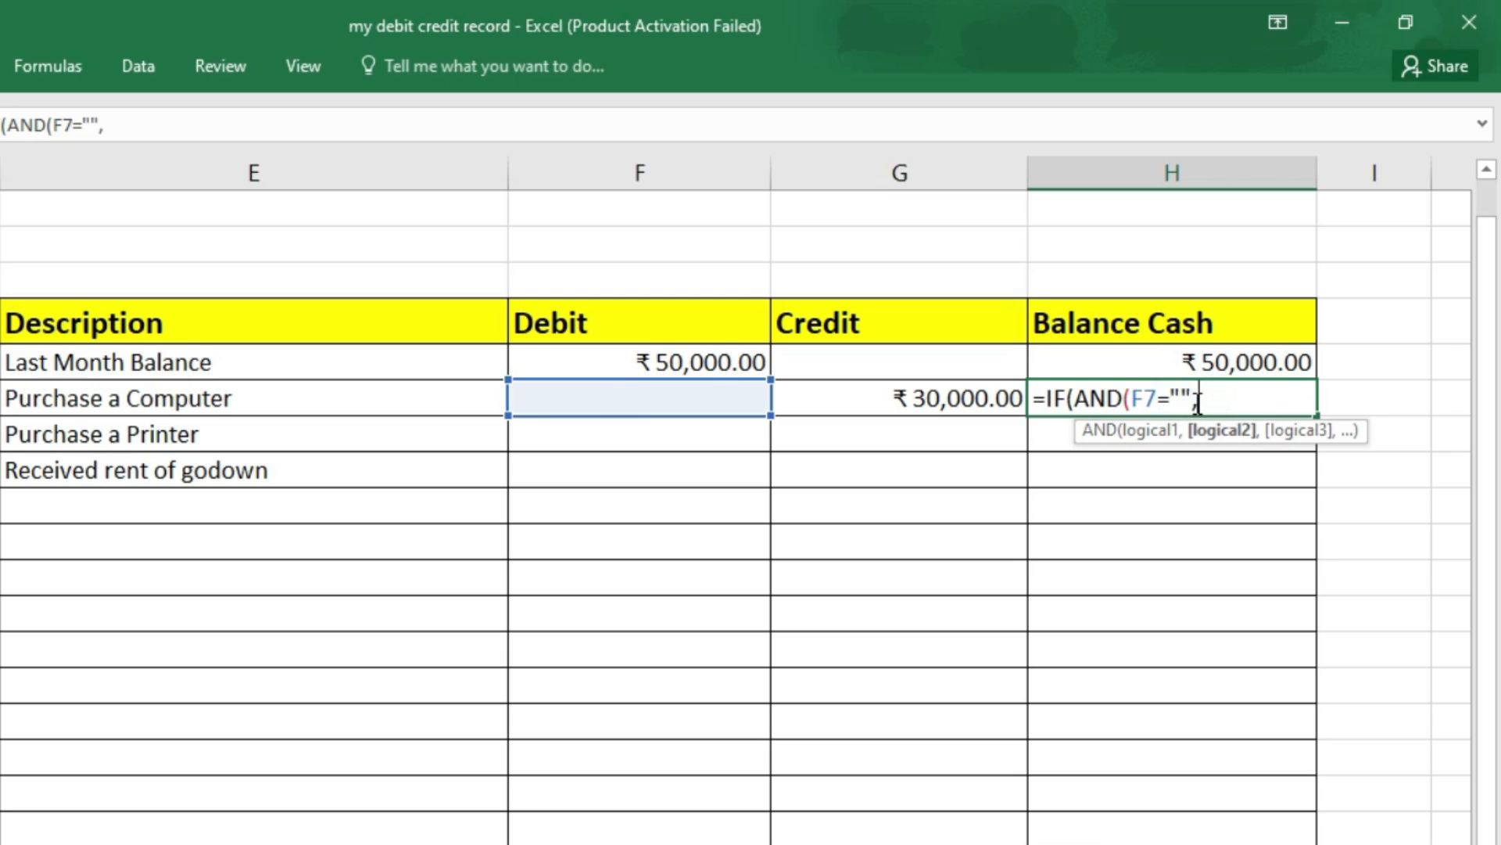
{"action": "left_click", "coordinate": [923, 400]}
{"action": "type", "text": "=\""}
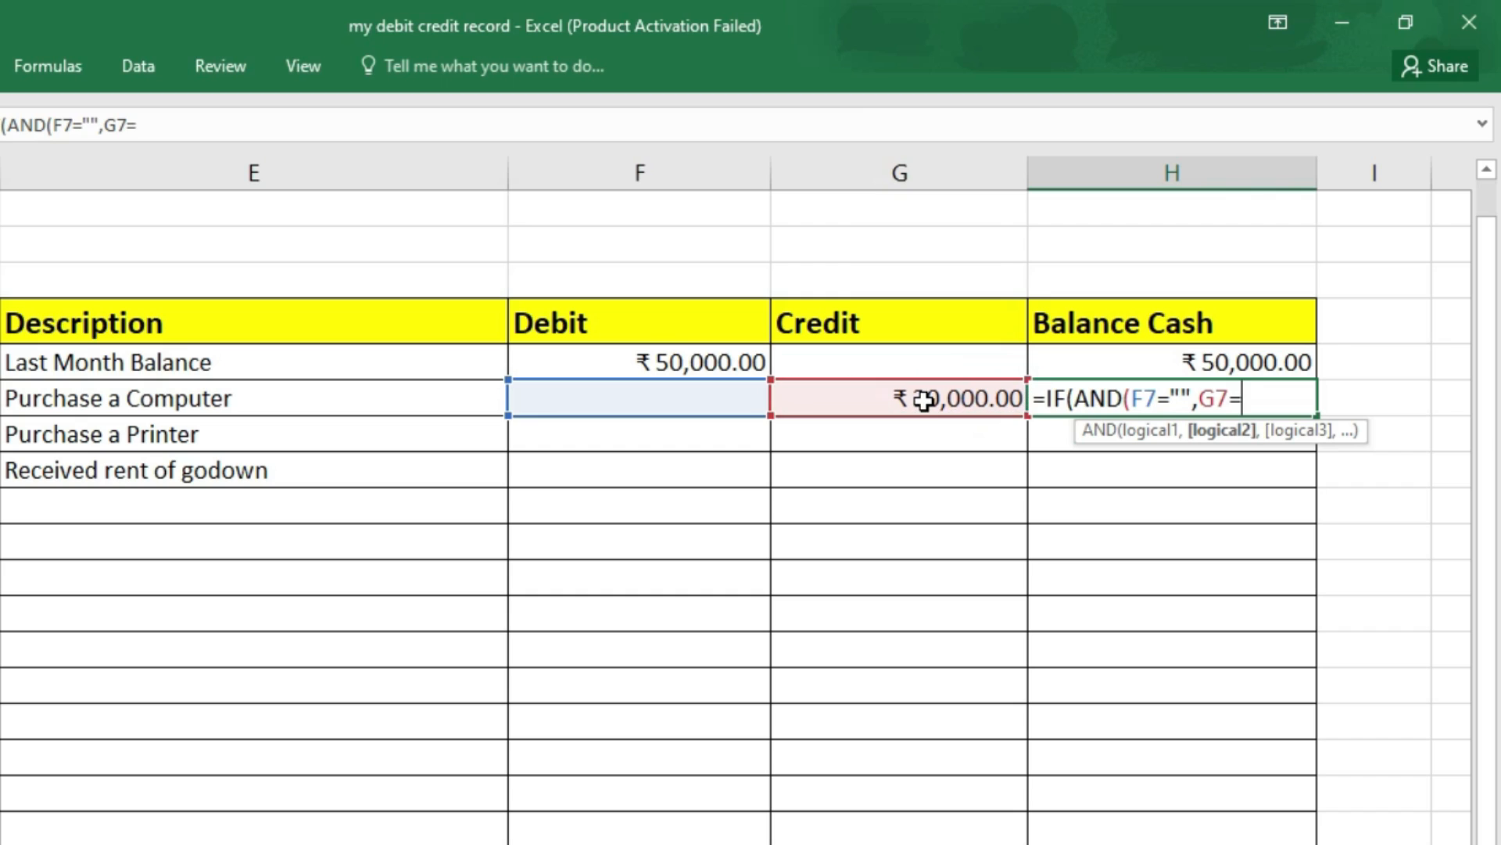
{"action": "type", "text": "\")"}
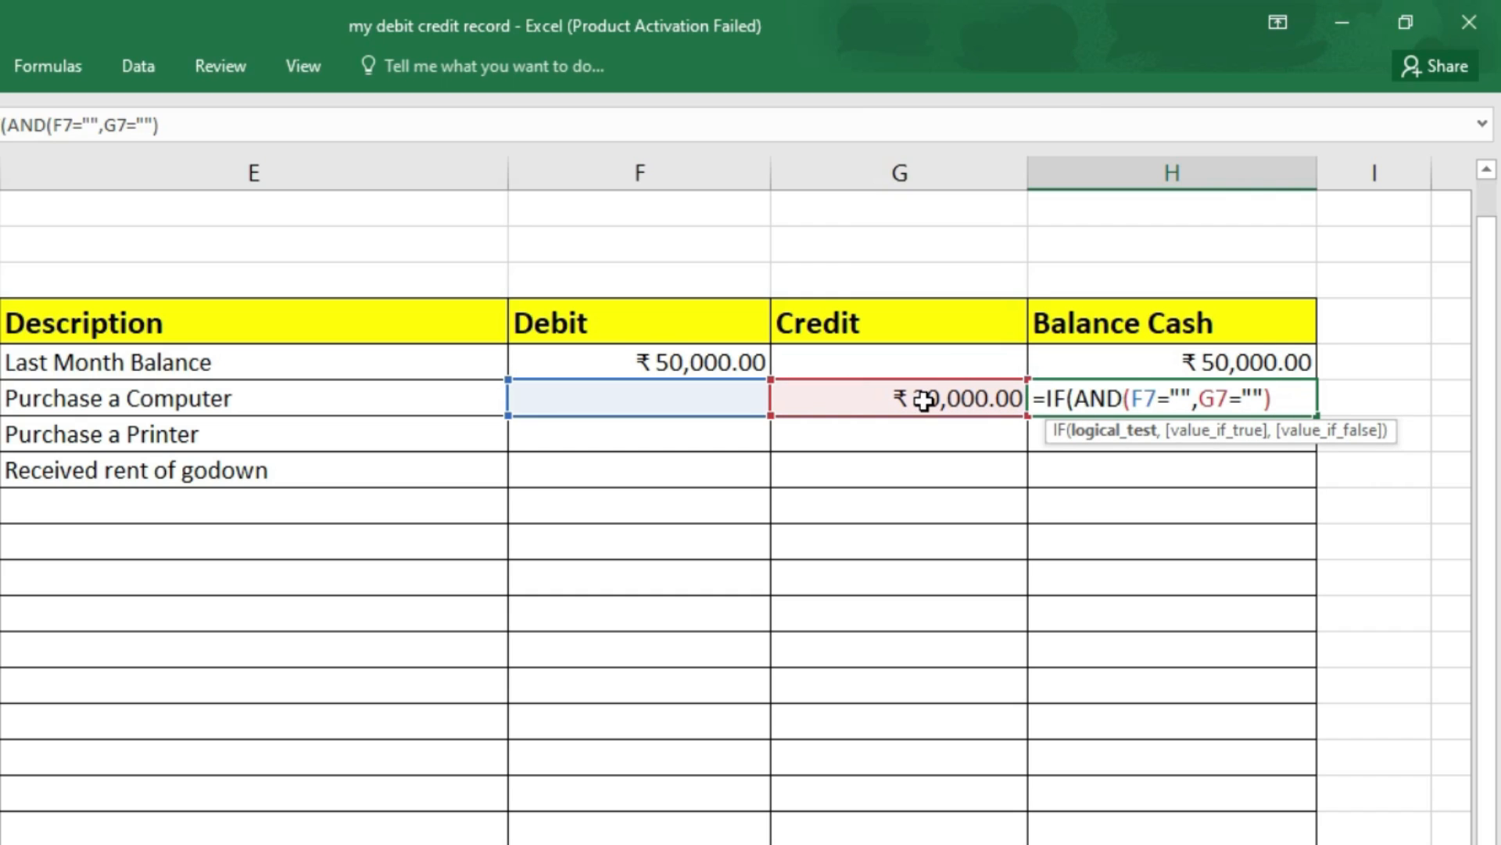
Complete the H7 formula to return "" if true and H6+F7-G7 if false.
{"action": "type", "text": ","}
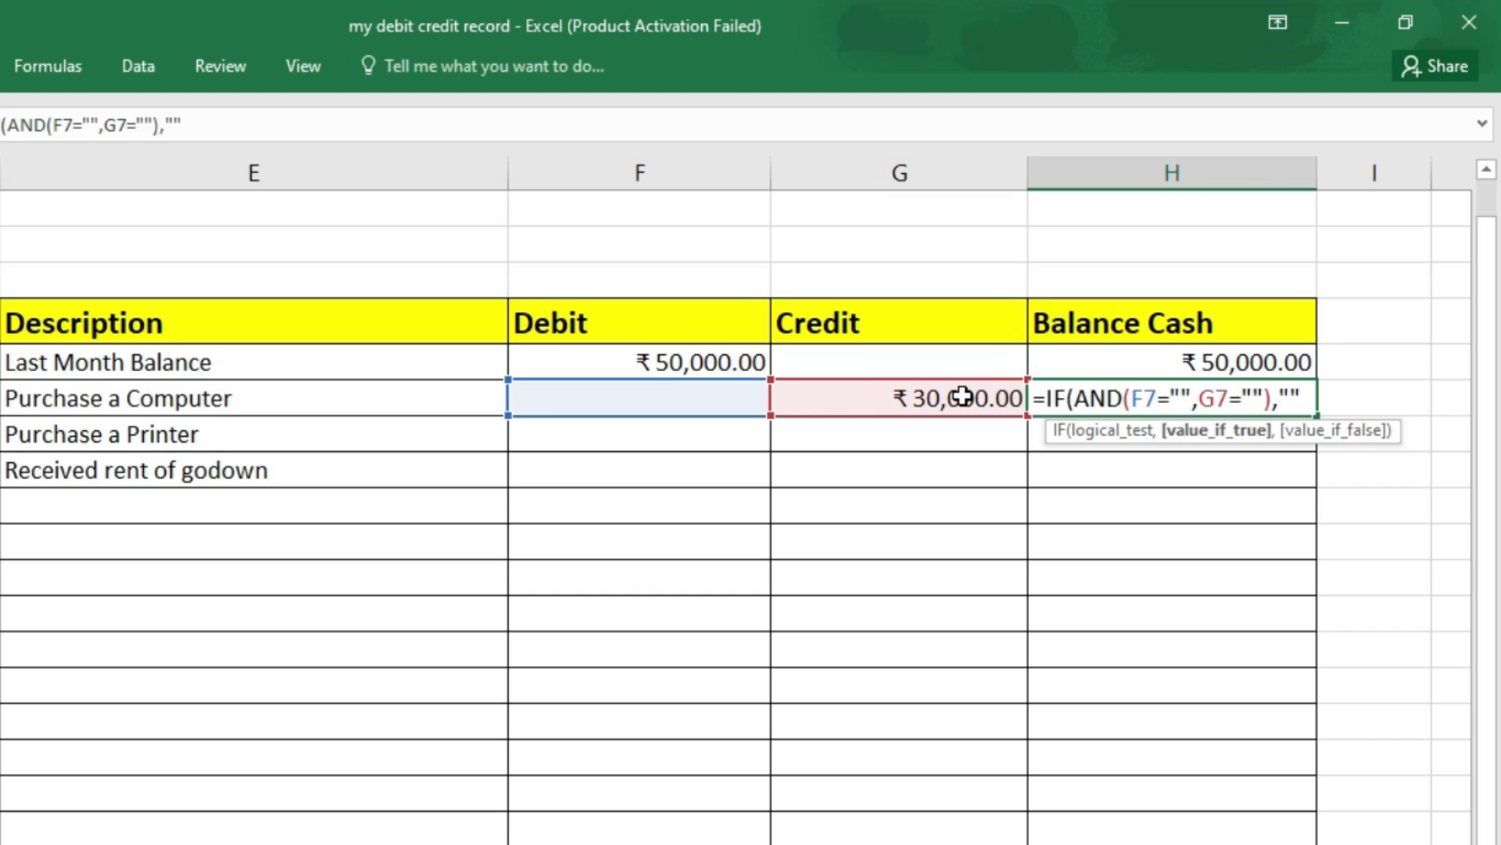
{"action": "type", "text": ","}
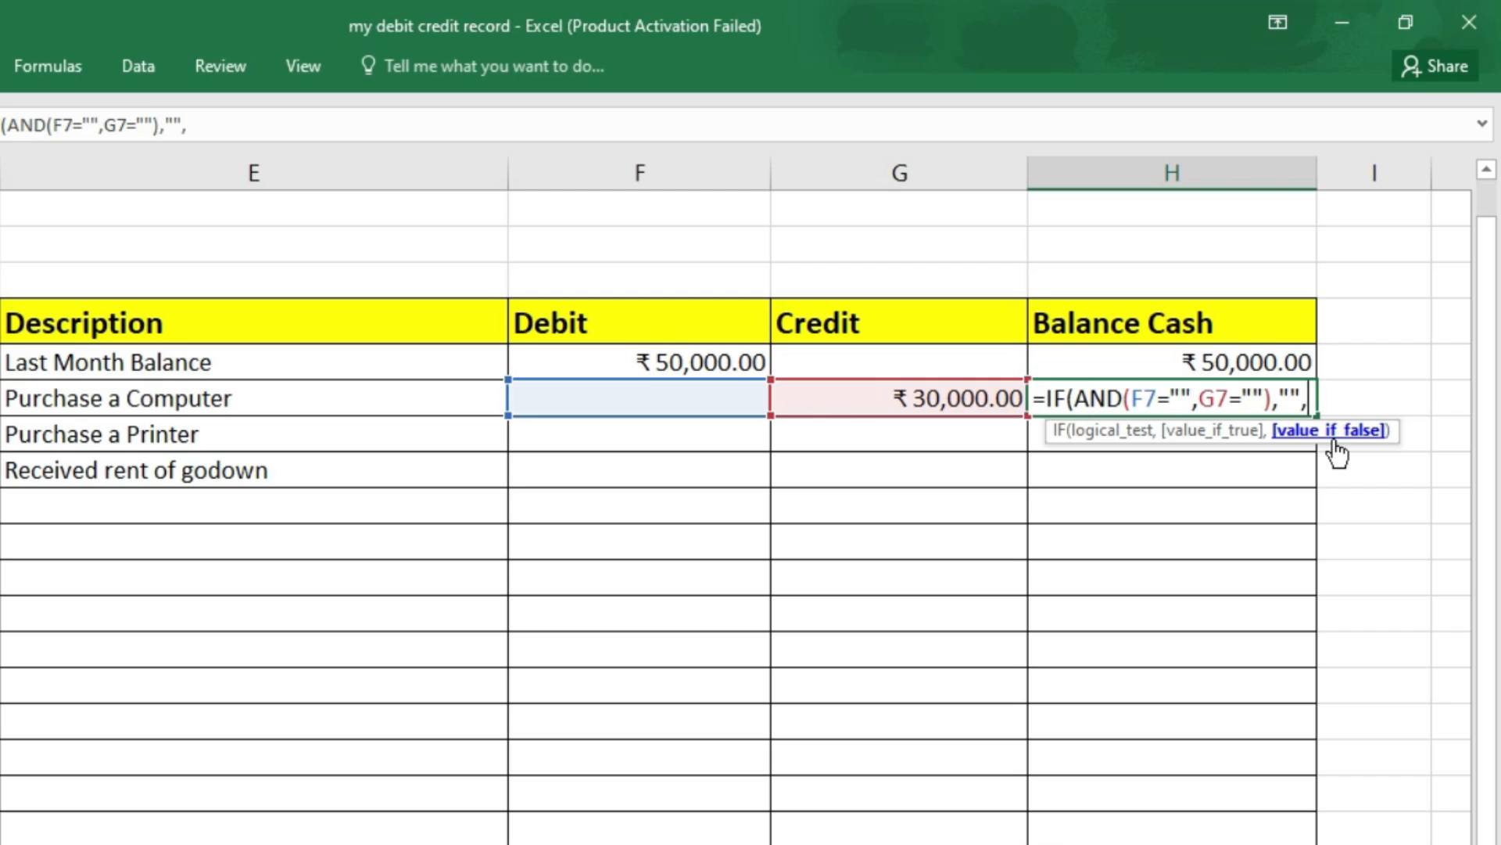
{"action": "left_click", "coordinate": [1218, 361]}
{"action": "type", "text": "+"}
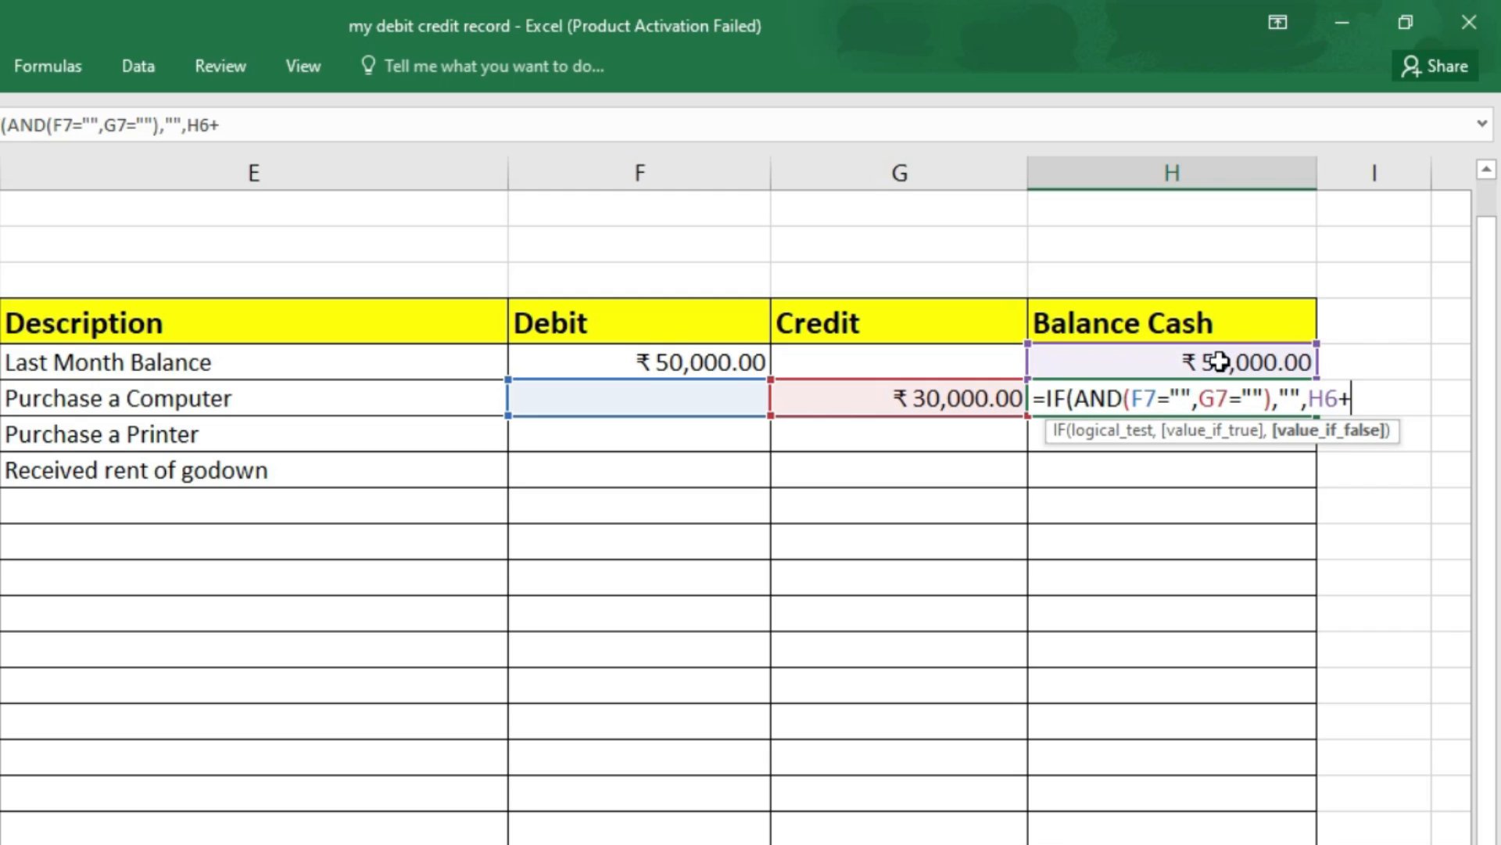
{"action": "left_click", "coordinate": [686, 399]}
{"action": "type", "text": "-"}
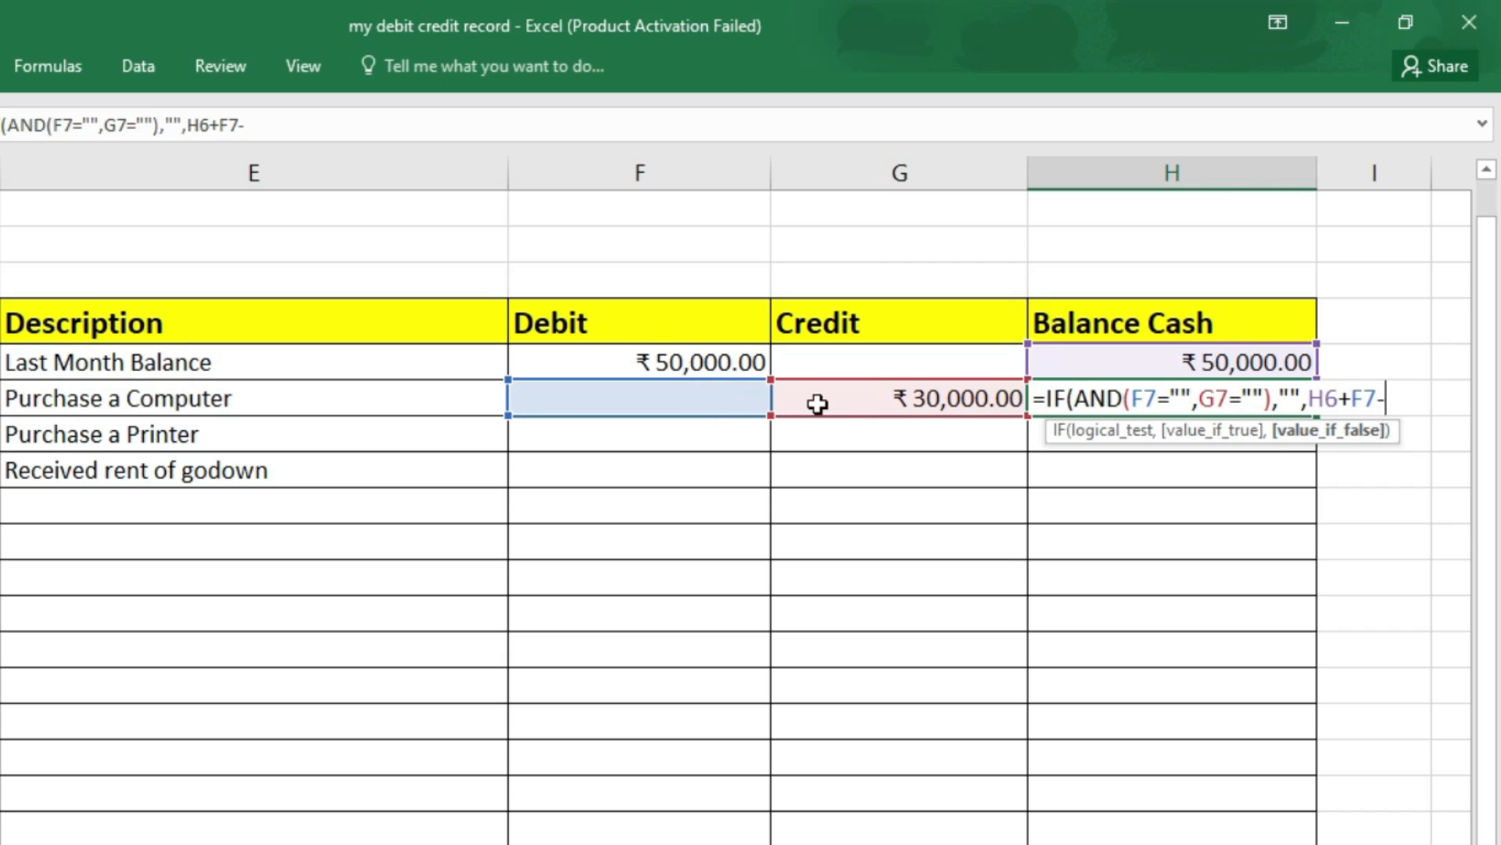
{"action": "left_click", "coordinate": [888, 395]}
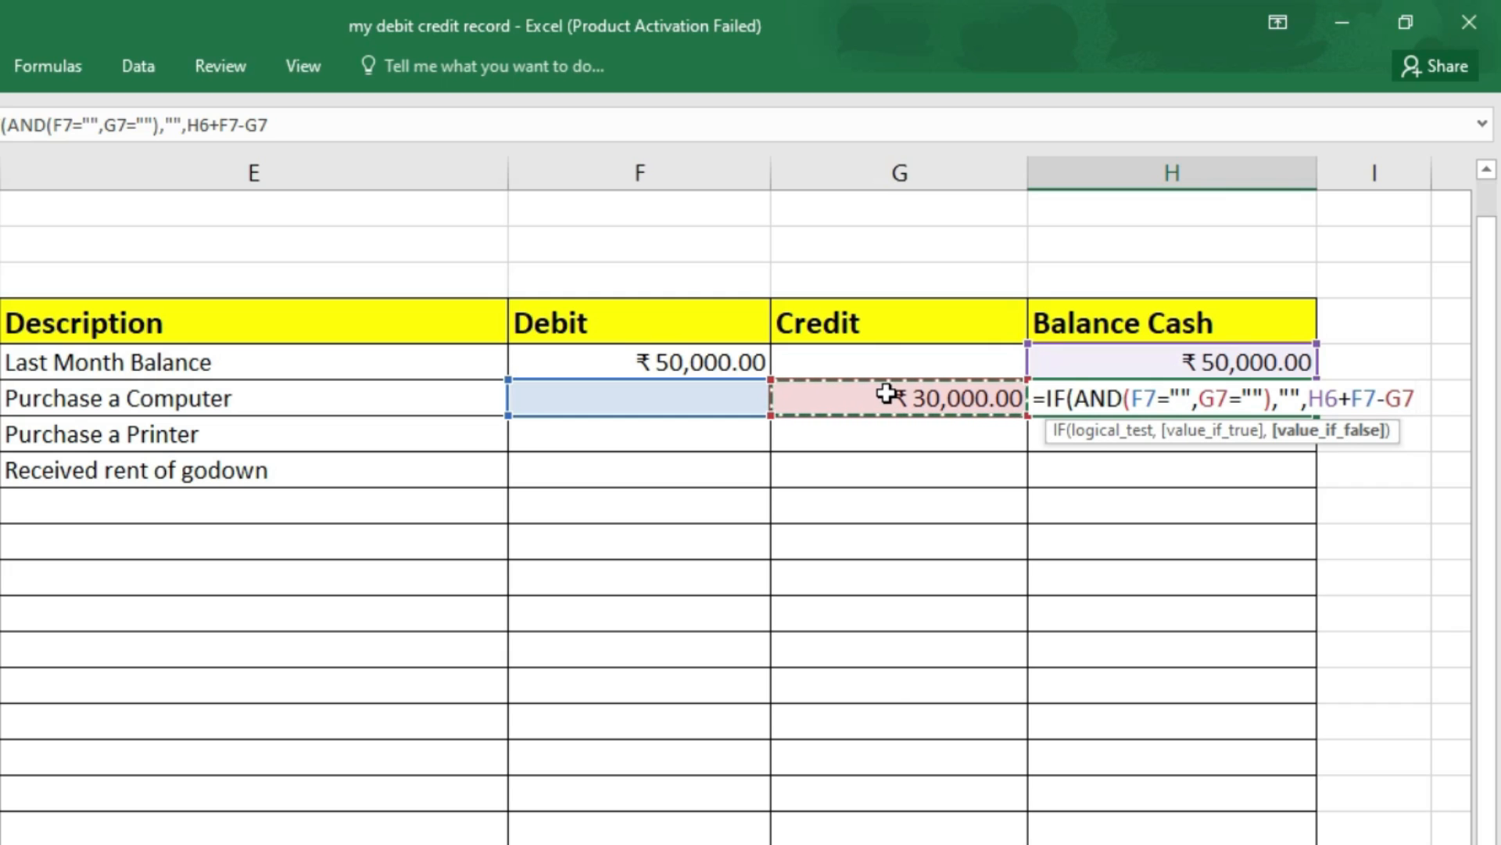
{"action": "type", "text": ")"}
{"action": "key", "text": "Return"}
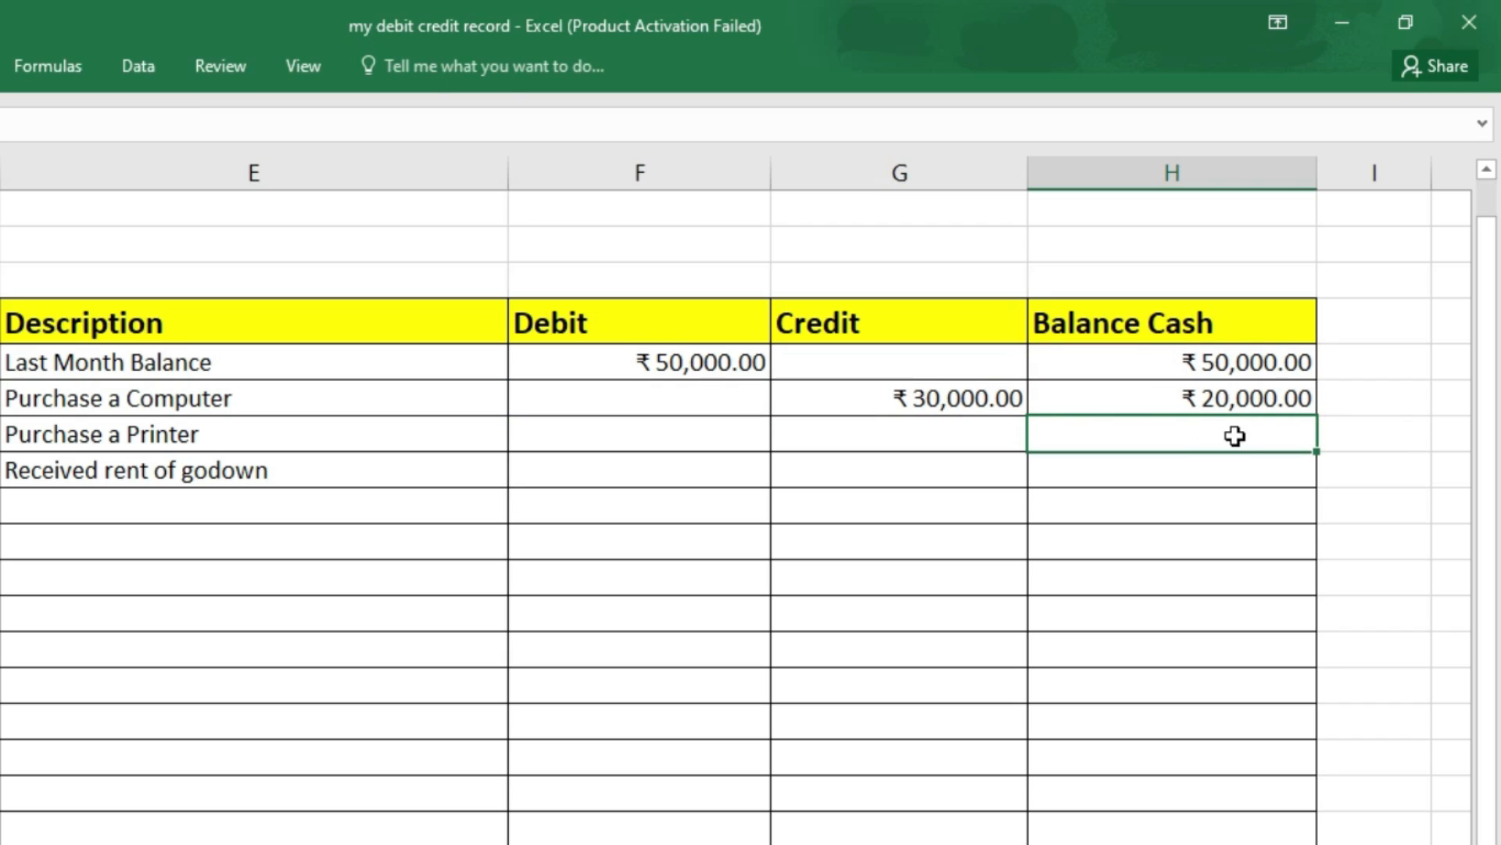
Check the cells behind the first balance, and fill the H7 formula down the Balance Cash column to H21.
{"action": "left_click", "coordinate": [1219, 391]}
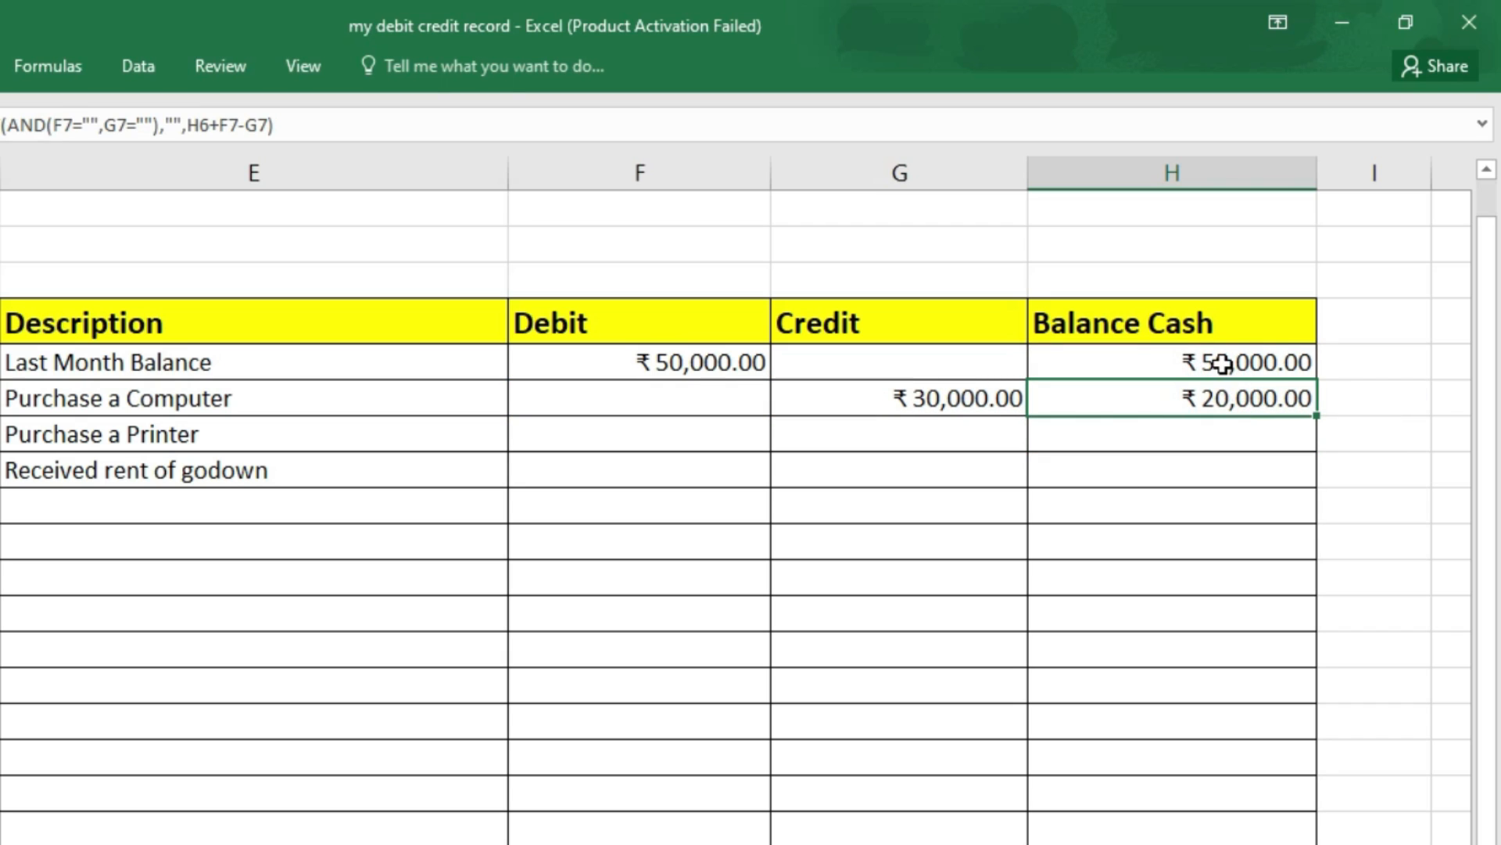
{"action": "left_click", "coordinate": [1220, 361]}
{"action": "left_click", "coordinate": [958, 398]}
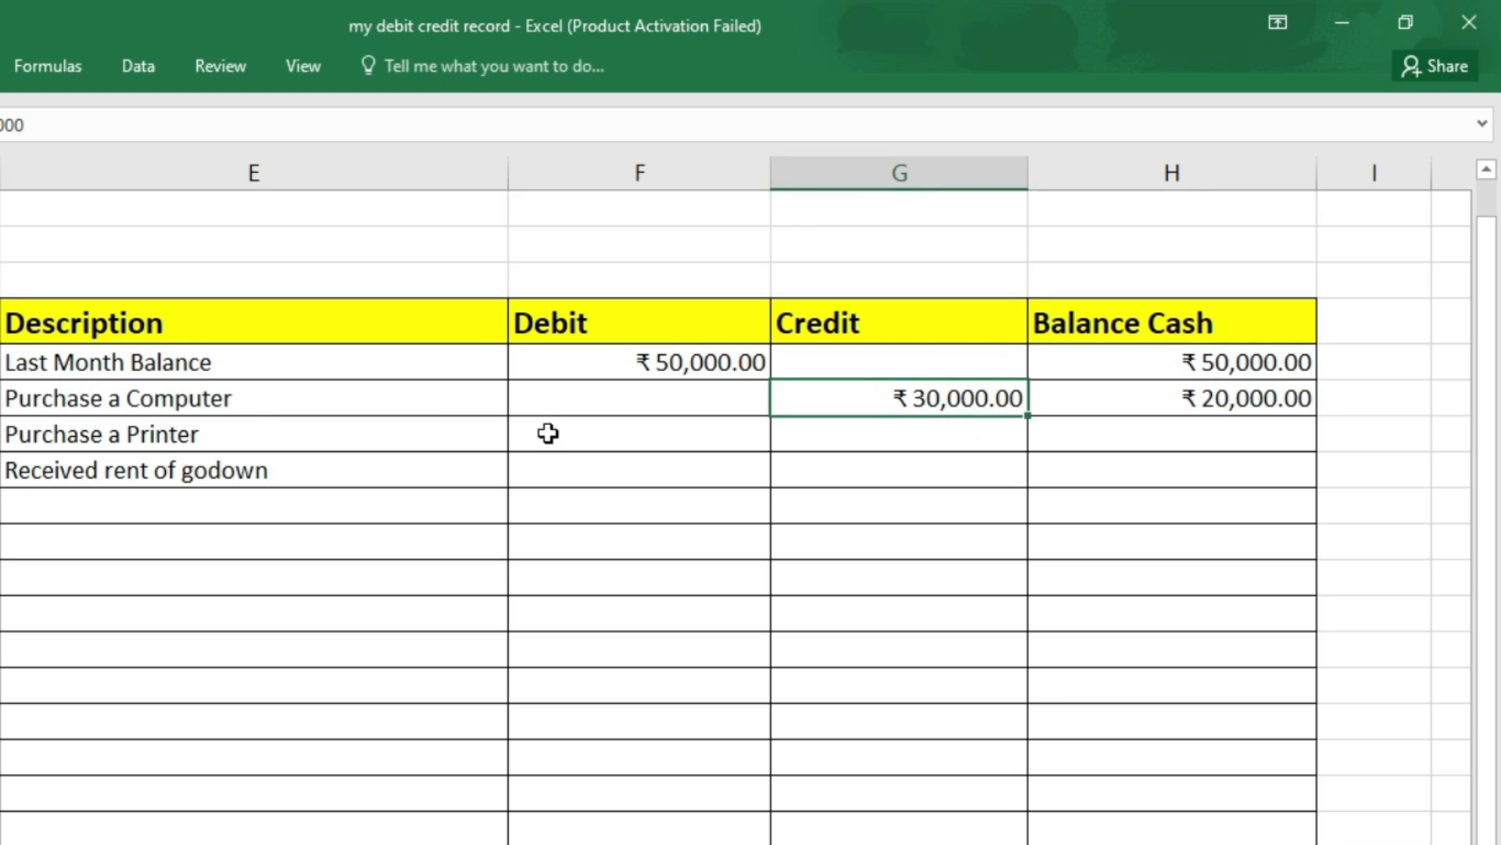
{"action": "left_click", "coordinate": [1267, 395]}
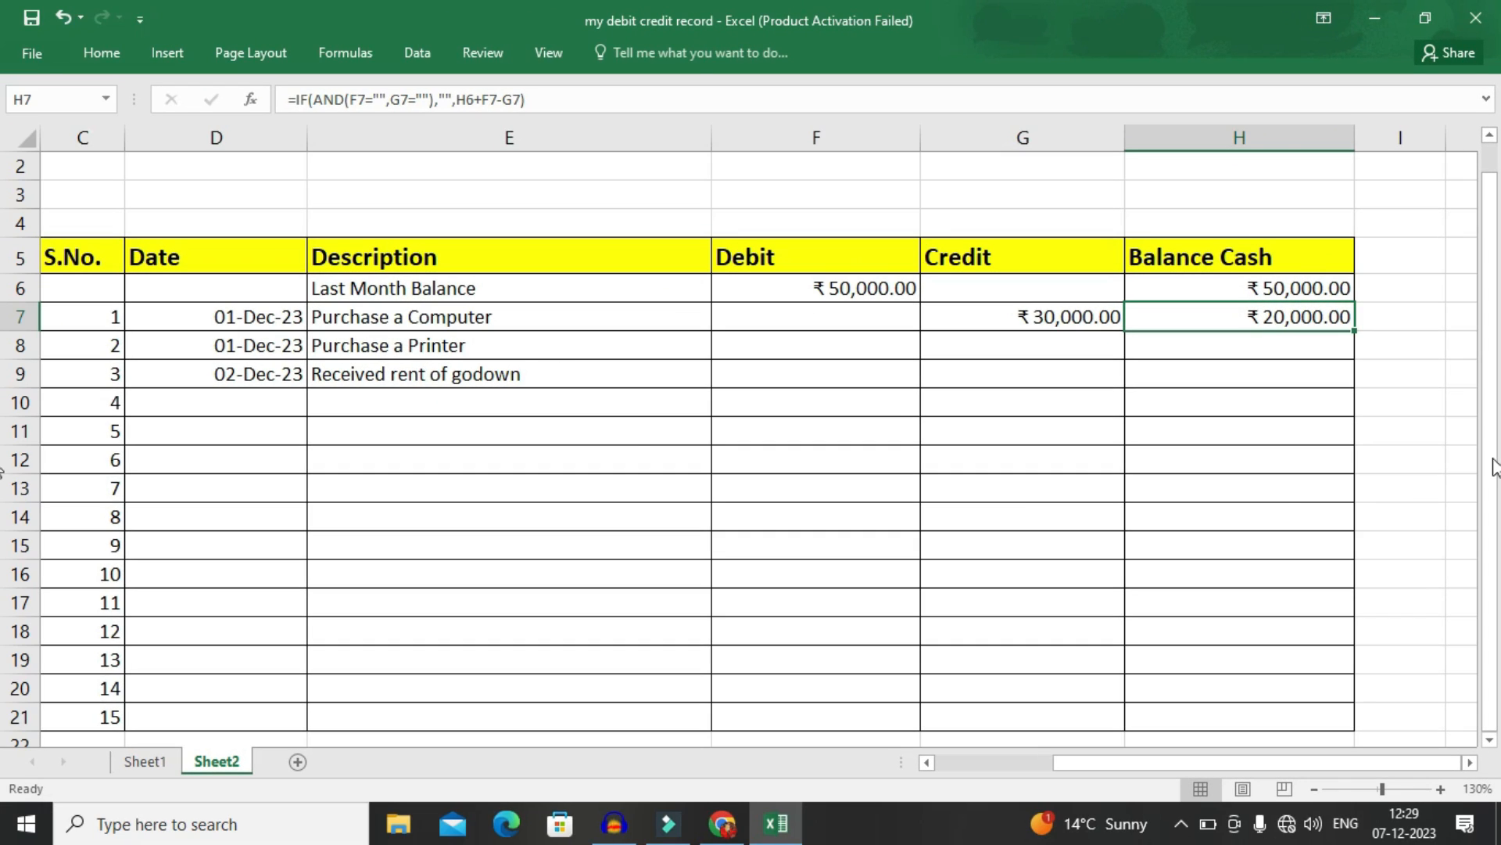
{"action": "left_click_drag", "start_coordinate": [1355, 334], "coordinate": [1381, 721]}
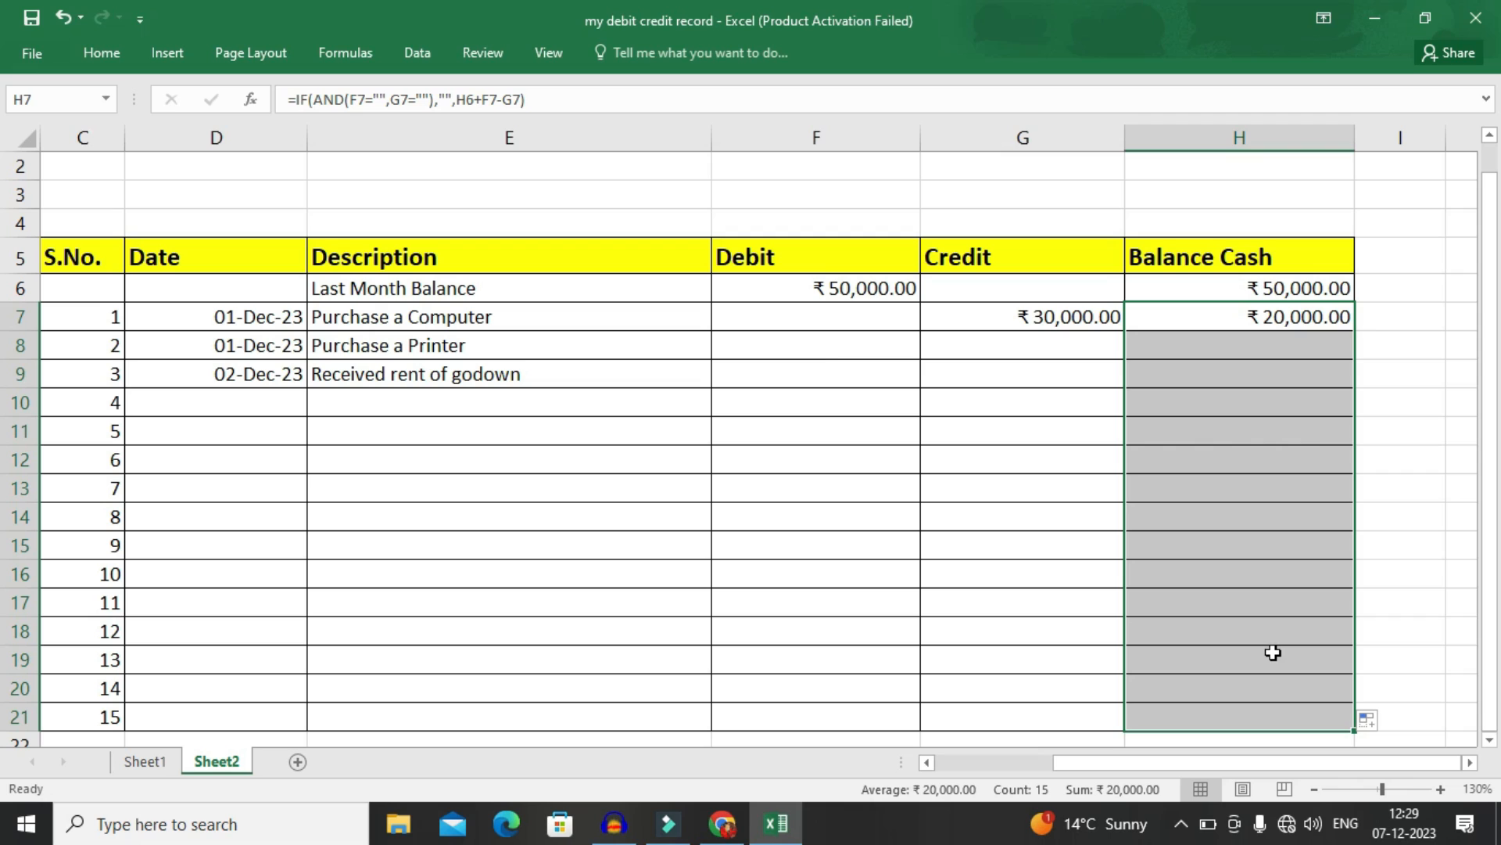
Enter a credit amount of 10000 for the printer purchase in G8 and check its balance cell.
{"action": "left_click", "coordinate": [990, 345]}
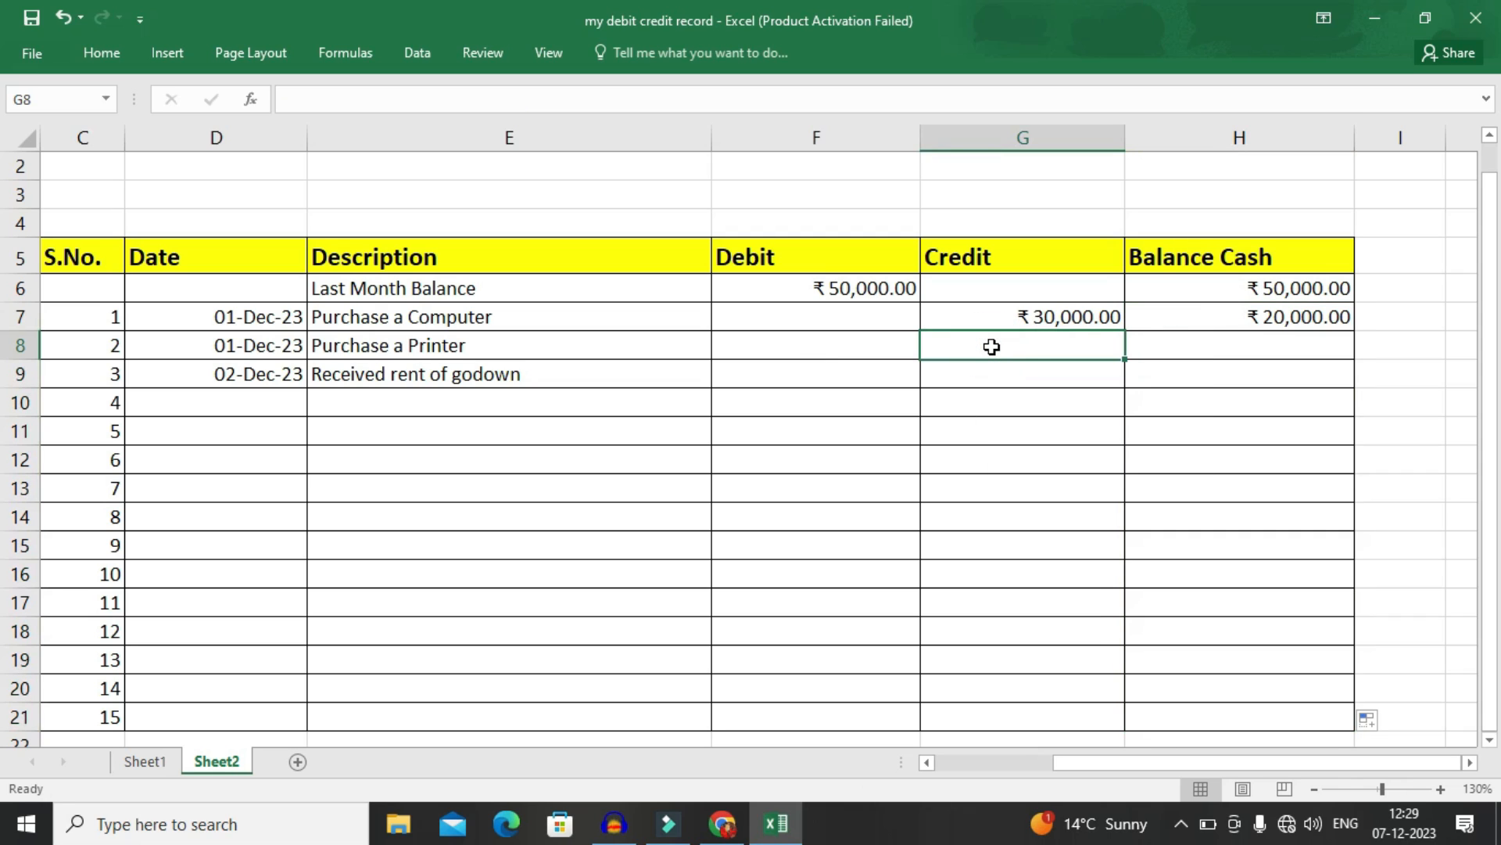
{"action": "type", "text": "10000"}
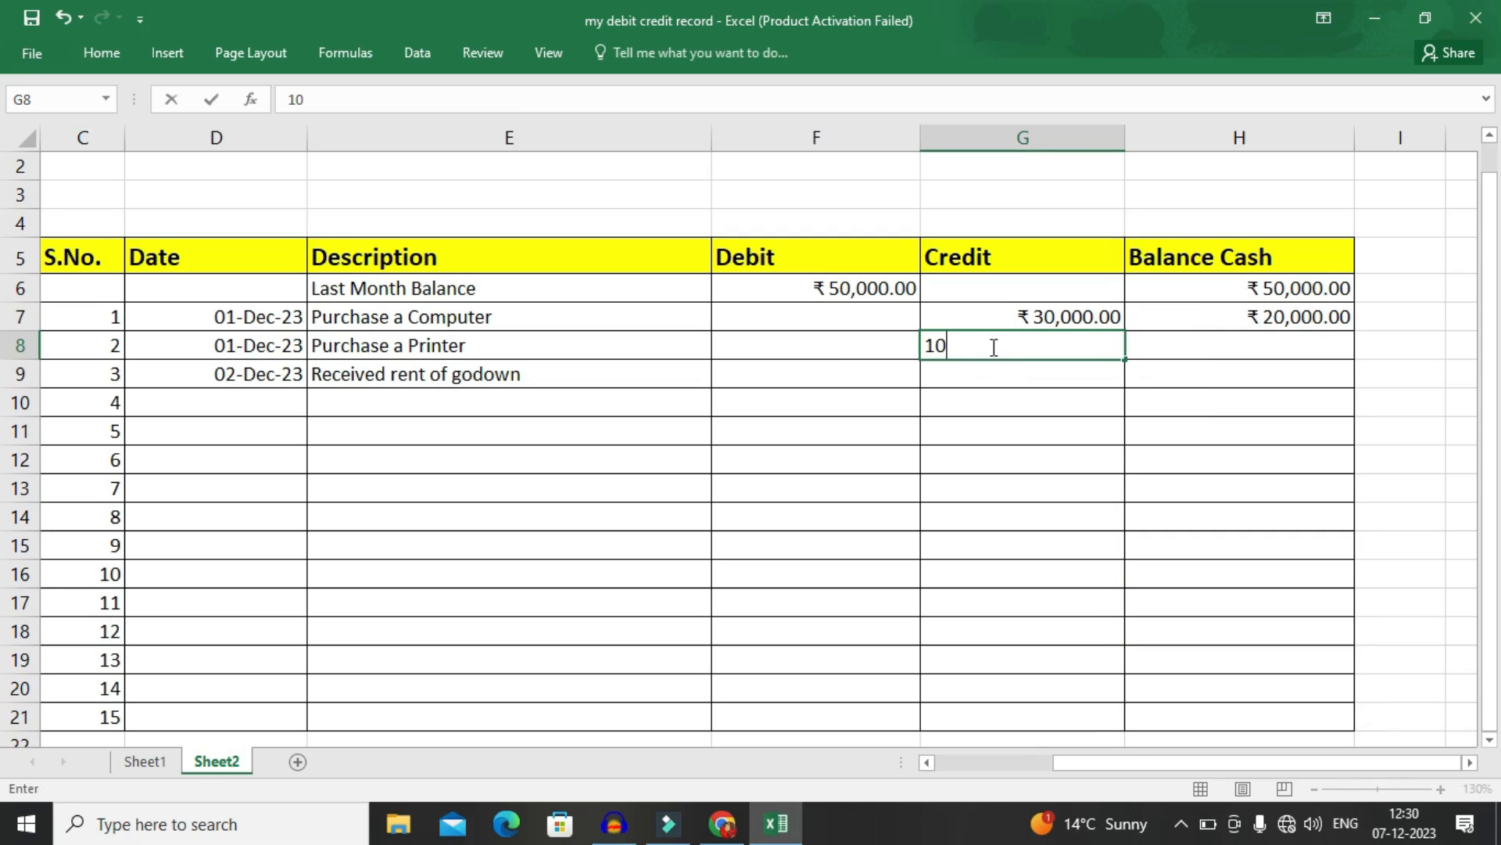
{"action": "key", "text": "Return"}
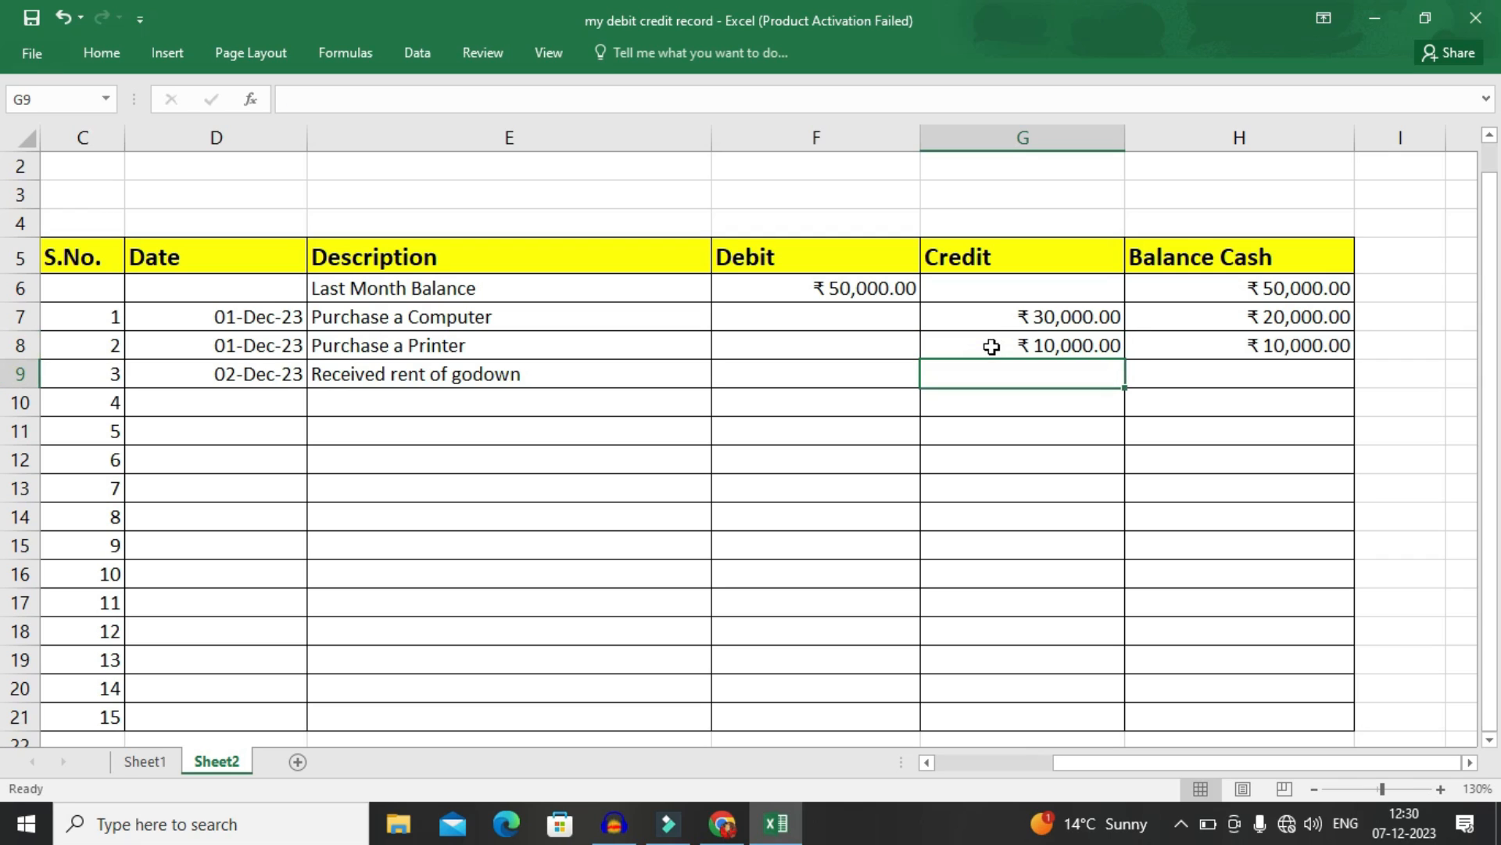
{"action": "left_click", "coordinate": [1238, 348]}
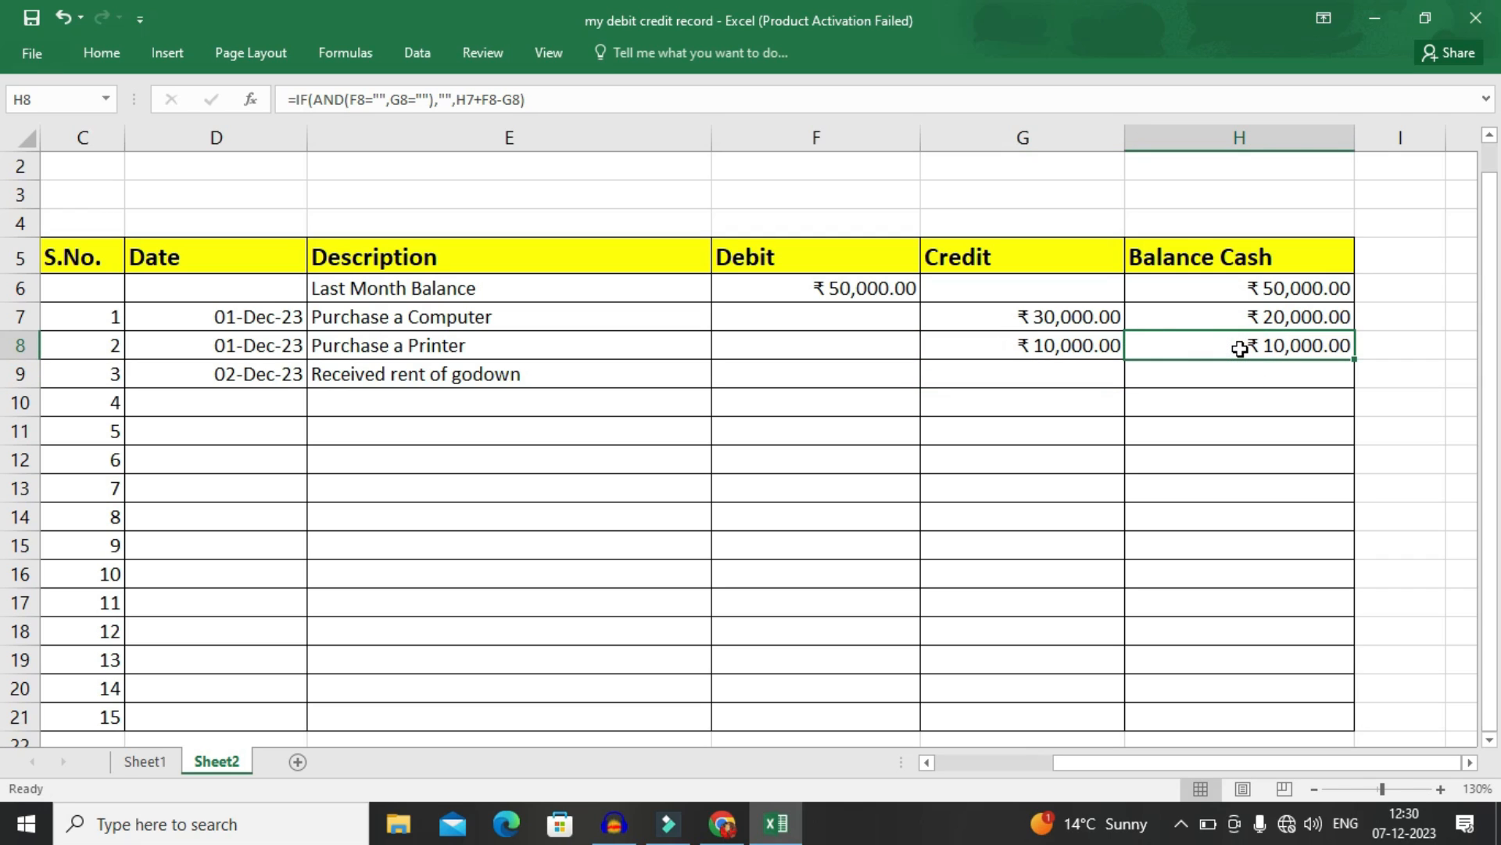
Enter a debit amount of 25000 for the received godown rent in F9.
{"action": "left_click", "coordinate": [1062, 372]}
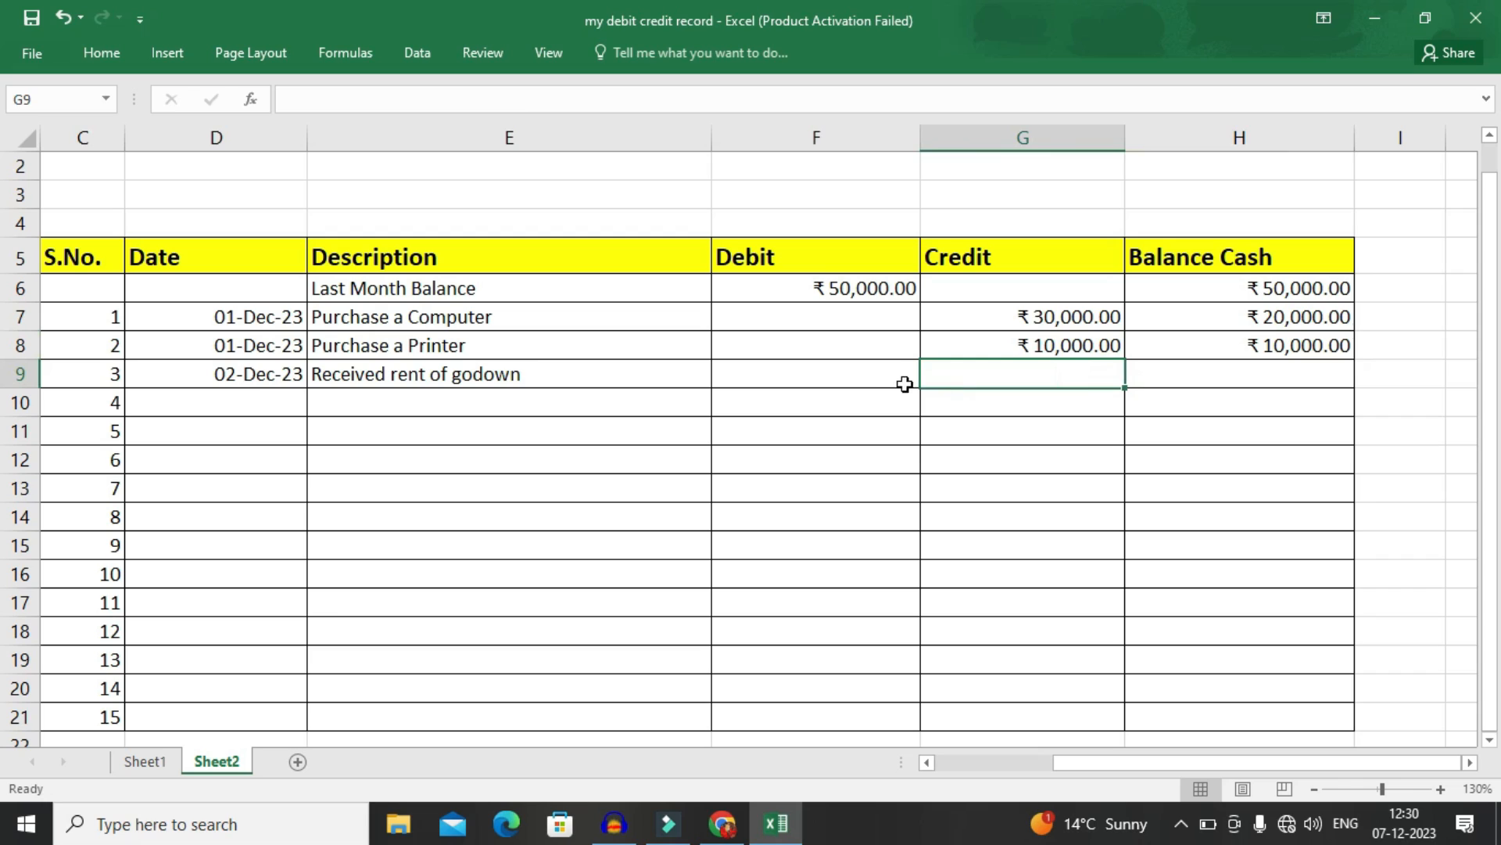
{"action": "left_click", "coordinate": [862, 384]}
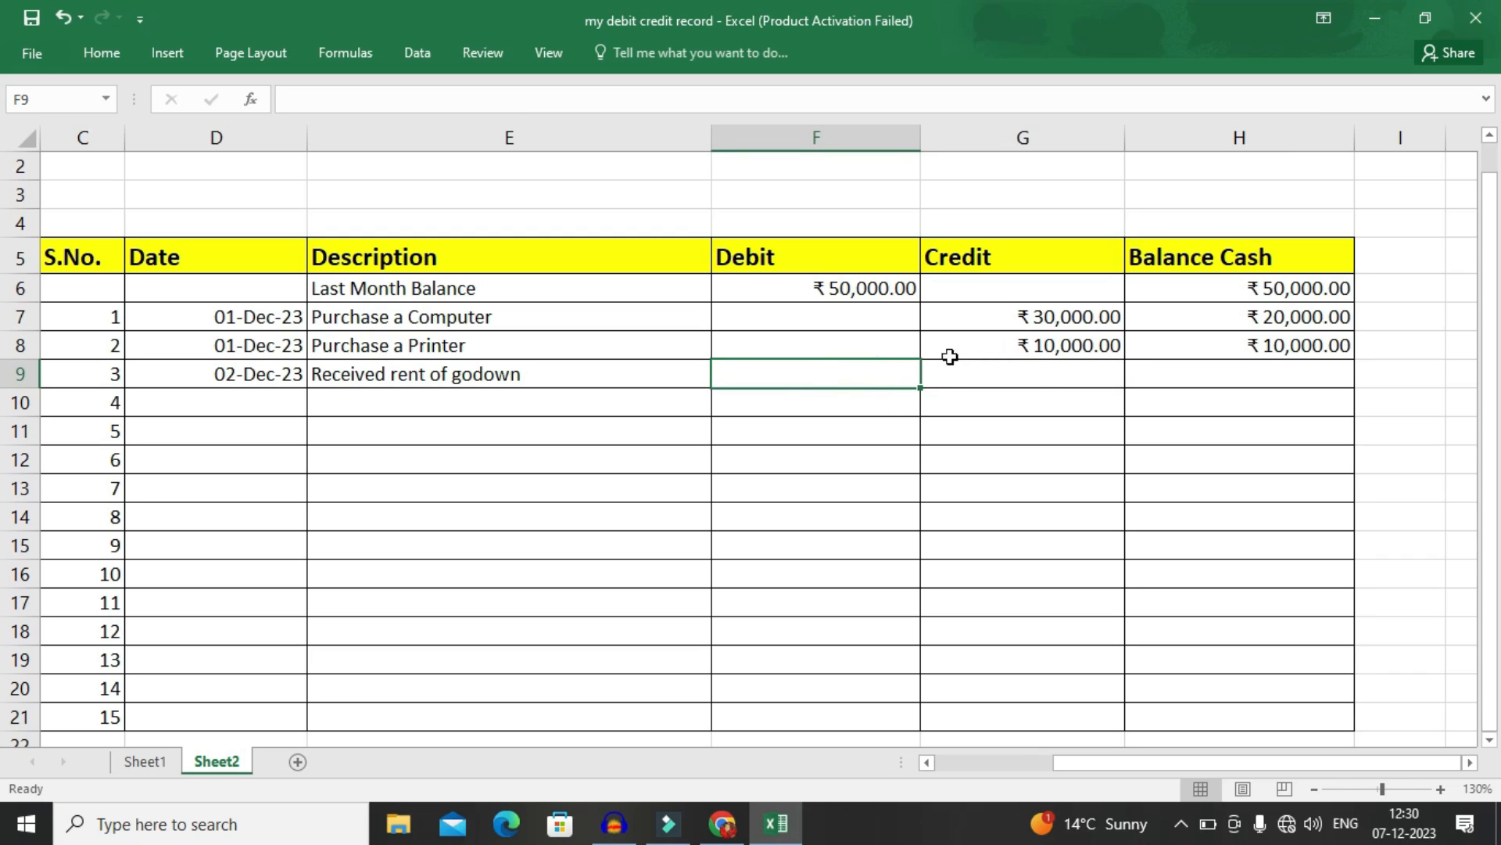
{"action": "key", "text": "ctrl+z"}
{"action": "type", "text": "25000"}
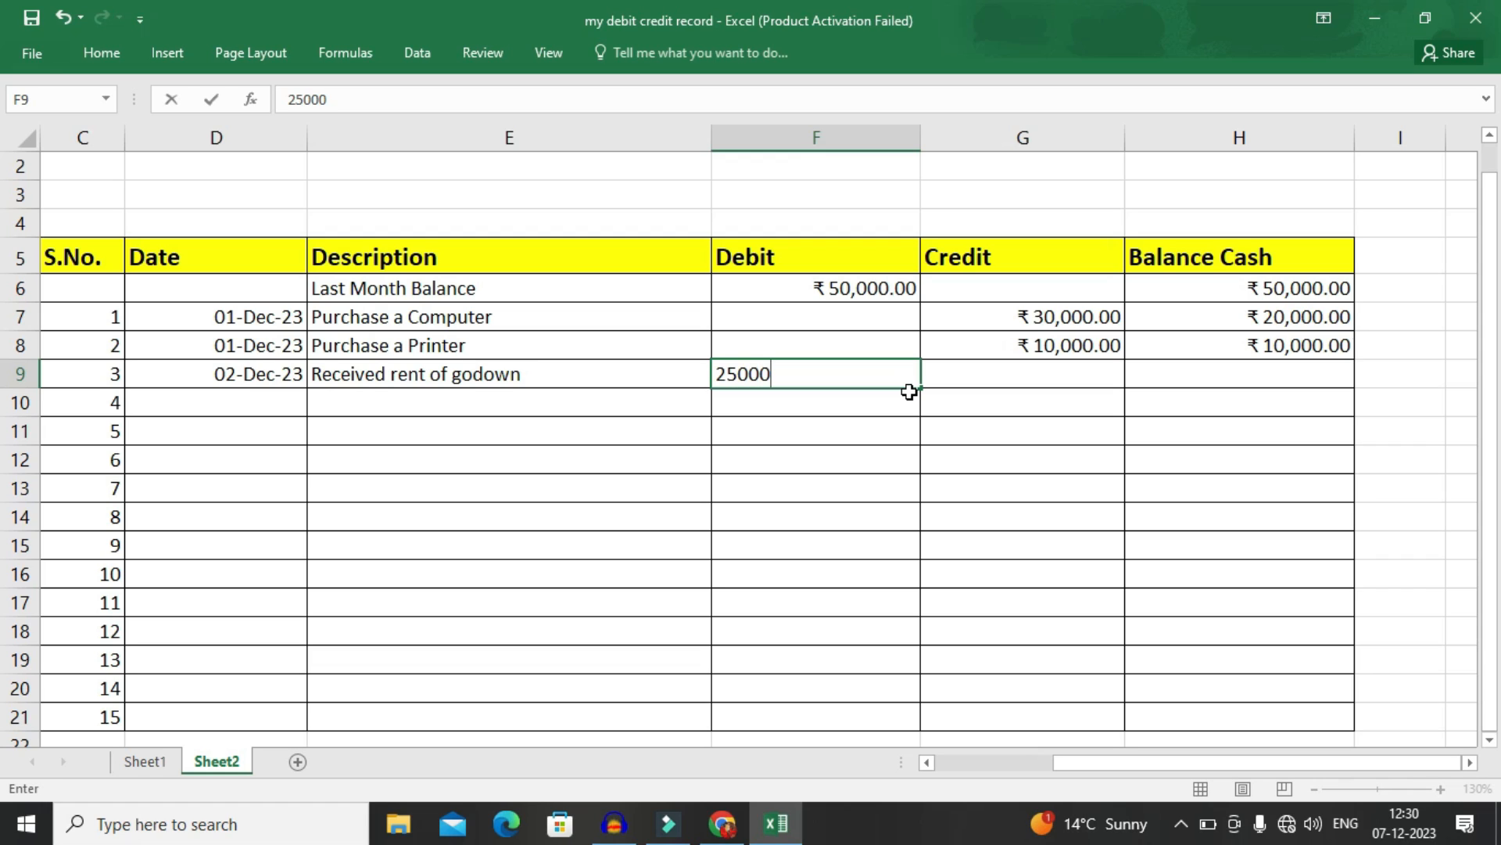
{"action": "key", "text": "Return"}
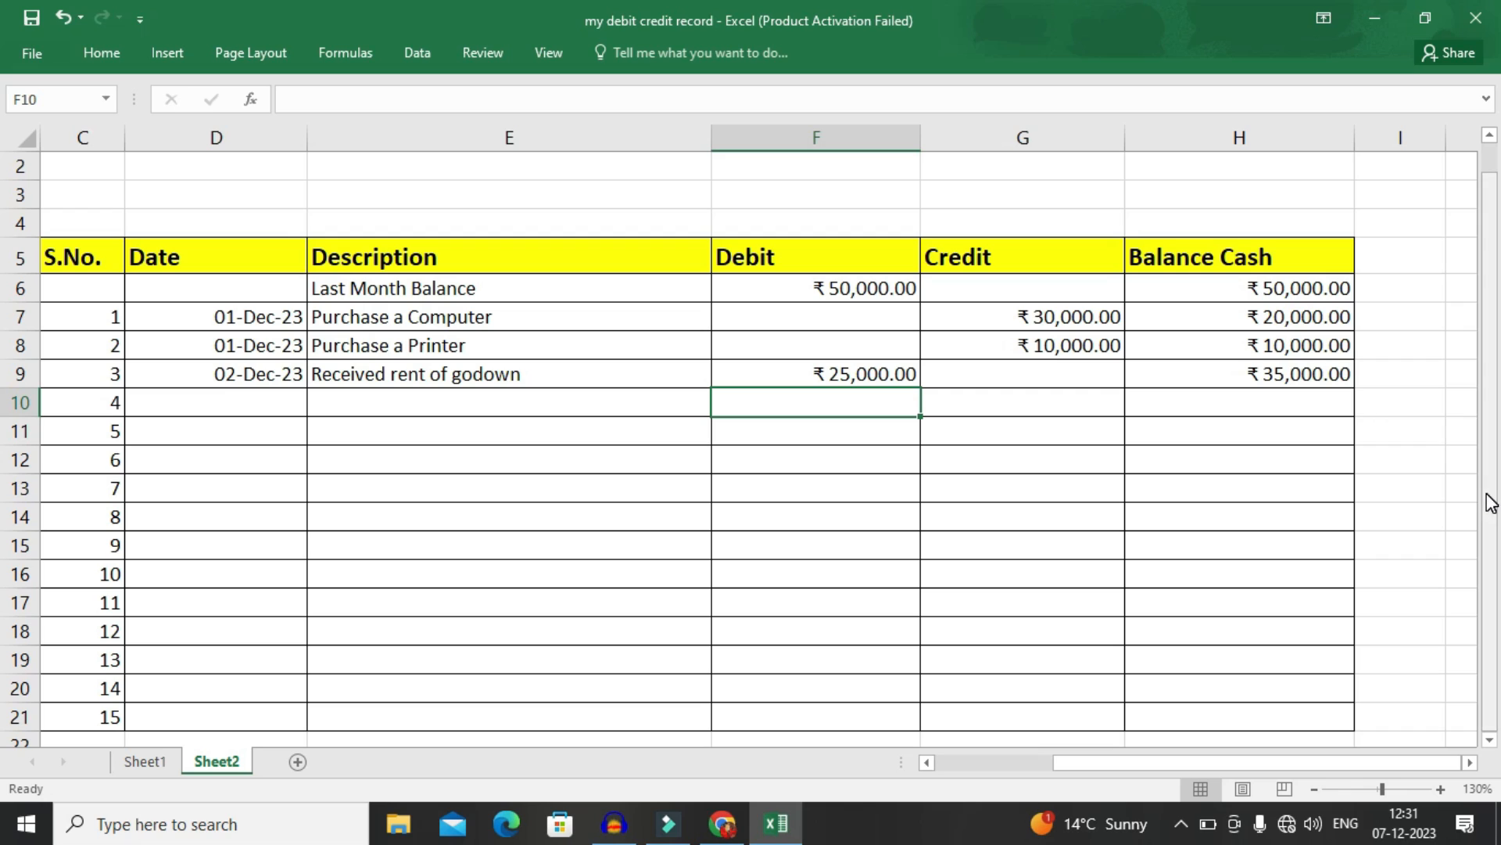
Insert two blank sheet rows at row 4, above the table's header row.
{"action": "left_click_drag", "start_coordinate": [1488, 502], "coordinate": [1494, 412]}
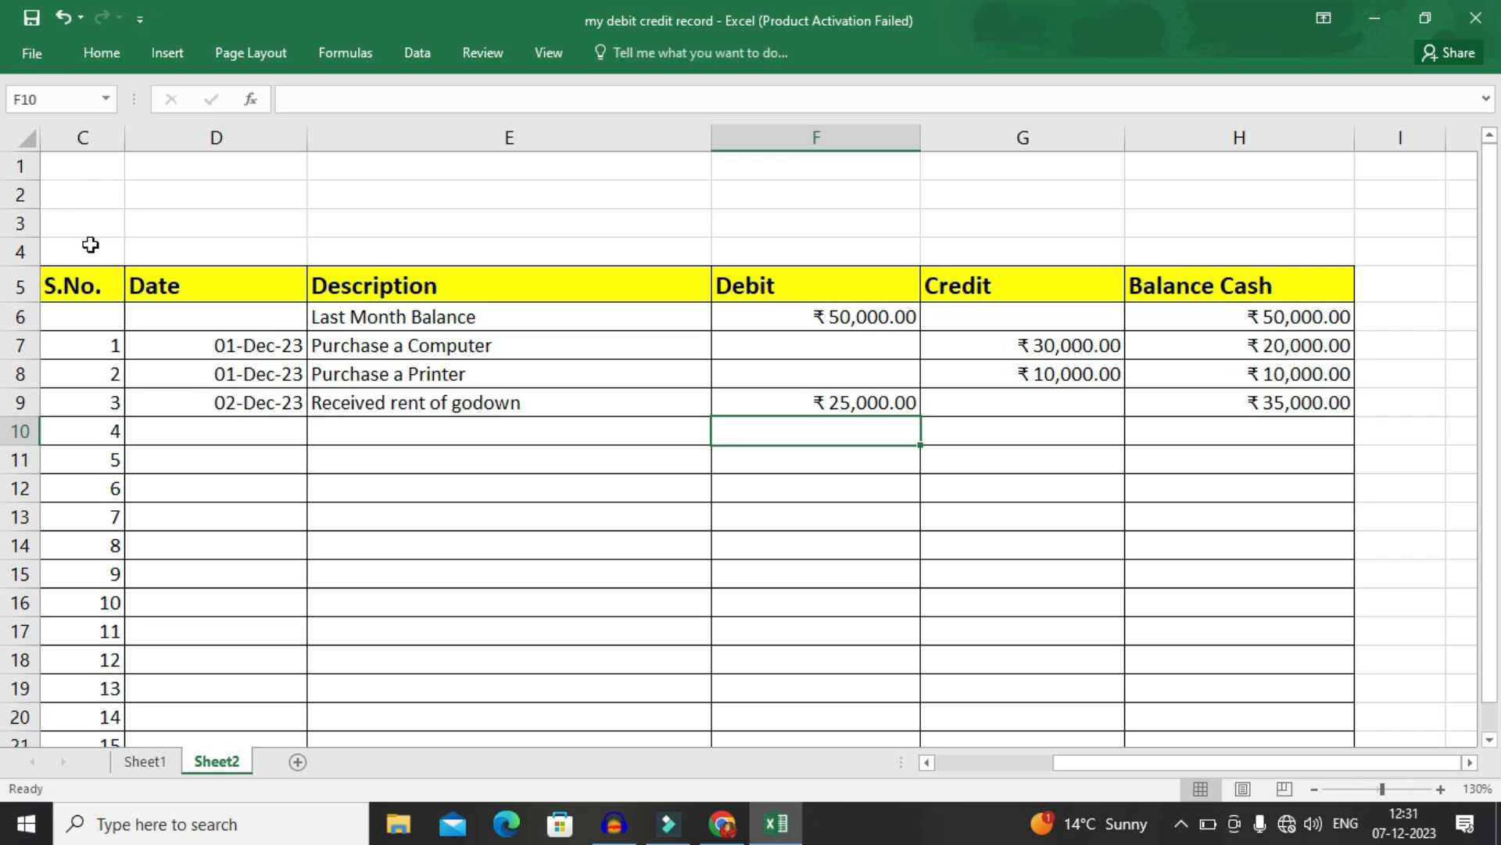
{"action": "left_click", "coordinate": [18, 251]}
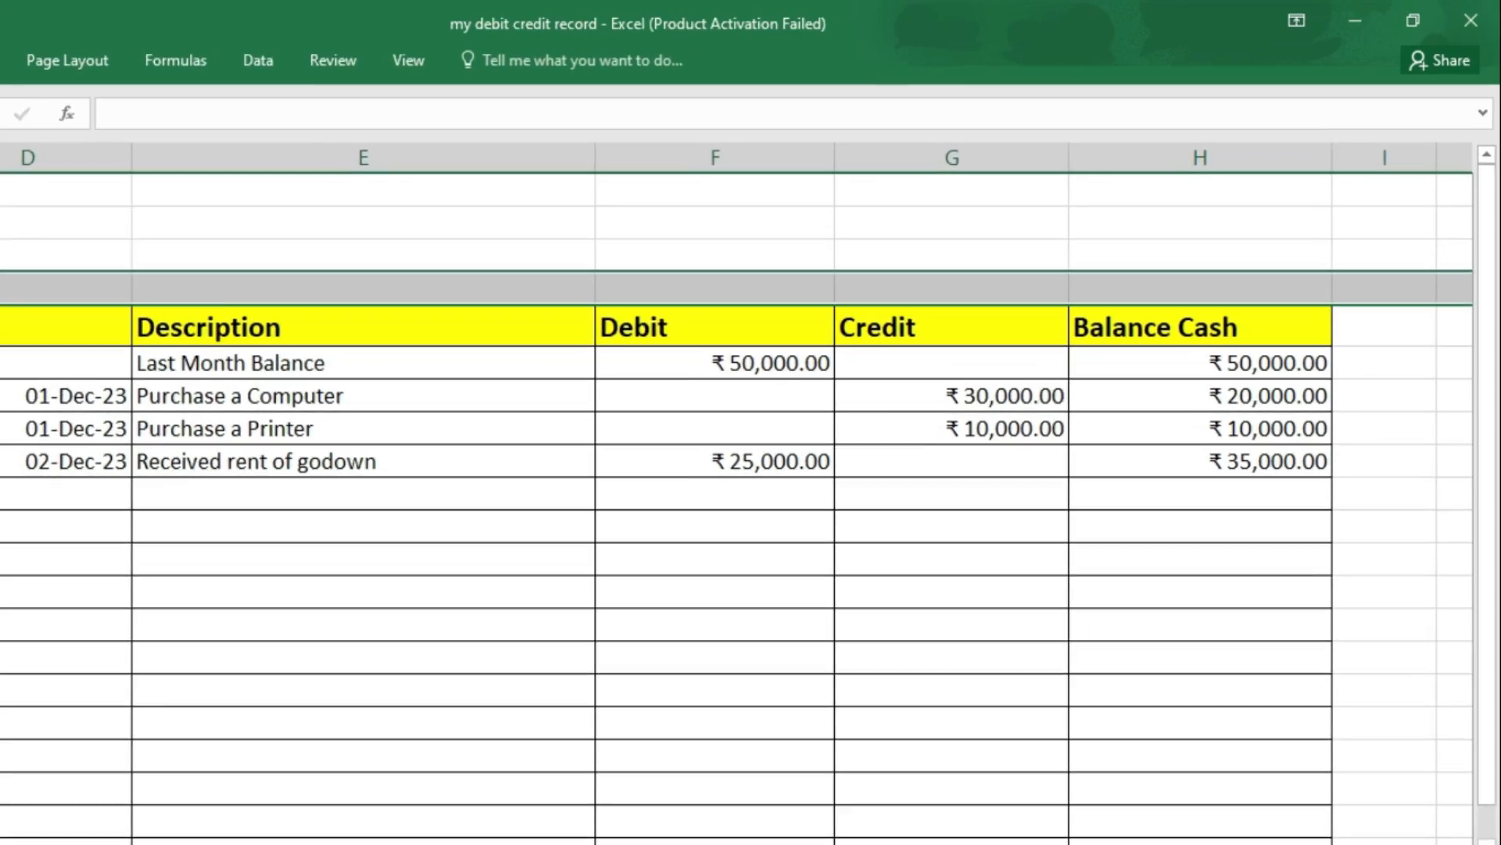
{"action": "left_click", "coordinate": [101, 52]}
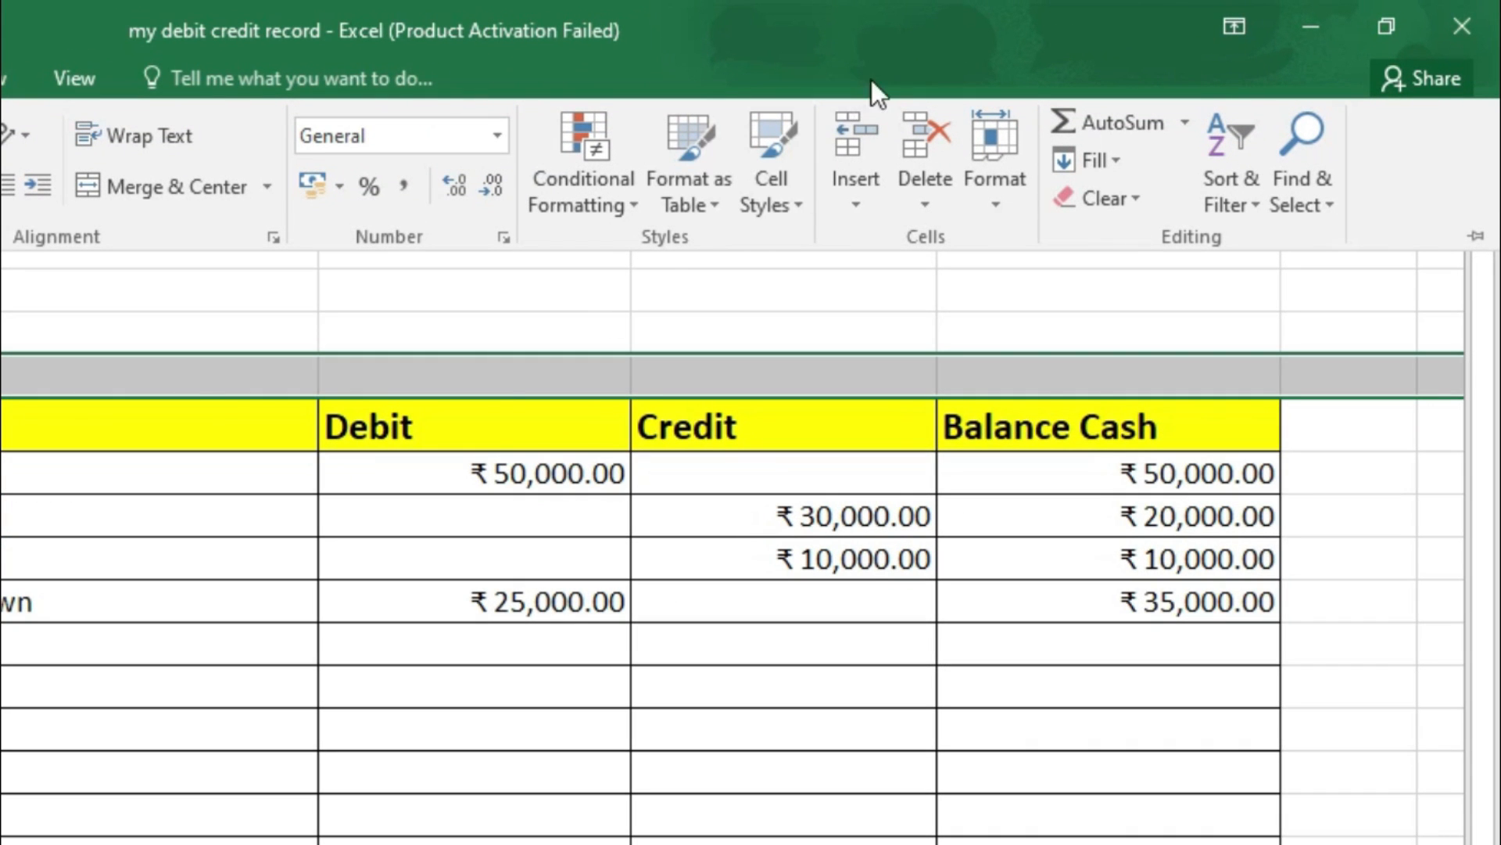
{"action": "left_click", "coordinate": [856, 131]}
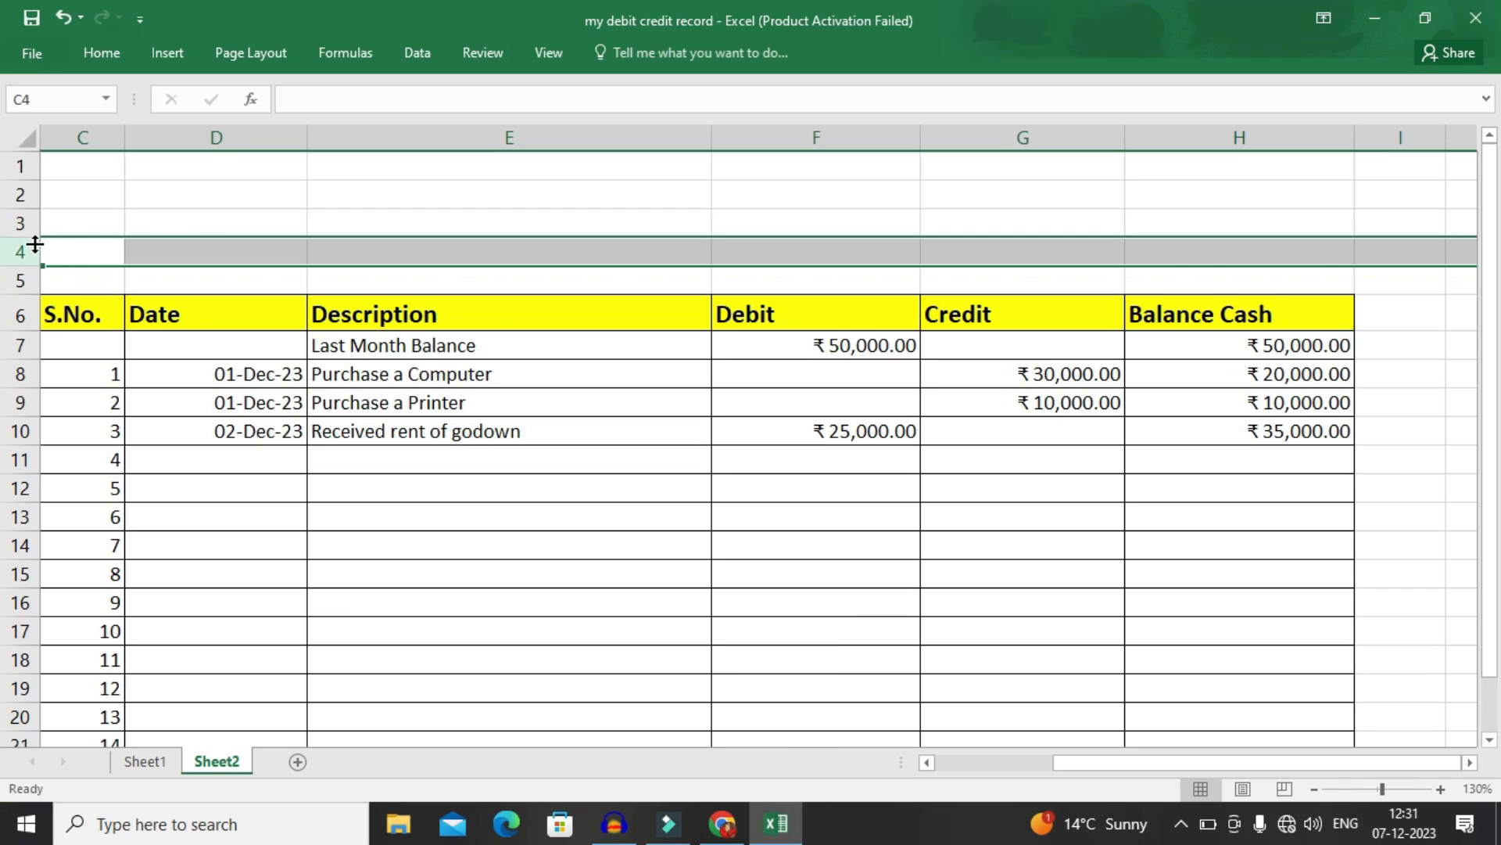
{"action": "key", "text": "ctrl+plus"}
Merge and center the range C2:H5 above the table as a title block.
{"action": "left_click_drag", "start_coordinate": [144, 185], "coordinate": [1301, 275]}
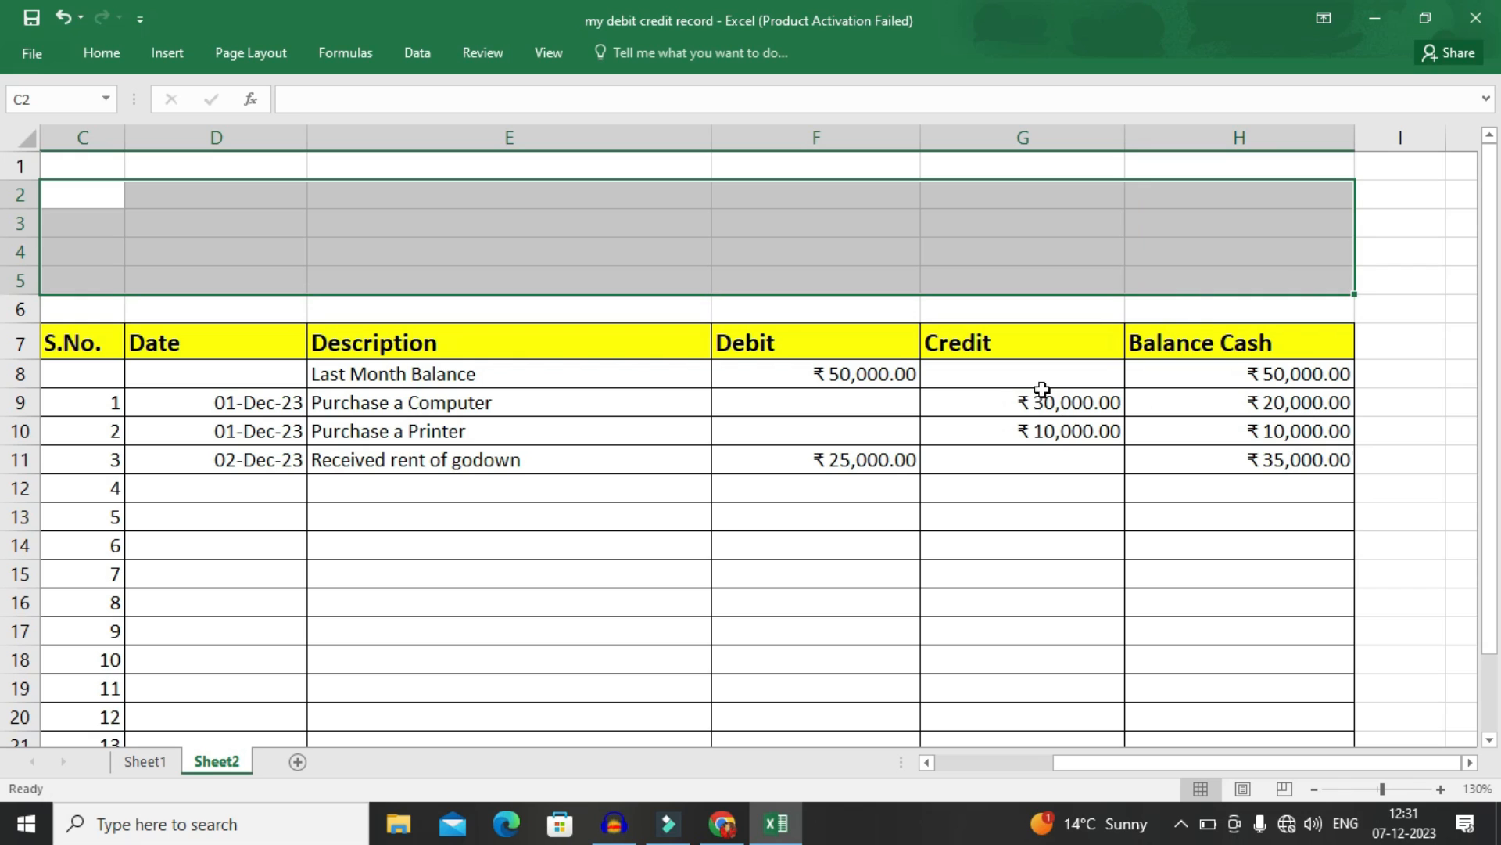
{"action": "left_click", "coordinate": [105, 54]}
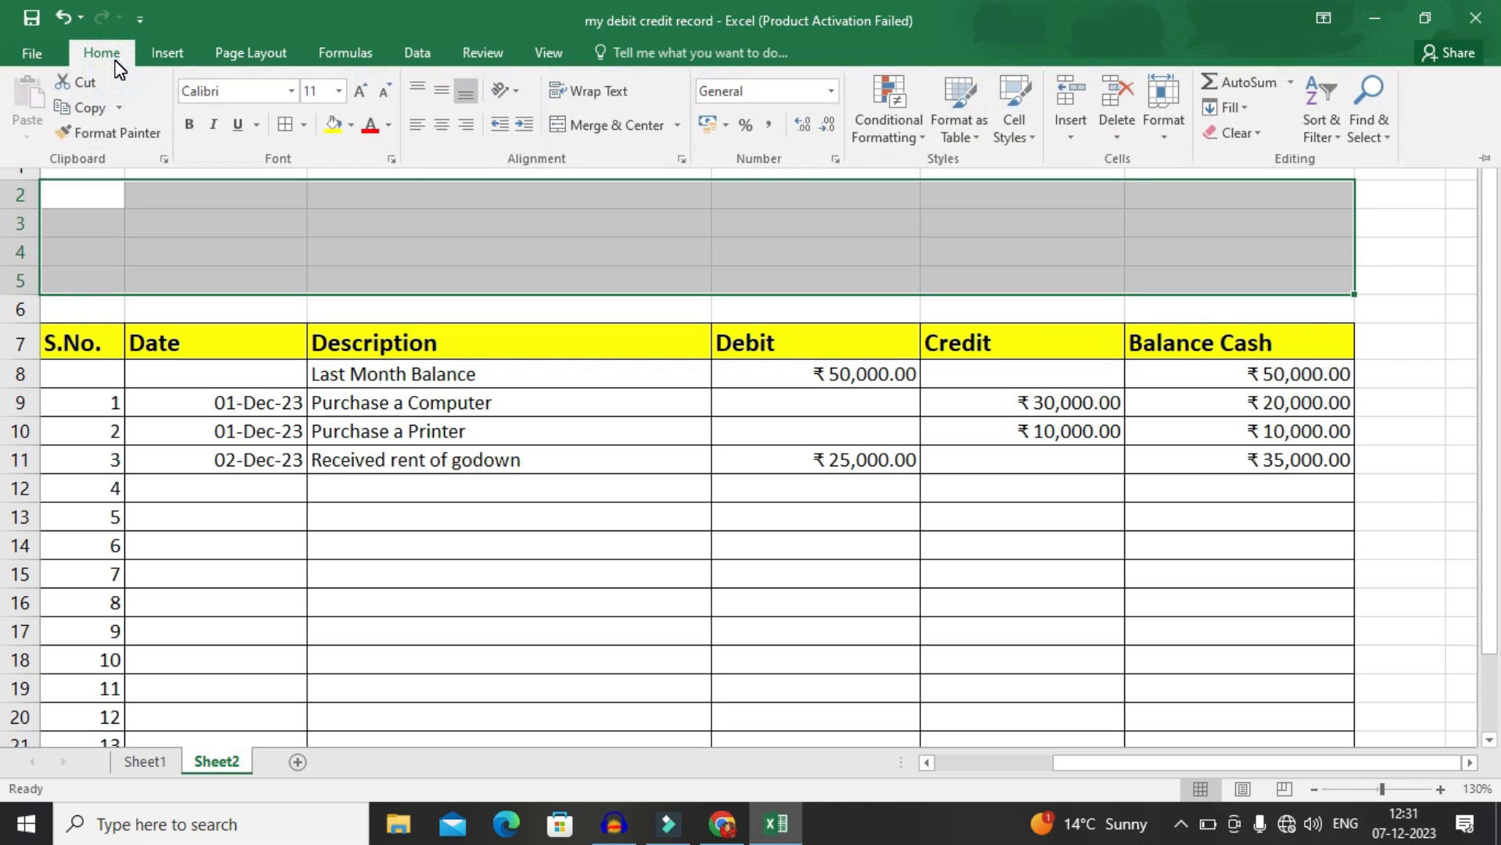
{"action": "left_click", "coordinate": [557, 126]}
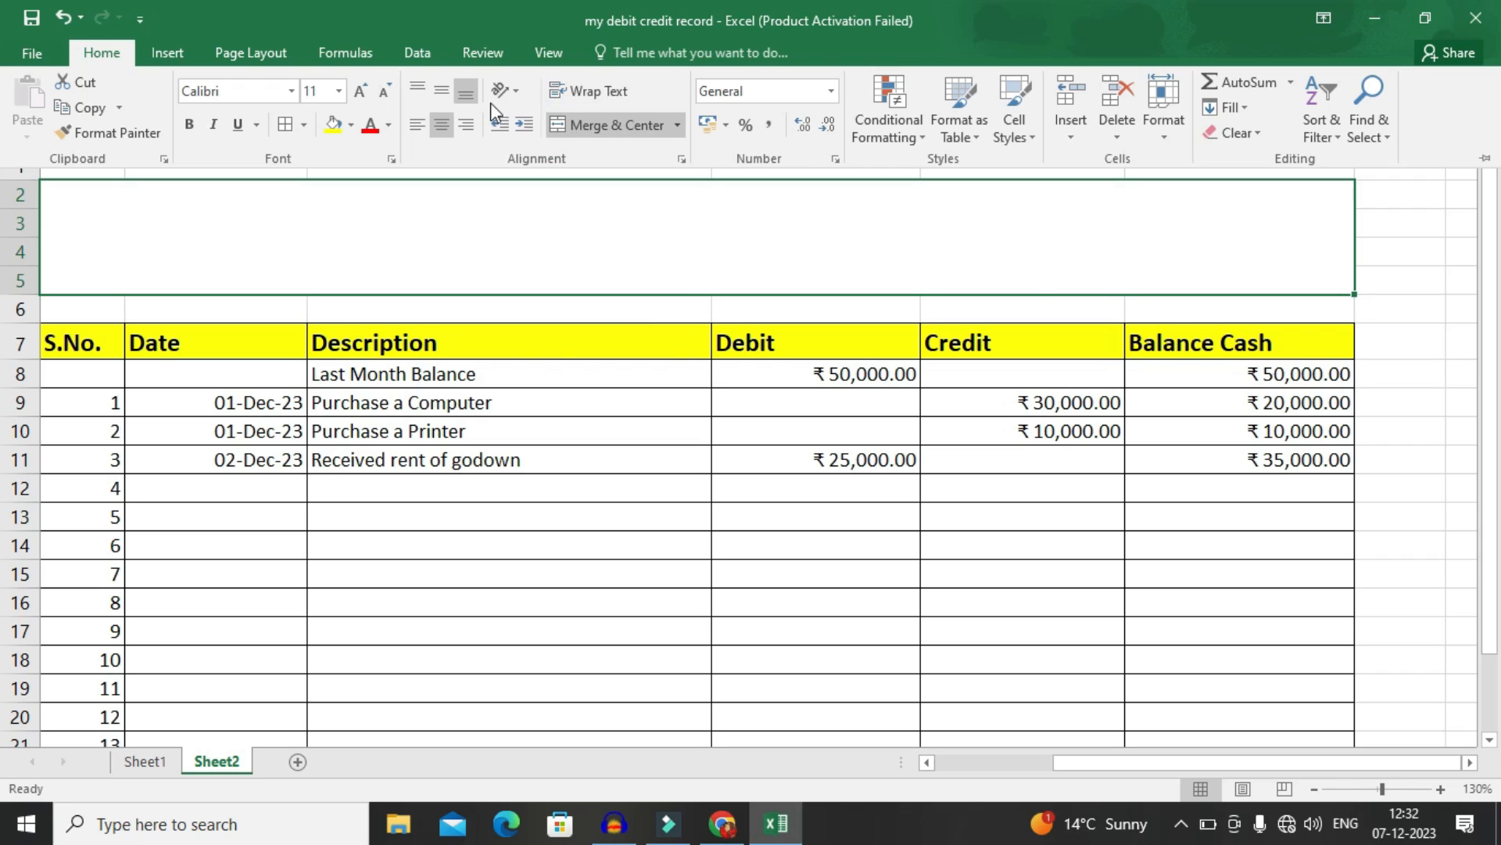
Fill the merged title block above the table with the standard green color.
{"action": "left_click", "coordinate": [352, 129]}
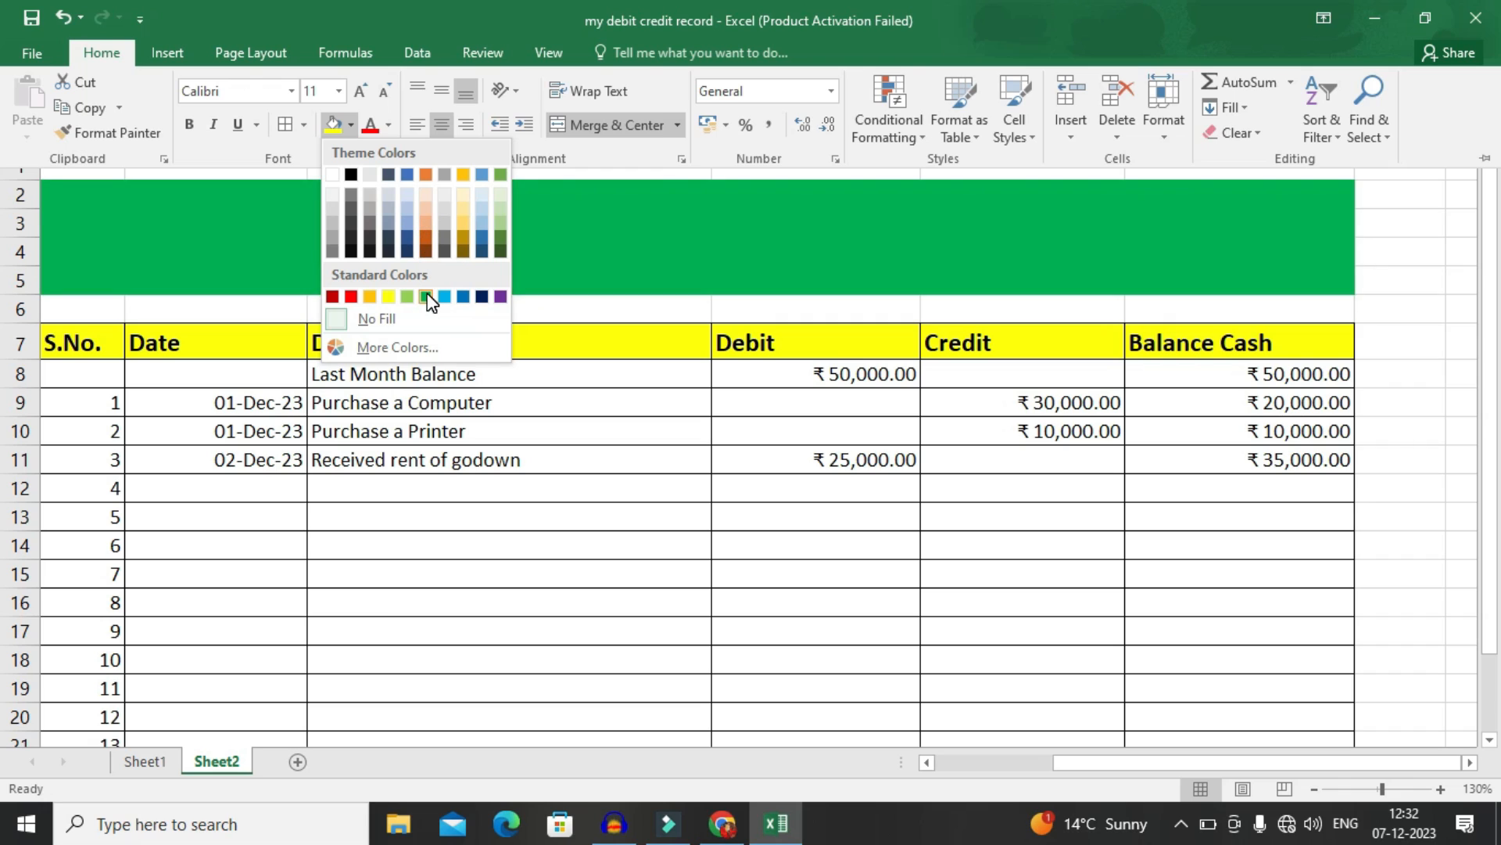
{"action": "left_click", "coordinate": [426, 296]}
{"action": "left_click", "coordinate": [243, 267]}
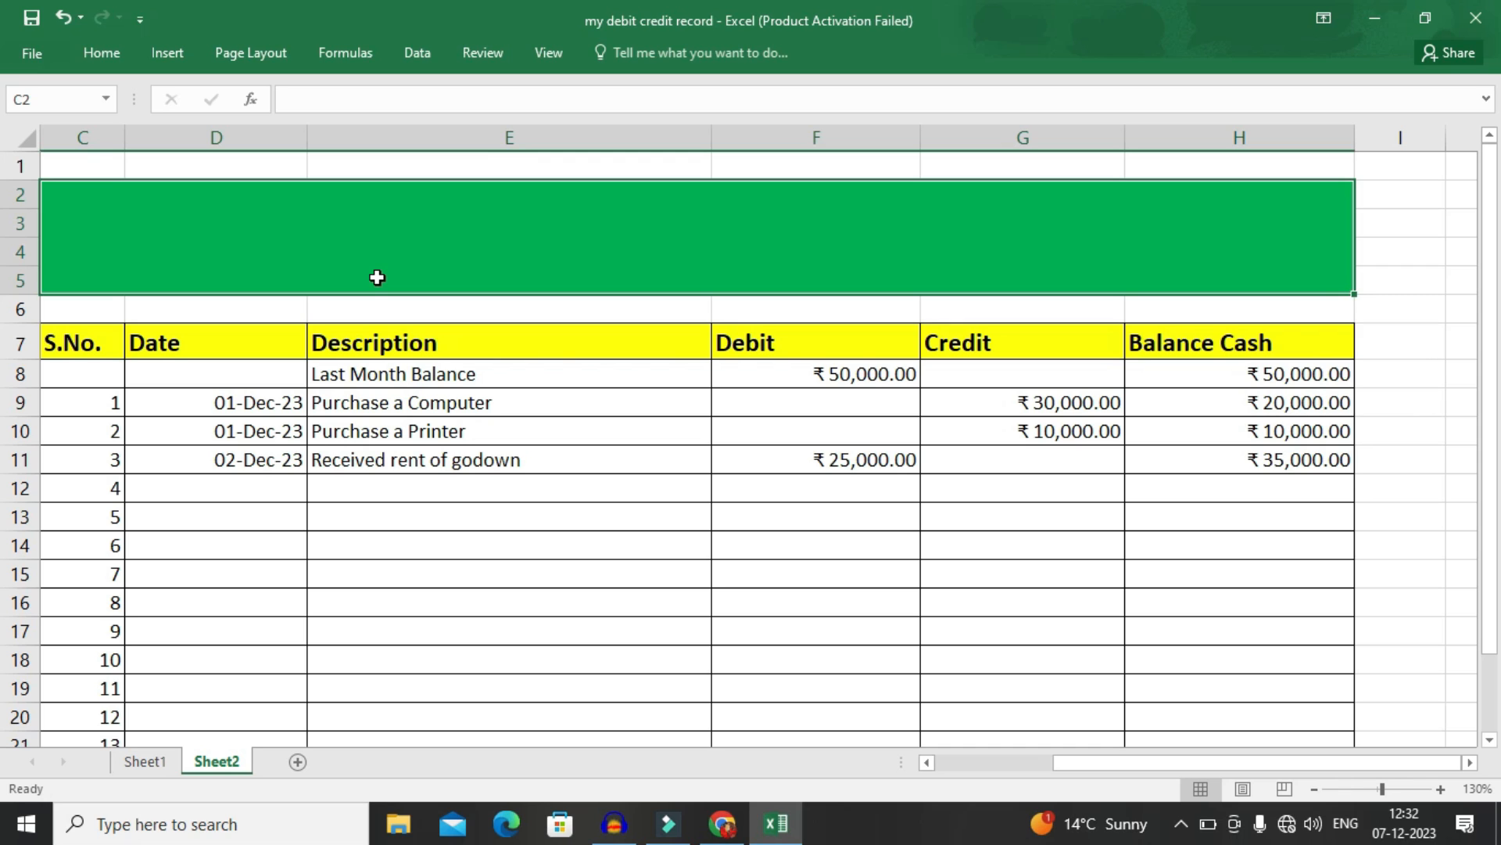
Draw a rounded rectangle about 1.91 cm high and 6.68 cm wide at the left end of the green title block.
{"action": "left_click", "coordinate": [164, 63]}
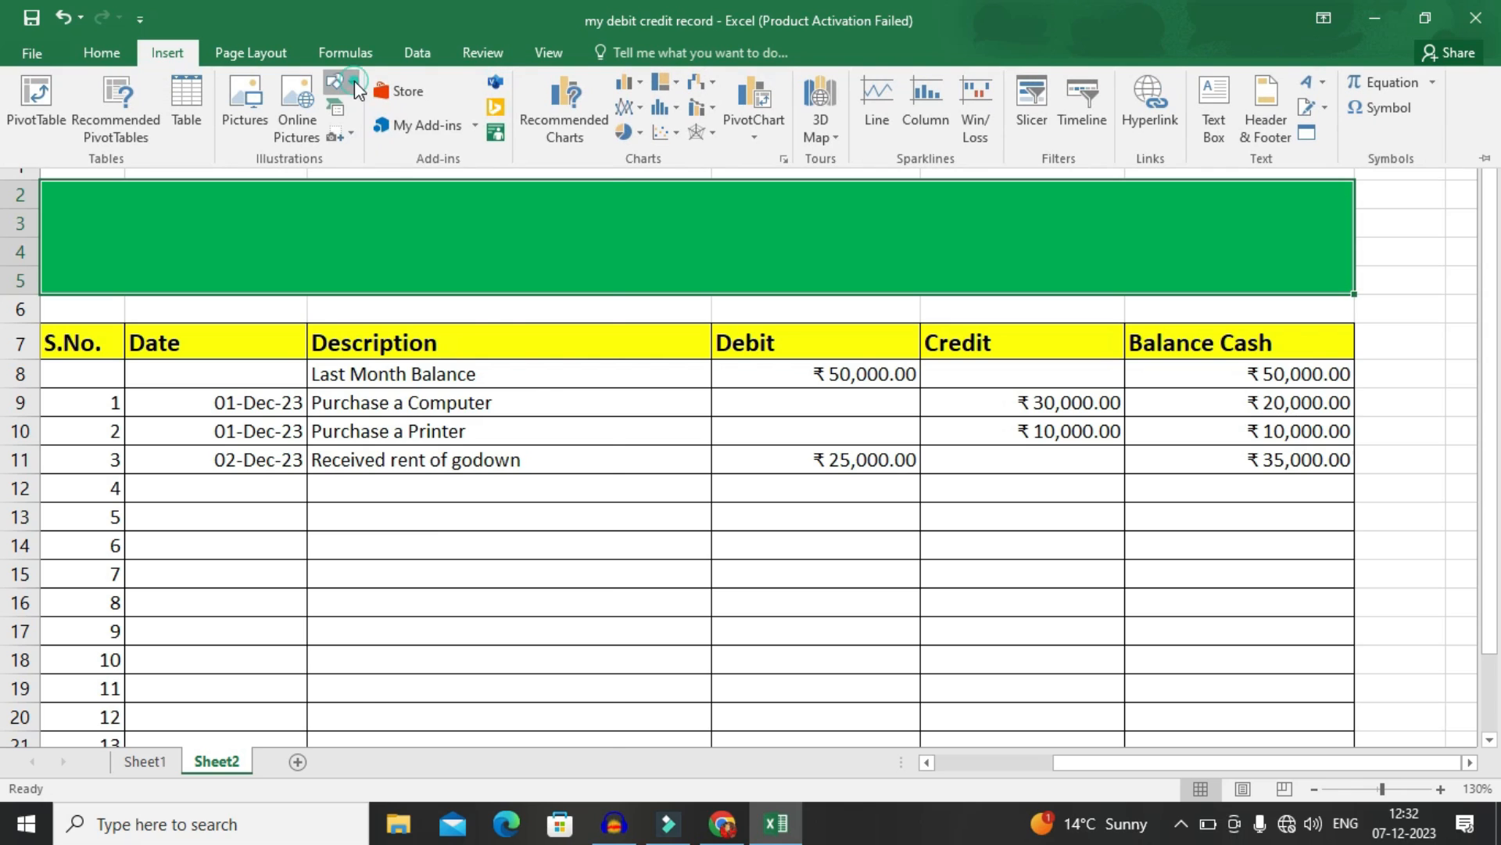
{"action": "left_click", "coordinate": [352, 83]}
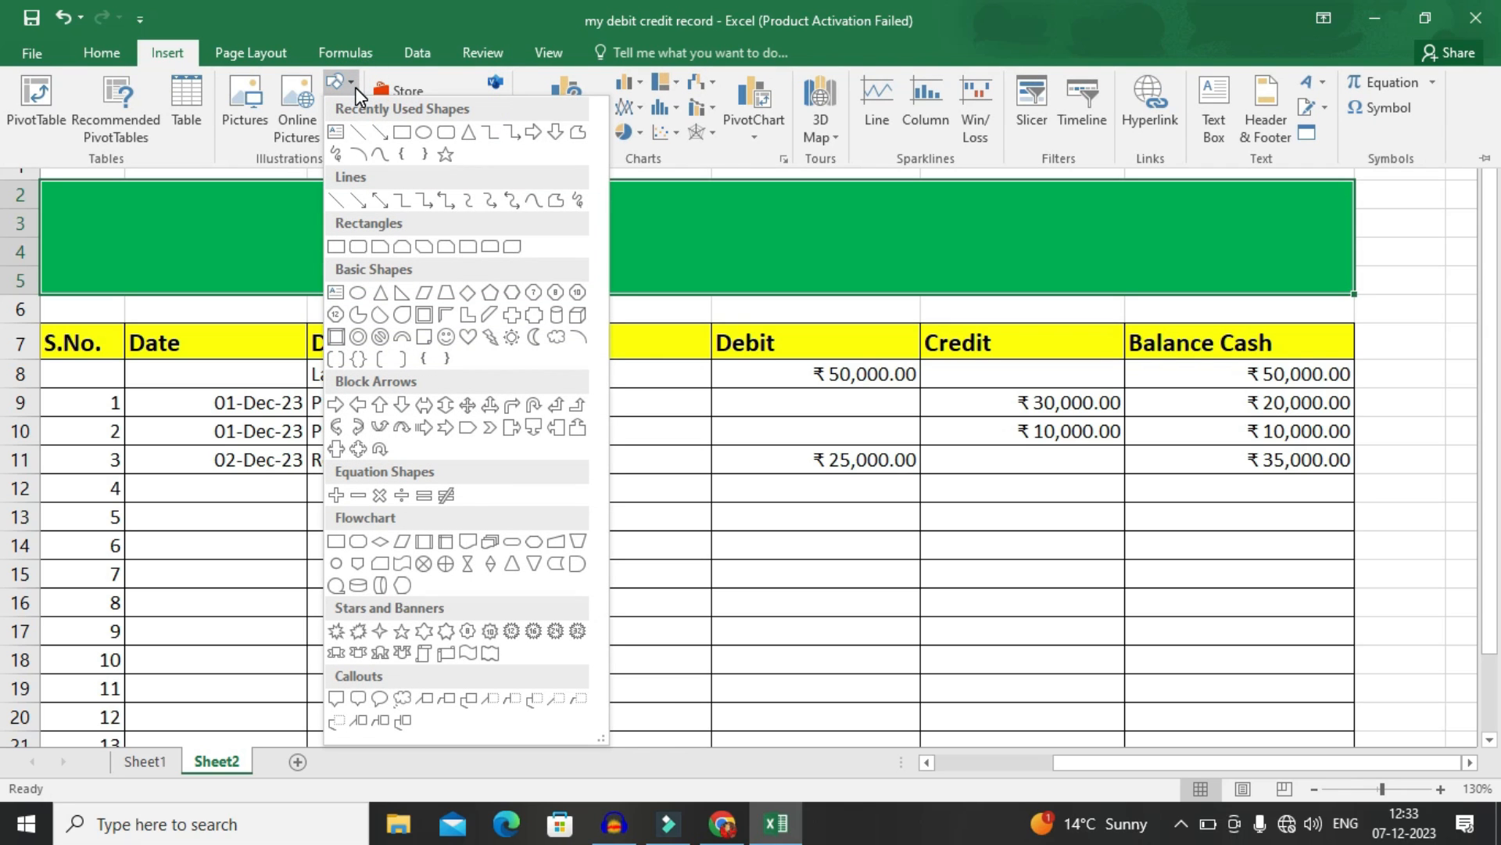
{"action": "left_click", "coordinate": [446, 134]}
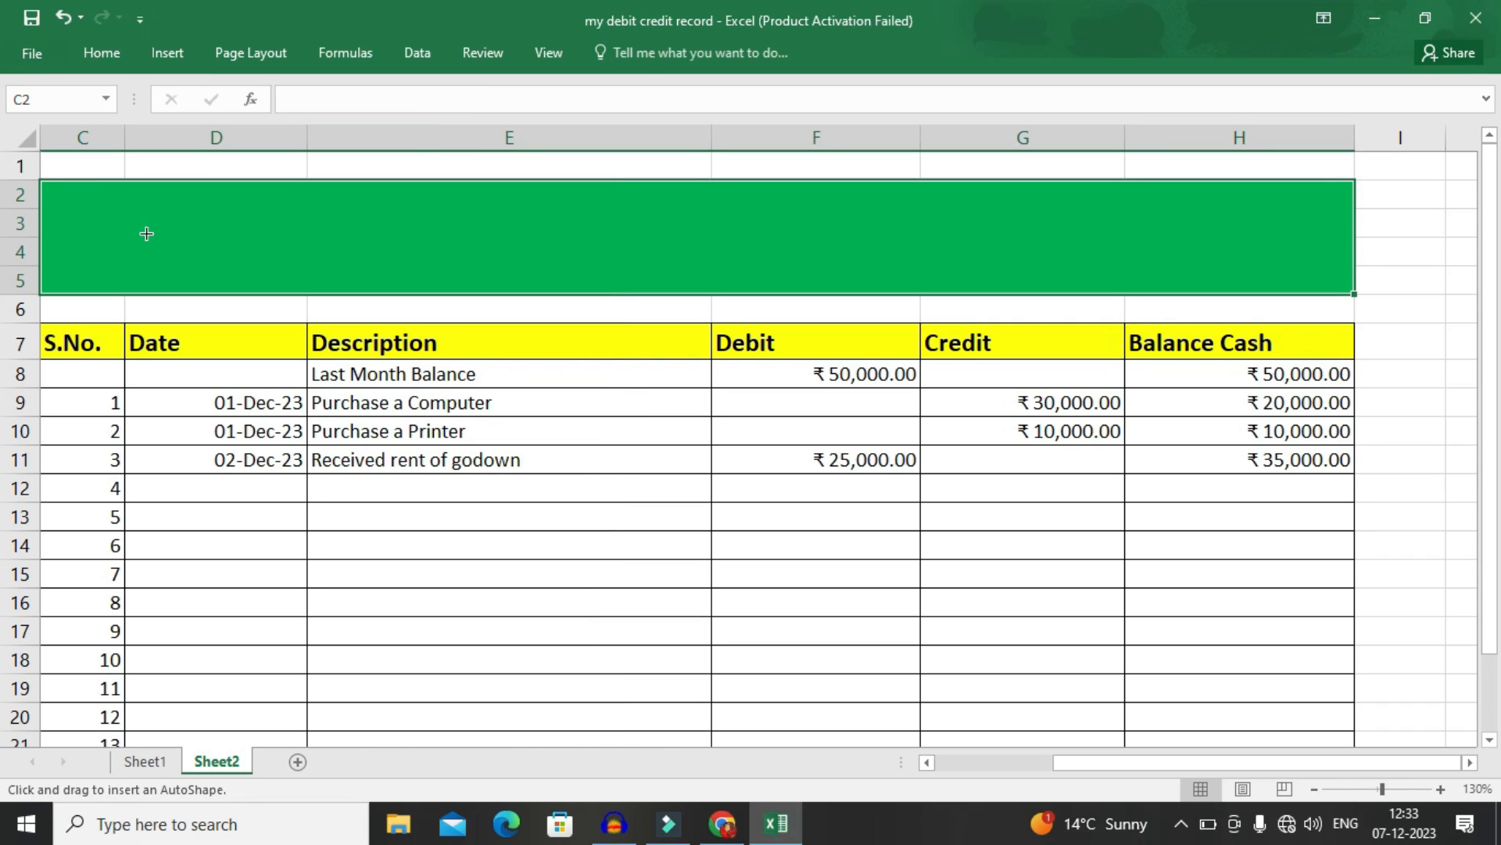
{"action": "mouse_move", "coordinate": [74, 192]}
{"action": "left_mouse_down"}
{"action": "mouse_move", "coordinate": [88, 254]}
{"action": "mouse_move", "coordinate": [453, 289]}
{"action": "mouse_move", "coordinate": [416, 286]}
{"action": "mouse_move", "coordinate": [434, 287]}
{"action": "left_mouse_up"}
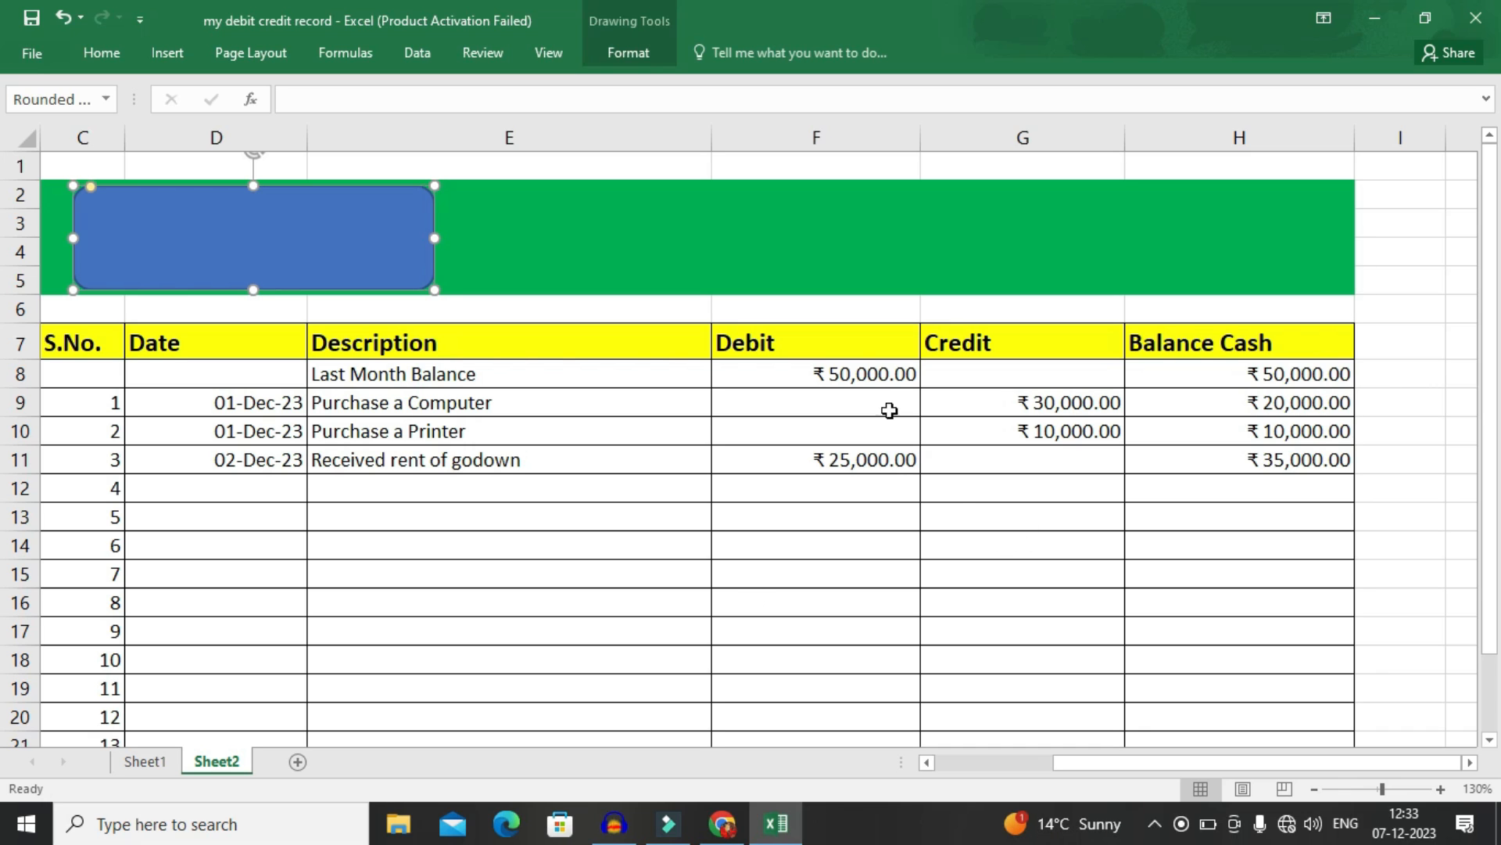
{"action": "left_click", "coordinate": [630, 54]}
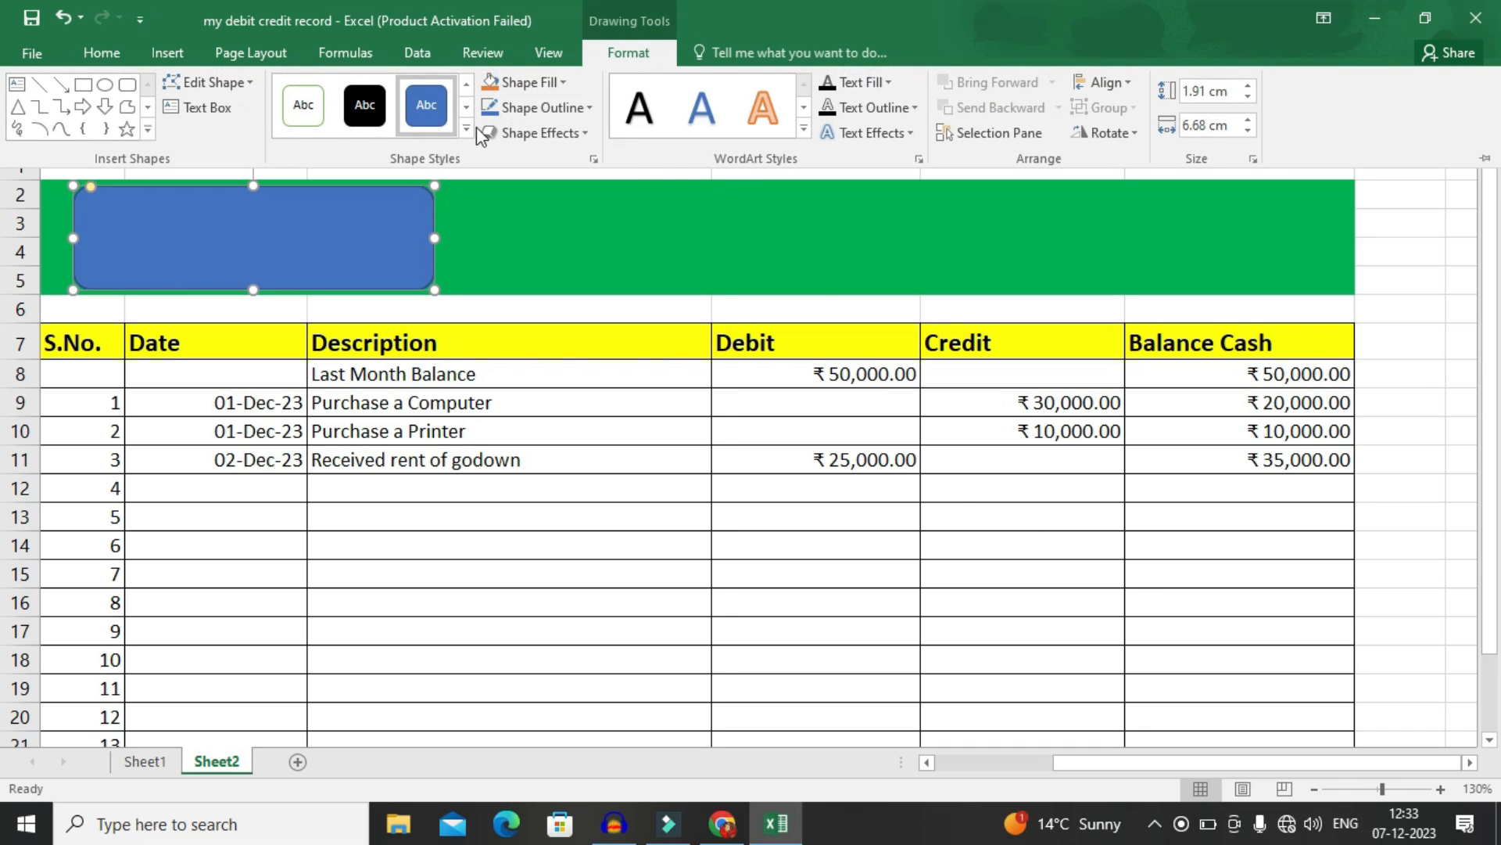
{"action": "left_click", "coordinate": [467, 129]}
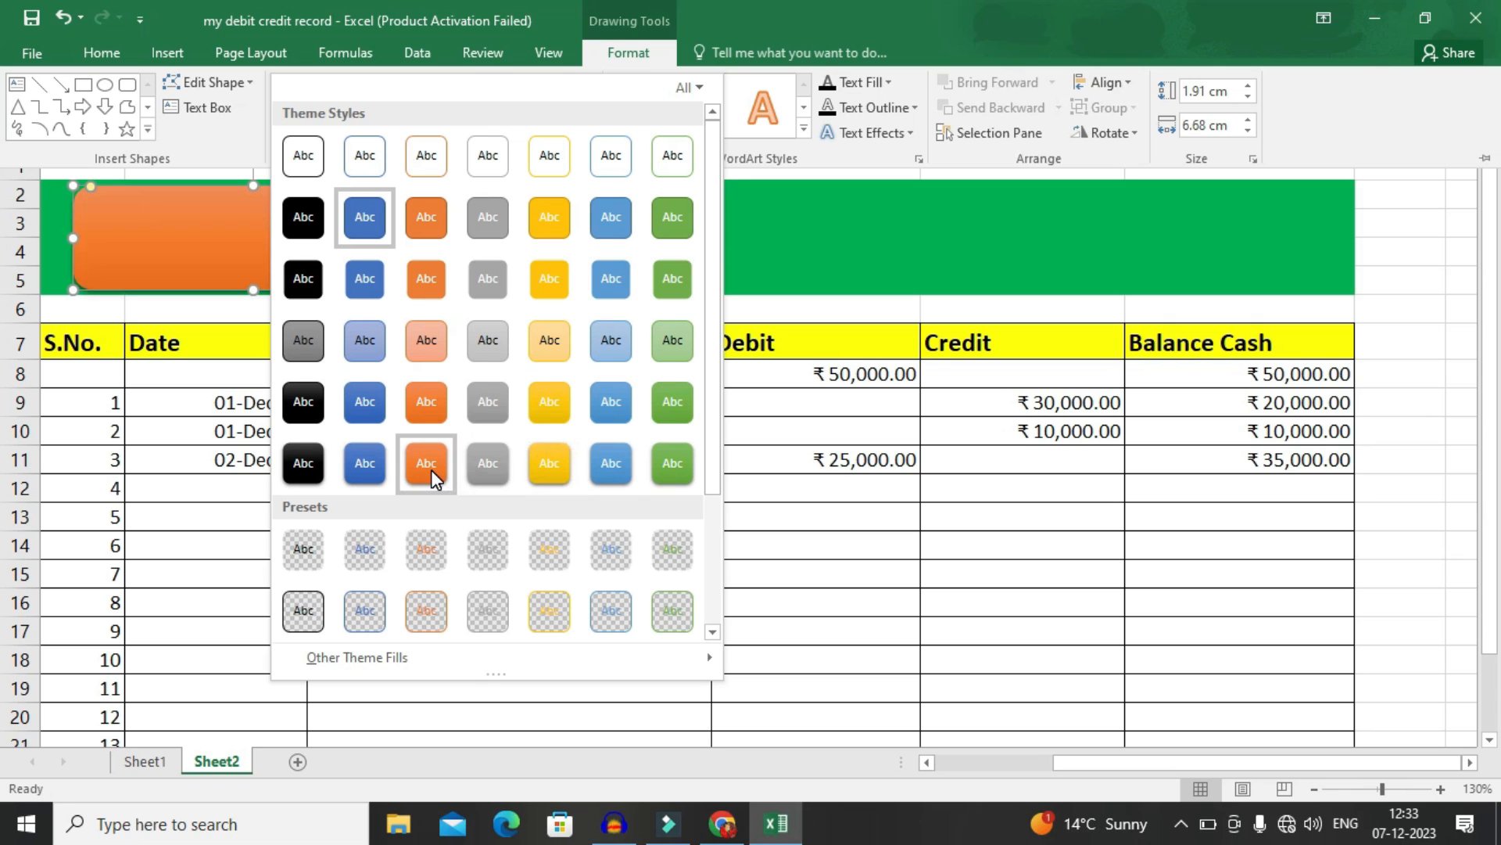
{"action": "left_click", "coordinate": [643, 58]}
Fill the rounded rectangle with the standard red color and remove its outline.
{"action": "left_click", "coordinate": [599, 58]}
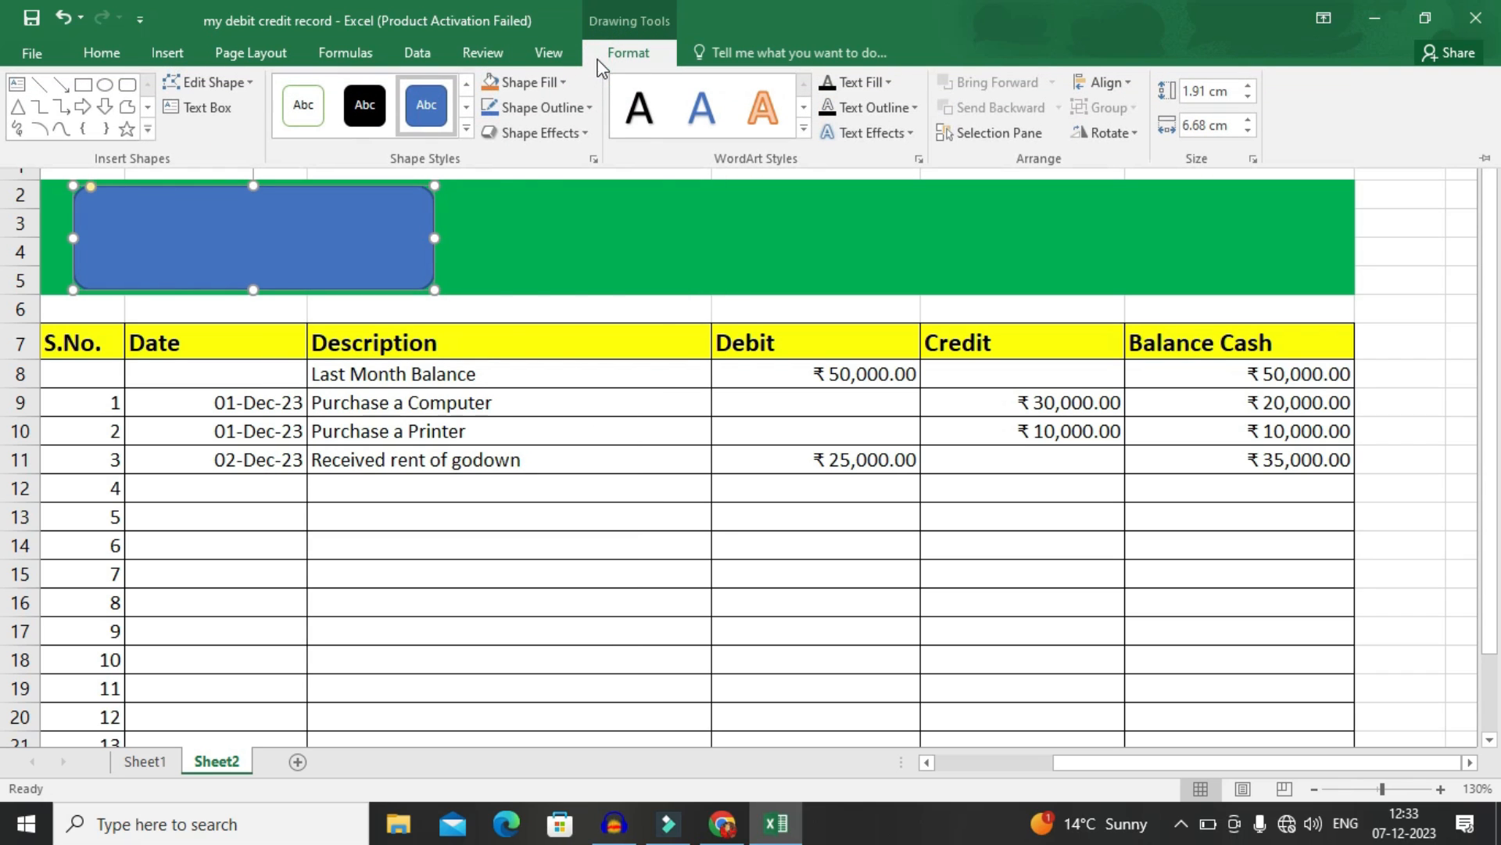
{"action": "left_click", "coordinate": [547, 83]}
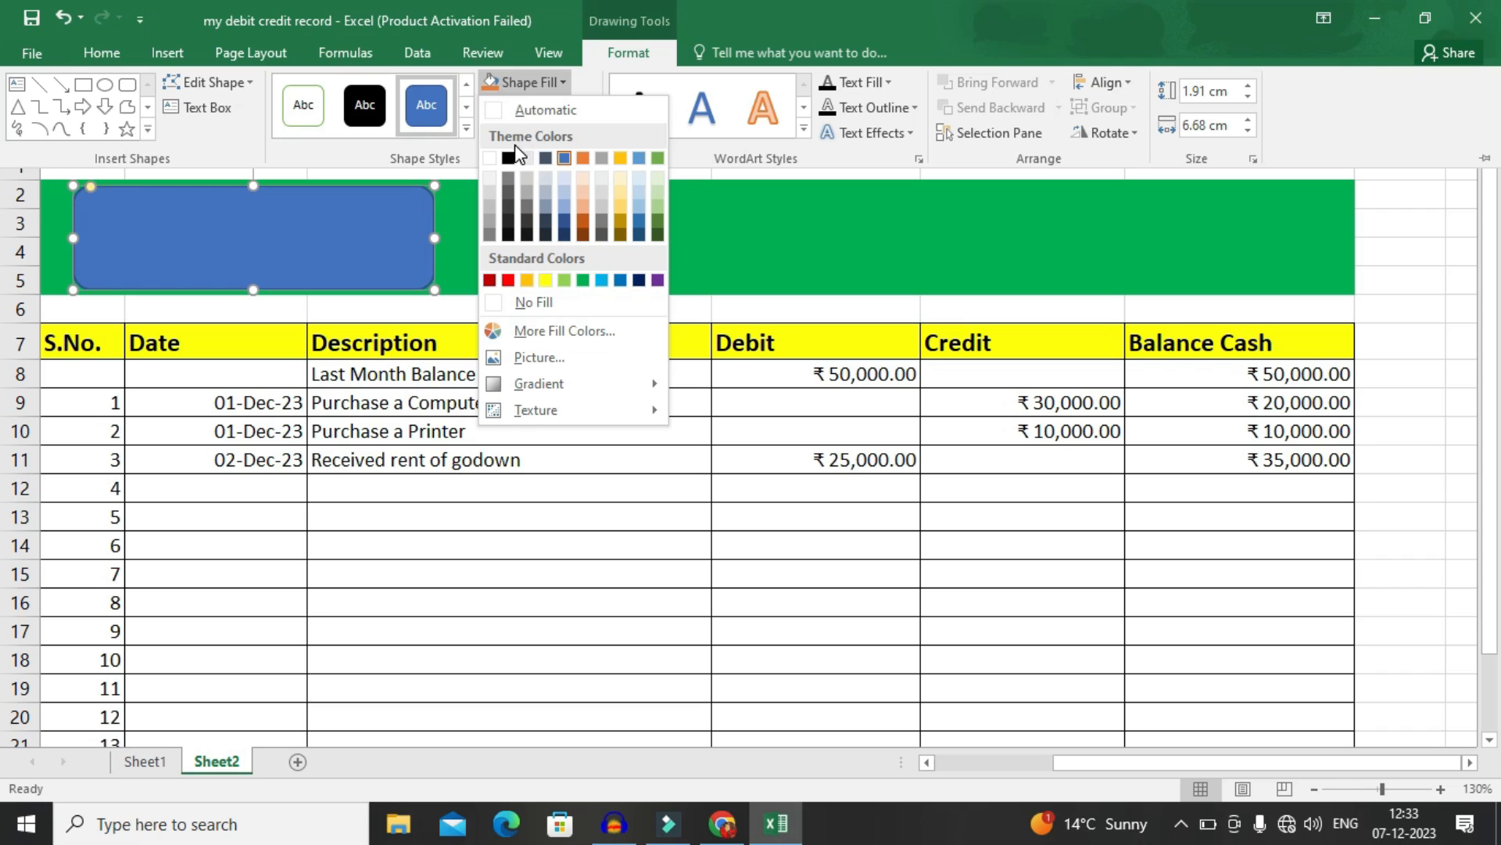
{"action": "left_click", "coordinate": [508, 280]}
{"action": "left_click", "coordinate": [548, 107]}
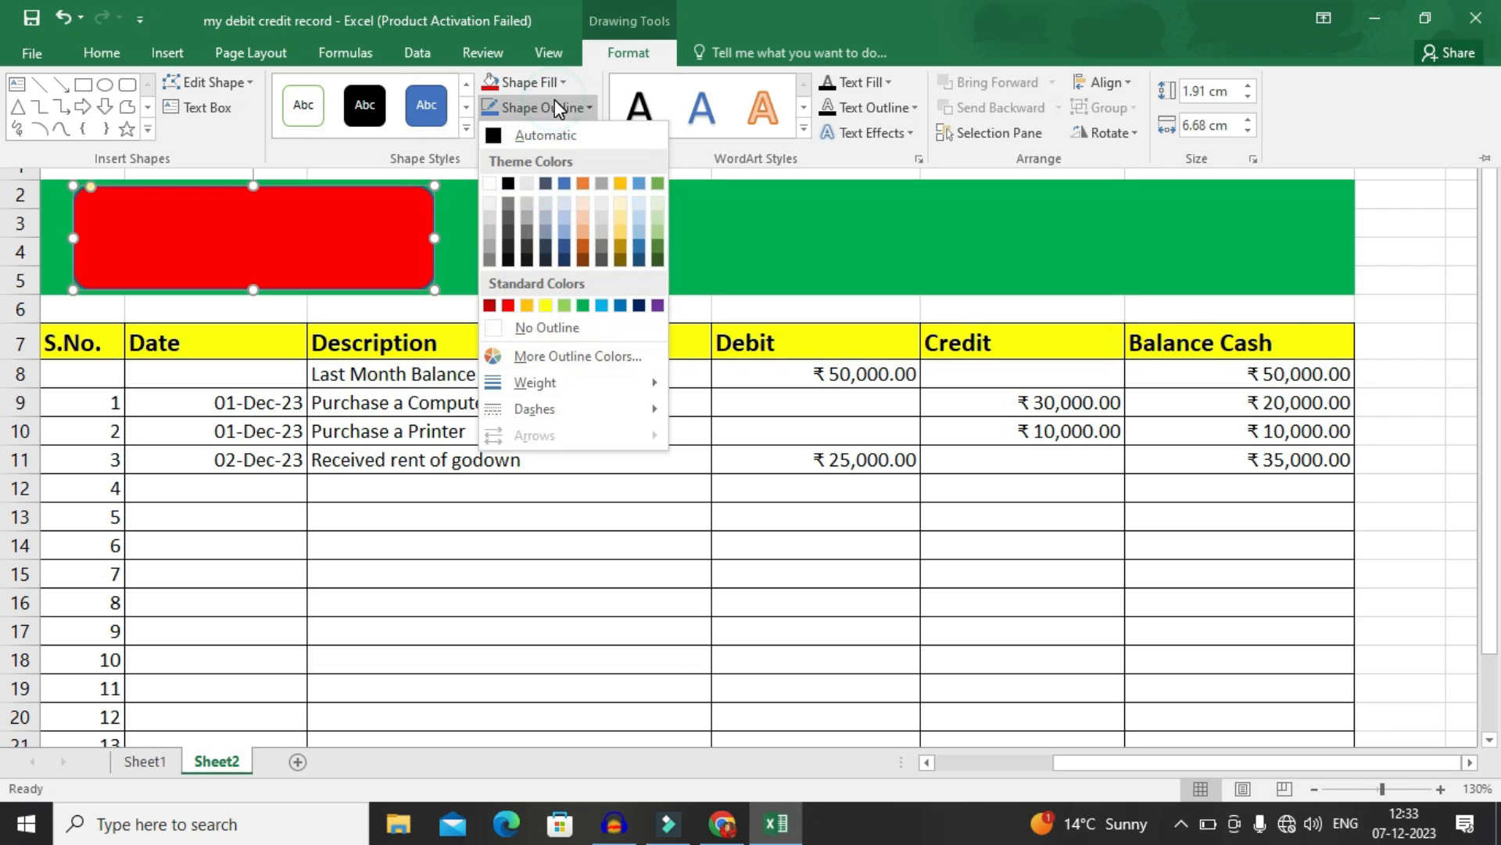
{"action": "left_click", "coordinate": [546, 327]}
Apply the centered inner shadow effect to the red rounded rectangle.
{"action": "left_click", "coordinate": [553, 136]}
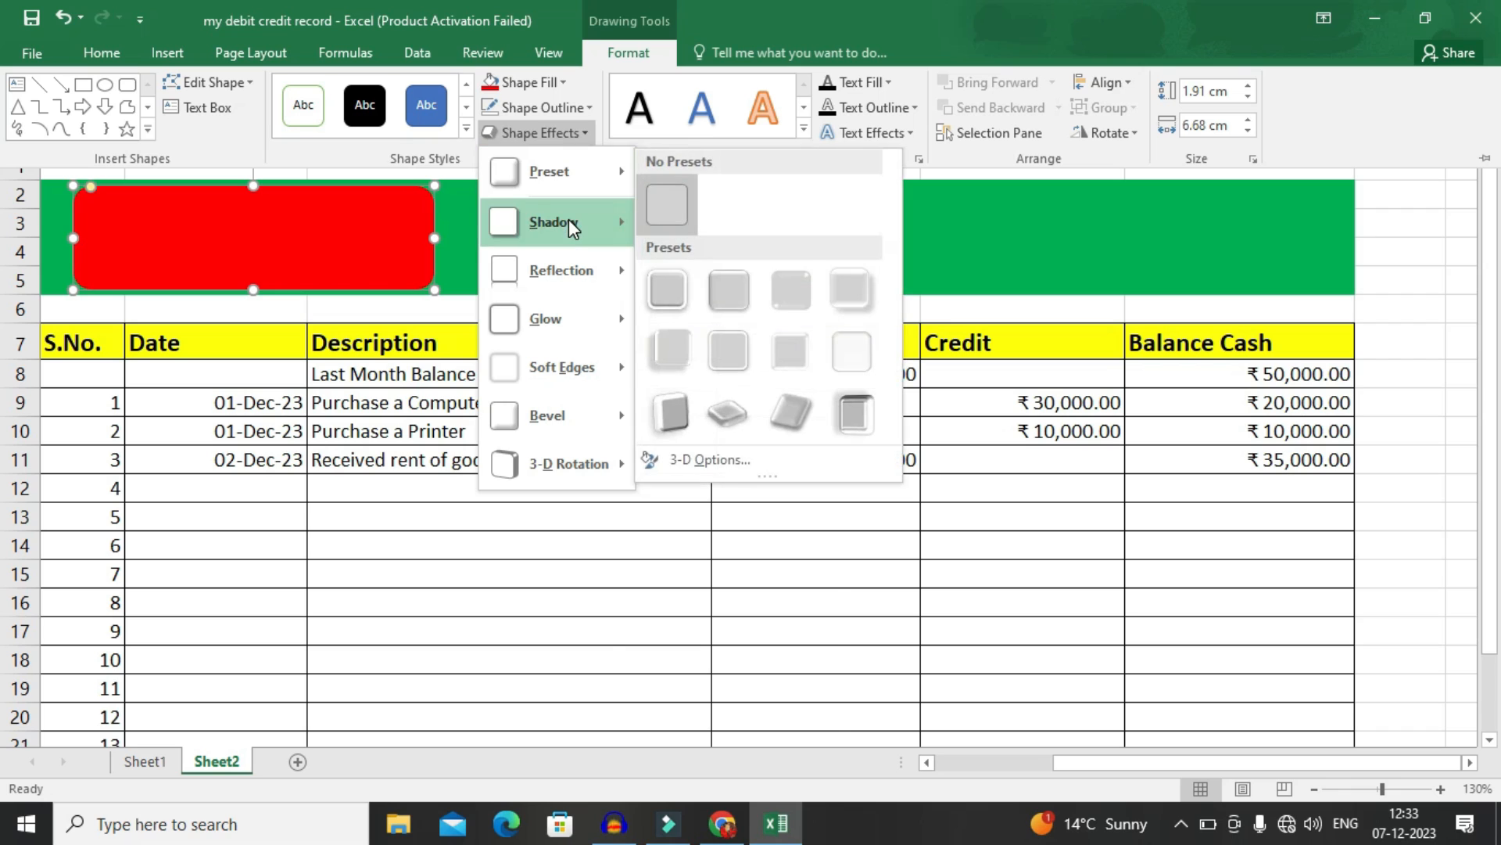
{"action": "mouse_move", "coordinate": [569, 221]}
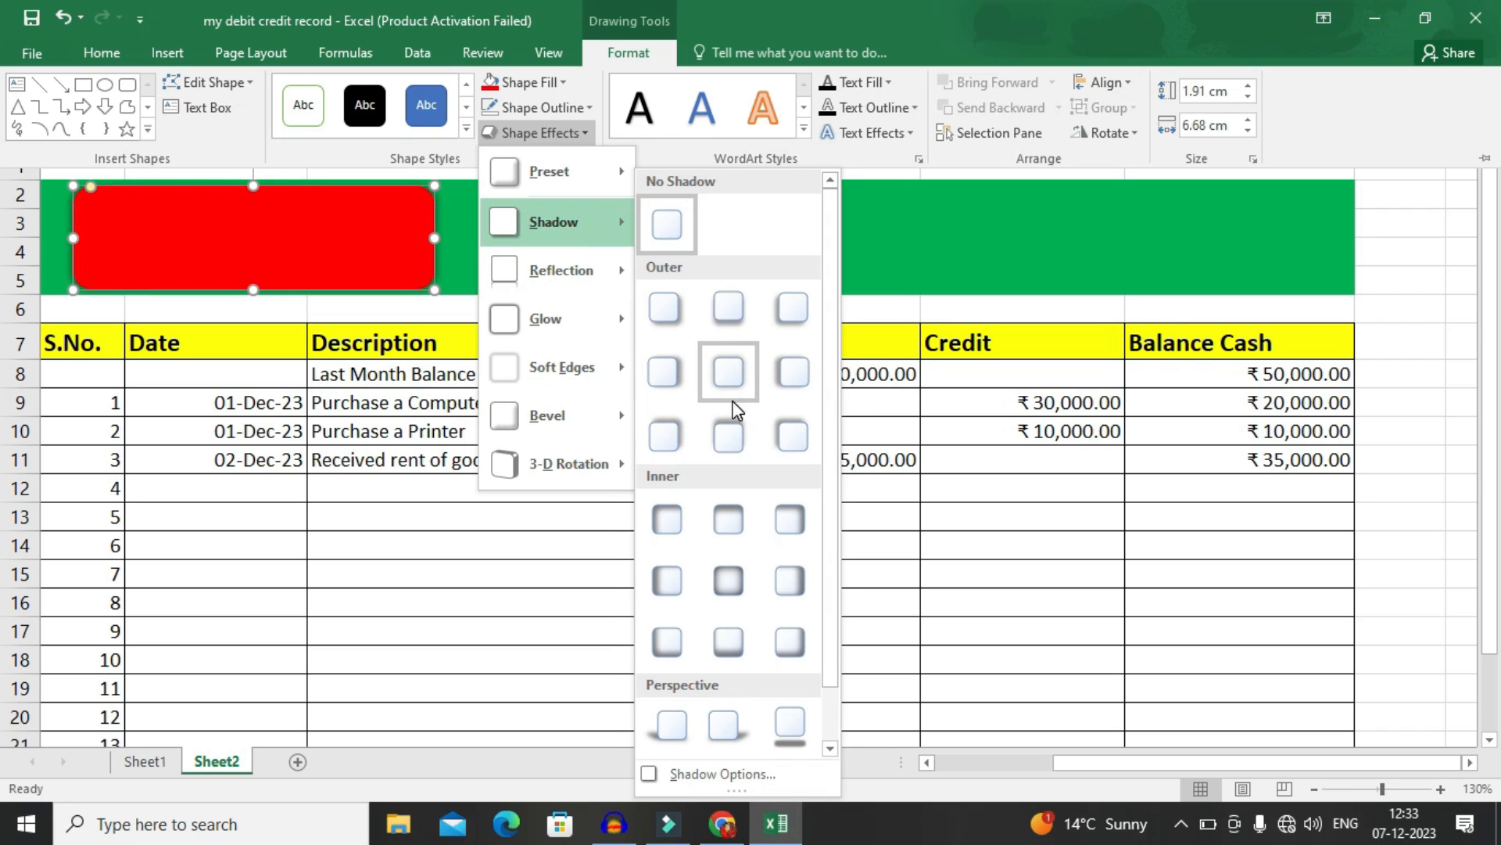
{"action": "left_click", "coordinate": [730, 561]}
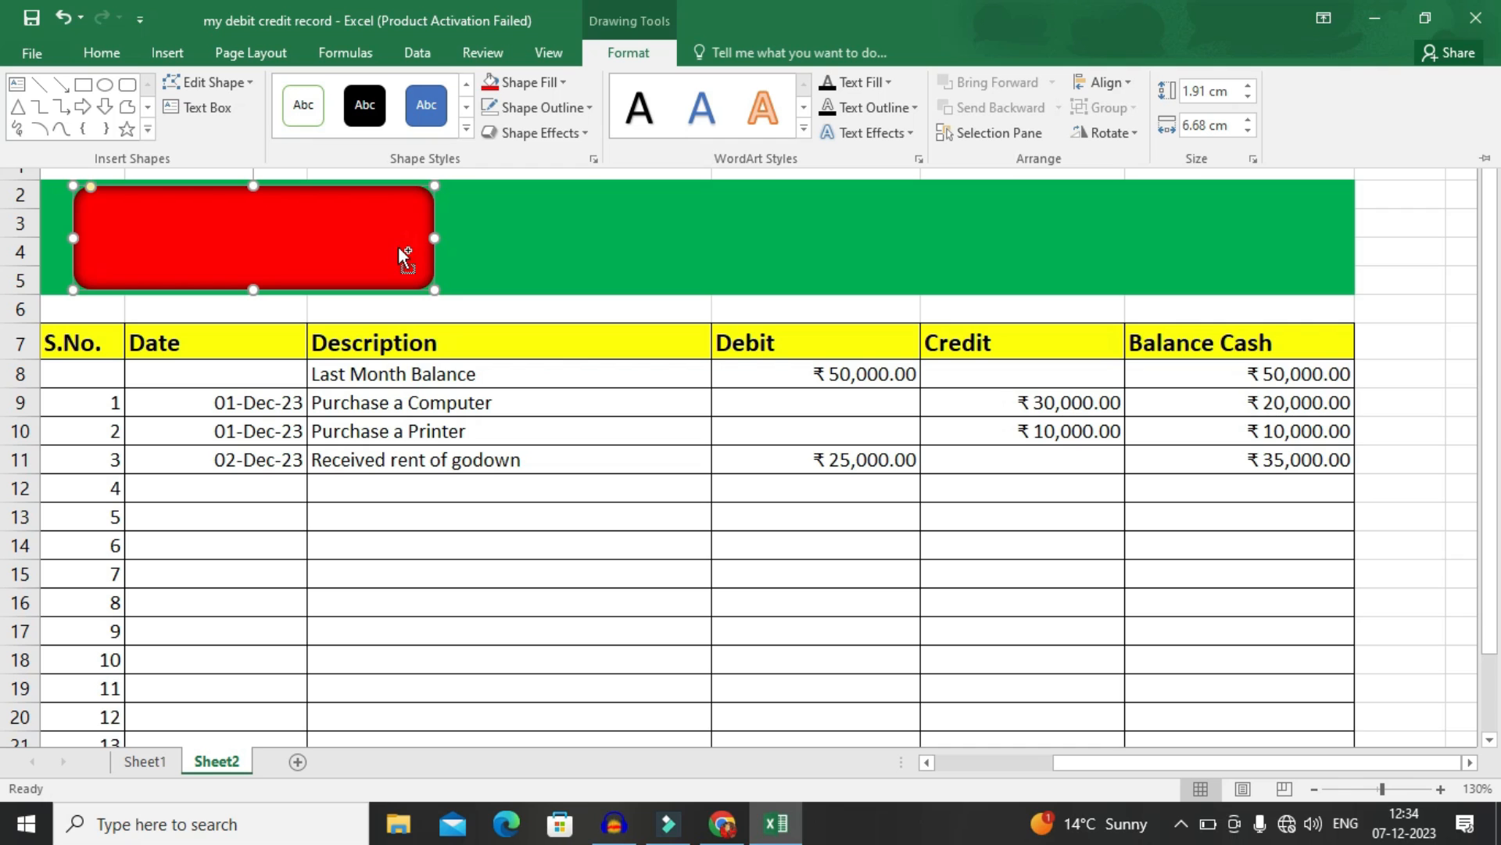
Duplicate the red rounded rectangle twice, placing one copy at the right end and one in the middle of the title block.
{"action": "key", "text": "ctrl+F1"}
{"action": "left_click_drag", "start_coordinate": [367, 249], "coordinate": [1171, 237]}
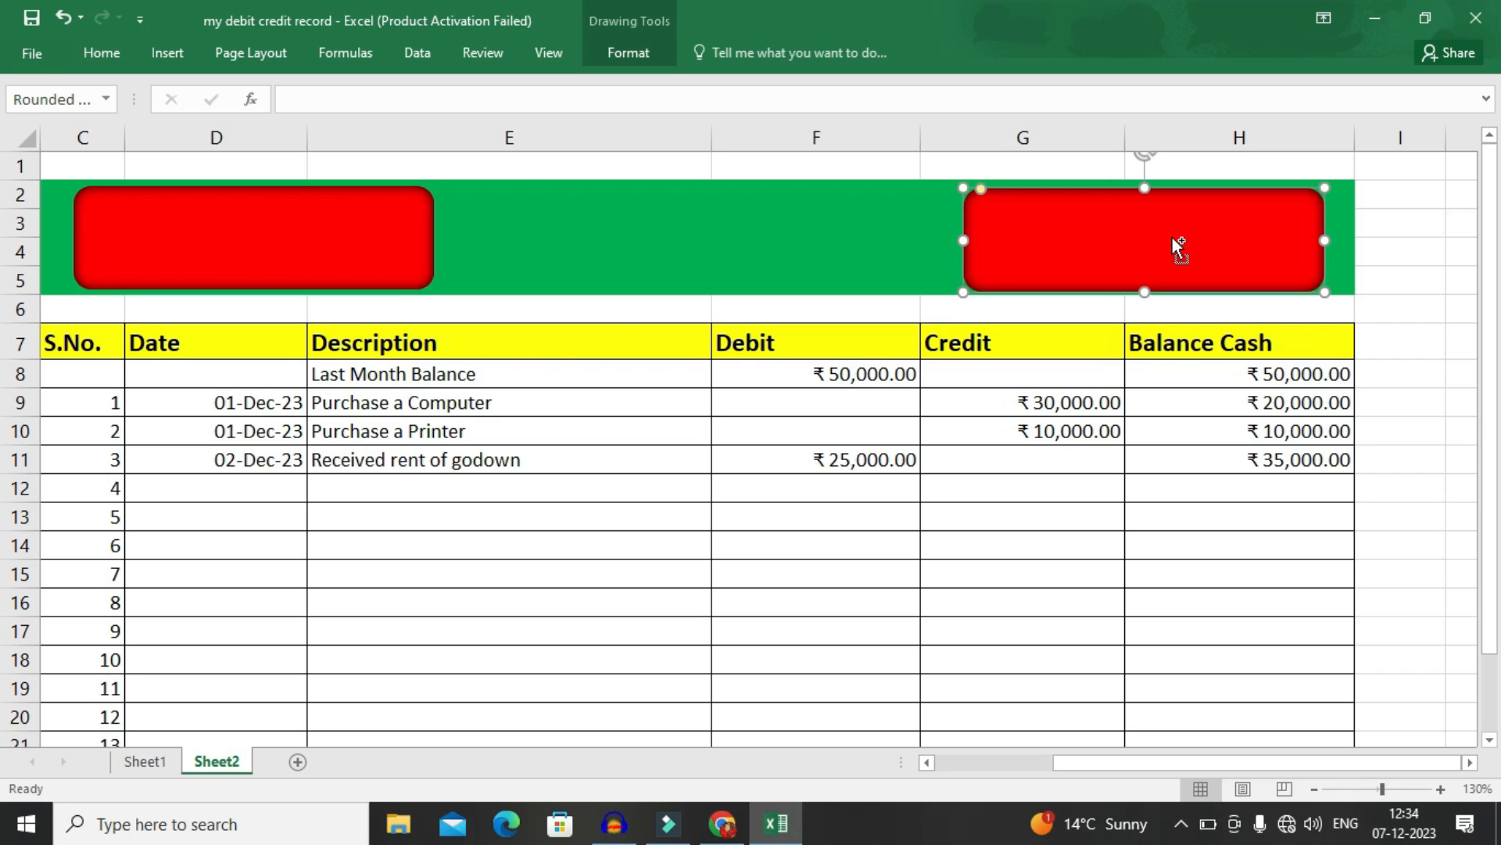
{"action": "left_click_drag", "start_coordinate": [1058, 231], "coordinate": [683, 226]}
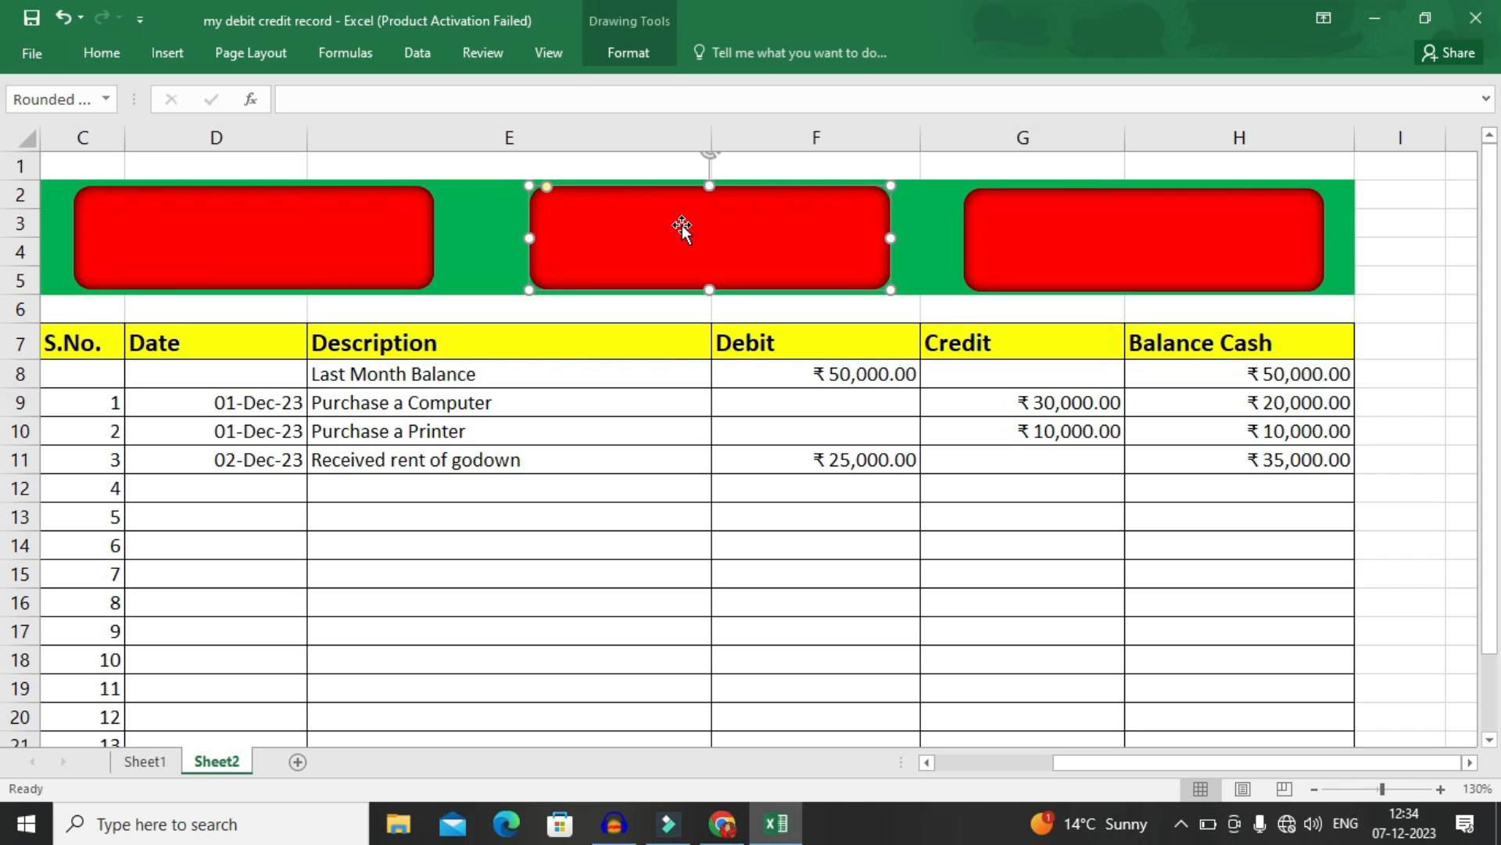
Nudge the middle red rectangle slightly left to even out the gaps between the three rectangles.
{"action": "key", "text": "Left"}
{"action": "key", "text": "Left"}
{"action": "key", "text": "Left"}
{"action": "key", "text": "Left"}
{"action": "key", "text": "Left"}
{"action": "key", "text": "Left"}
{"action": "key", "text": "Left"}
{"action": "key", "text": "Left"}
{"action": "key", "text": "Left"}
{"action": "key", "text": "Left"}
{"action": "key", "text": "Left"}
{"action": "key", "text": "Left"}
{"action": "key", "text": "Left"}
{"action": "key", "text": "Left"}
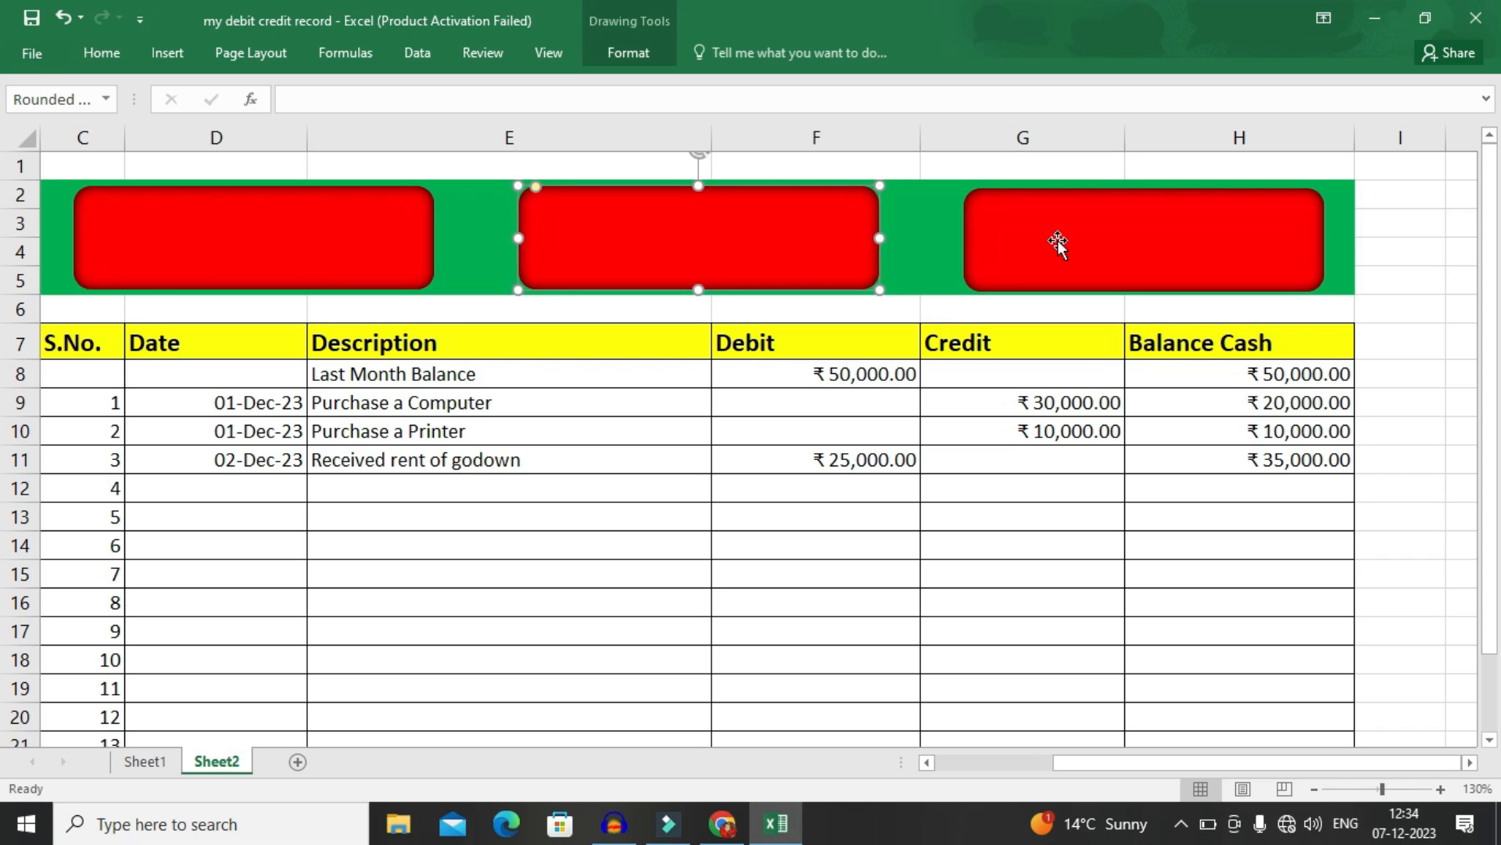
Nudge the rightmost red rectangle slightly up to line it up with the other two, and deselect it.
{"action": "left_click", "coordinate": [1071, 243]}
{"action": "key", "text": "Up"}
{"action": "key", "text": "Up"}
{"action": "key", "text": "Up"}
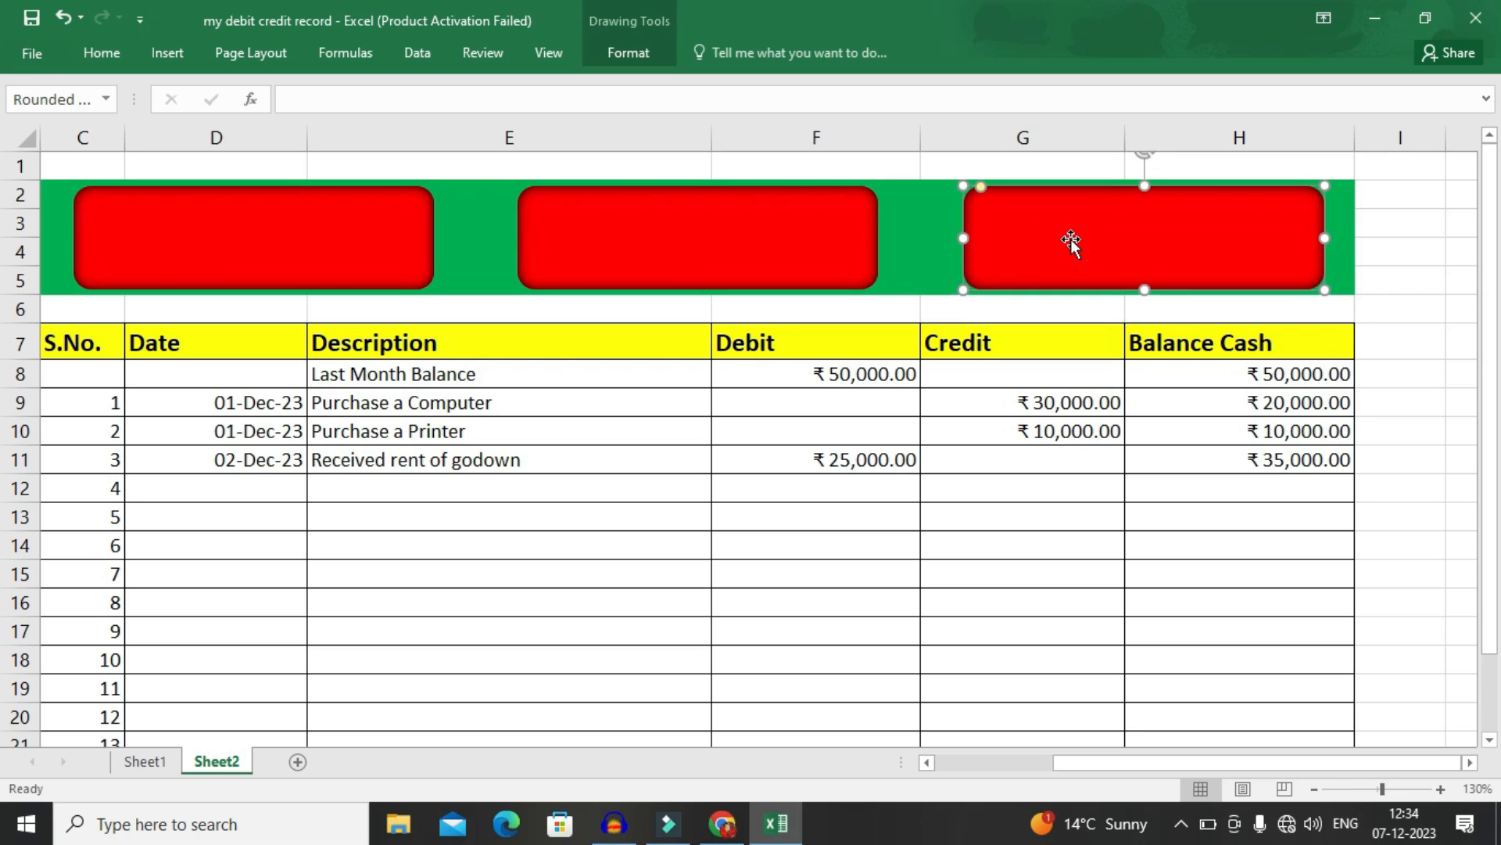
{"action": "key", "text": "Up"}
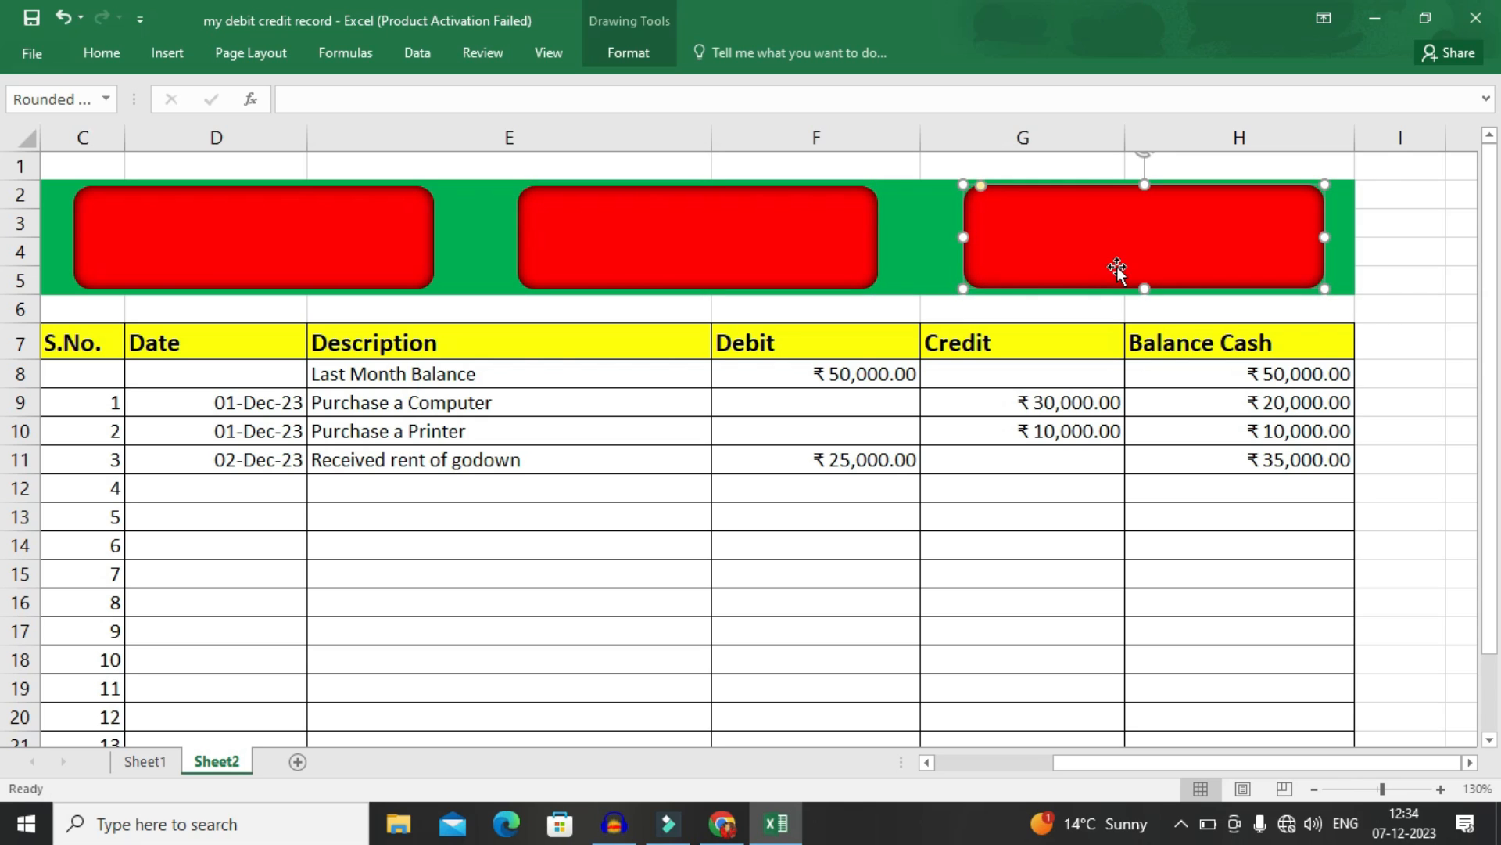
{"action": "left_click", "coordinate": [1457, 368]}
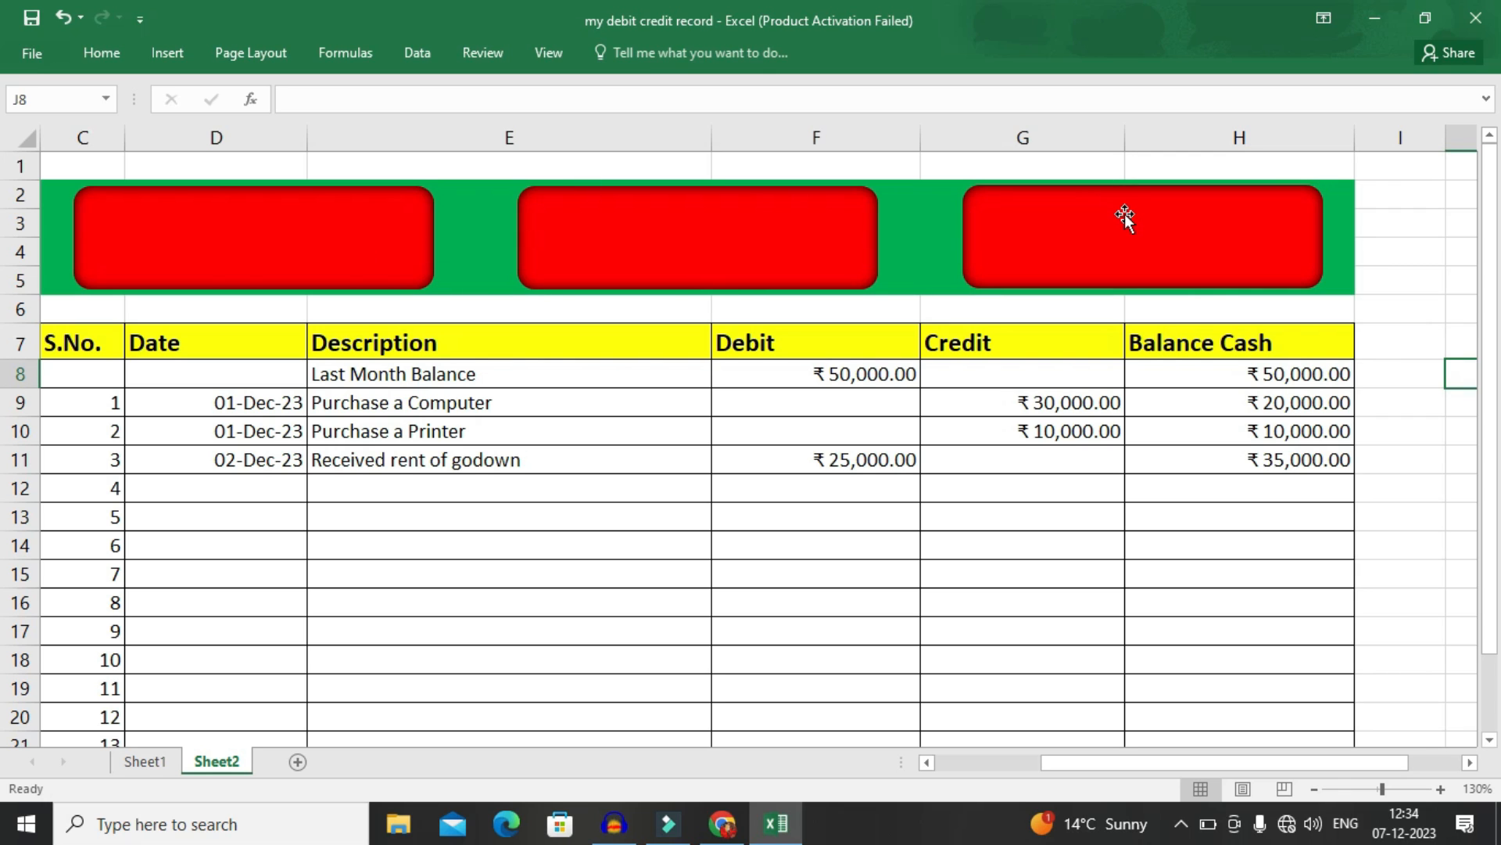
Copy the three icon pictures from the Sheet1 header cards and paste them into Sheet2.
{"action": "left_click", "coordinate": [147, 762]}
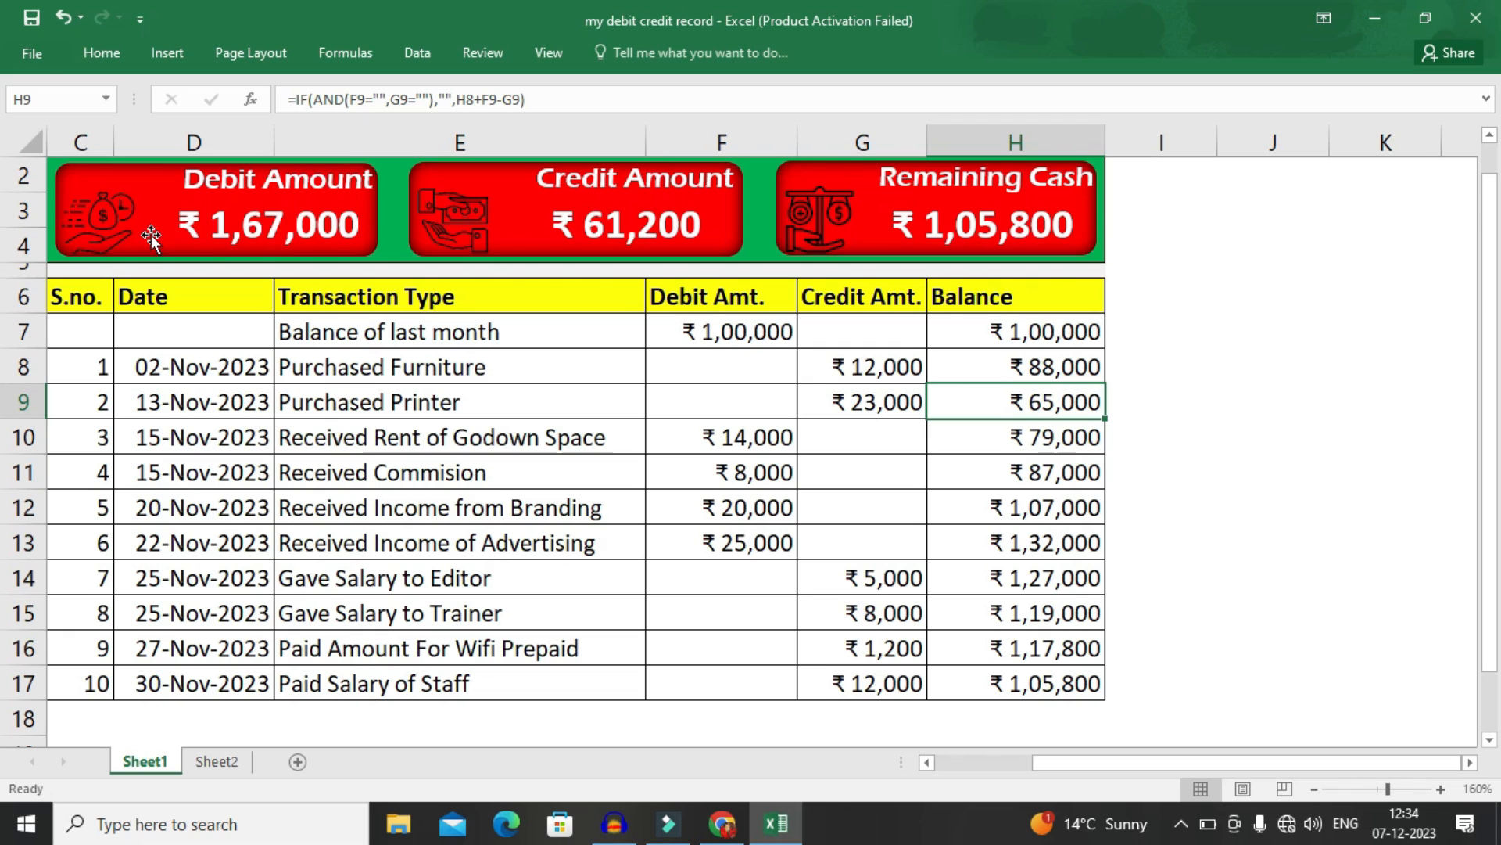
{"action": "left_click", "coordinate": [117, 230]}
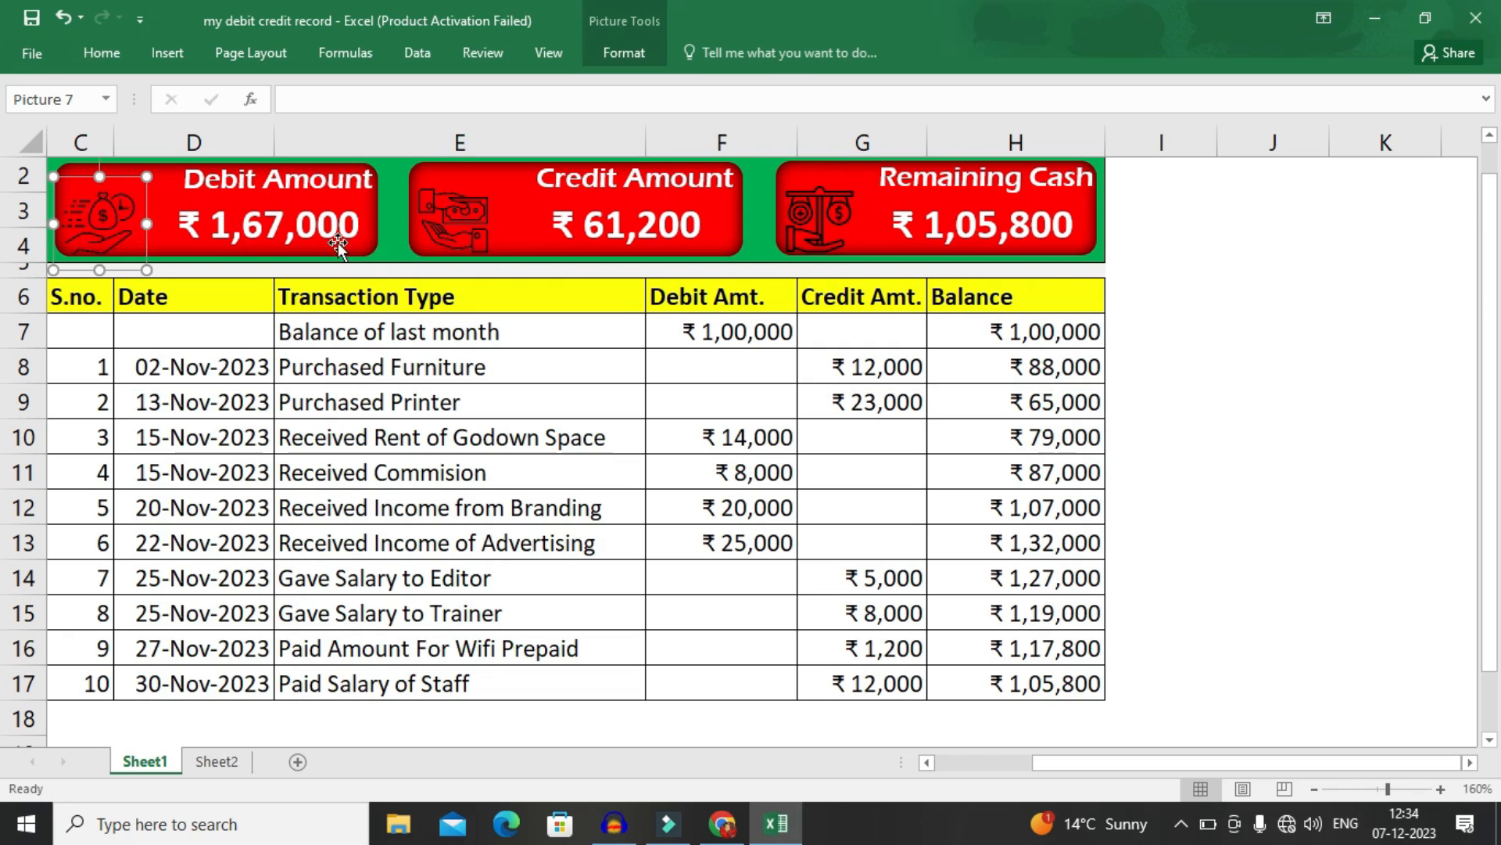
{"action": "left_click", "coordinate": [469, 205], "text": "ctrl"}
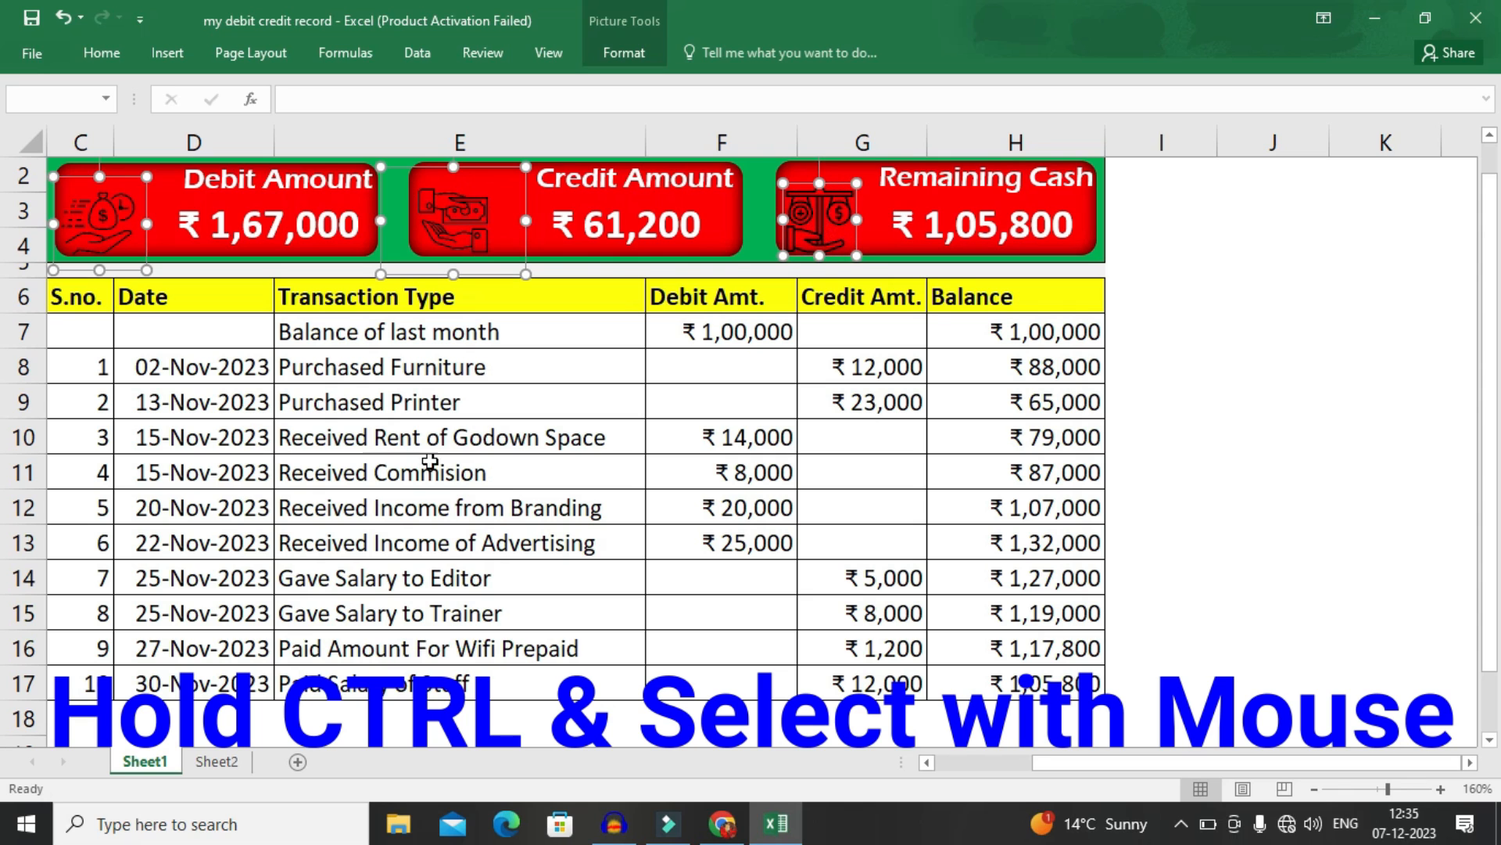
{"action": "left_click", "coordinate": [216, 764]}
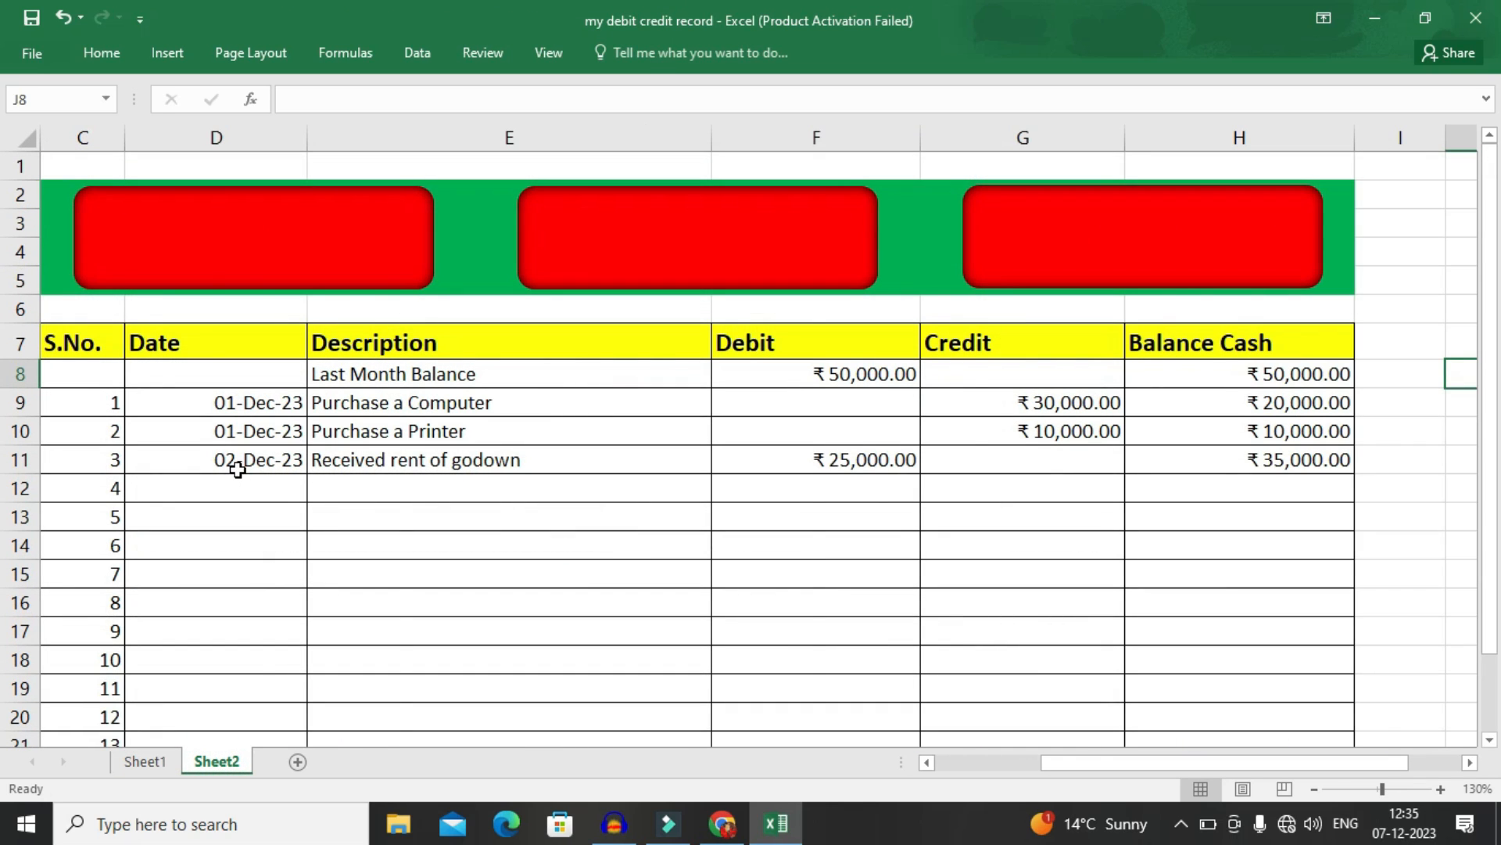
{"action": "key", "text": "ctrl+v"}
Place the pasted icons at the left side of the red rectangles: money bag, cash in hands and balance scale from left to right.
{"action": "left_click_drag", "start_coordinate": [1196, 763], "coordinate": [1133, 764]}
{"action": "left_click_drag", "start_coordinate": [1215, 438], "coordinate": [63, 360]}
{"action": "left_click_drag", "start_coordinate": [1301, 766], "coordinate": [1249, 765]}
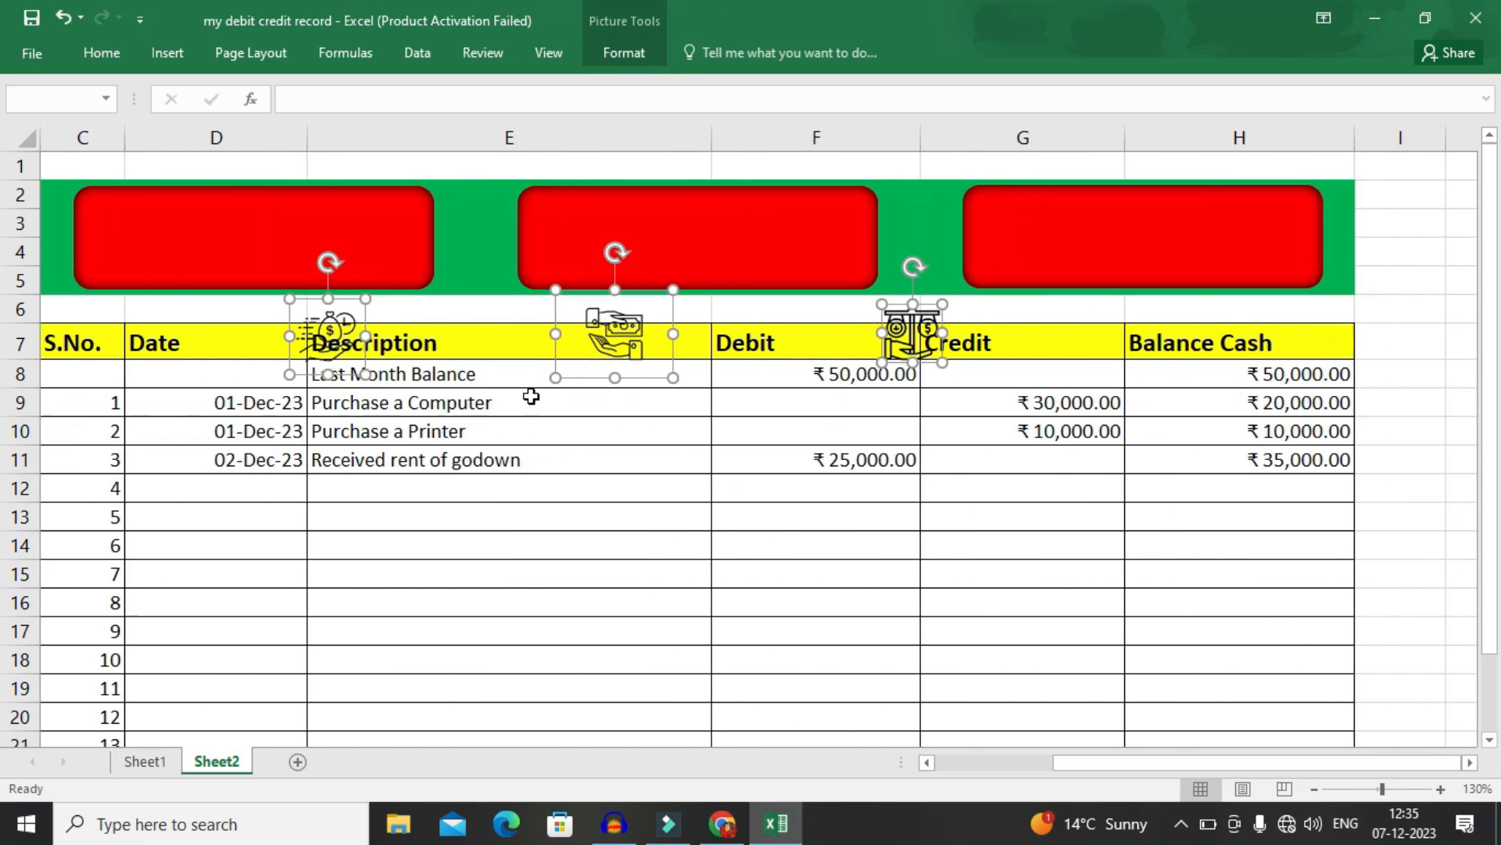
{"action": "left_click", "coordinate": [436, 464]}
{"action": "left_click_drag", "start_coordinate": [345, 327], "coordinate": [141, 235]}
{"action": "left_click_drag", "start_coordinate": [618, 336], "coordinate": [574, 239]}
{"action": "left_click_drag", "start_coordinate": [916, 328], "coordinate": [1005, 234]}
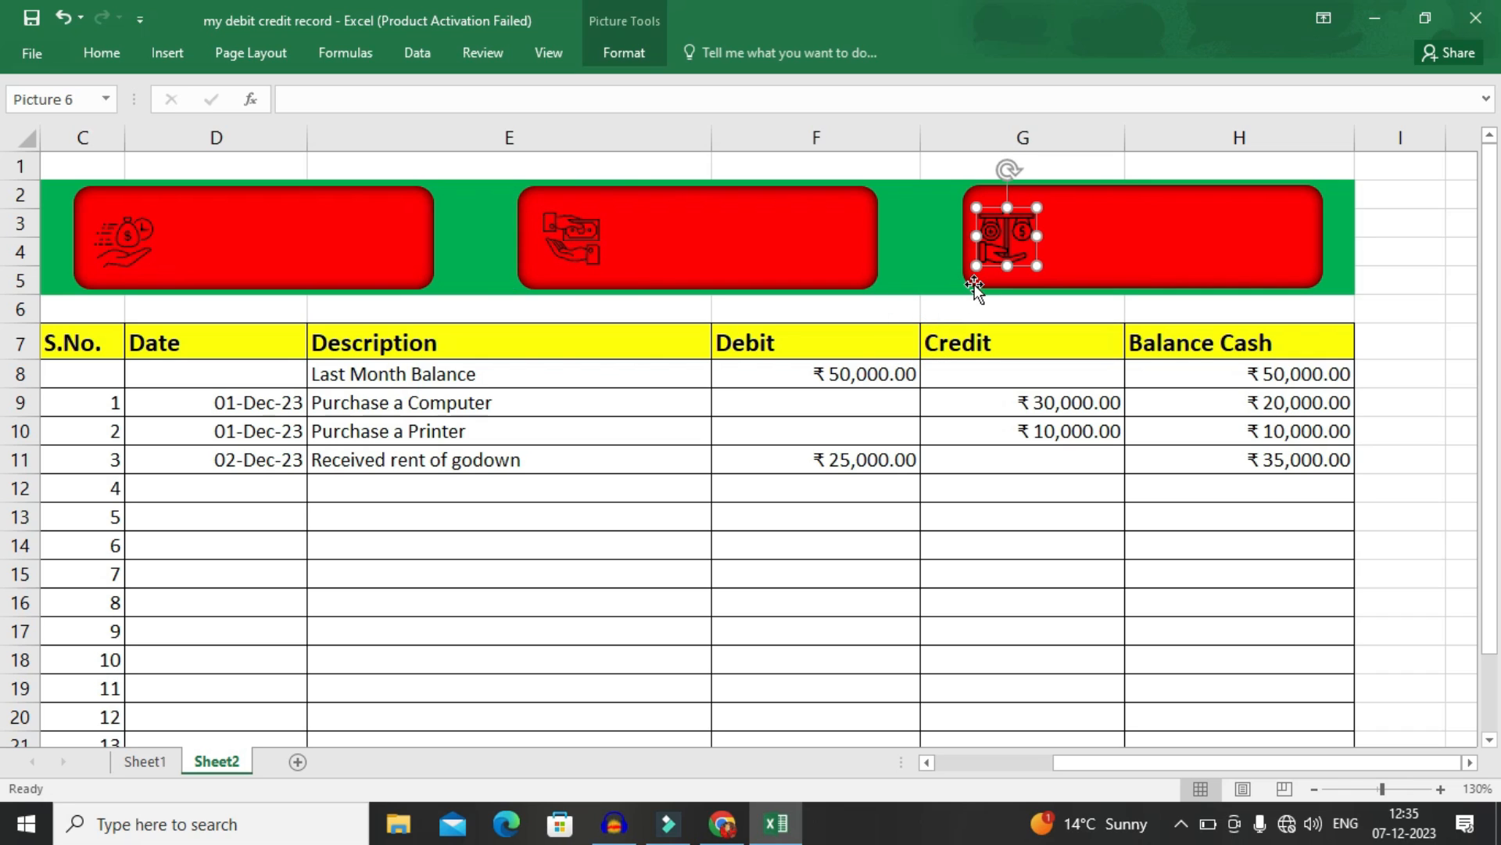
Enlarge the balance scale icon on the rightmost red rectangle and nudge it down to fit inside.
{"action": "left_click_drag", "start_coordinate": [1037, 208], "coordinate": [1067, 180]}
{"action": "key", "text": "Down"}
{"action": "key", "text": "Down"}
{"action": "key", "text": "Down"}
{"action": "key", "text": "Down"}
{"action": "key", "text": "Down"}
{"action": "key", "text": "Down"}
{"action": "key", "text": "Down"}
Enlarge the cash-in-hands icon on the middle red rectangle and nudge it to fit at the rectangle's left side.
{"action": "left_click", "coordinate": [599, 242]}
{"action": "left_click_drag", "start_coordinate": [637, 175], "coordinate": [685, 157]}
{"action": "key", "text": "Down"}
{"action": "key", "text": "Down"}
{"action": "key", "text": "Down"}
{"action": "key", "text": "Down"}
{"action": "key", "text": "Down"}
{"action": "key", "text": "Down"}
{"action": "key", "text": "Down"}
{"action": "key", "text": "Down"}
{"action": "key", "text": "Down"}
{"action": "key", "text": "Down"}
{"action": "key", "text": "Down"}
{"action": "key", "text": "Down"}
{"action": "key", "text": "Down"}
{"action": "key", "text": "Left"}
{"action": "key", "text": "Left"}
{"action": "key", "text": "Left"}
{"action": "key", "text": "Left"}
{"action": "key", "text": "Left"}
{"action": "key", "text": "Left"}
{"action": "key", "text": "Left"}
{"action": "key", "text": "Left"}
{"action": "key", "text": "Left"}
{"action": "key", "text": "Left"}
{"action": "key", "text": "Left"}
{"action": "key", "text": "Left"}
{"action": "key", "text": "Left"}
{"action": "key", "text": "Left"}
{"action": "key", "text": "Left"}
{"action": "key", "text": "Left"}
{"action": "key", "text": "Left"}
{"action": "key", "text": "Left"}
{"action": "key", "text": "Left"}
{"action": "key", "text": "Left"}
{"action": "key", "text": "Right"}
{"action": "key", "text": "Right"}
{"action": "key", "text": "Right"}
{"action": "key", "text": "Right"}
{"action": "key", "text": "Right"}
{"action": "key", "text": "Right"}
{"action": "left_click_drag", "start_coordinate": [656, 174], "coordinate": [668, 167]}
Enlarge the money bag icon to fill the height of the leftmost red rectangle.
{"action": "left_click", "coordinate": [128, 238]}
{"action": "mouse_move", "coordinate": [163, 204]}
{"action": "left_mouse_down"}
{"action": "mouse_move", "coordinate": [219, 185]}
{"action": "mouse_move", "coordinate": [234, 150]}
{"action": "mouse_move", "coordinate": [169, 213]}
{"action": "left_mouse_up"}
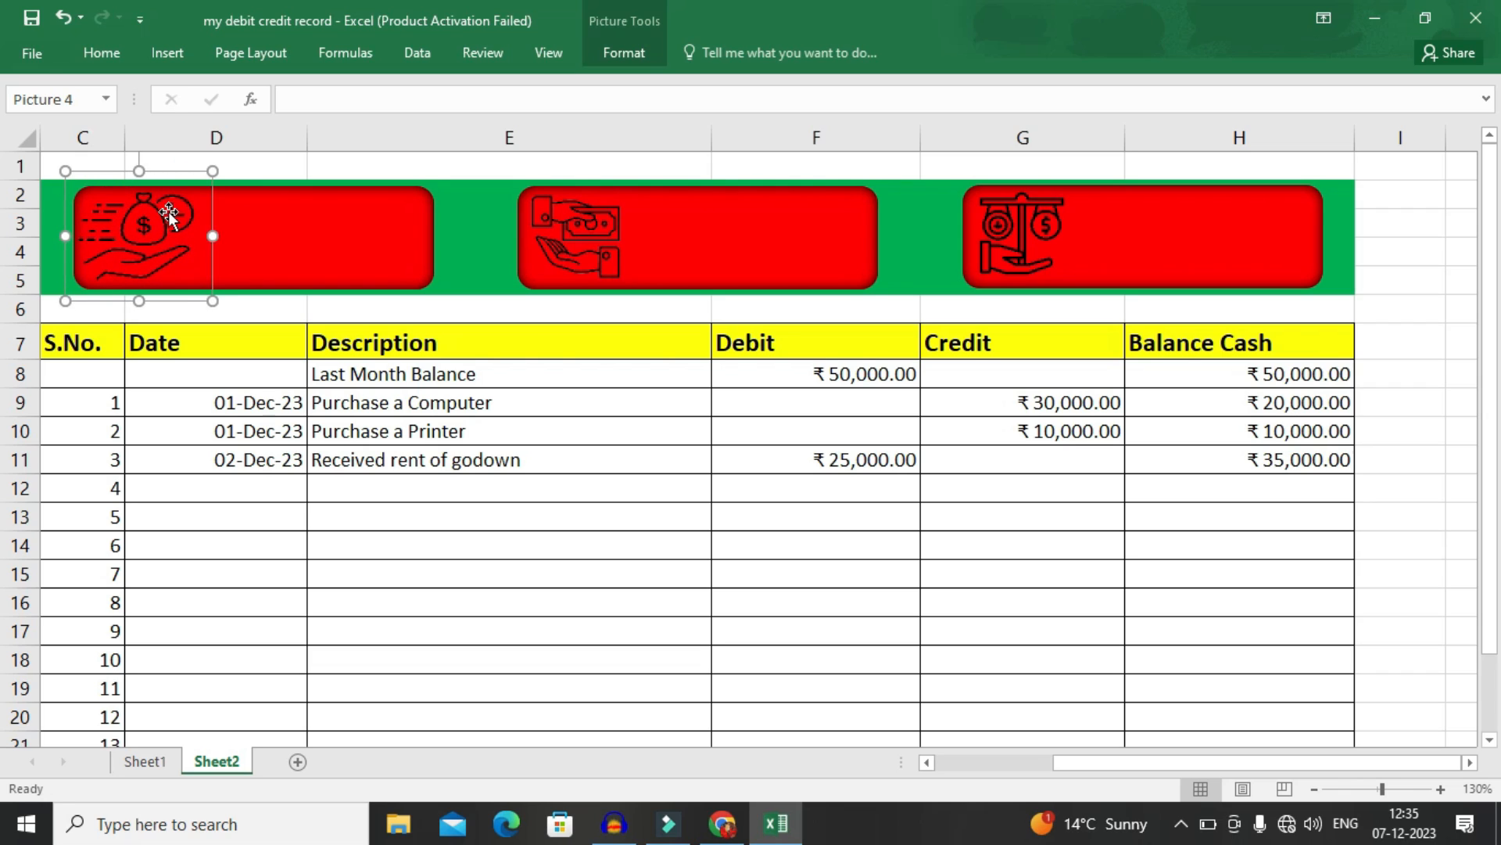
{"action": "key", "text": "Escape"}
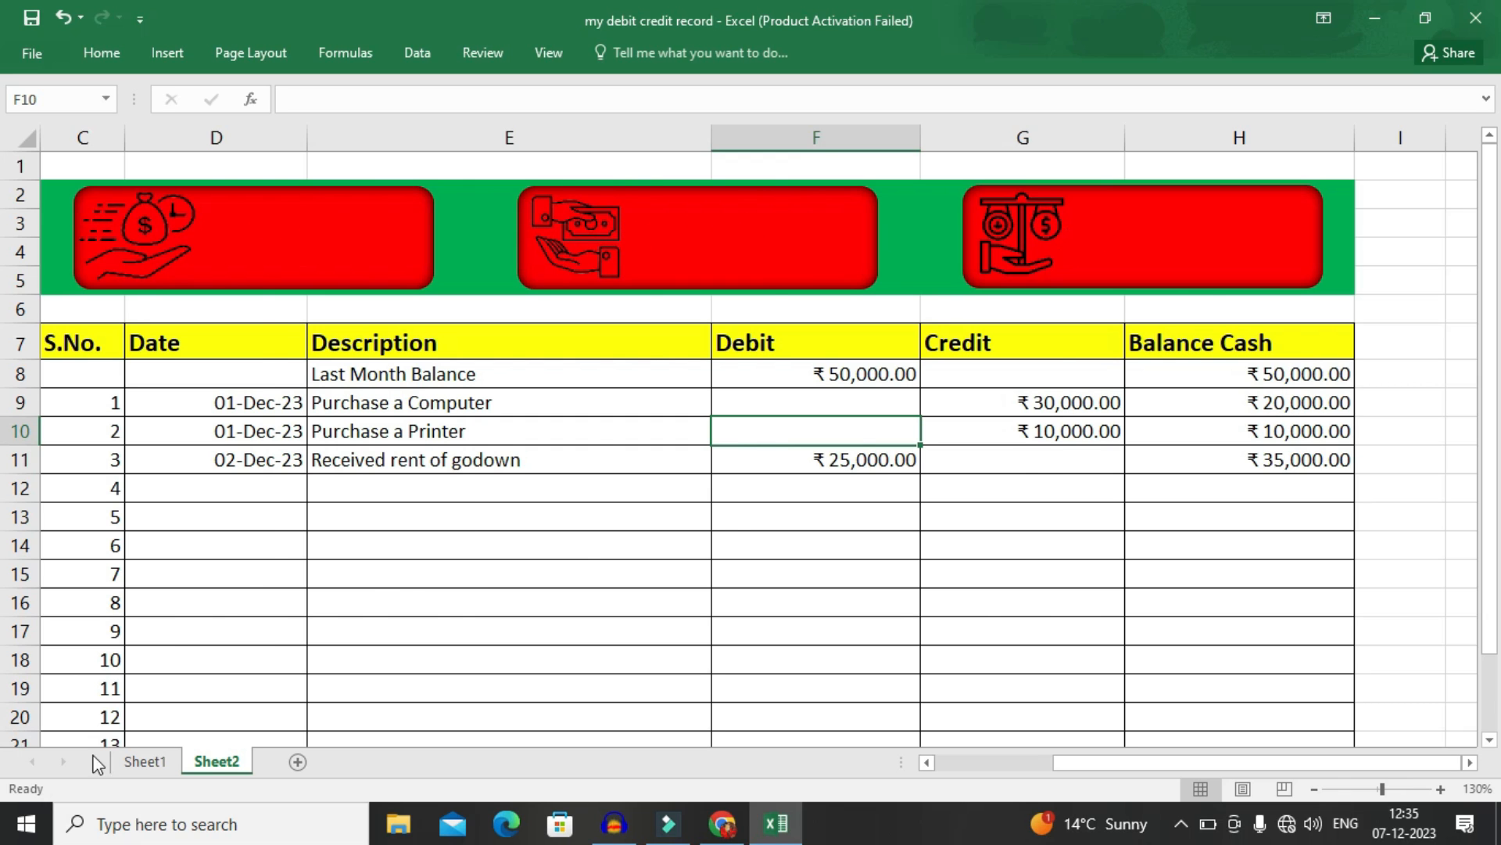
Draw a rectangle about 0.98 cm high and 4.68 cm wide beside the money bag icon in Sheet2, with the text DEBIT AMOUNT.
{"action": "left_click", "coordinate": [139, 762]}
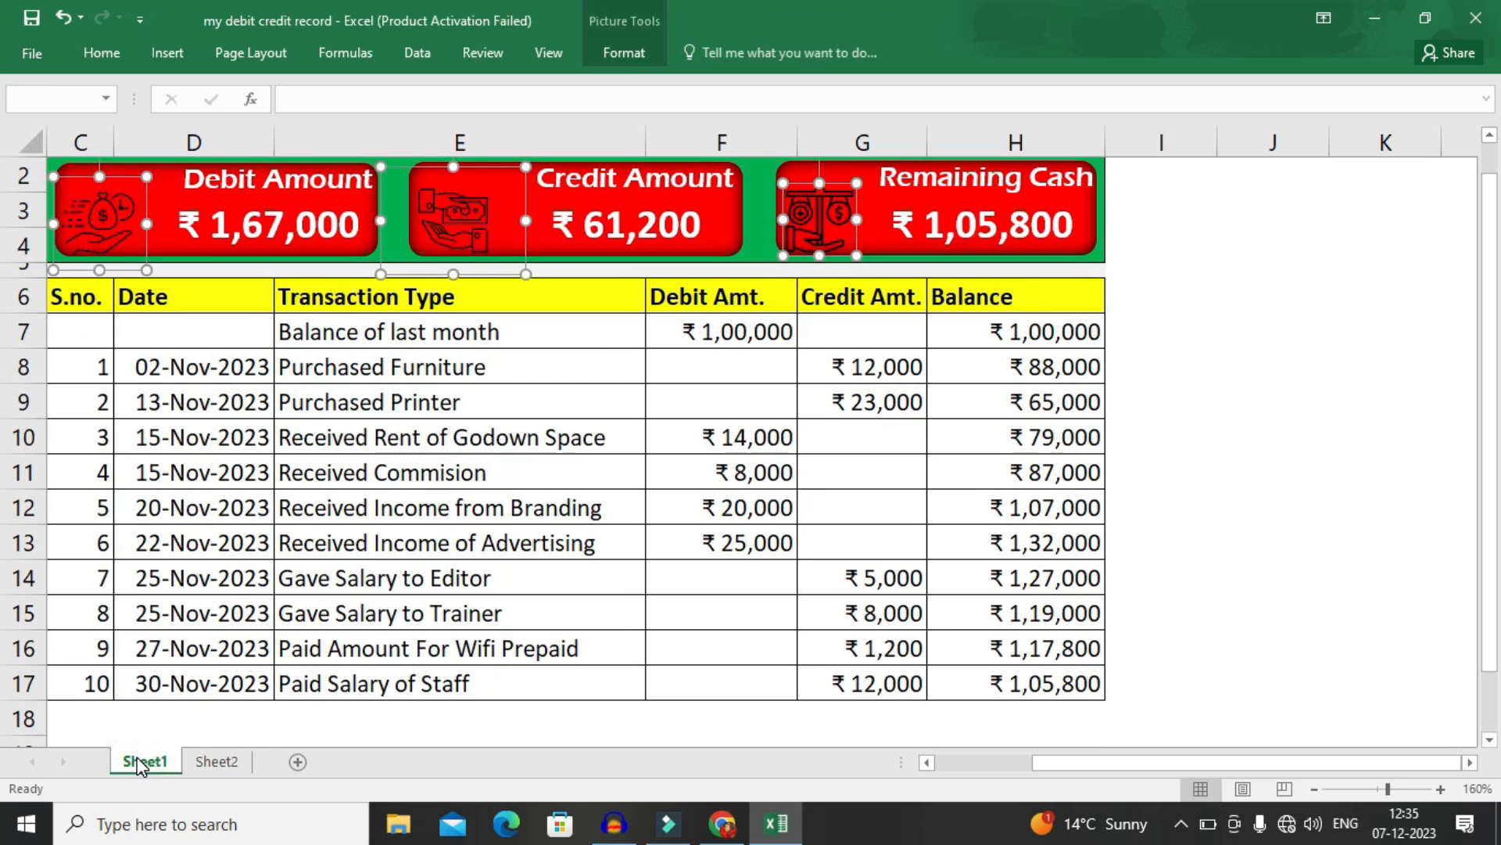
{"action": "left_click", "coordinate": [212, 762]}
{"action": "left_click", "coordinate": [167, 53]}
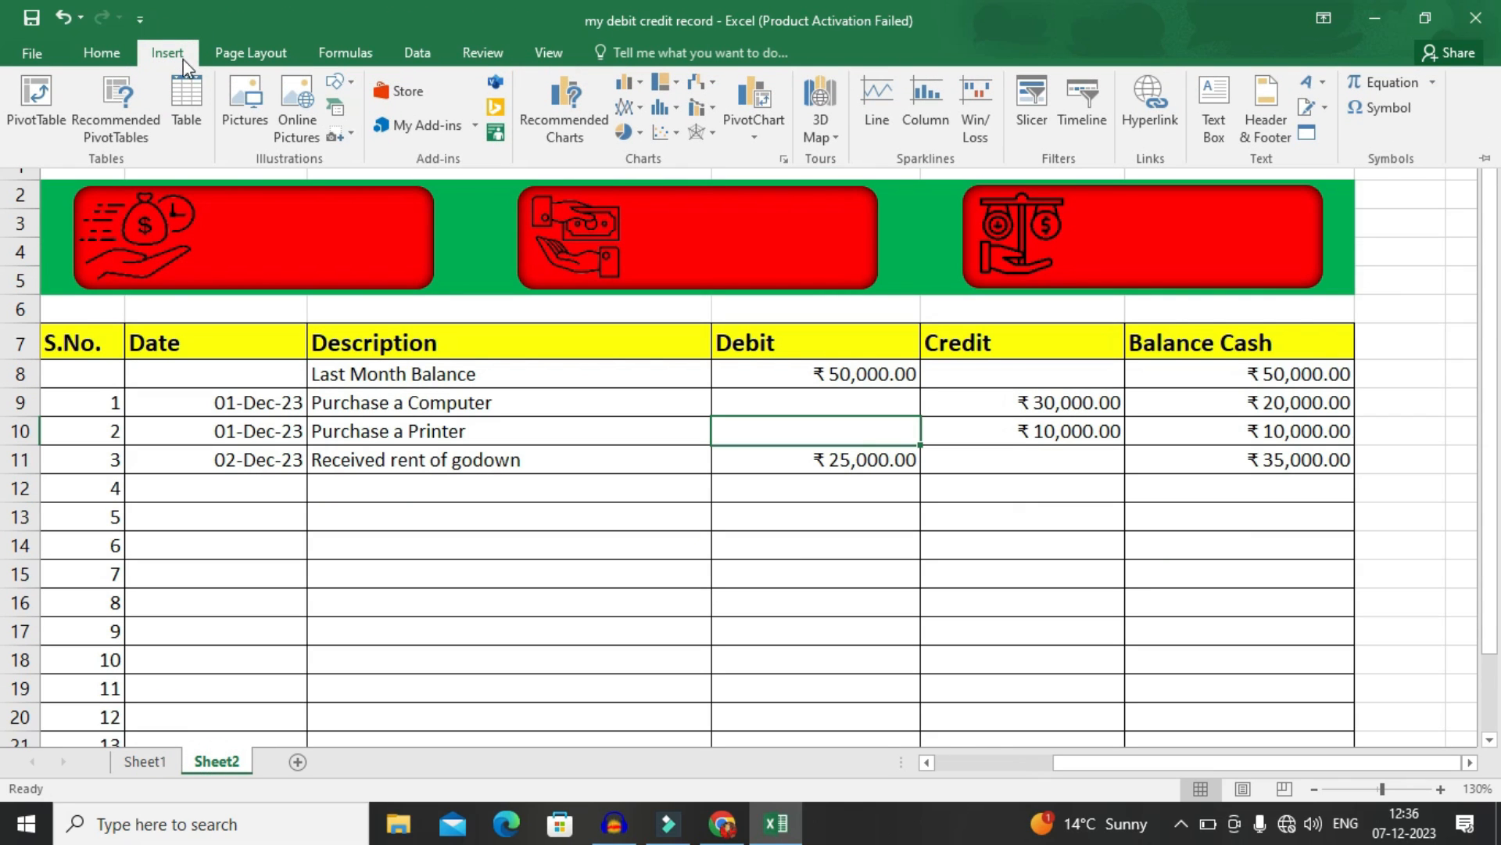
{"action": "left_click", "coordinate": [350, 86]}
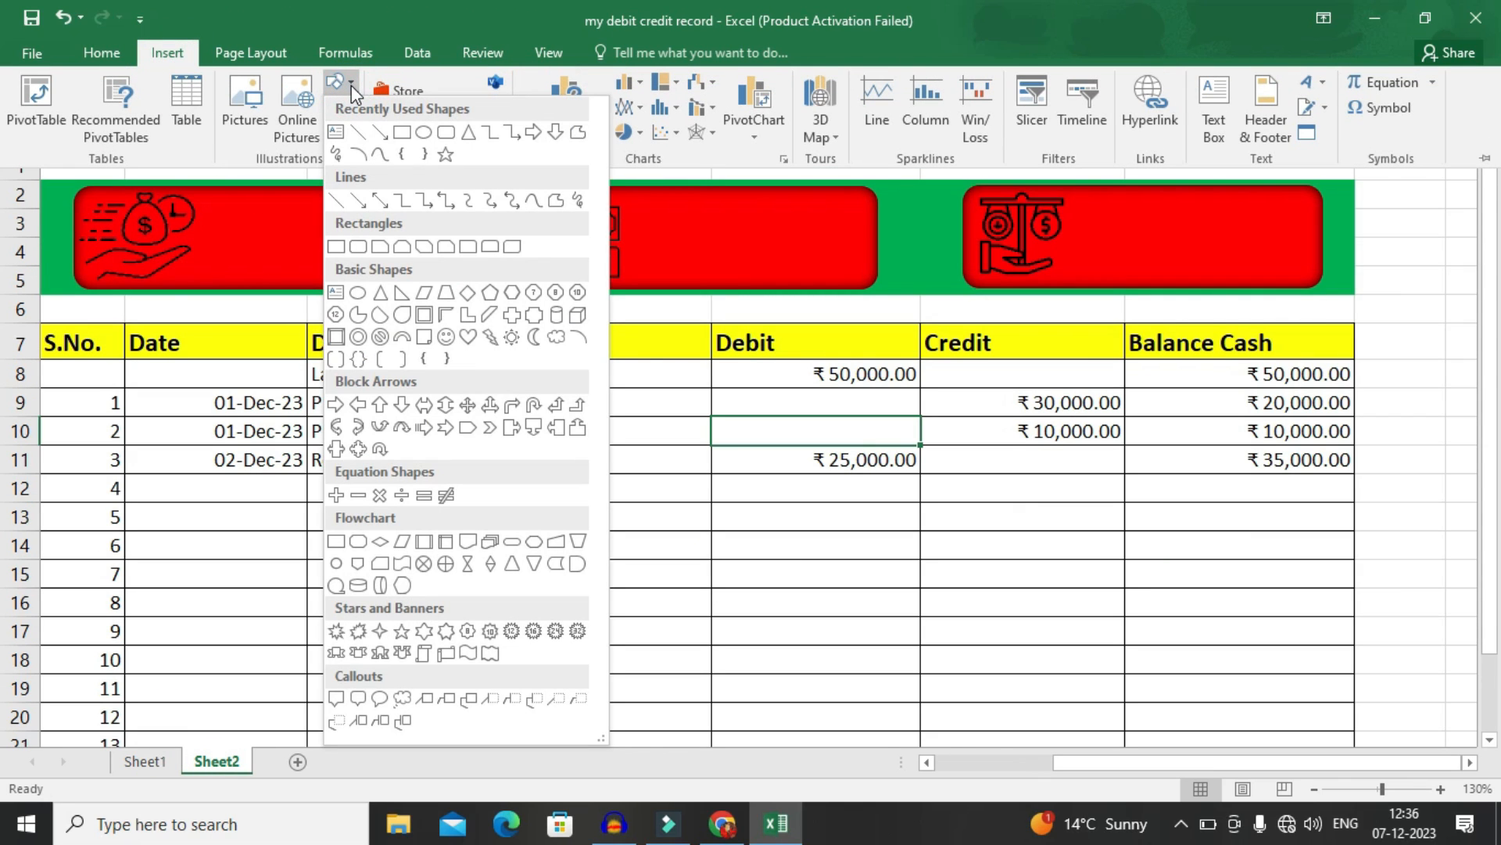
{"action": "left_click", "coordinate": [400, 130]}
{"action": "mouse_move", "coordinate": [199, 188]}
{"action": "left_mouse_down"}
{"action": "mouse_move", "coordinate": [245, 224]}
{"action": "mouse_move", "coordinate": [439, 225]}
{"action": "mouse_move", "coordinate": [452, 241]}
{"action": "left_mouse_up"}
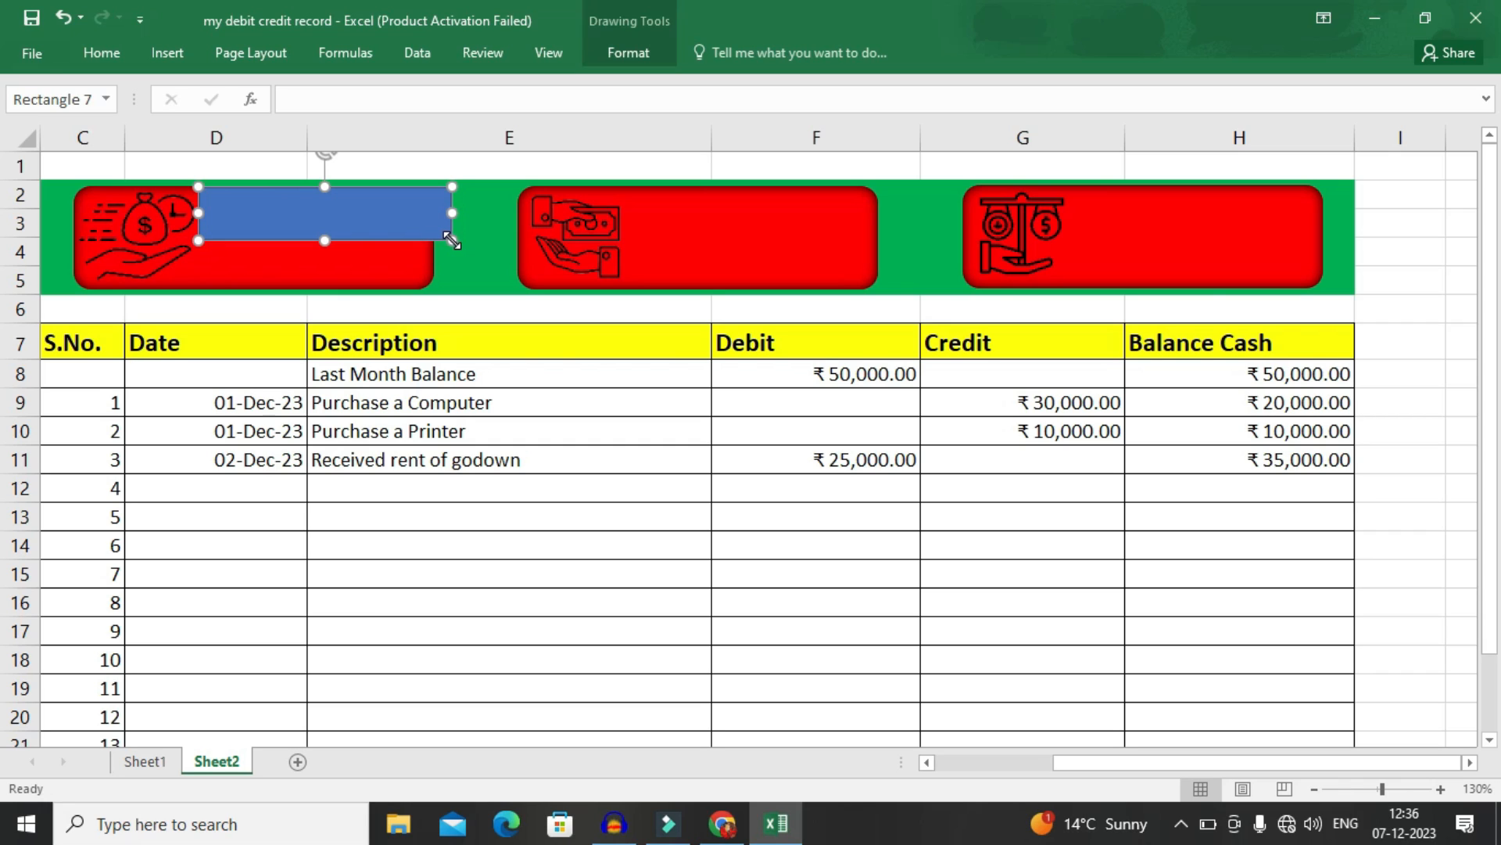
{"action": "type", "text": "DEBIT AMOUNT"}
Remove the fill and the outline of the DEBIT AMOUNT rectangle.
{"action": "left_click", "coordinate": [630, 54]}
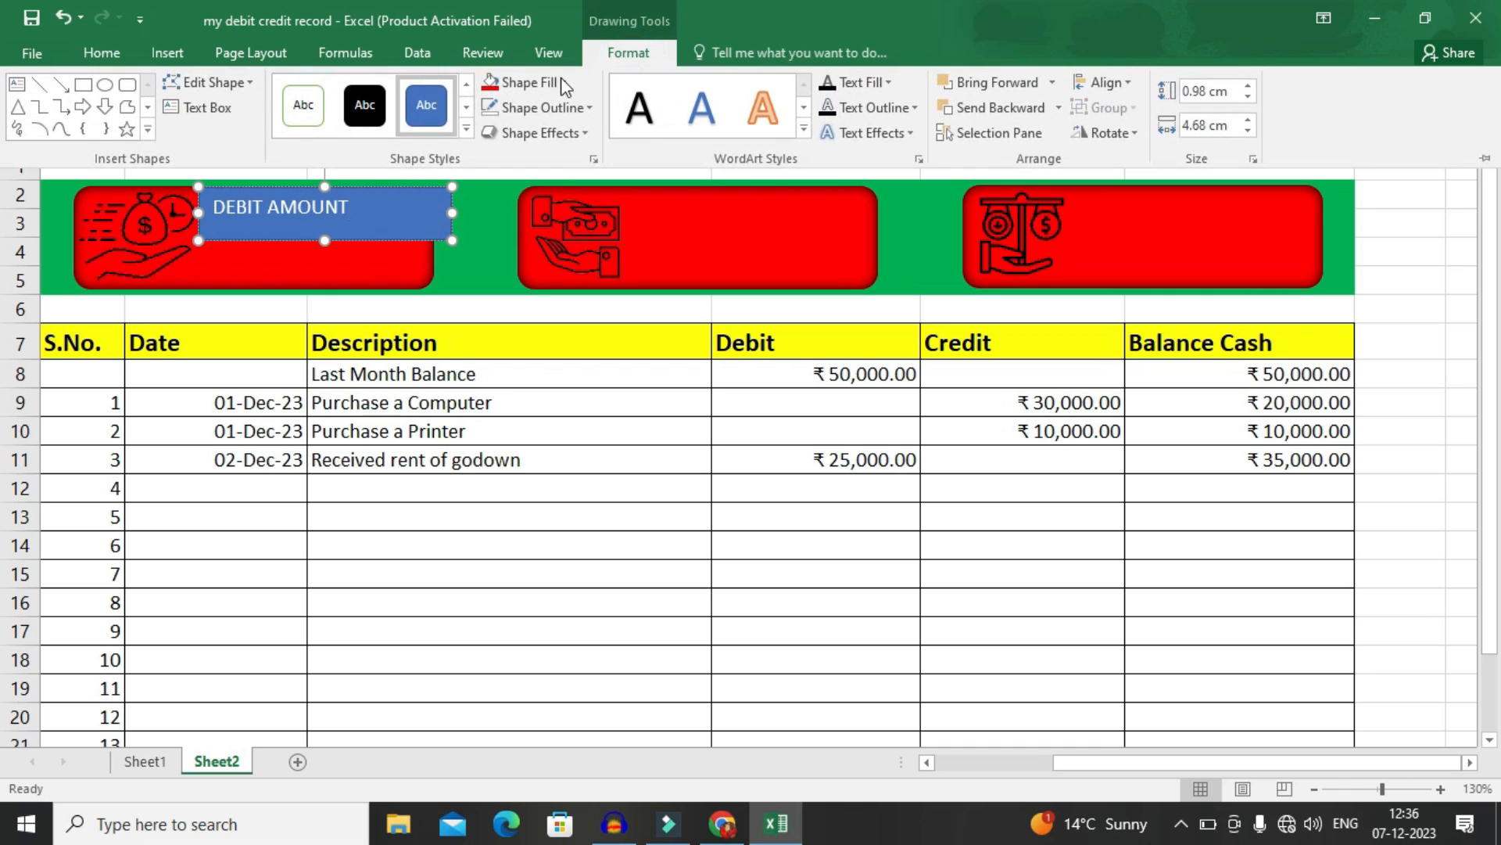
{"action": "left_click", "coordinate": [544, 82]}
{"action": "left_click", "coordinate": [540, 303]}
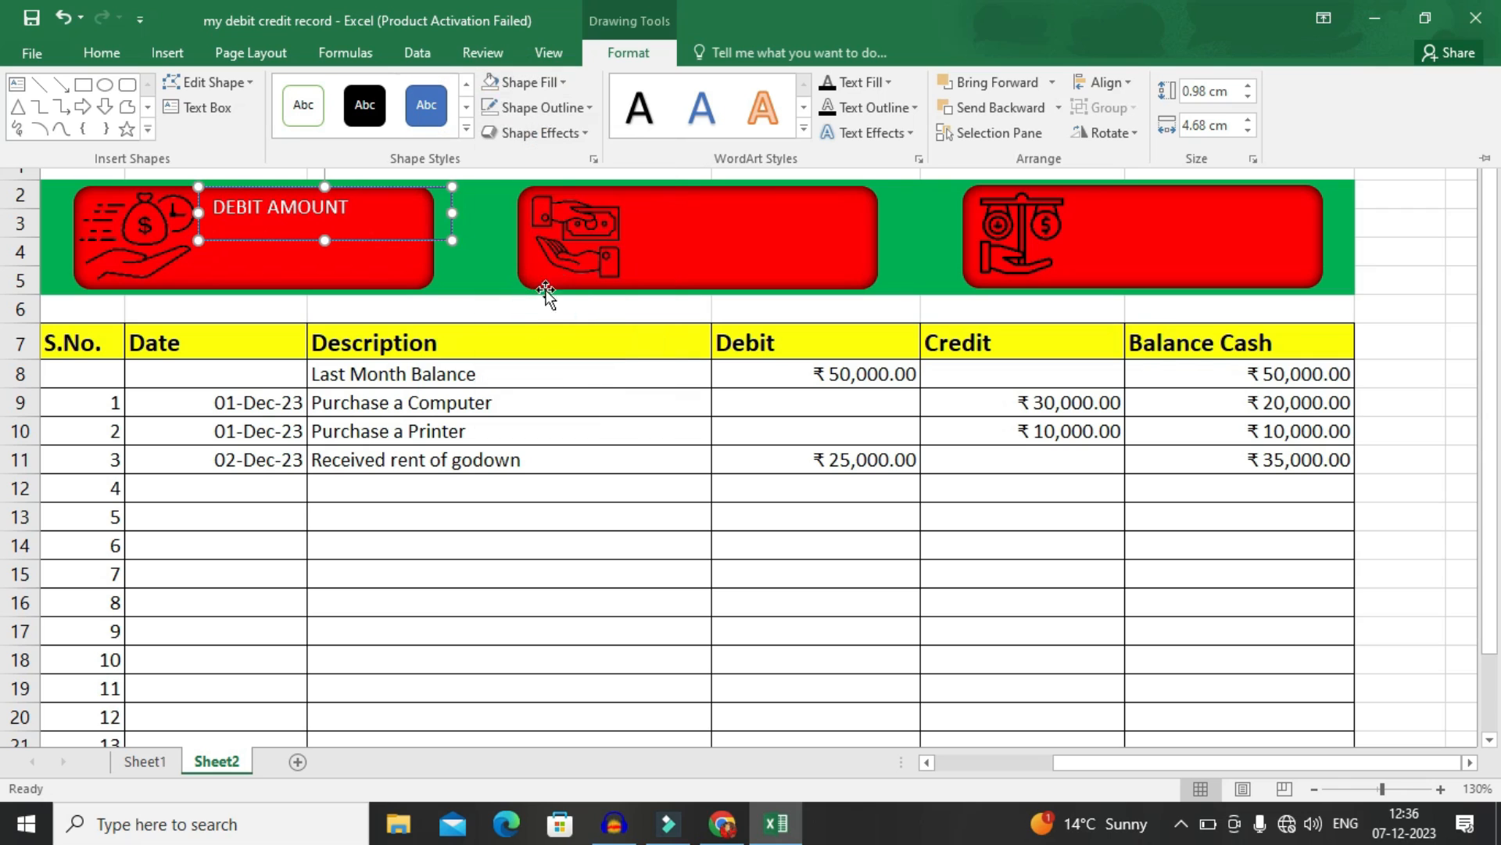
{"action": "left_click", "coordinate": [563, 114]}
{"action": "left_click", "coordinate": [532, 327]}
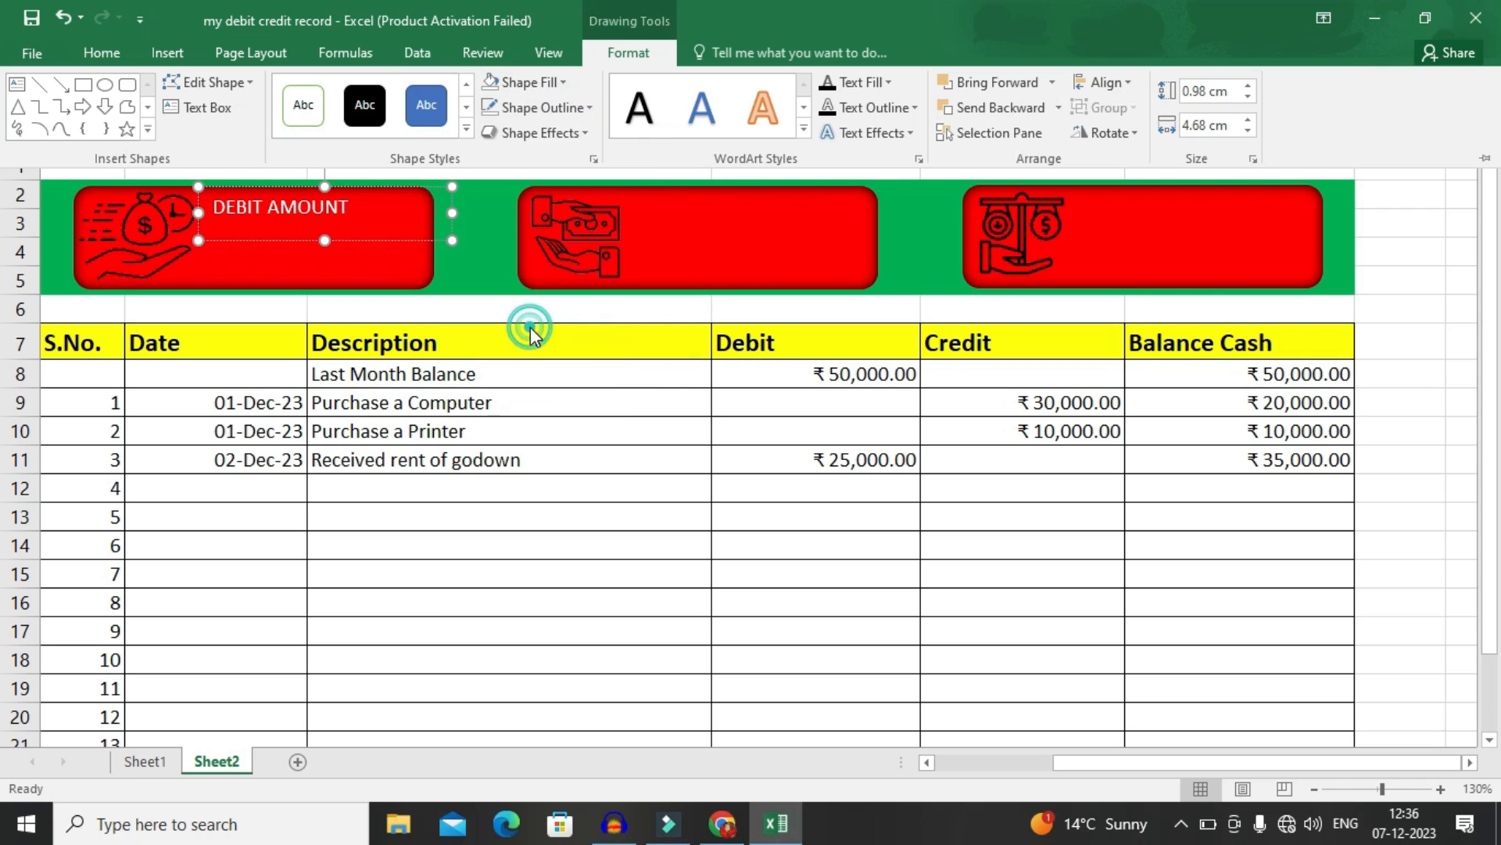
Format the DEBIT AMOUNT text in the Berlin Sans FB Demi font at size 16.
{"action": "left_click", "coordinate": [347, 205]}
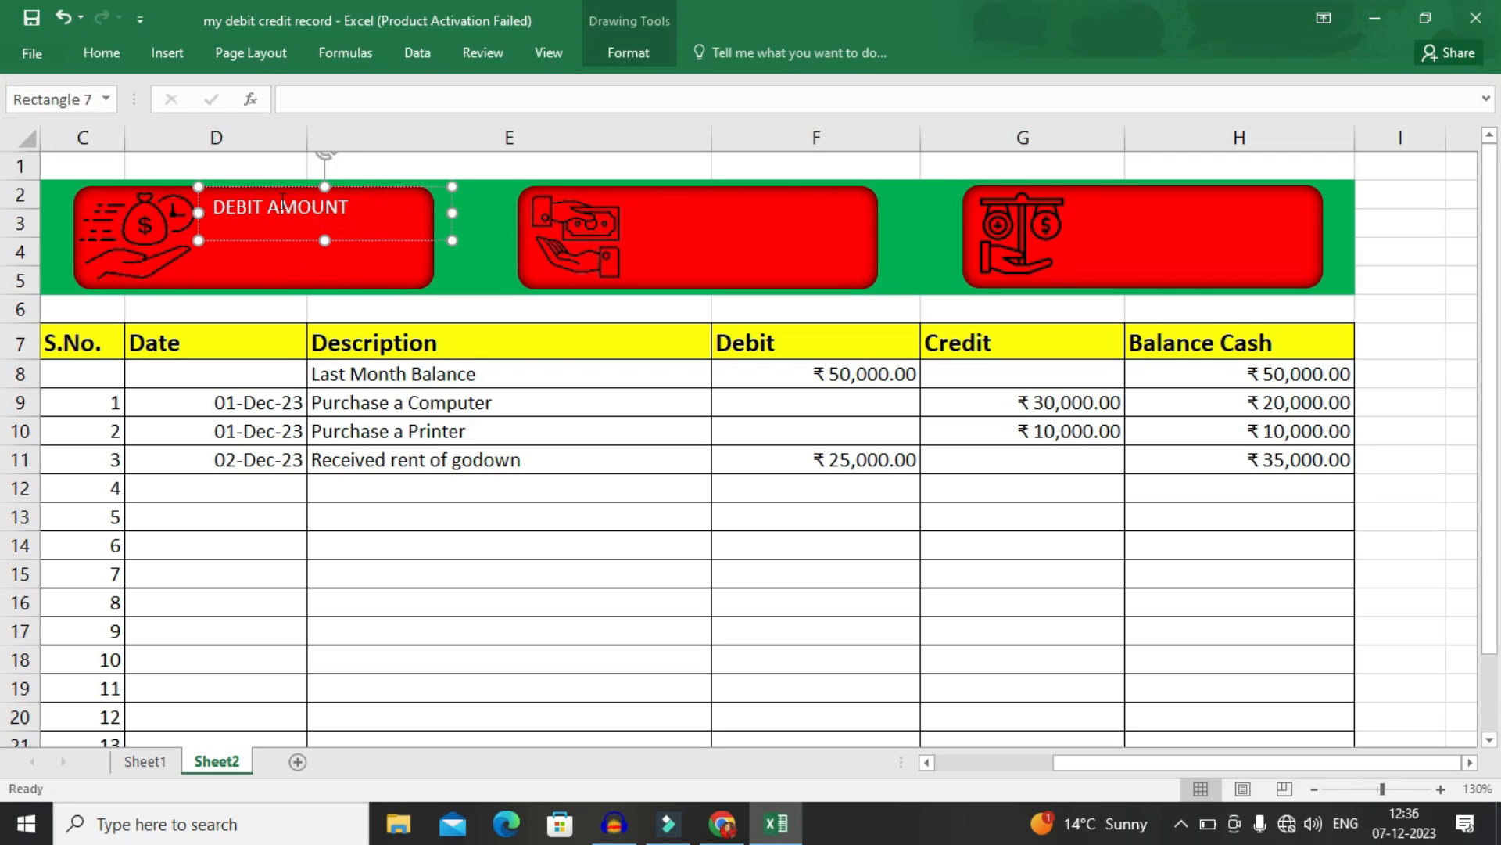
{"action": "key", "text": "ctrl+a"}
{"action": "left_click", "coordinate": [124, 54]}
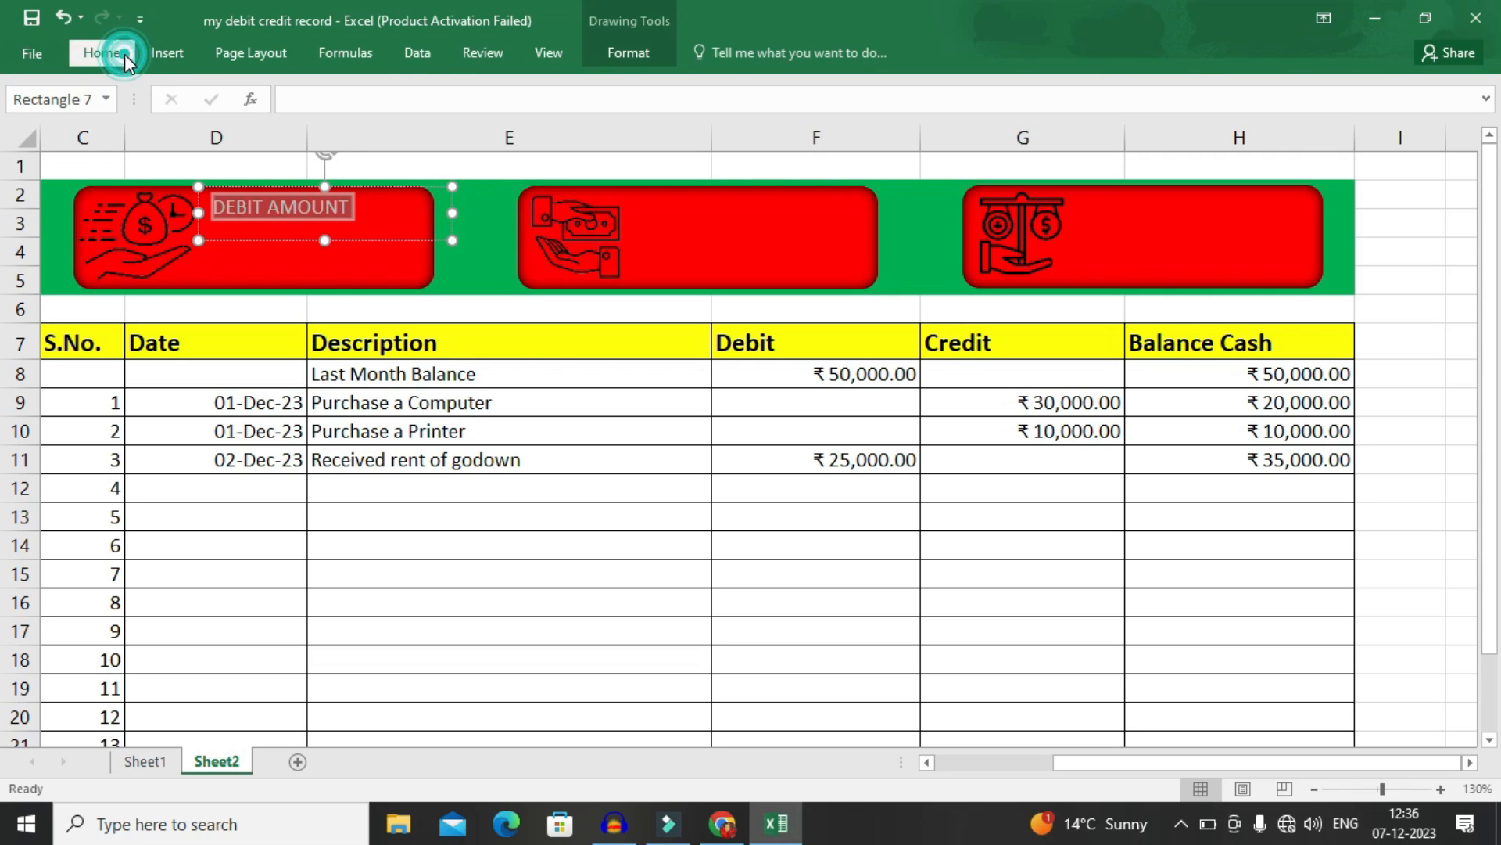
{"action": "left_click", "coordinate": [291, 91]}
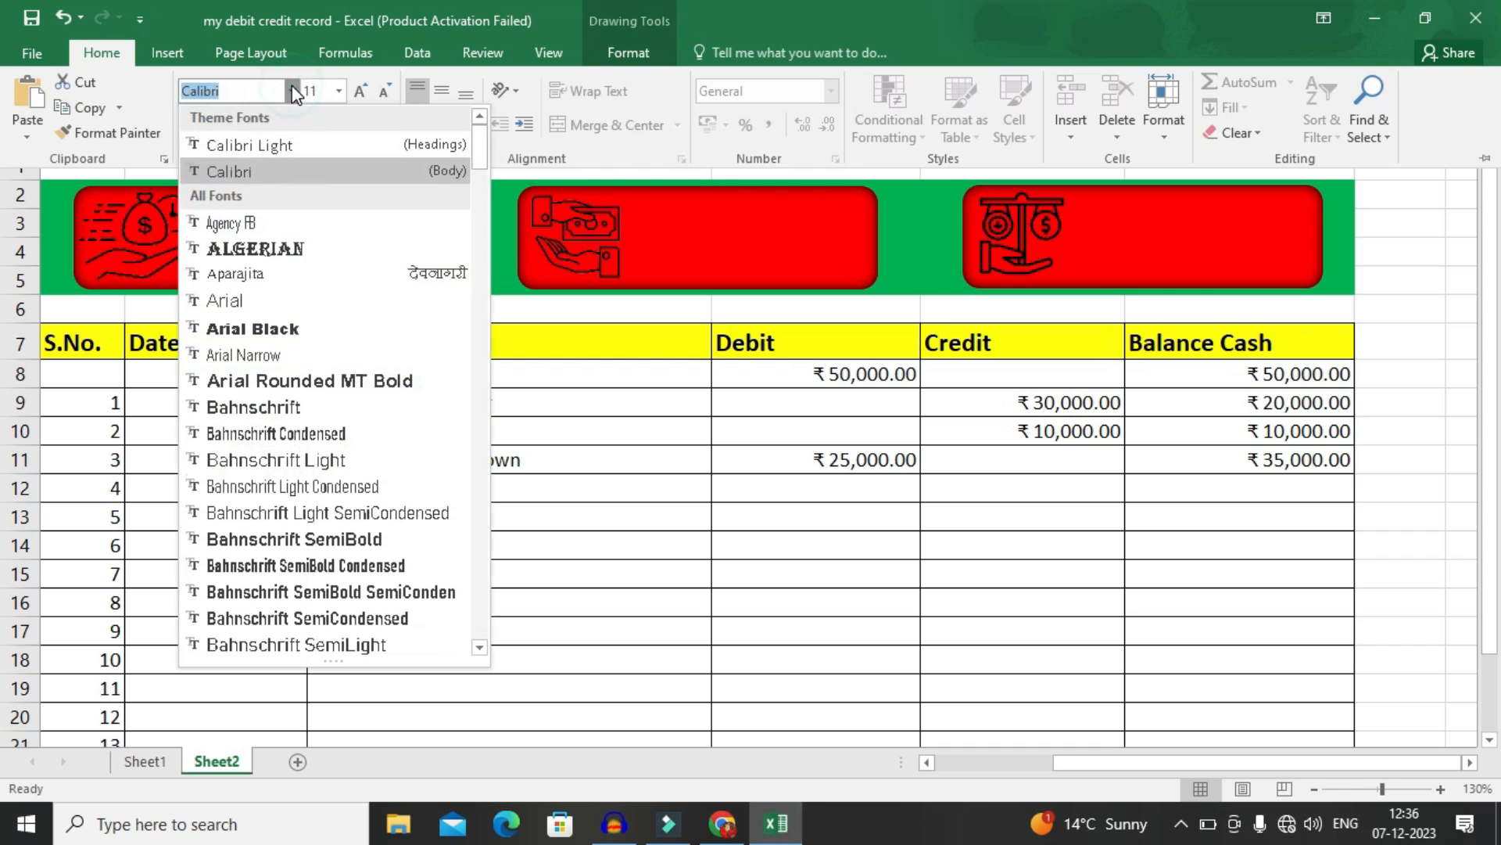
{"action": "left_click_drag", "start_coordinate": [479, 154], "coordinate": [477, 176]}
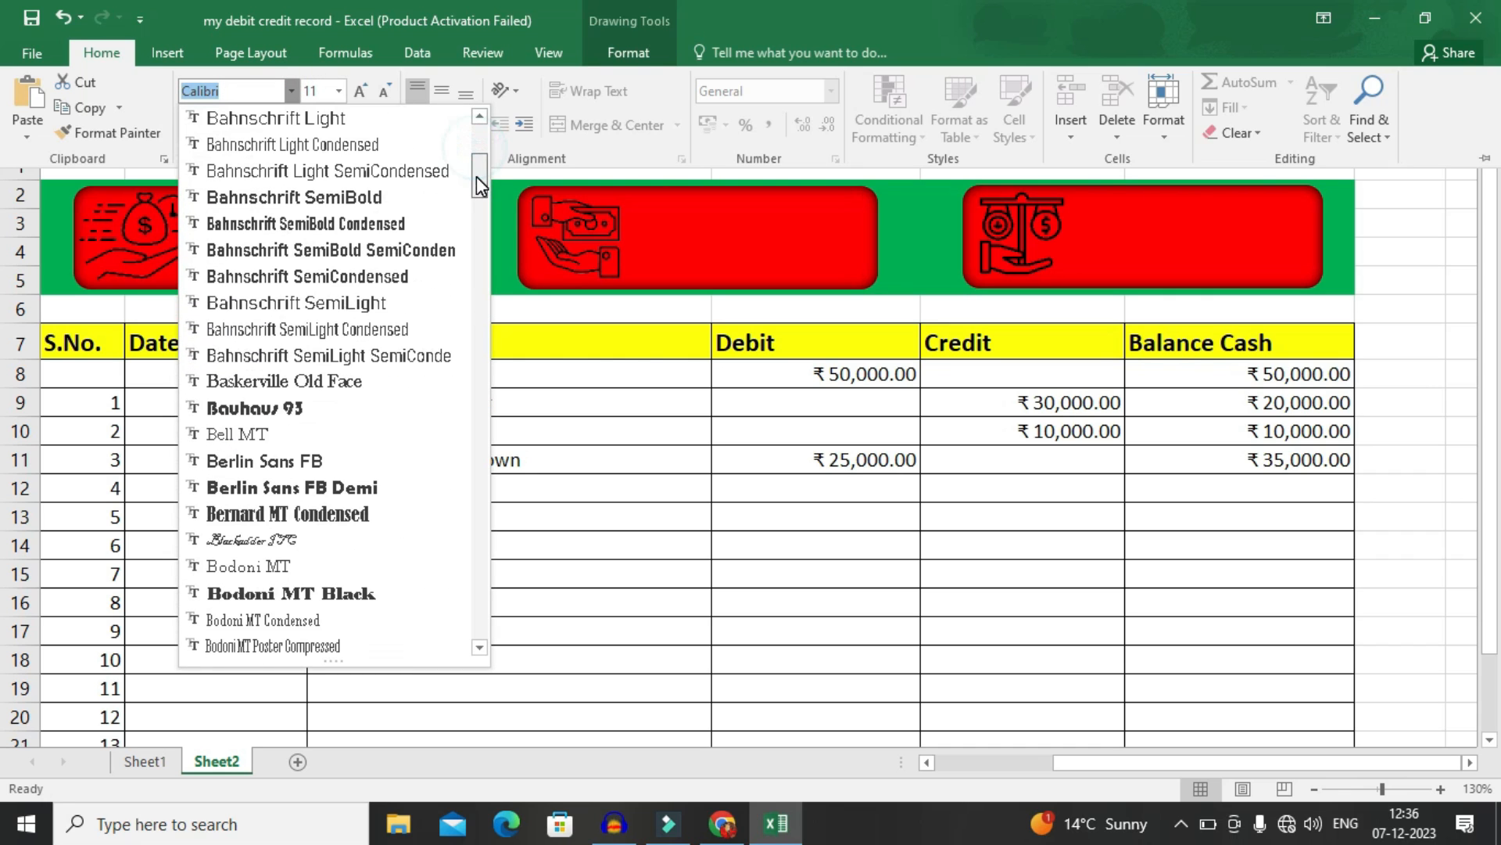
{"action": "left_click", "coordinate": [236, 491]}
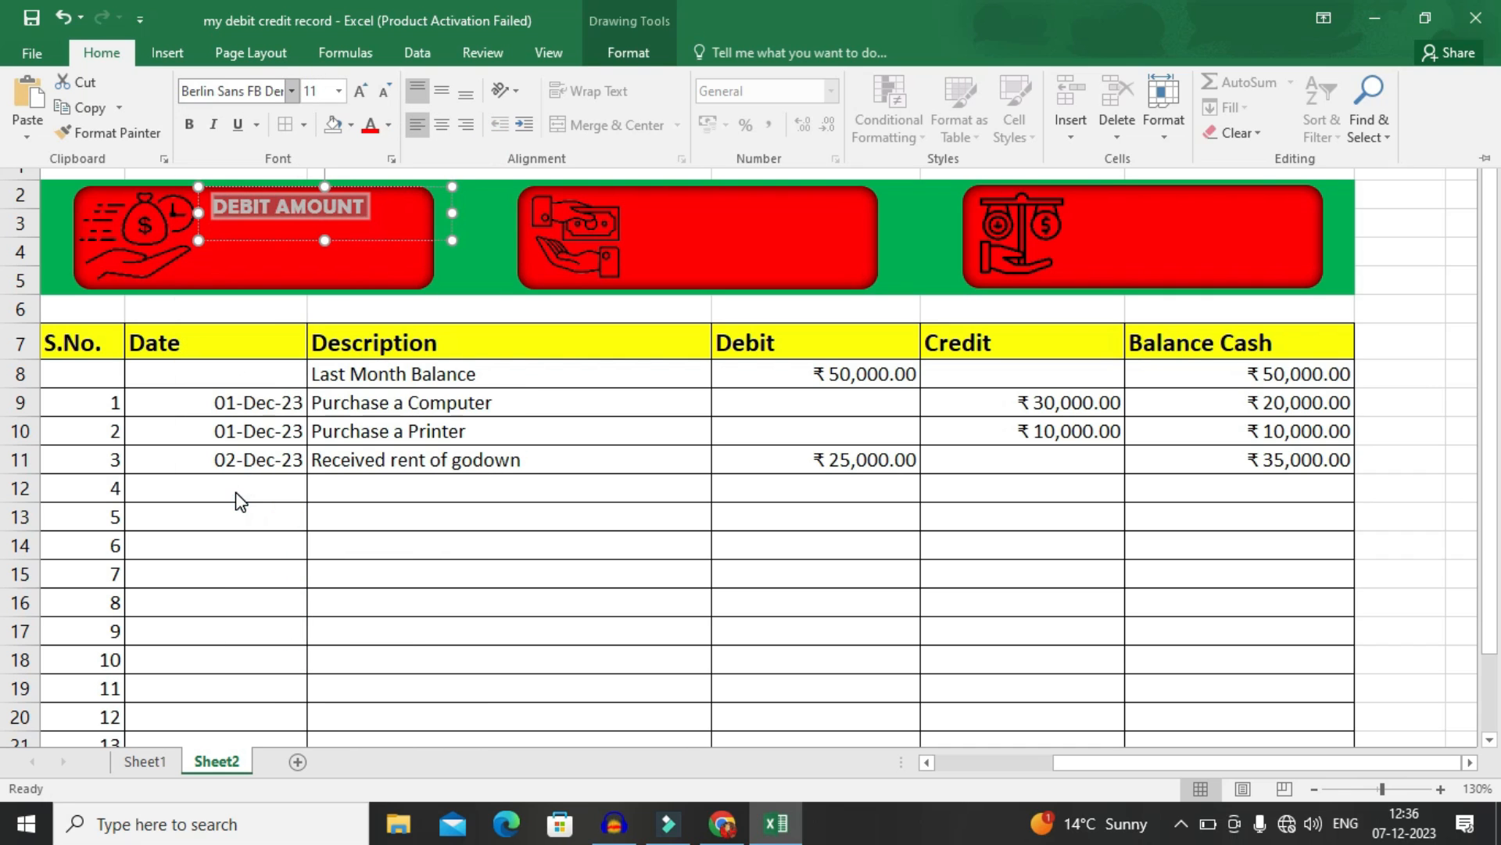
{"action": "left_click", "coordinate": [356, 100]}
{"action": "left_click", "coordinate": [357, 100]}
{"action": "left_click", "coordinate": [357, 100]}
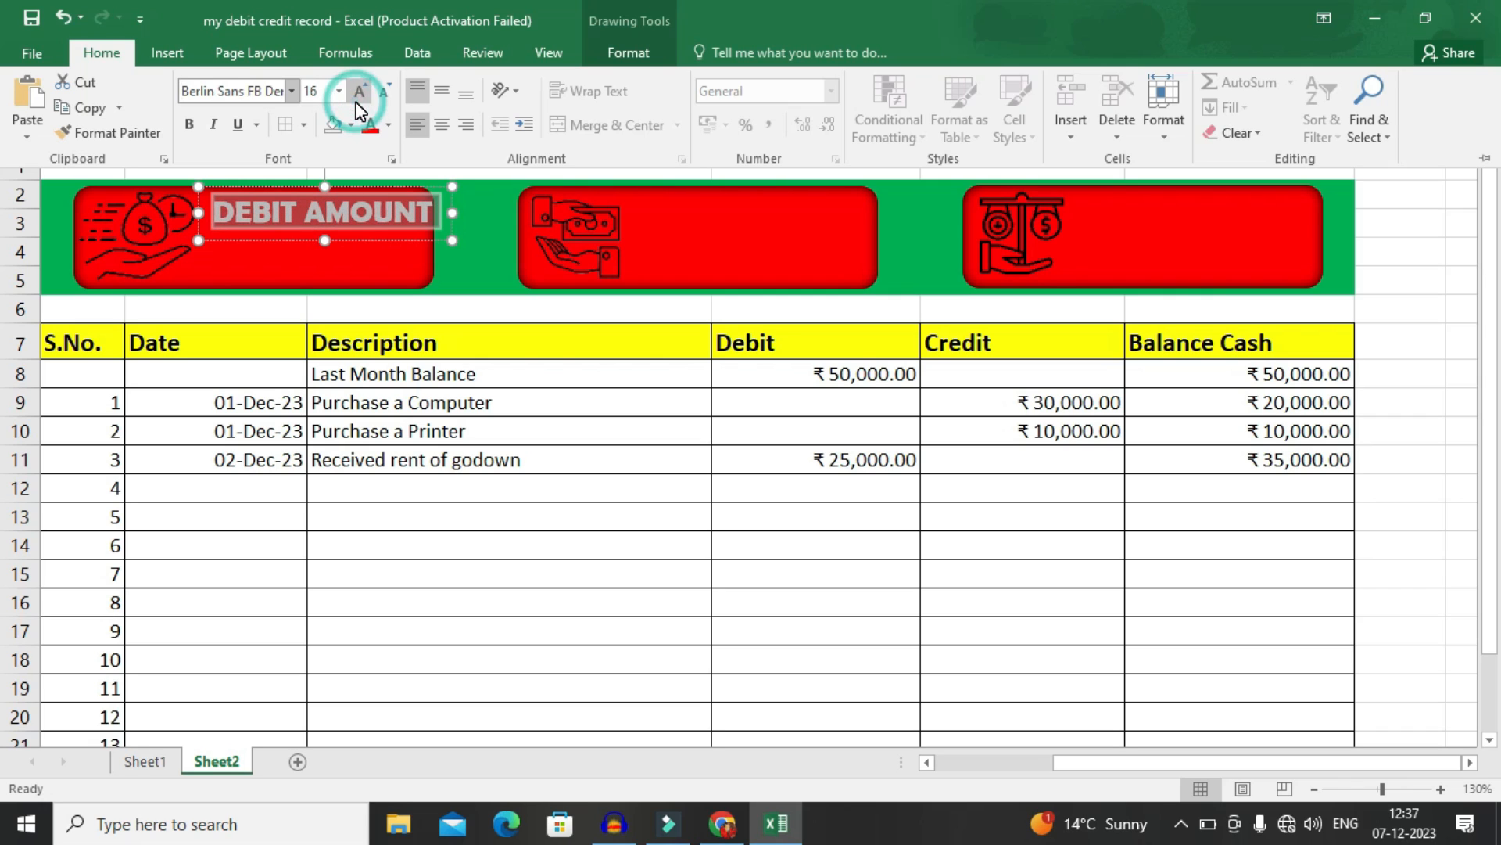
Nudge the DEBIT AMOUNT text box slightly left and up, and place copies of it on the middle and rightmost red cards.
{"action": "left_click", "coordinate": [365, 239]}
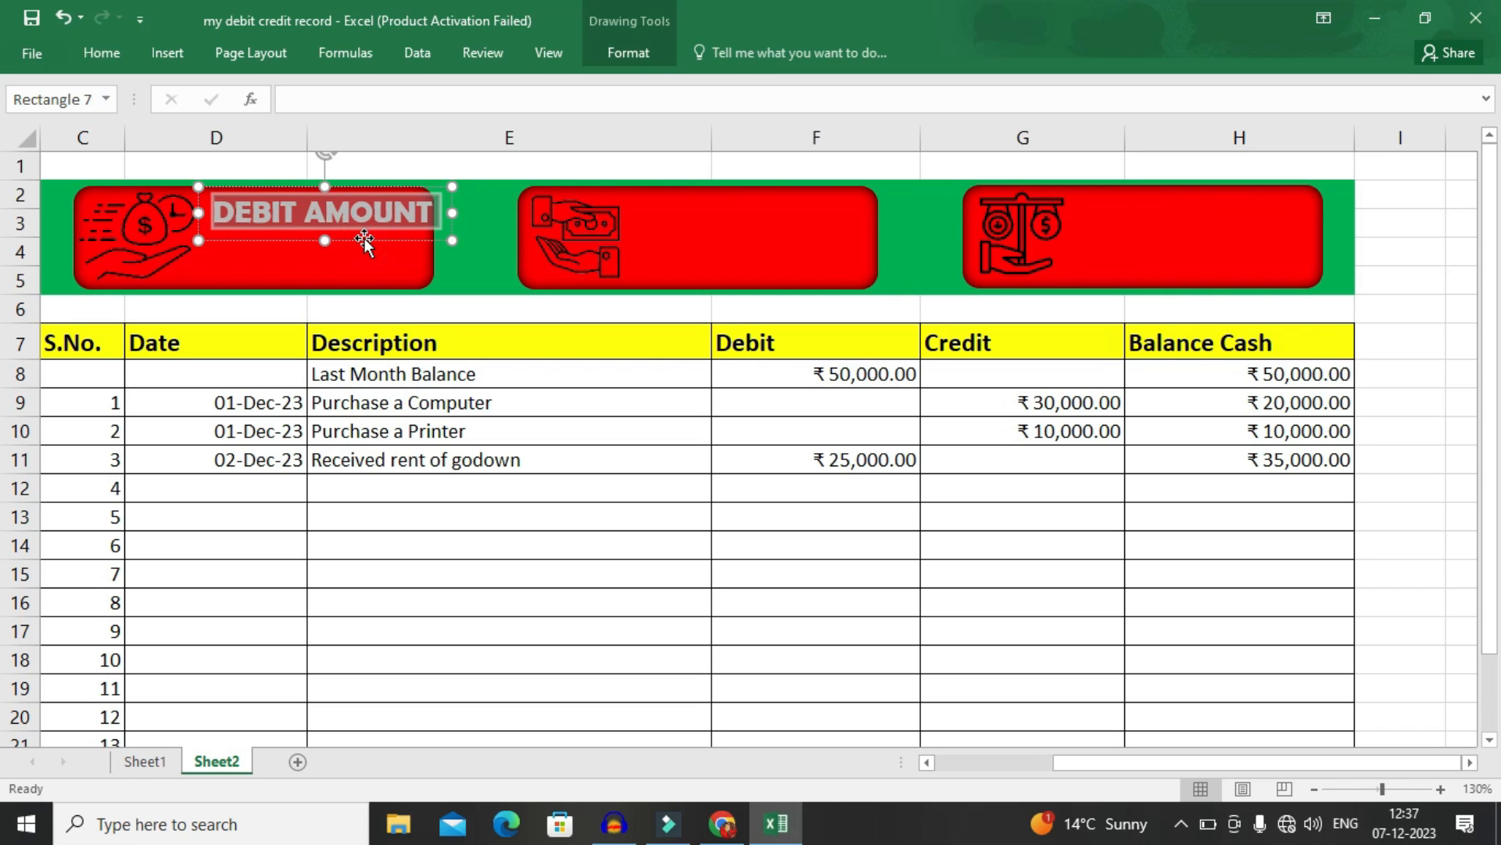
{"action": "left_click", "coordinate": [365, 240]}
{"action": "key", "text": "Left"}
{"action": "key", "text": "Left"}
{"action": "key", "text": "Left"}
{"action": "key", "text": "Left"}
{"action": "key", "text": "Left"}
{"action": "key", "text": "Left"}
{"action": "key", "text": "Up"}
{"action": "key", "text": "Up"}
{"action": "left_click_drag", "start_coordinate": [360, 238], "coordinate": [1226, 241]}
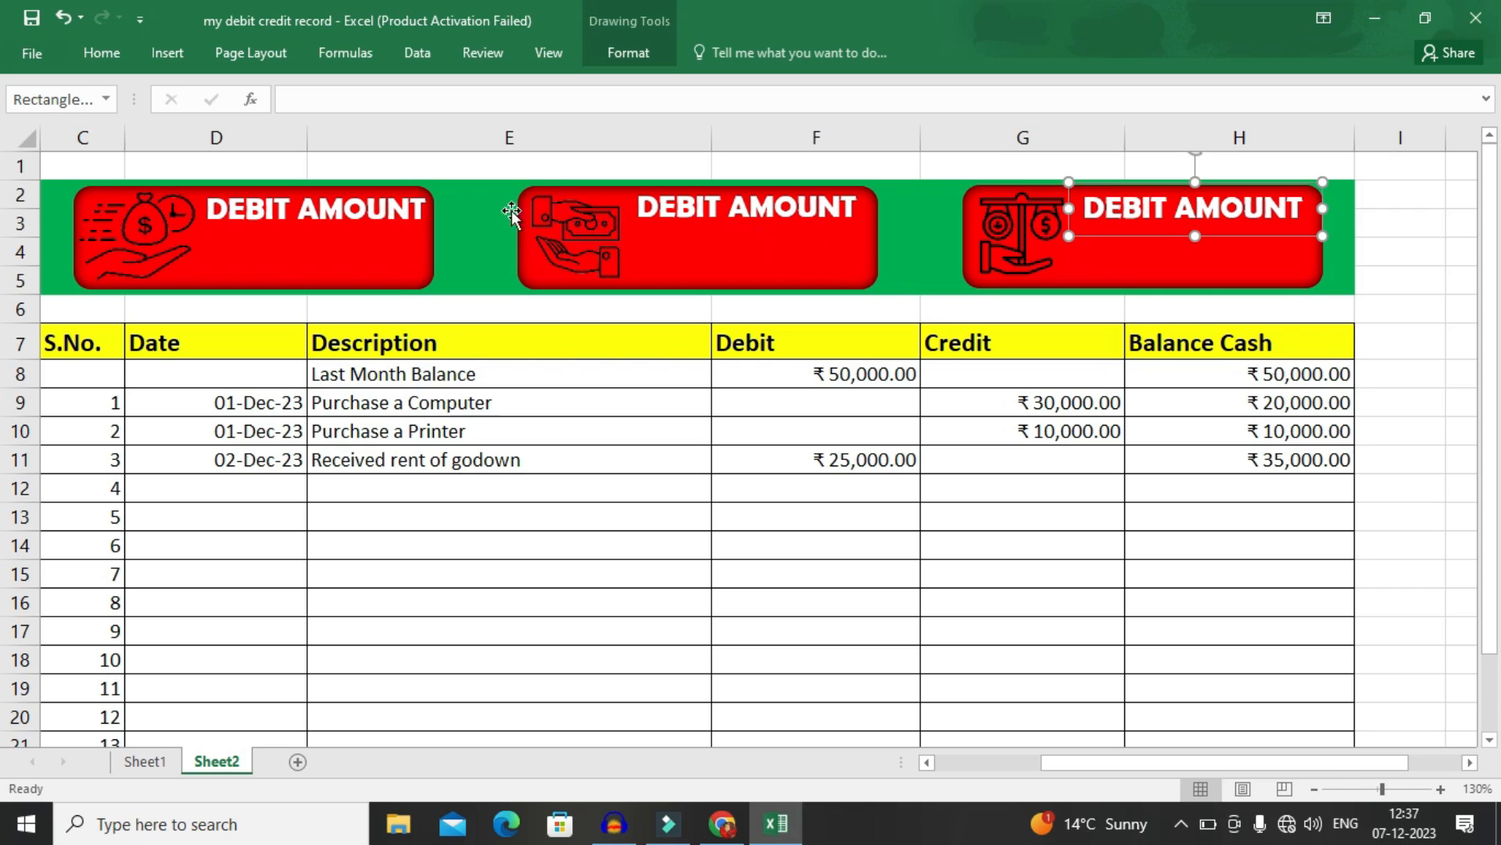
Change the middle card's label to CREDIT AMOUNT and widen its text box on both sides to fit the text on one line.
{"action": "left_click", "coordinate": [721, 244]}
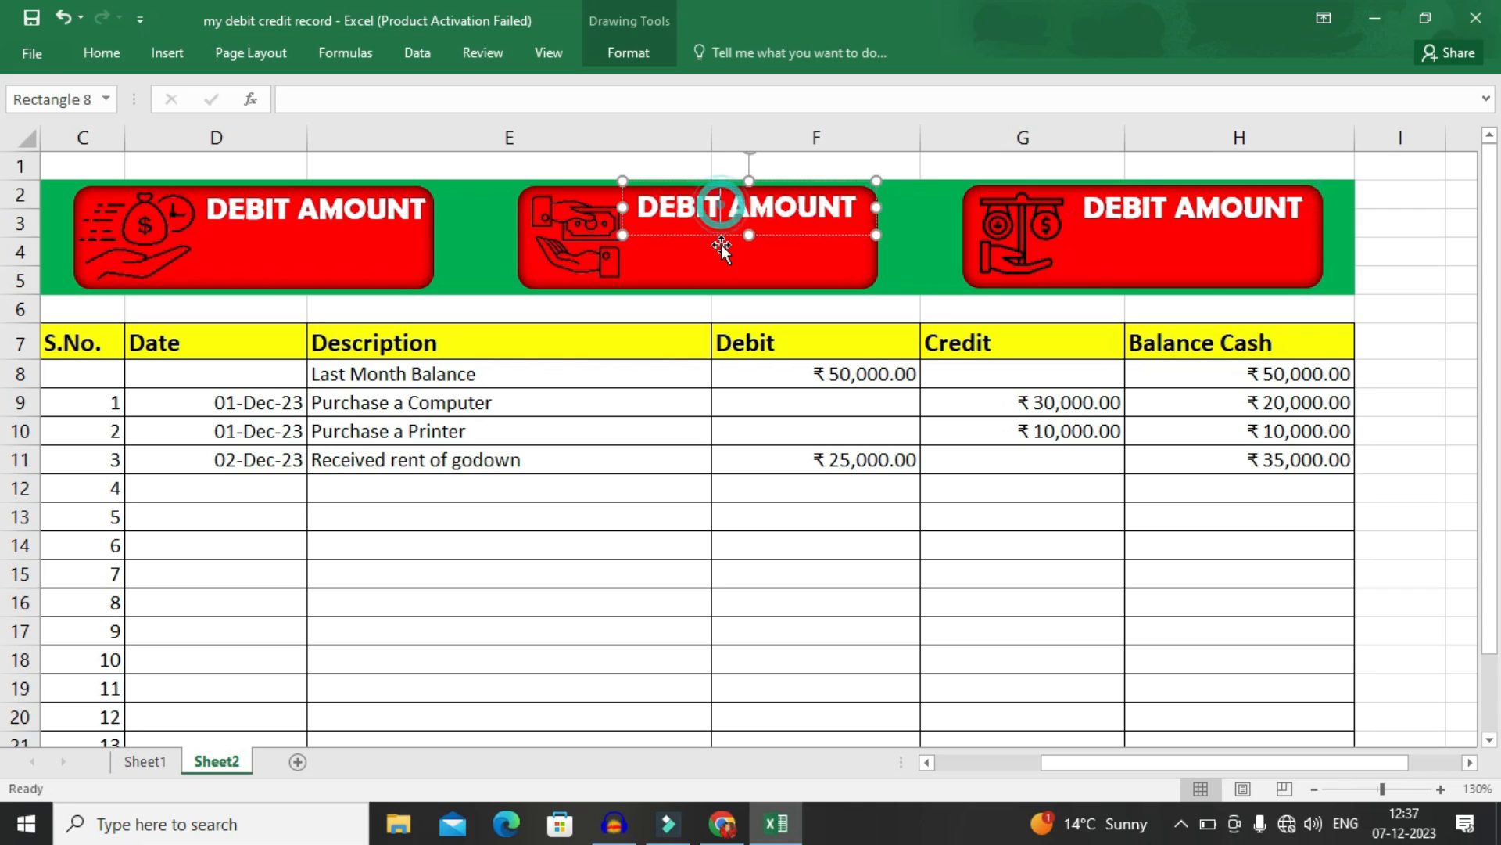
{"action": "key", "text": "BackSpace"}
{"action": "key", "text": "BackSpace"}
{"action": "key", "text": "BackSpace"}
{"action": "key", "text": "BackSpace"}
{"action": "key", "text": "BackSpace"}
{"action": "type", "text": "CREDIT"}
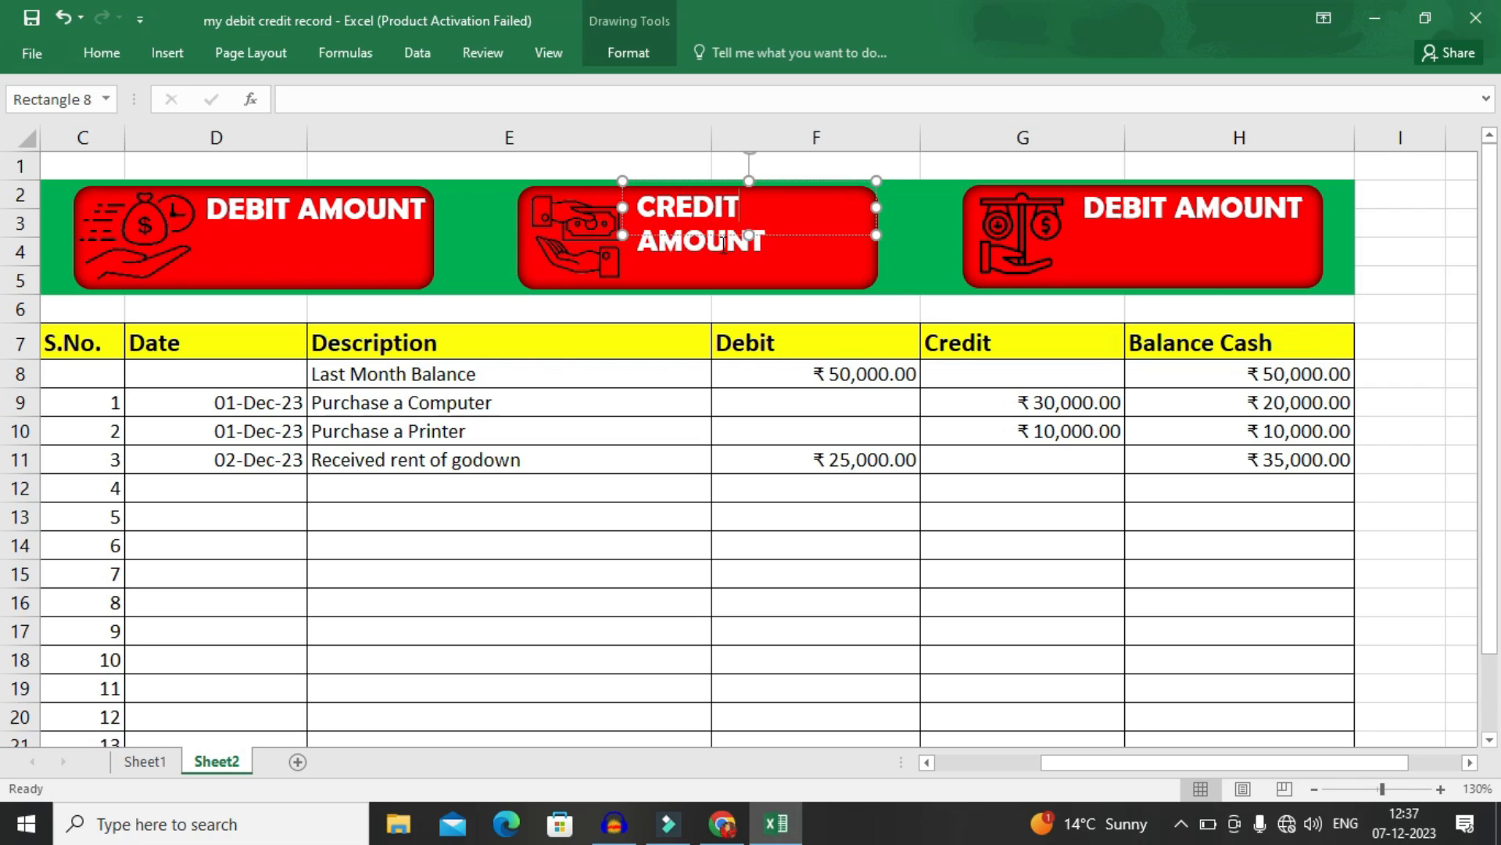
{"action": "left_click_drag", "start_coordinate": [877, 211], "coordinate": [890, 212]}
{"action": "left_click_drag", "start_coordinate": [623, 206], "coordinate": [614, 207]}
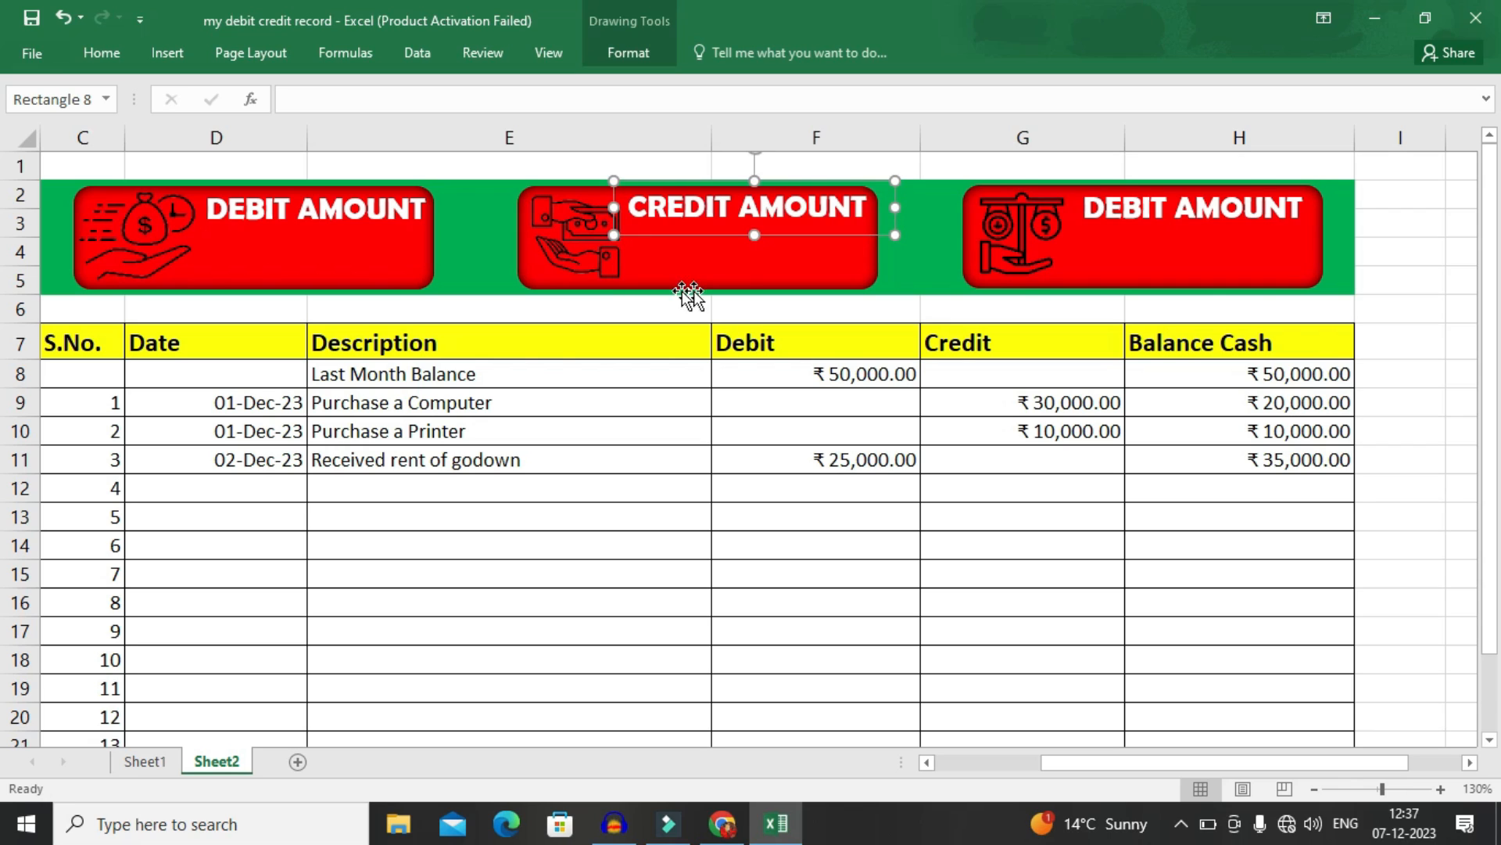
Replace the rightmost card's label with CASH BALANCE.
{"action": "left_click", "coordinate": [1166, 207]}
{"action": "triple_click", "coordinate": [1145, 209]}
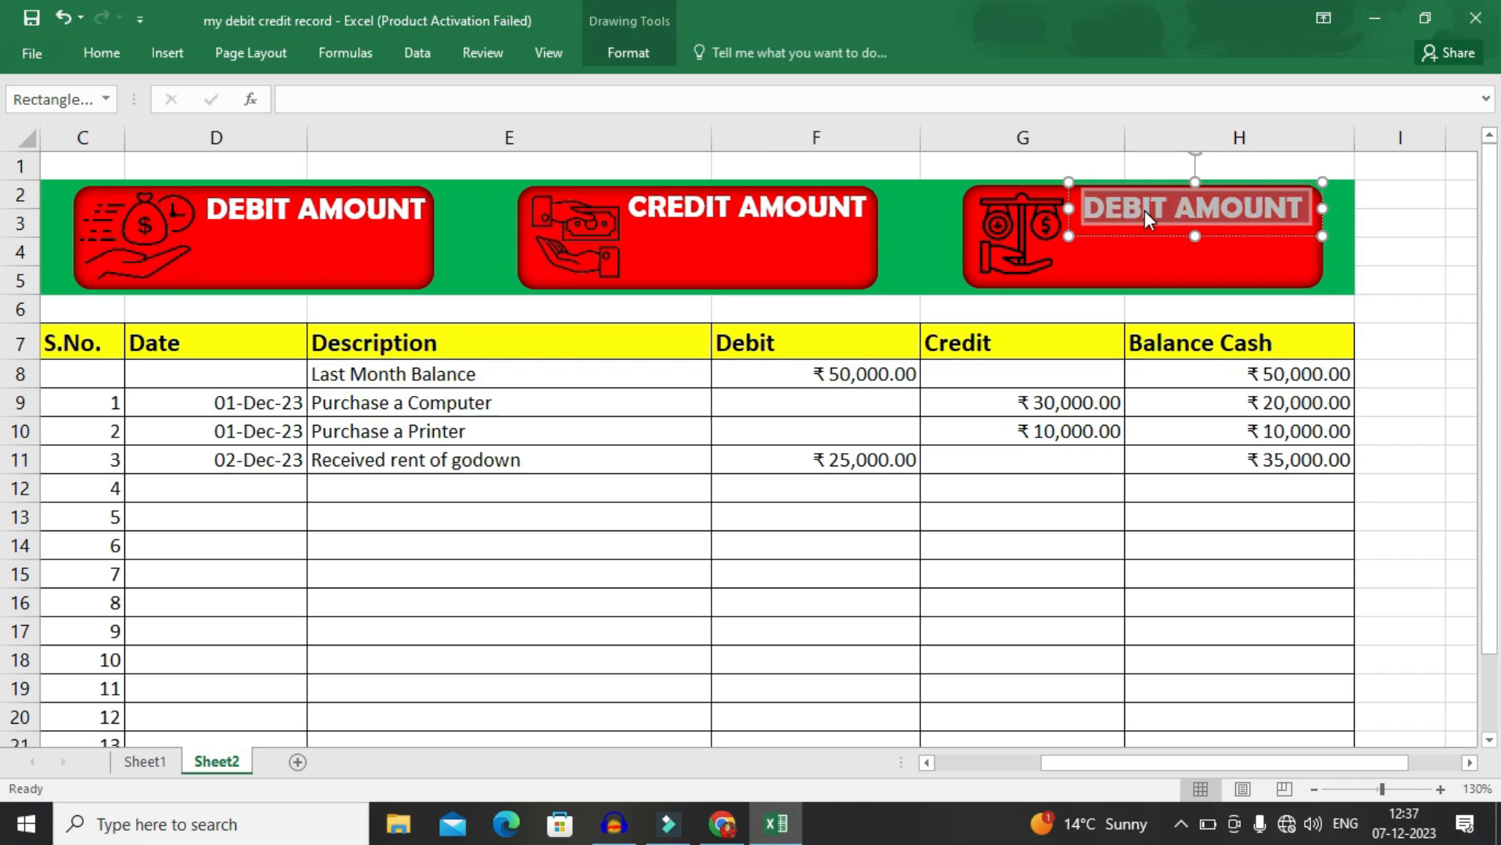
{"action": "type", "text": "CASH BALANCE"}
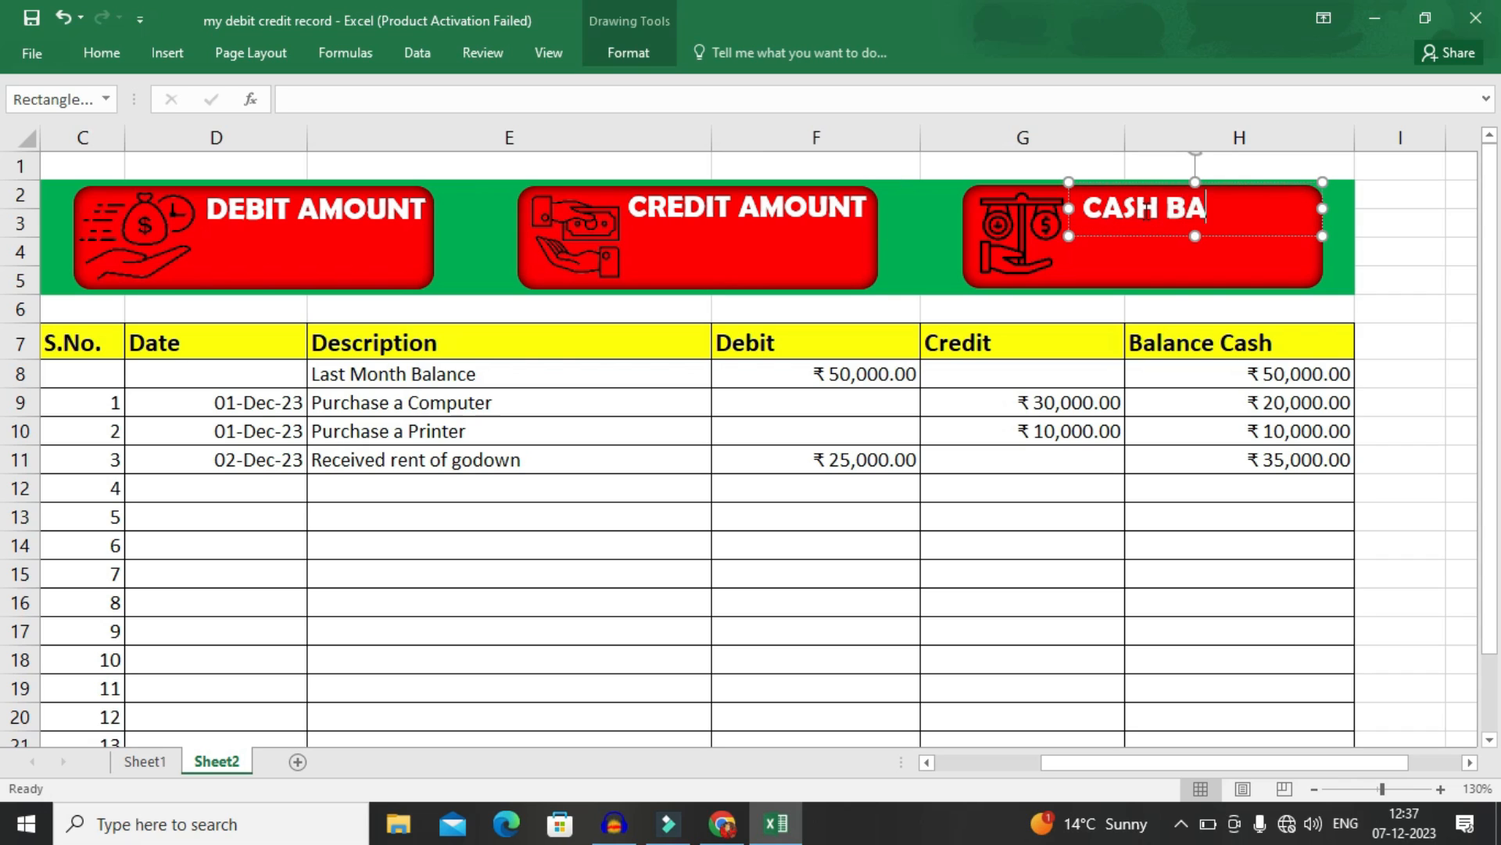
{"action": "left_click", "coordinate": [1386, 226]}
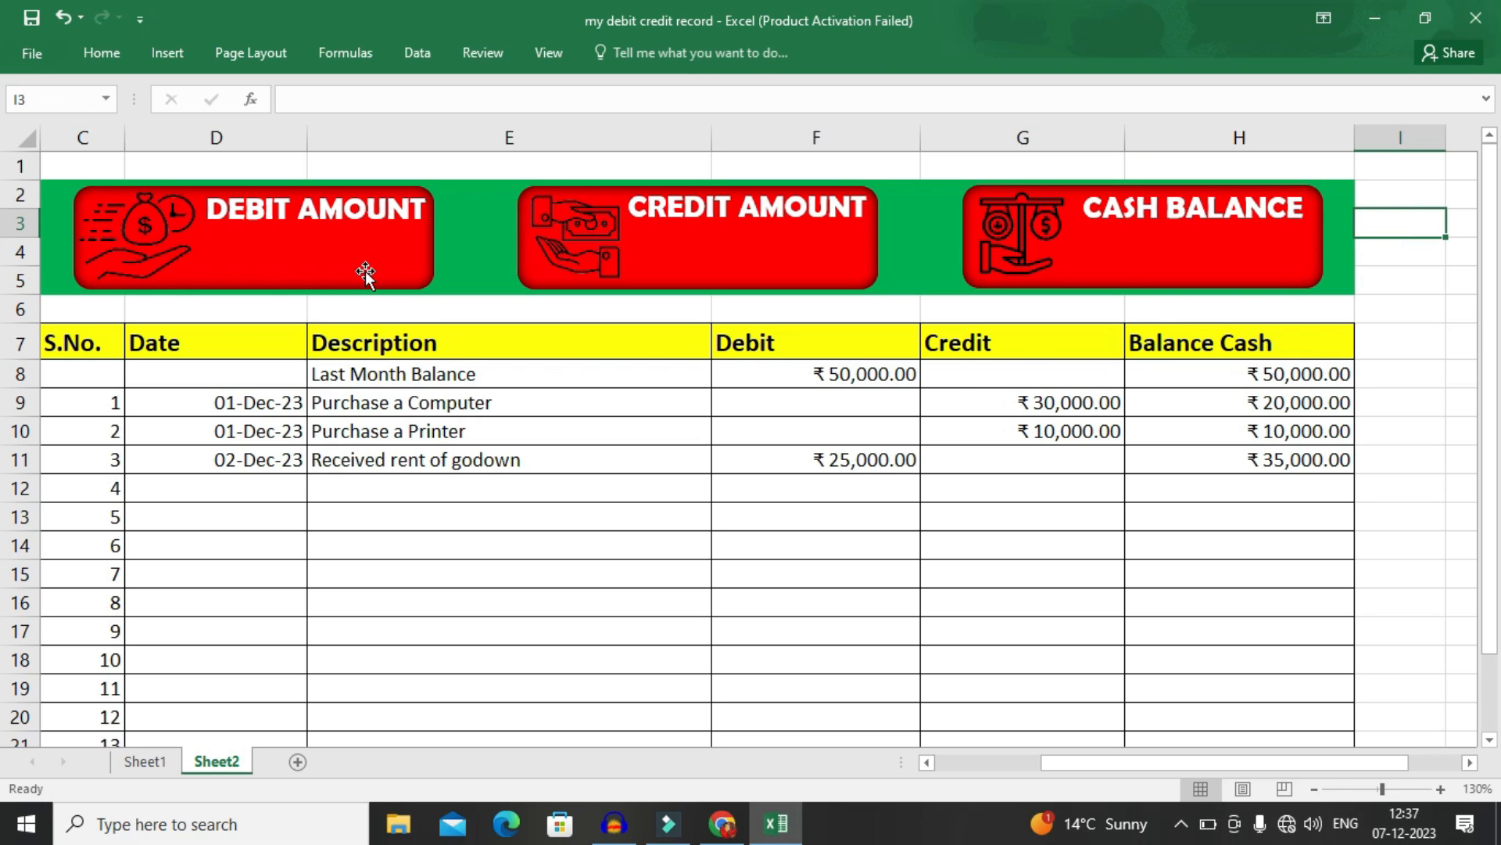
Check the finished cards in Sheet1, and total the Debit column of Sheet2 in cell F6 with a SUM formula.
{"action": "left_click", "coordinate": [145, 761]}
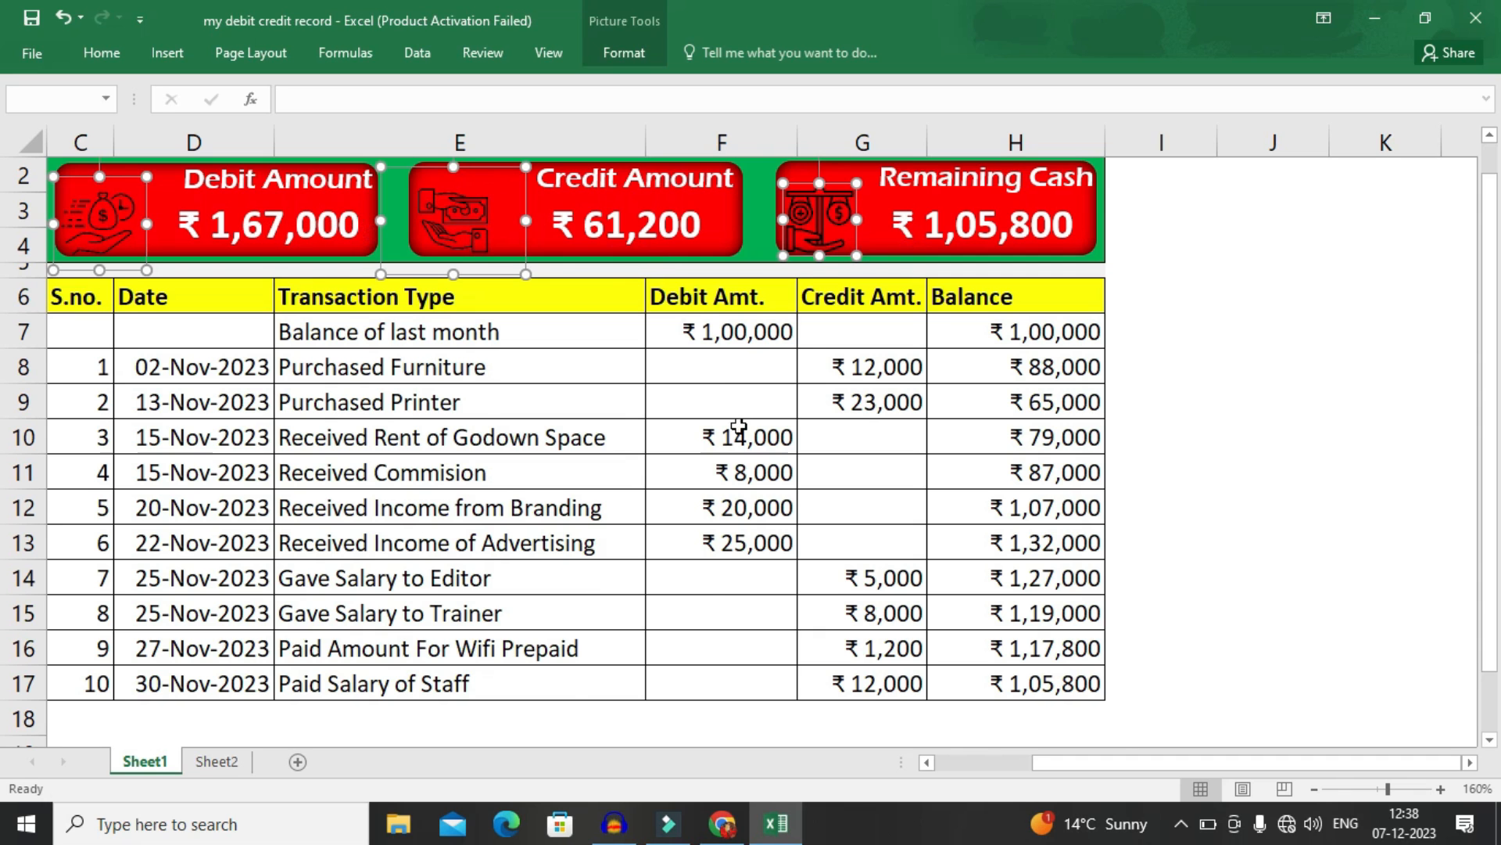
{"action": "left_click", "coordinate": [221, 761]}
{"action": "left_click", "coordinate": [751, 310]}
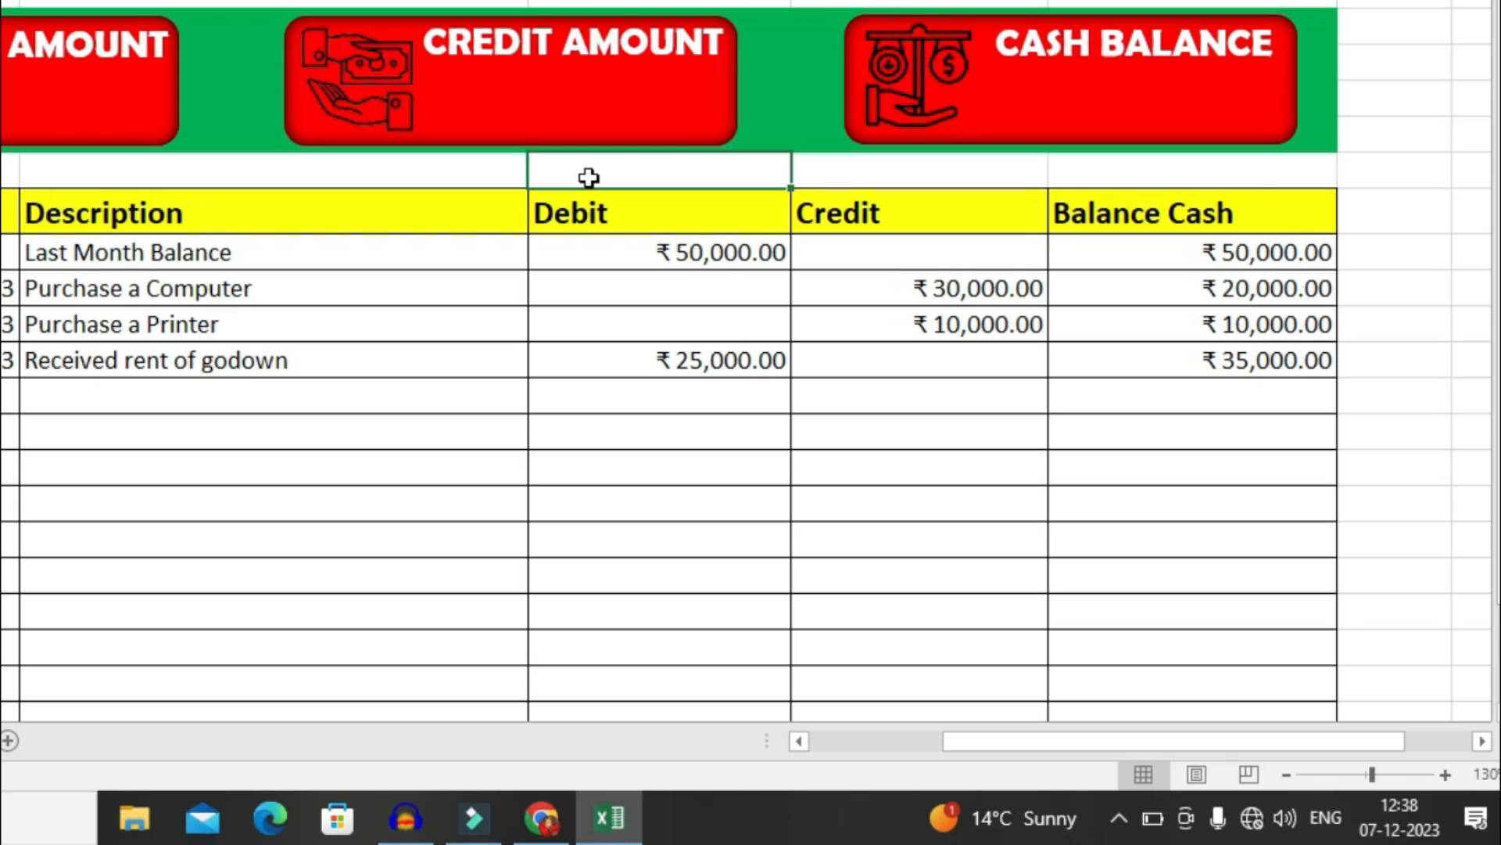
{"action": "type", "text": "=S"}
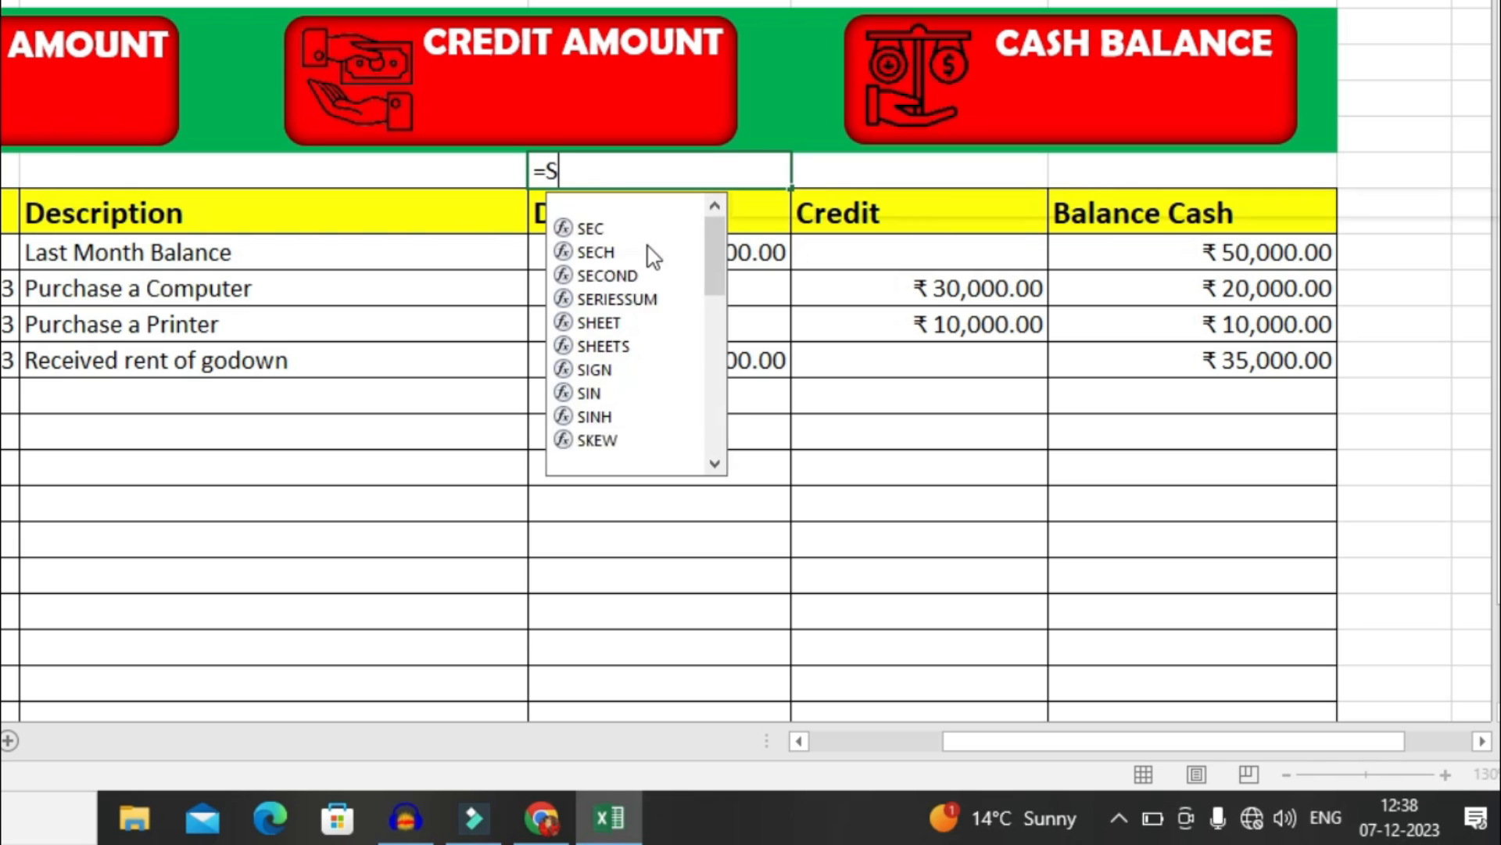
{"action": "type", "text": "UM("}
{"action": "left_click_drag", "start_coordinate": [683, 254], "coordinate": [660, 679]}
{"action": "key", "text": "Return"}
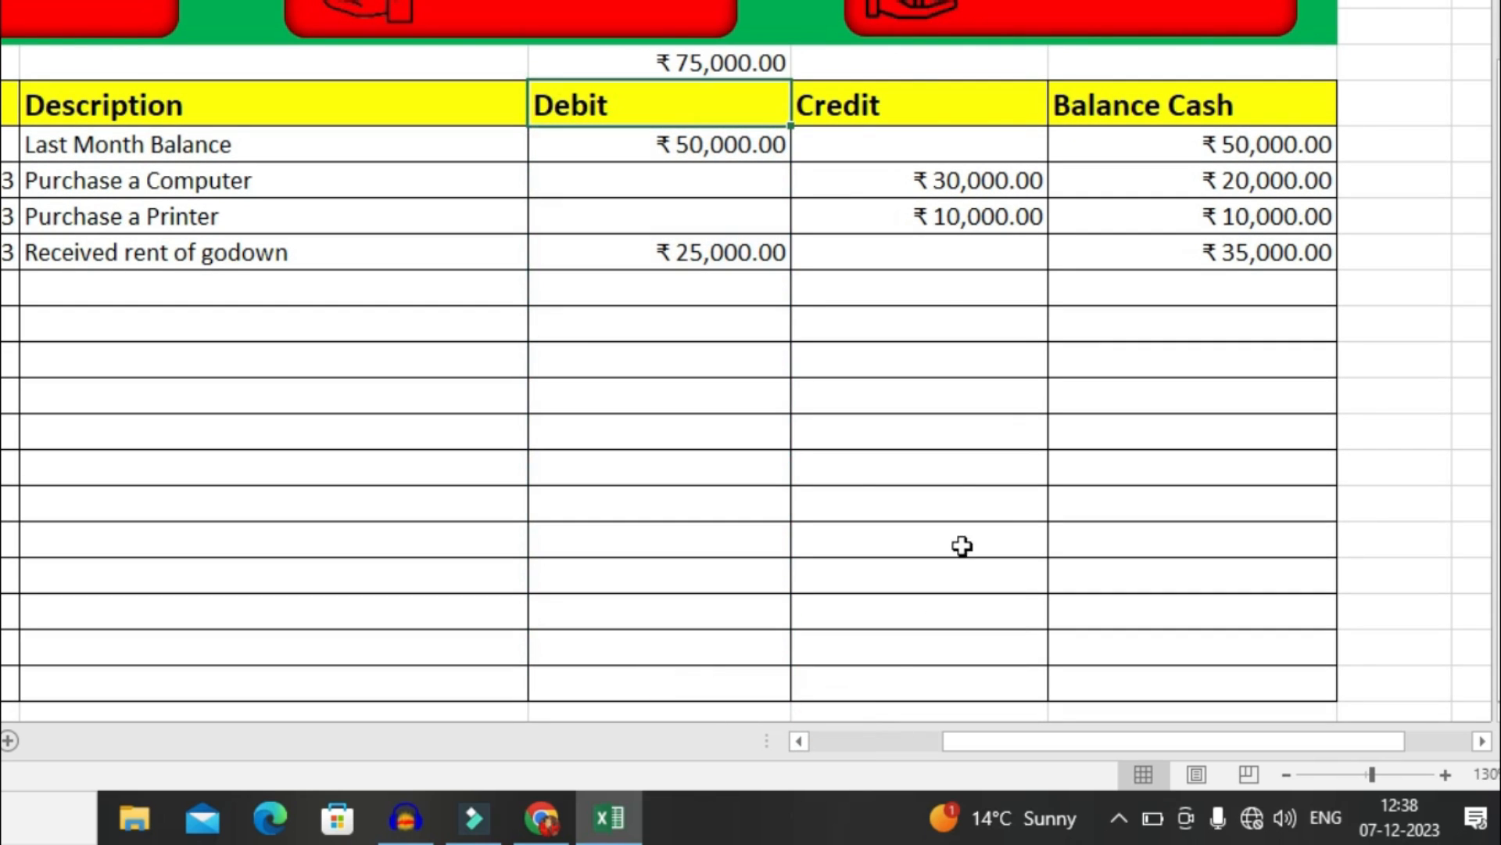
Total the Credit column in cell G6 with a SUM formula covering the table's rows.
{"action": "left_click", "coordinate": [912, 70]}
{"action": "type", "text": "=SUM("}
{"action": "left_click", "coordinate": [896, 139]}
{"action": "left_click_drag", "start_coordinate": [897, 164], "coordinate": [898, 691]}
{"action": "key", "text": "Return"}
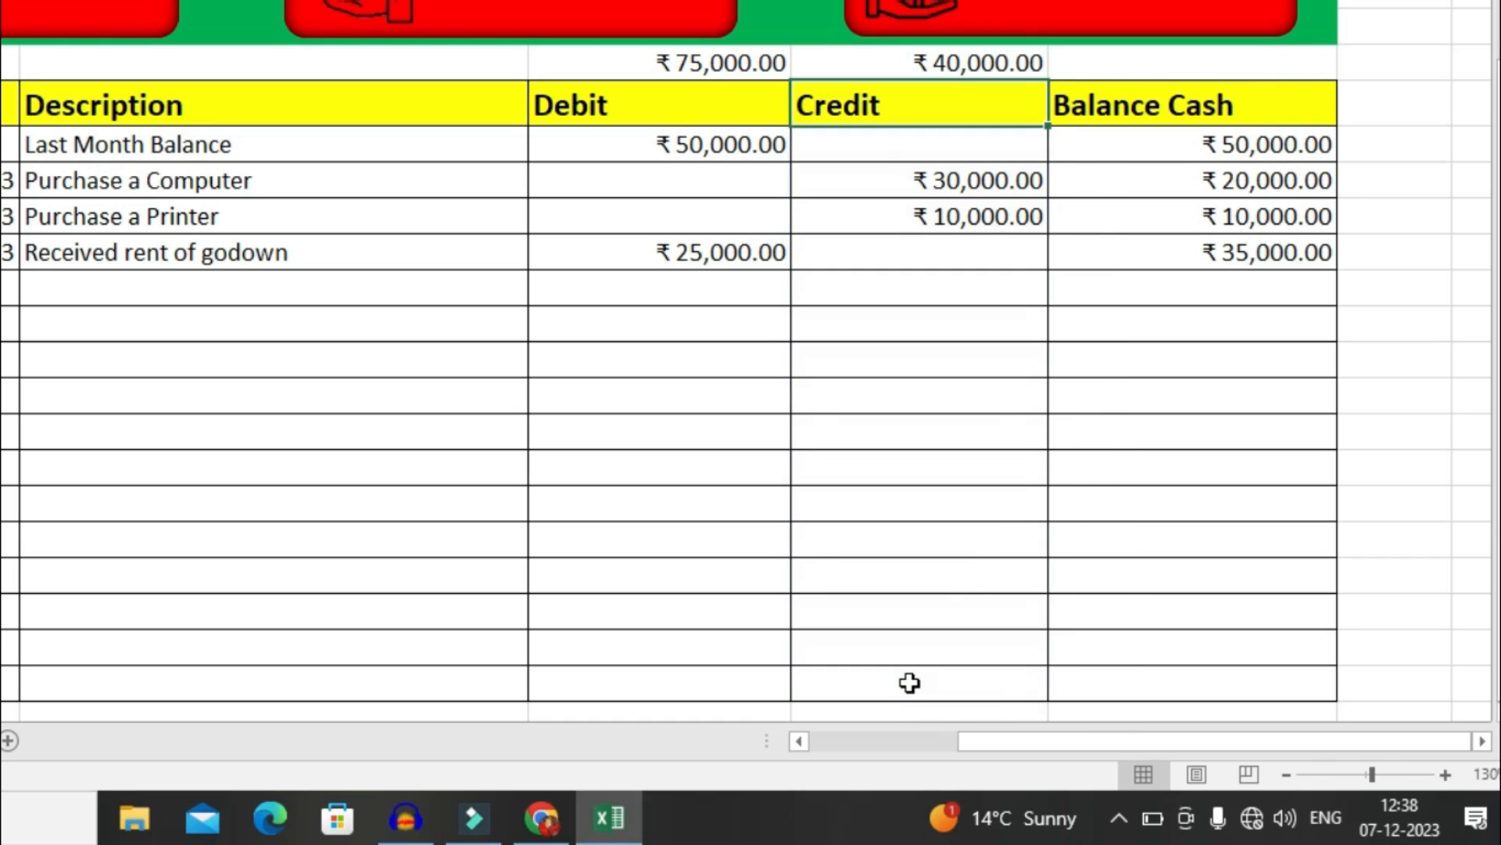
Calculate the remaining cash above the Balance Cash header in cell H6 with the formula =F6-G6.
{"action": "left_click", "coordinate": [1160, 69]}
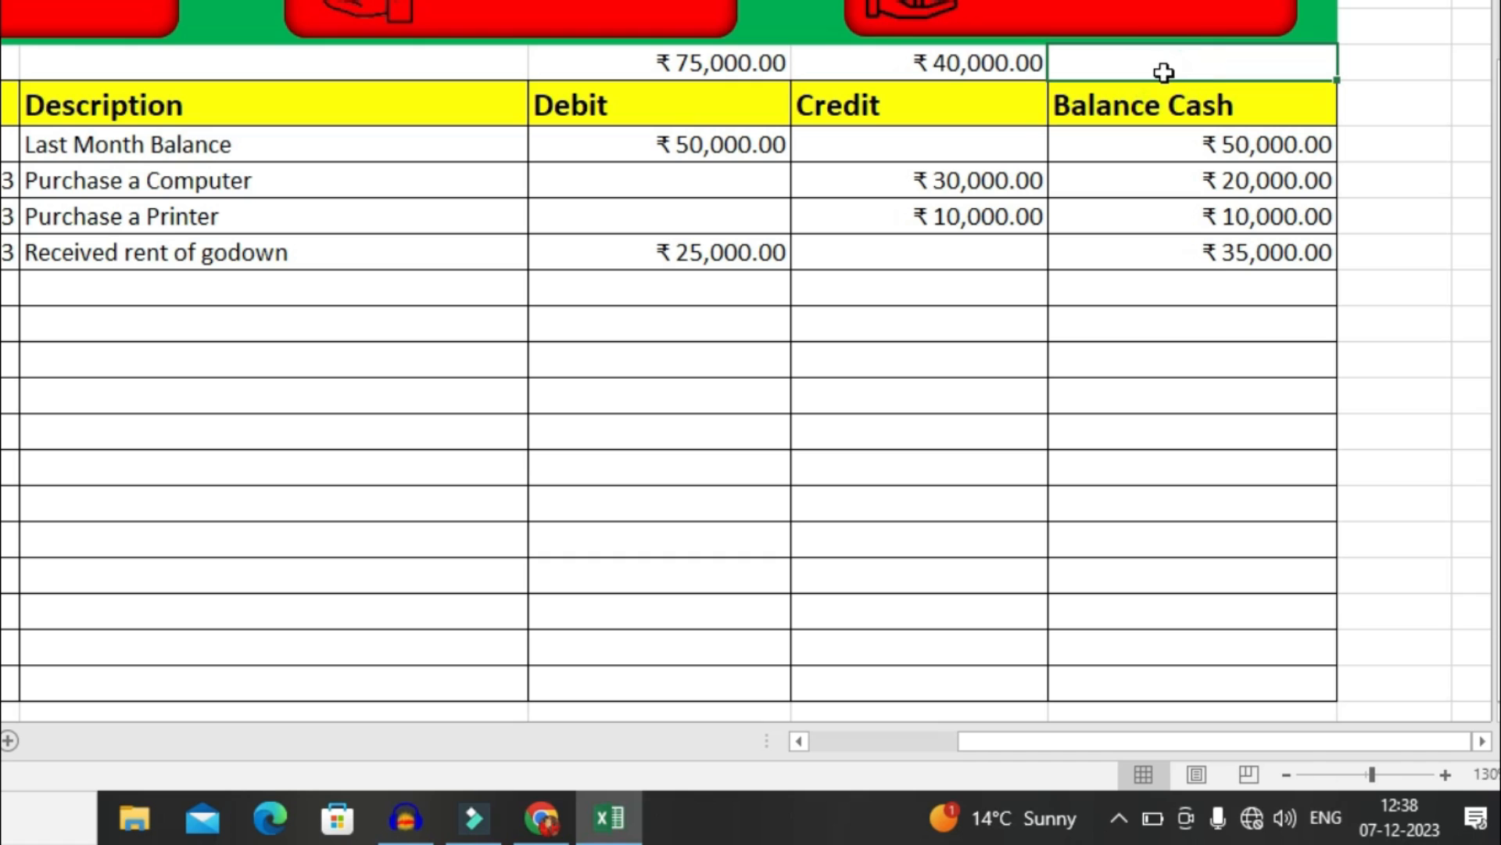
{"action": "type", "text": "="}
{"action": "left_click", "coordinate": [716, 62]}
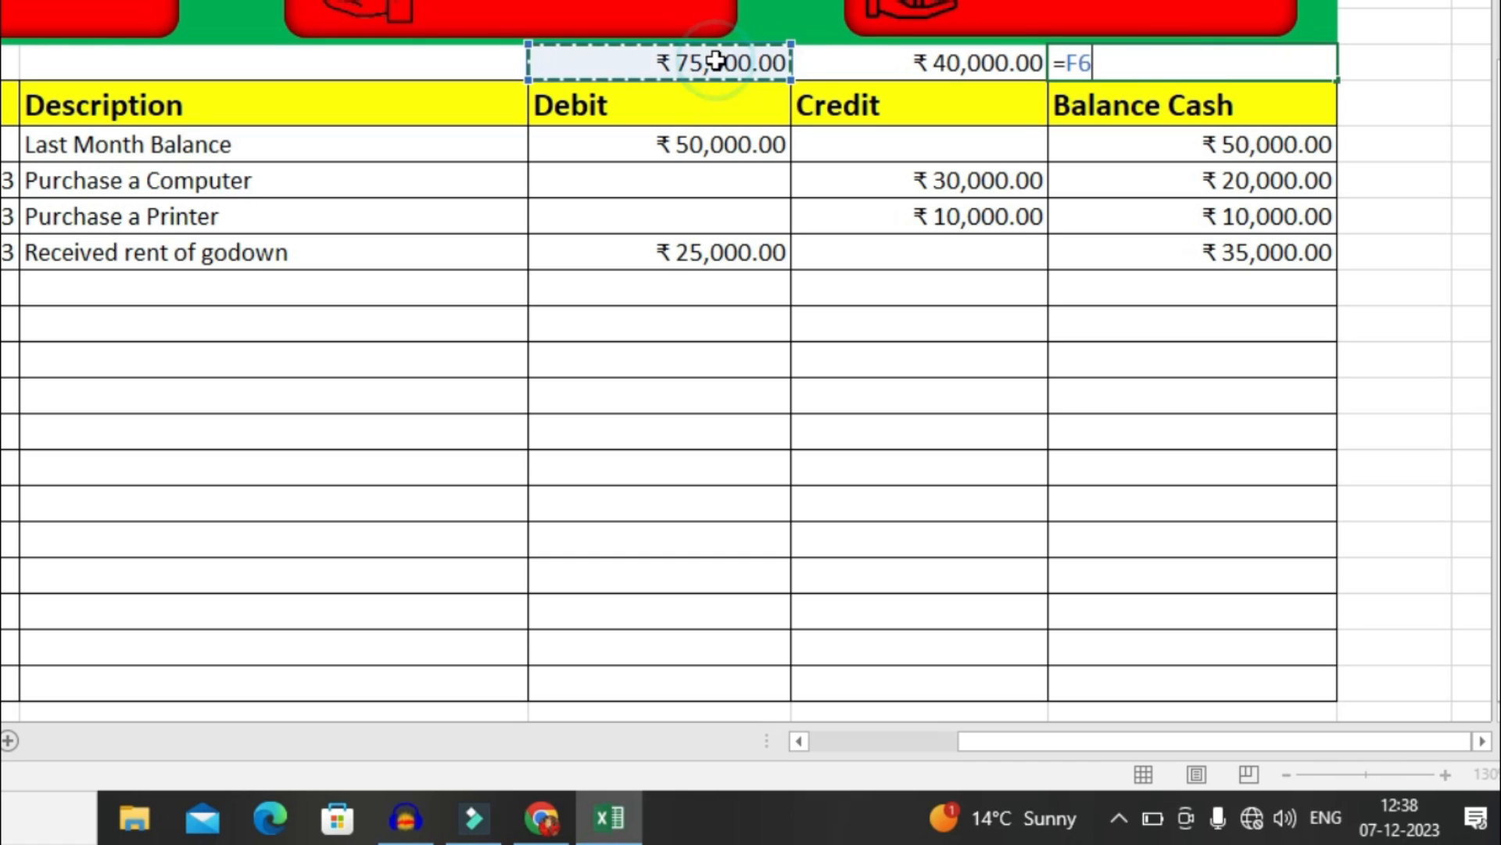
{"action": "type", "text": "-"}
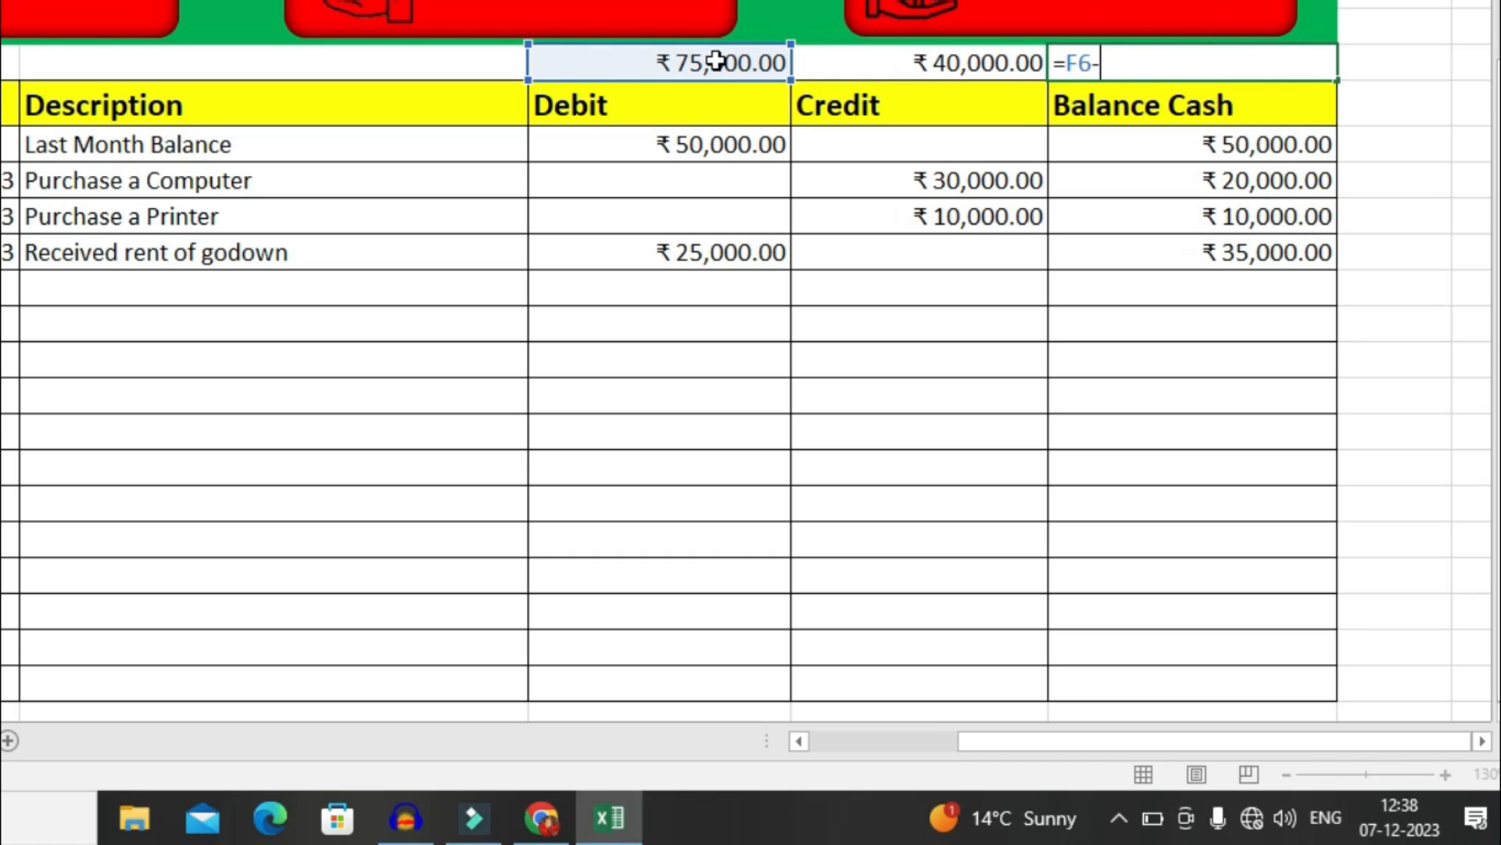
{"action": "left_click", "coordinate": [881, 69]}
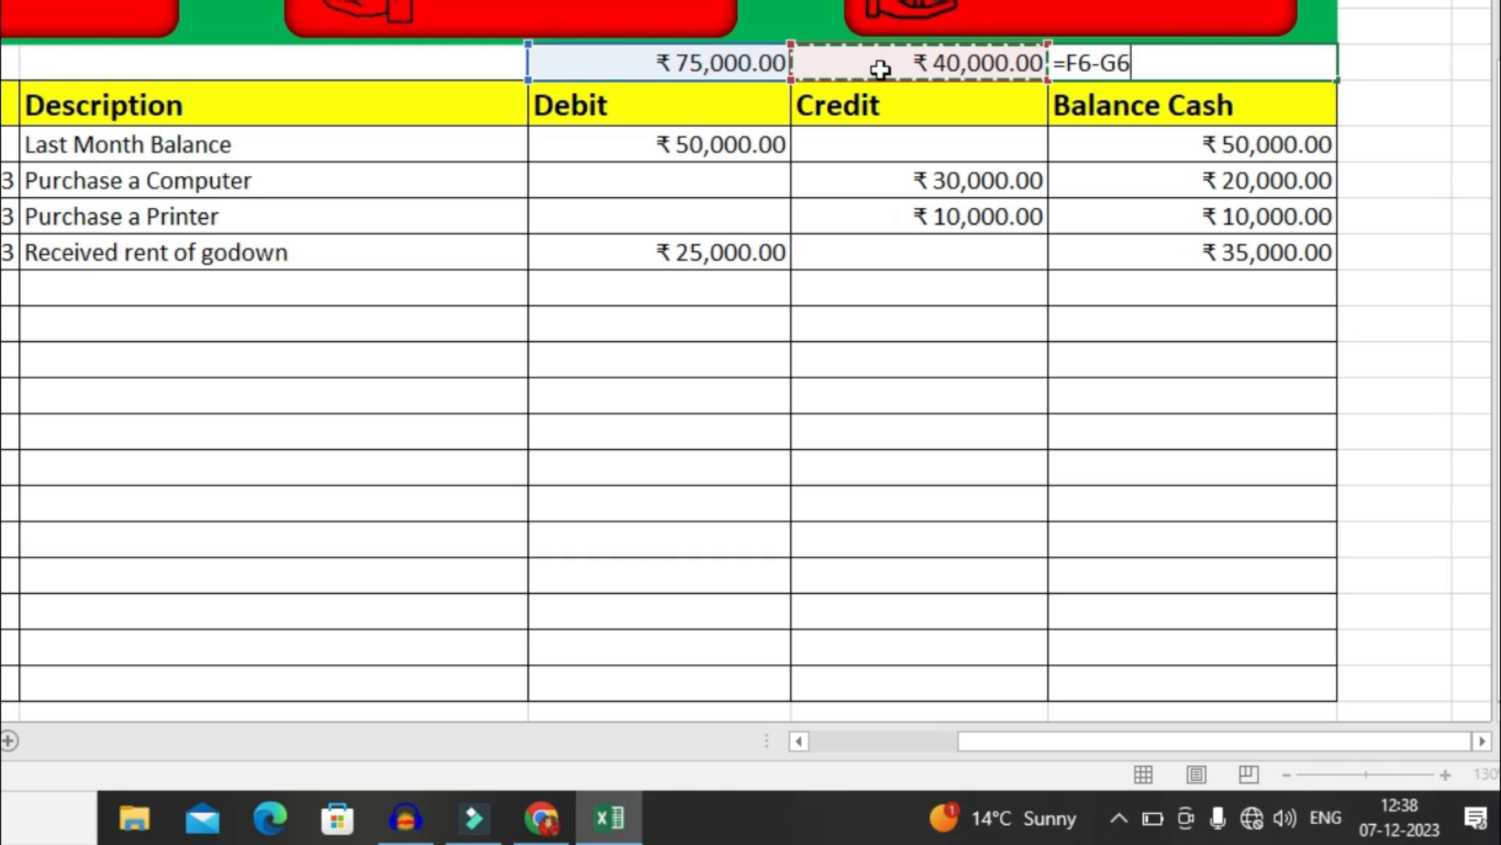
{"action": "key", "text": "Return"}
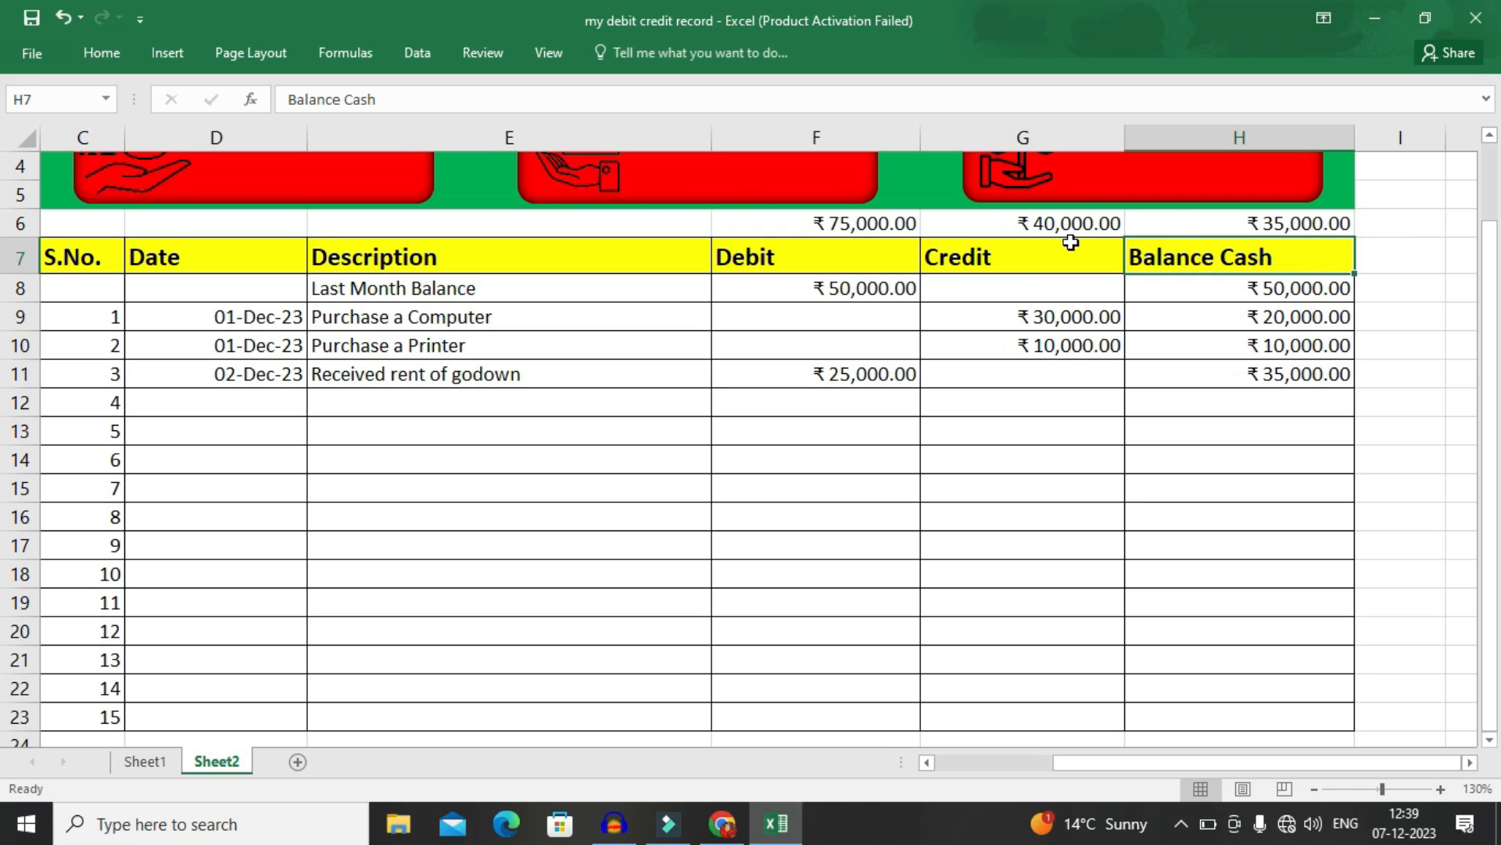
Duplicate the DEBIT AMOUNT, CREDIT AMOUNT and CASH BALANCE text boxes together.
{"action": "left_click_drag", "start_coordinate": [1490, 297], "coordinate": [1486, 219]}
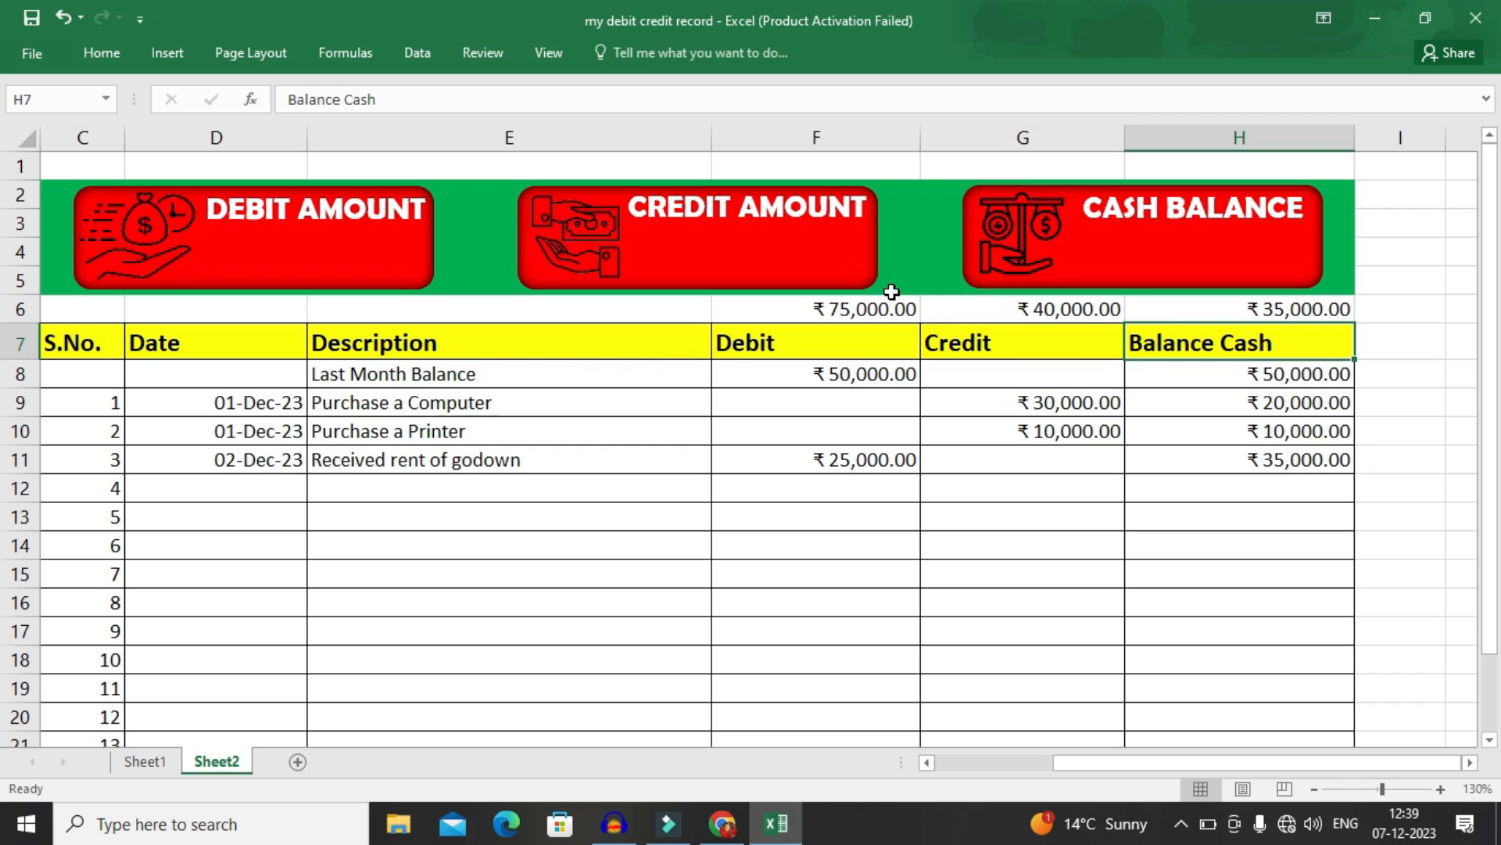
{"action": "left_click", "coordinate": [350, 223]}
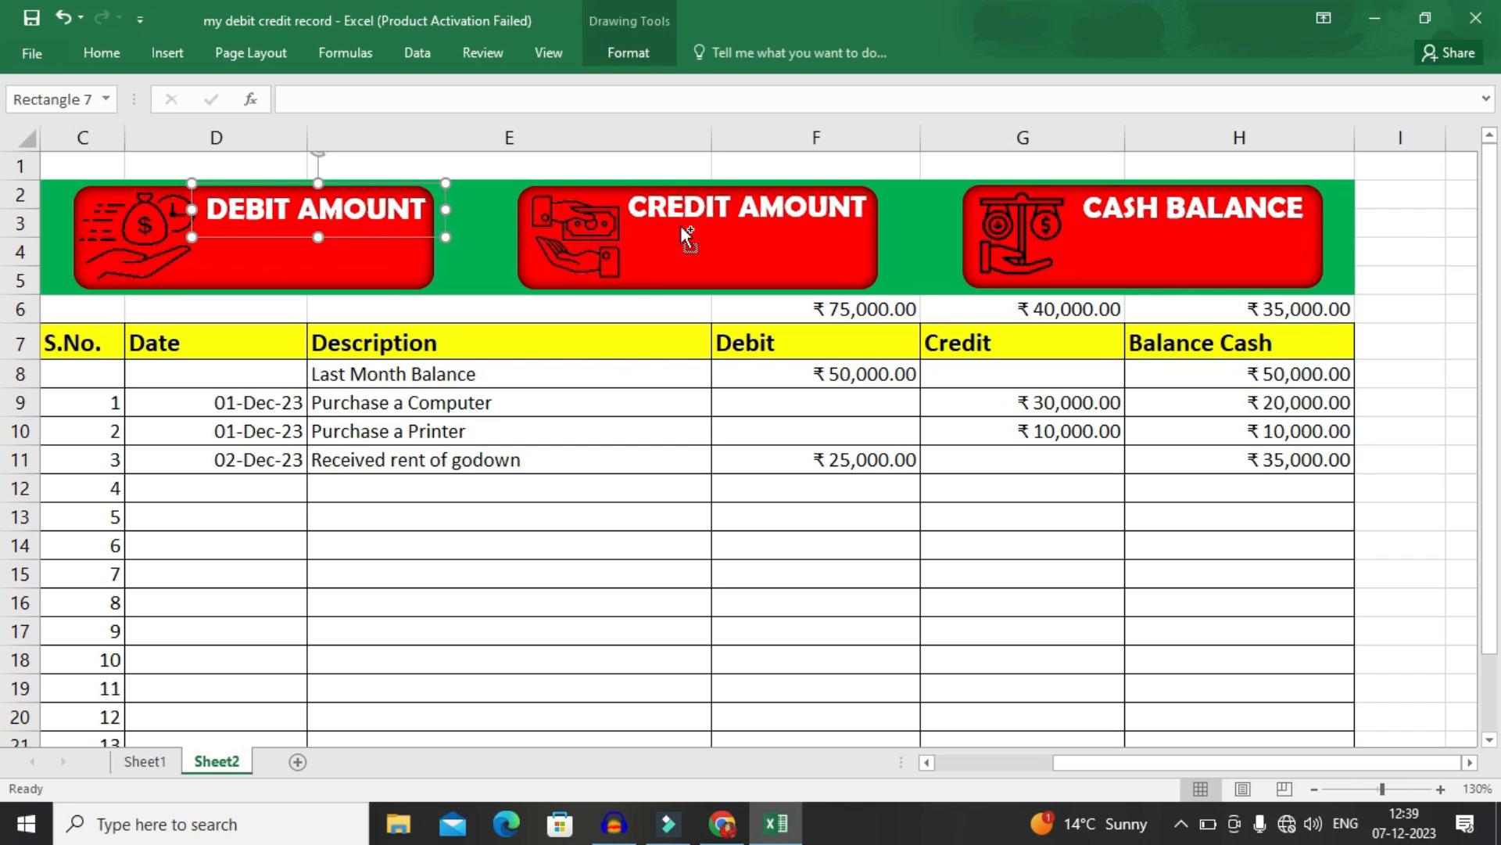
{"action": "left_click", "coordinate": [721, 209], "text": "ctrl"}
{"action": "left_click", "coordinate": [1182, 213], "text": "ctrl"}
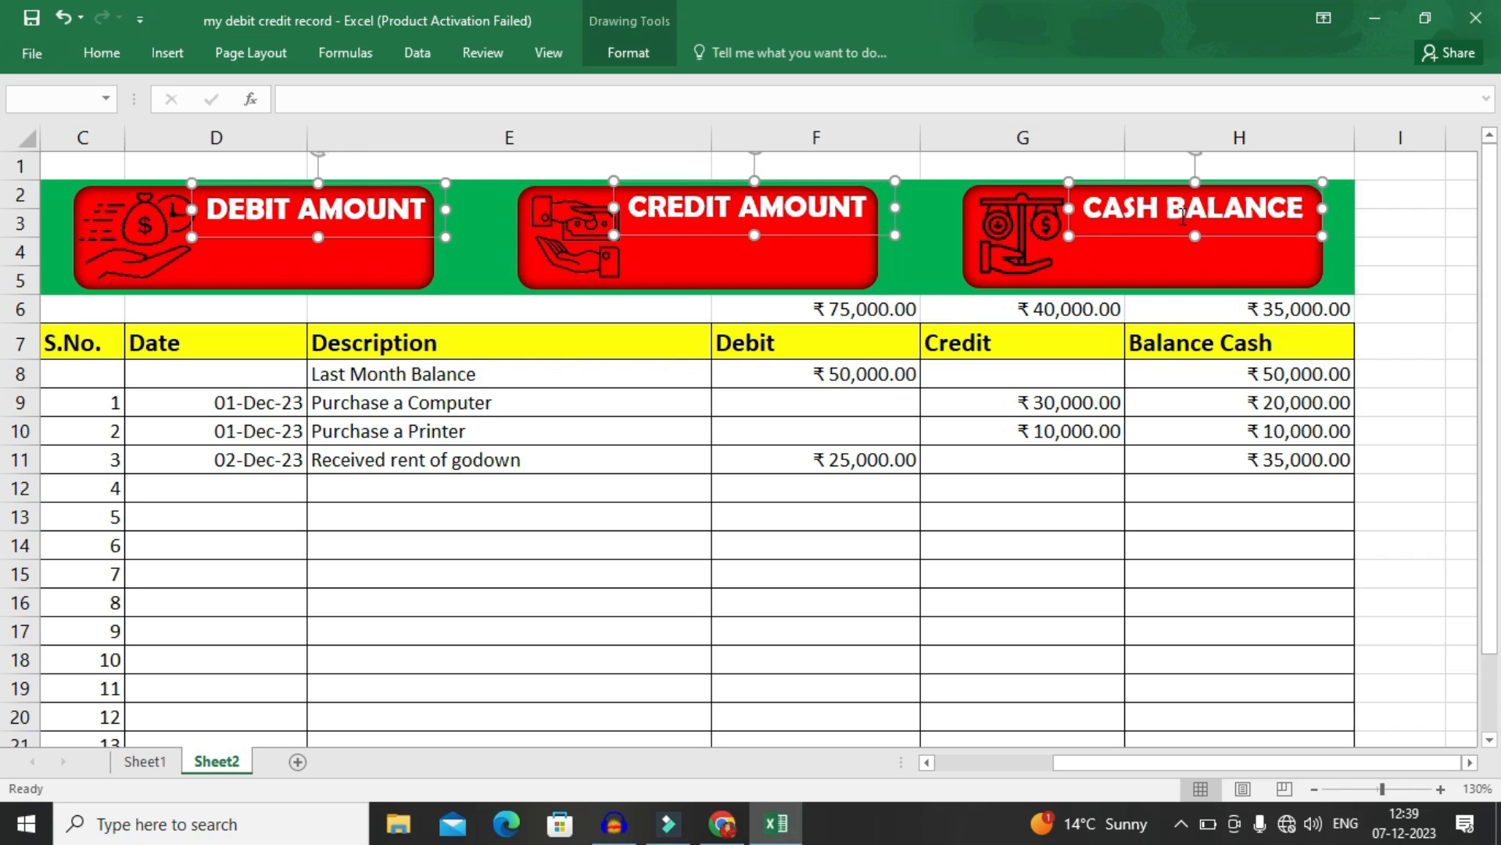
{"action": "key", "text": "ctrl+d"}
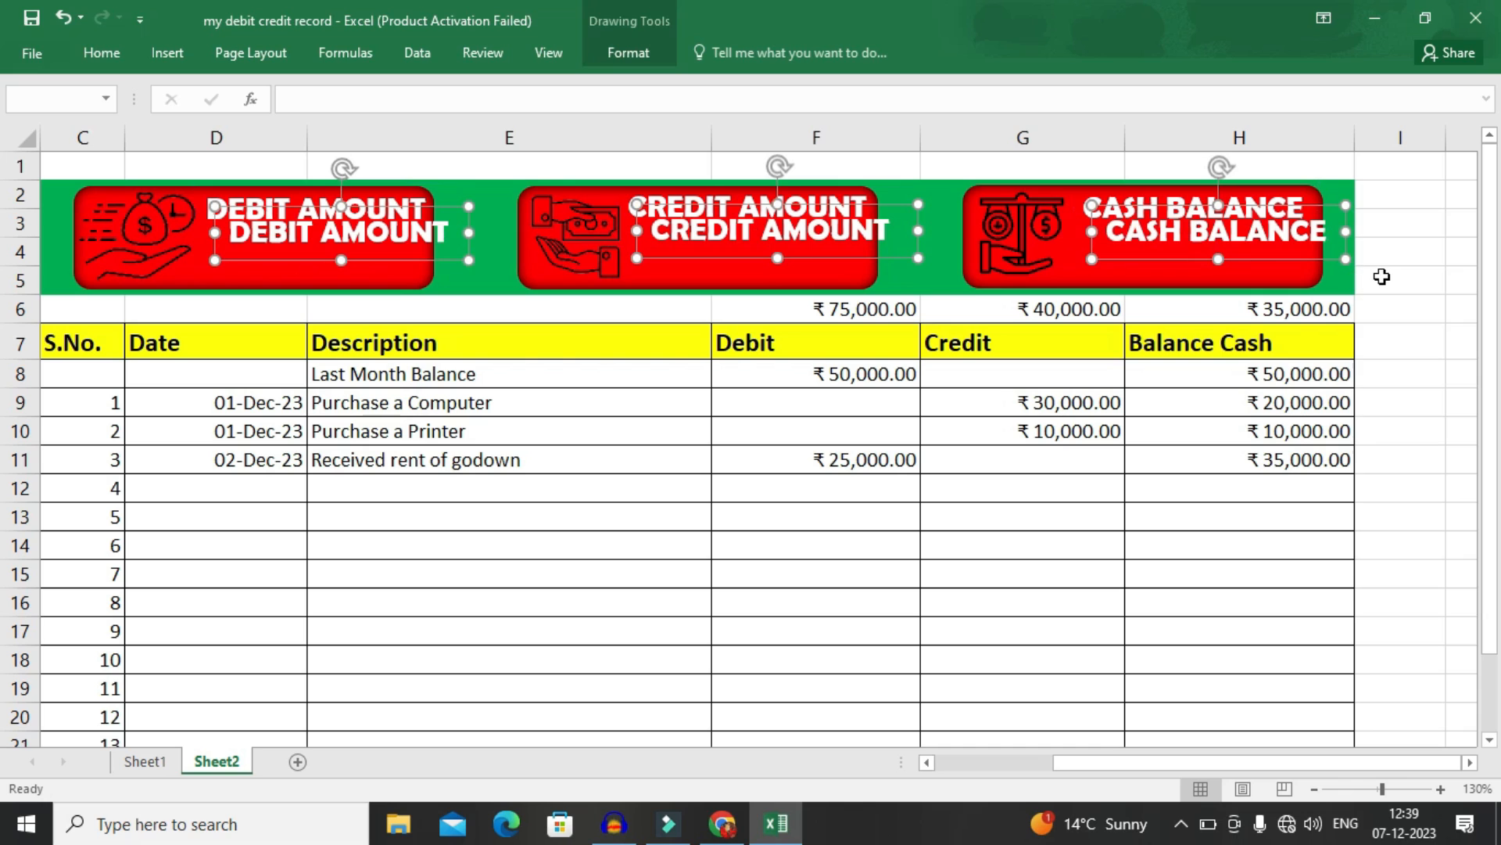
Nudge the three duplicated text boxes down and left so each sits directly beneath its original label on the red card.
{"action": "key", "text": "Down"}
{"action": "key", "text": "Down"}
{"action": "key", "text": "Down"}
{"action": "key", "text": "Down"}
{"action": "key", "text": "Down"}
{"action": "key", "text": "Down"}
{"action": "key", "text": "Down"}
{"action": "key", "text": "Down"}
{"action": "key", "text": "Down"}
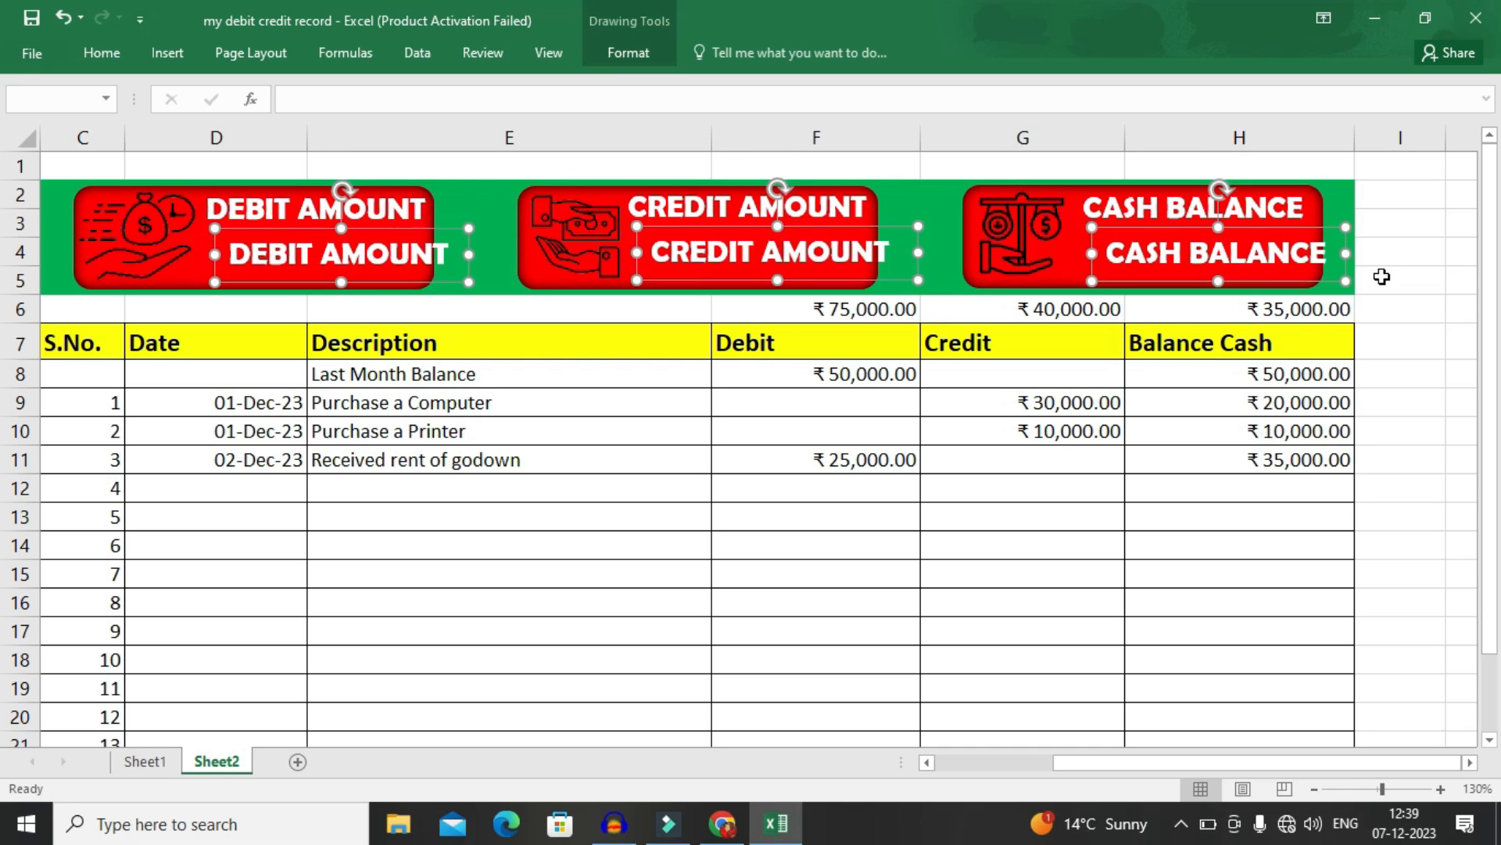
{"action": "key", "text": "Left"}
{"action": "key", "text": "Left"}
{"action": "key", "text": "Left"}
{"action": "key", "text": "Left"}
{"action": "key", "text": "Left"}
{"action": "key", "text": "Left"}
{"action": "key", "text": "Left"}
{"action": "key", "text": "Left"}
{"action": "key", "text": "Up"}
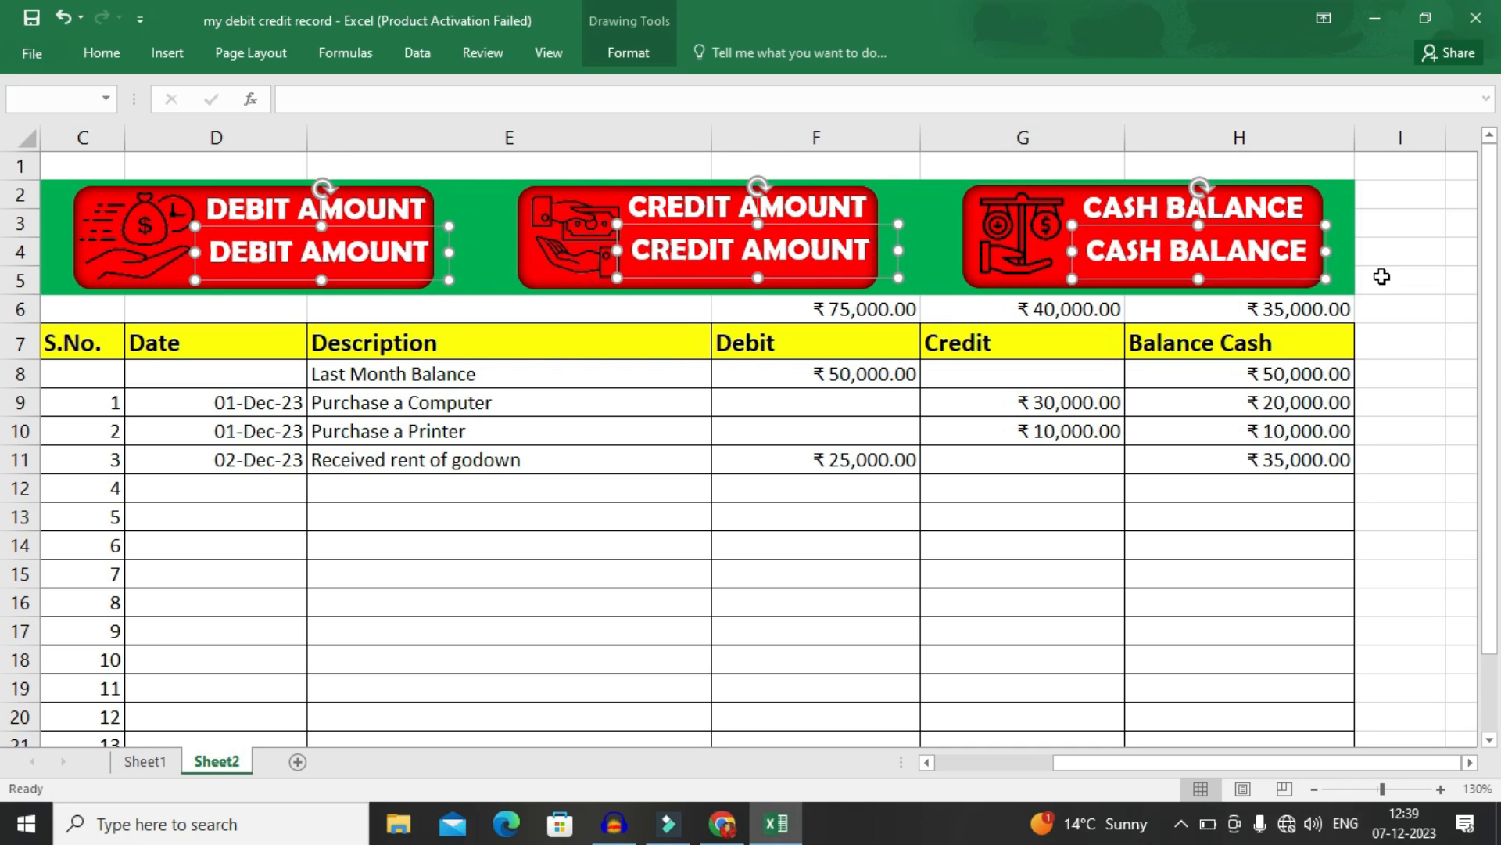
{"action": "key", "text": "Up"}
{"action": "key", "text": "Up"}
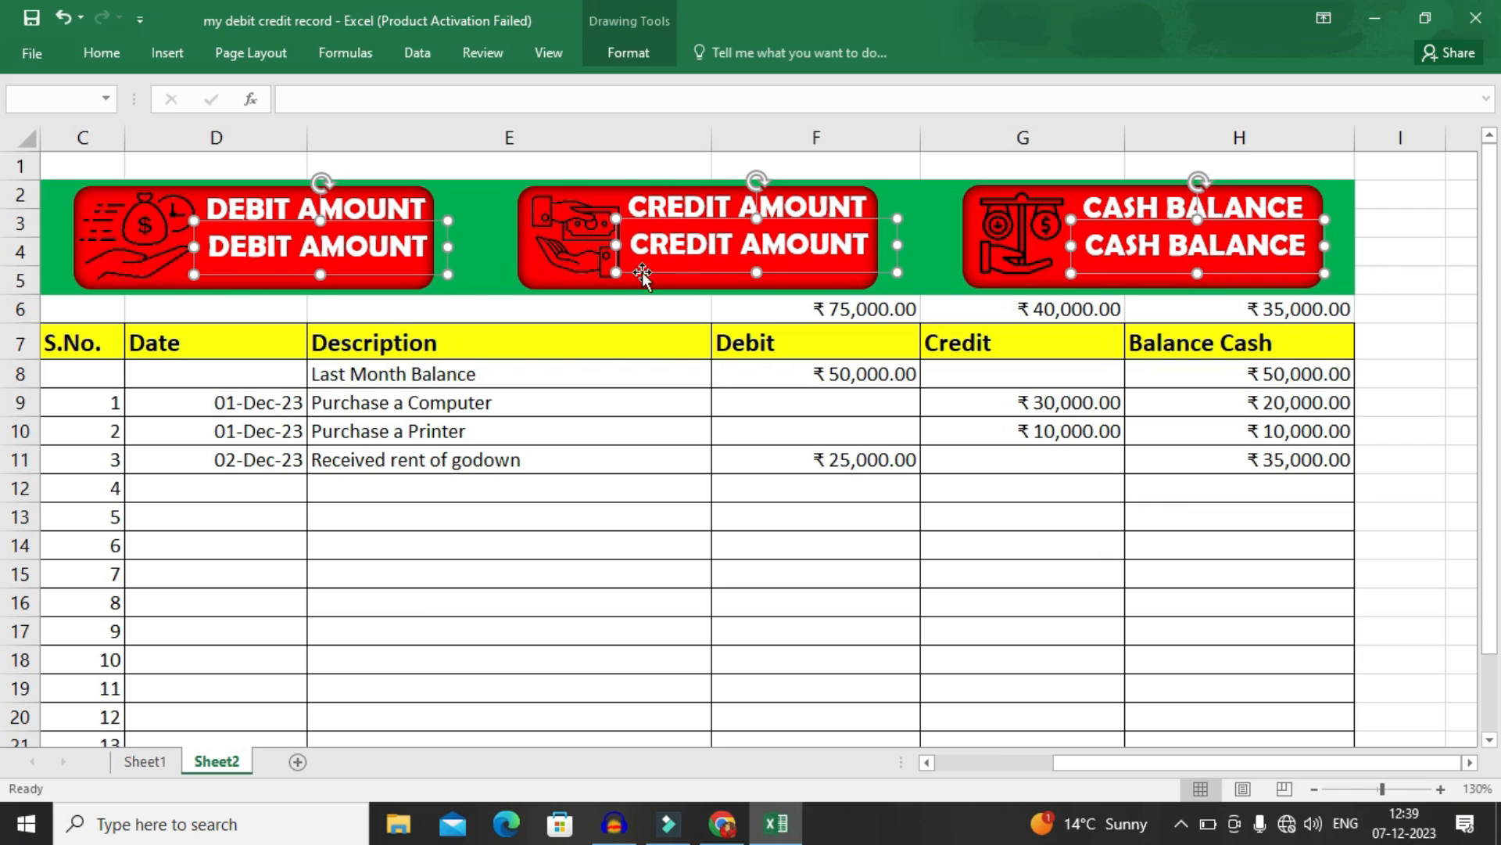
{"action": "left_click", "coordinate": [696, 396]}
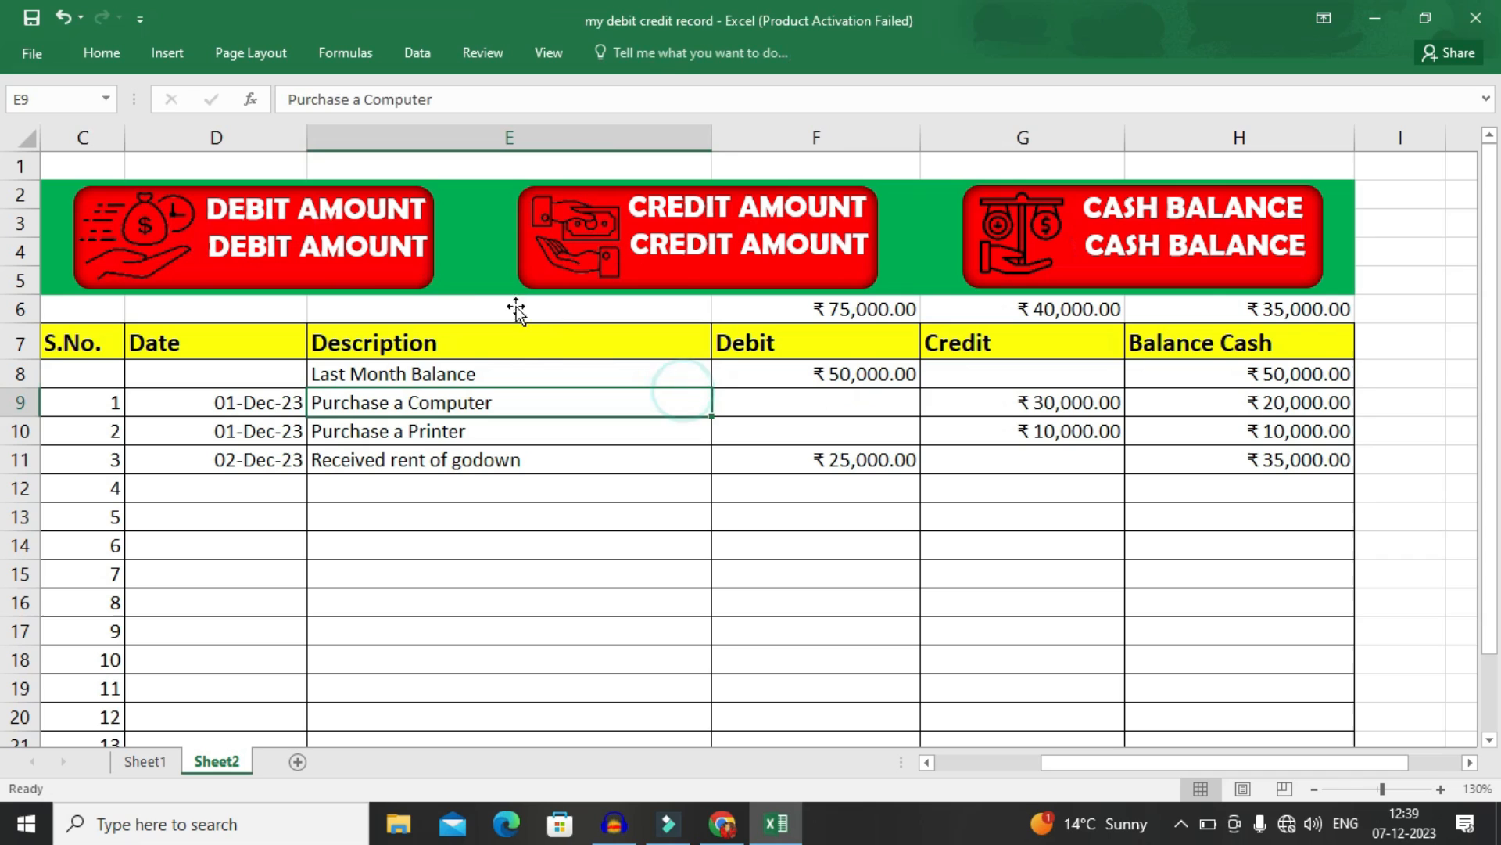
Link the duplicated DEBIT AMOUNT text box on the red card to the debit total with =$F$6.
{"action": "left_click", "coordinate": [361, 246]}
{"action": "left_click", "coordinate": [388, 275]}
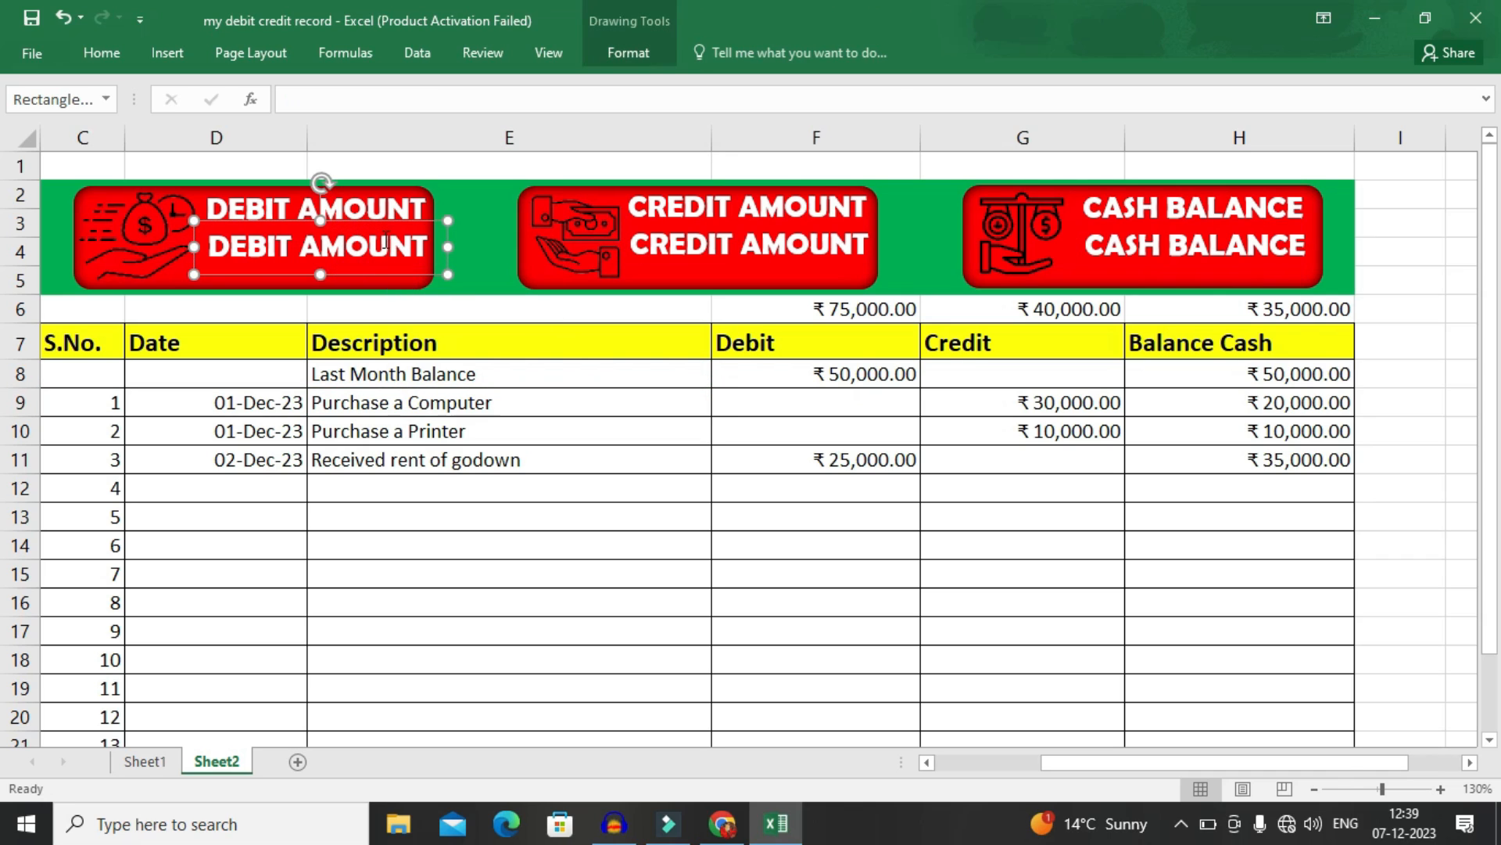
{"action": "left_click", "coordinate": [312, 107]}
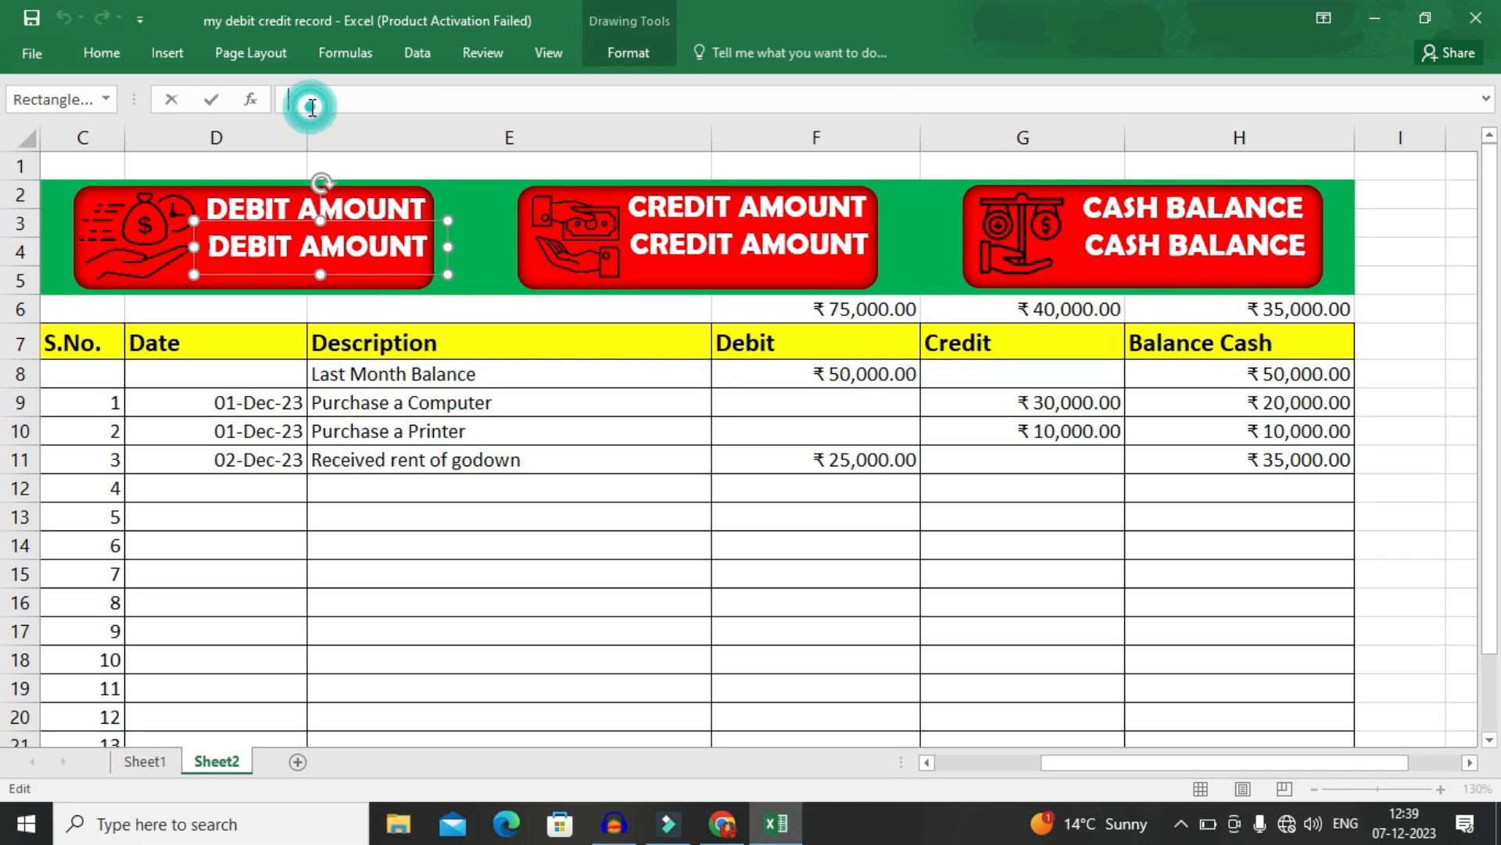
{"action": "type", "text": "="}
{"action": "left_click", "coordinate": [790, 306]}
{"action": "key", "text": "F4"}
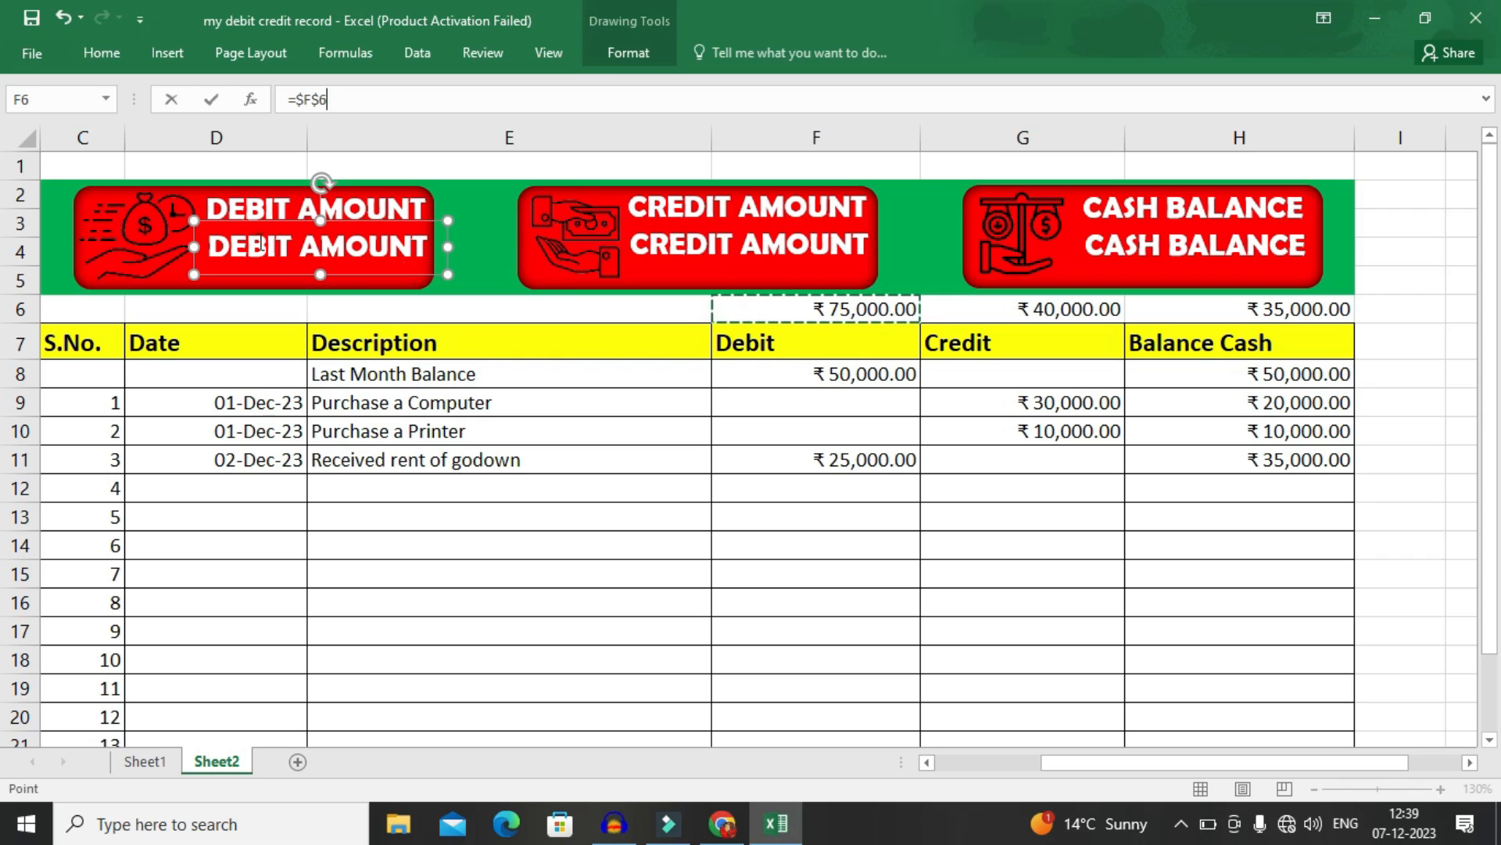
{"action": "key", "text": "Return"}
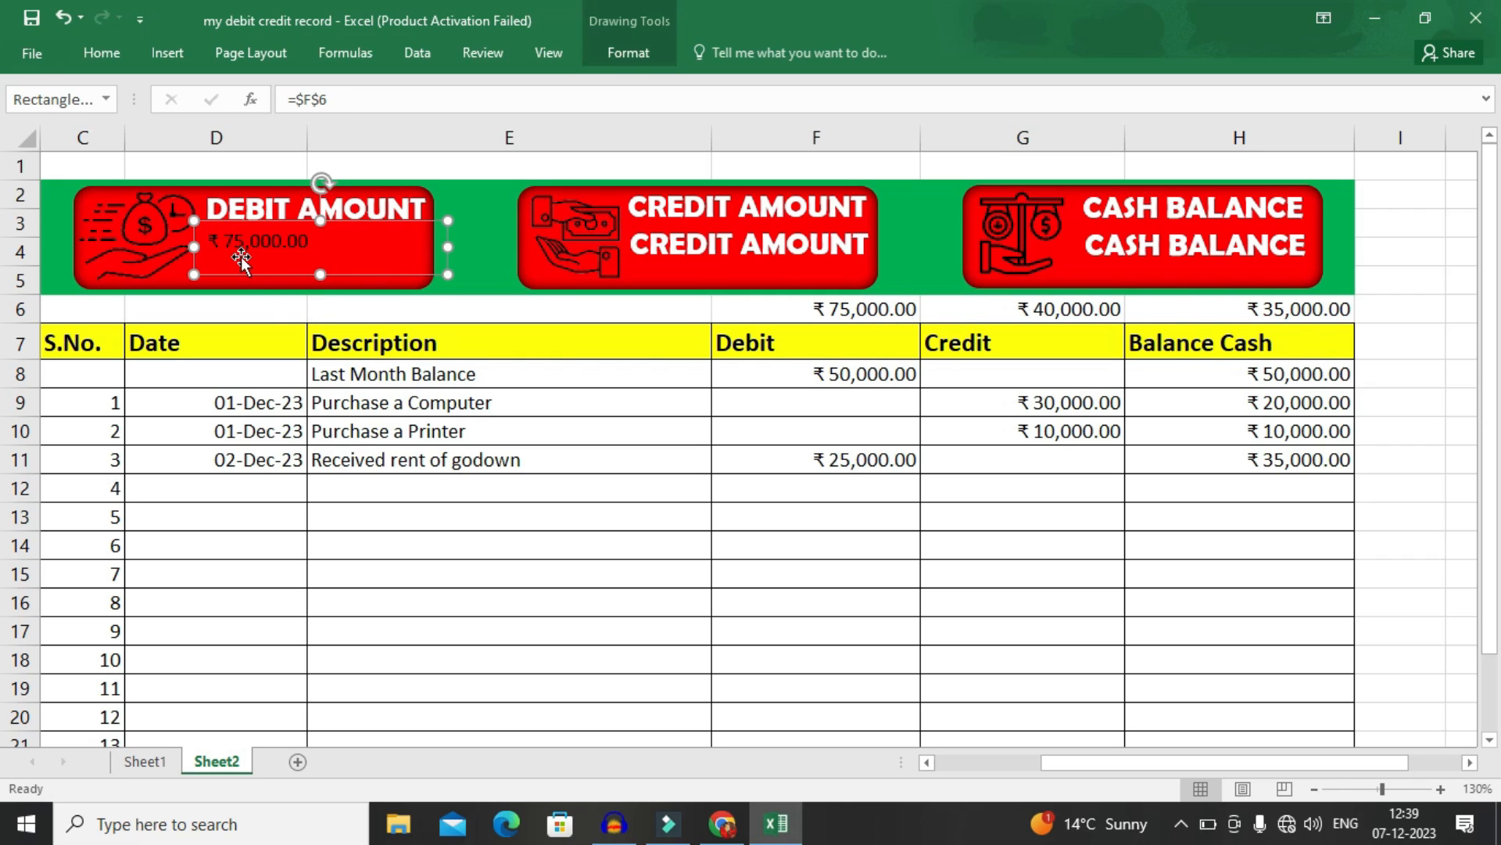
Link the duplicated CREDIT AMOUNT text box to the credit total in cell G6.
{"action": "left_click", "coordinate": [743, 245]}
{"action": "triple_click", "coordinate": [807, 261]}
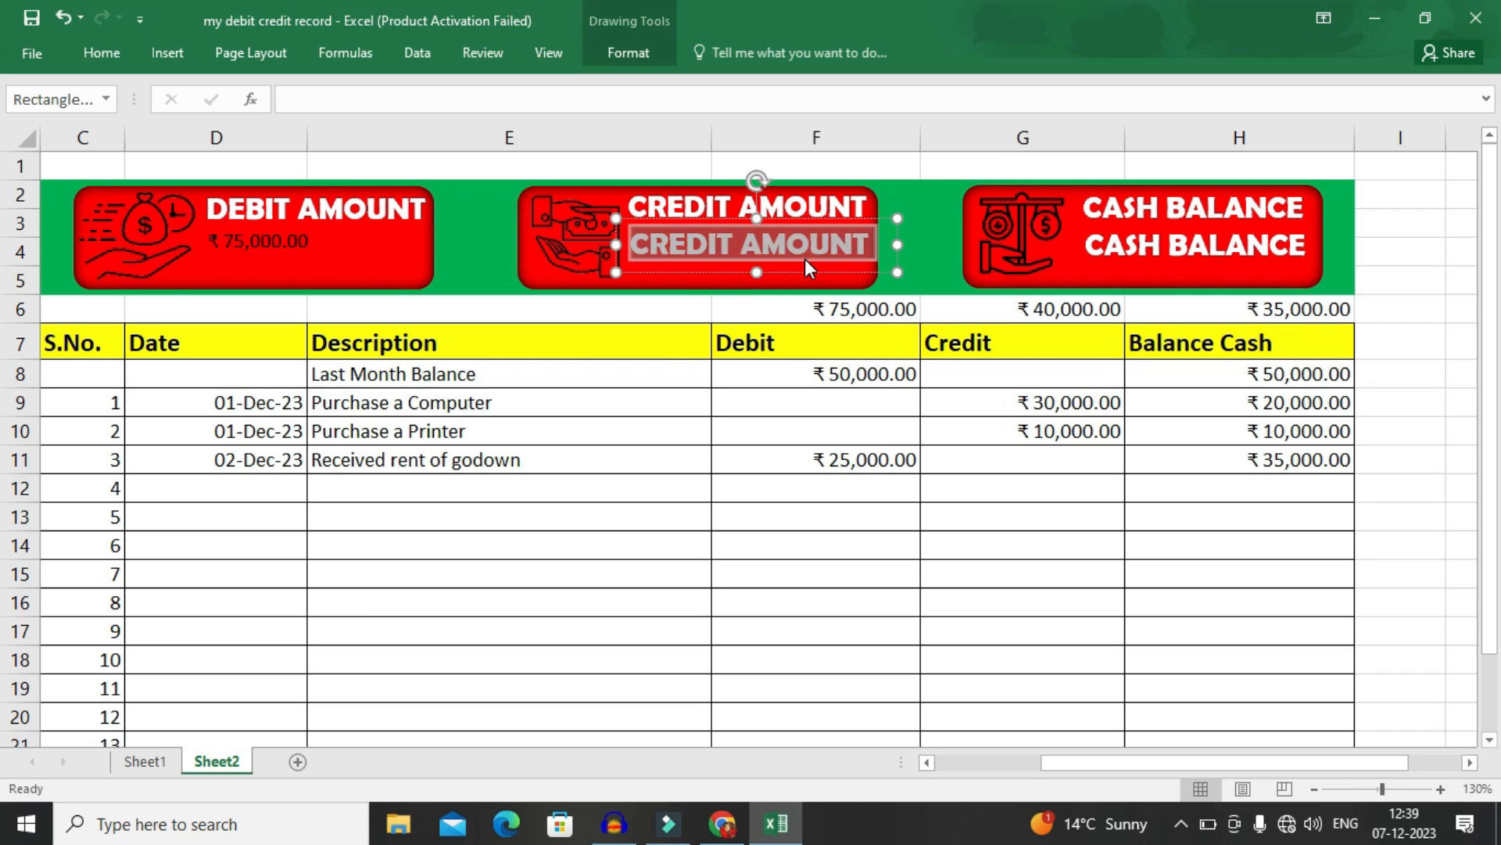
{"action": "left_click", "coordinate": [385, 101]}
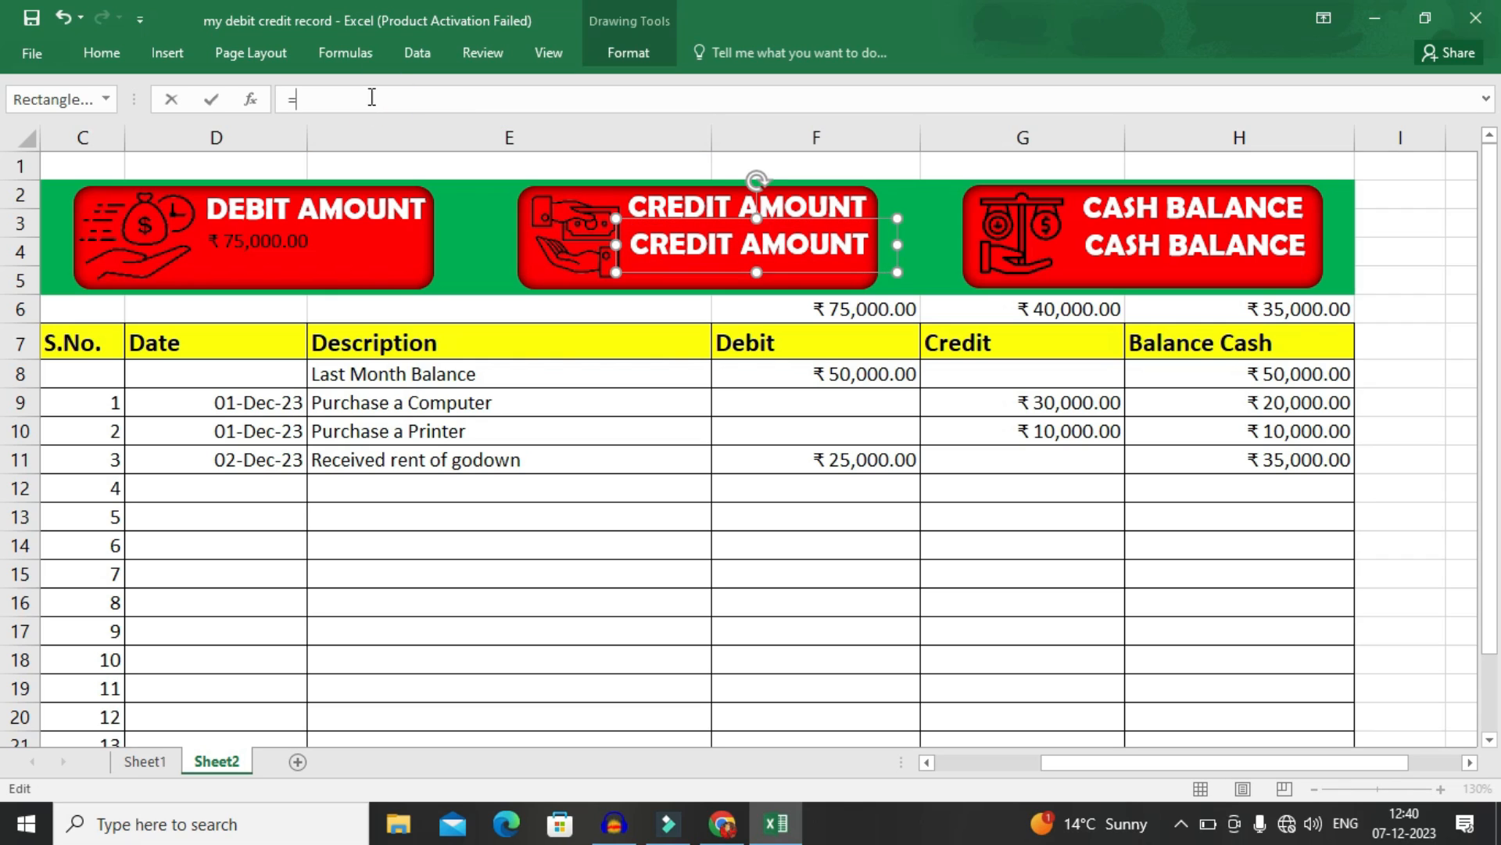
{"action": "type", "text": "="}
{"action": "left_click", "coordinate": [1032, 307]}
{"action": "key", "text": "Return"}
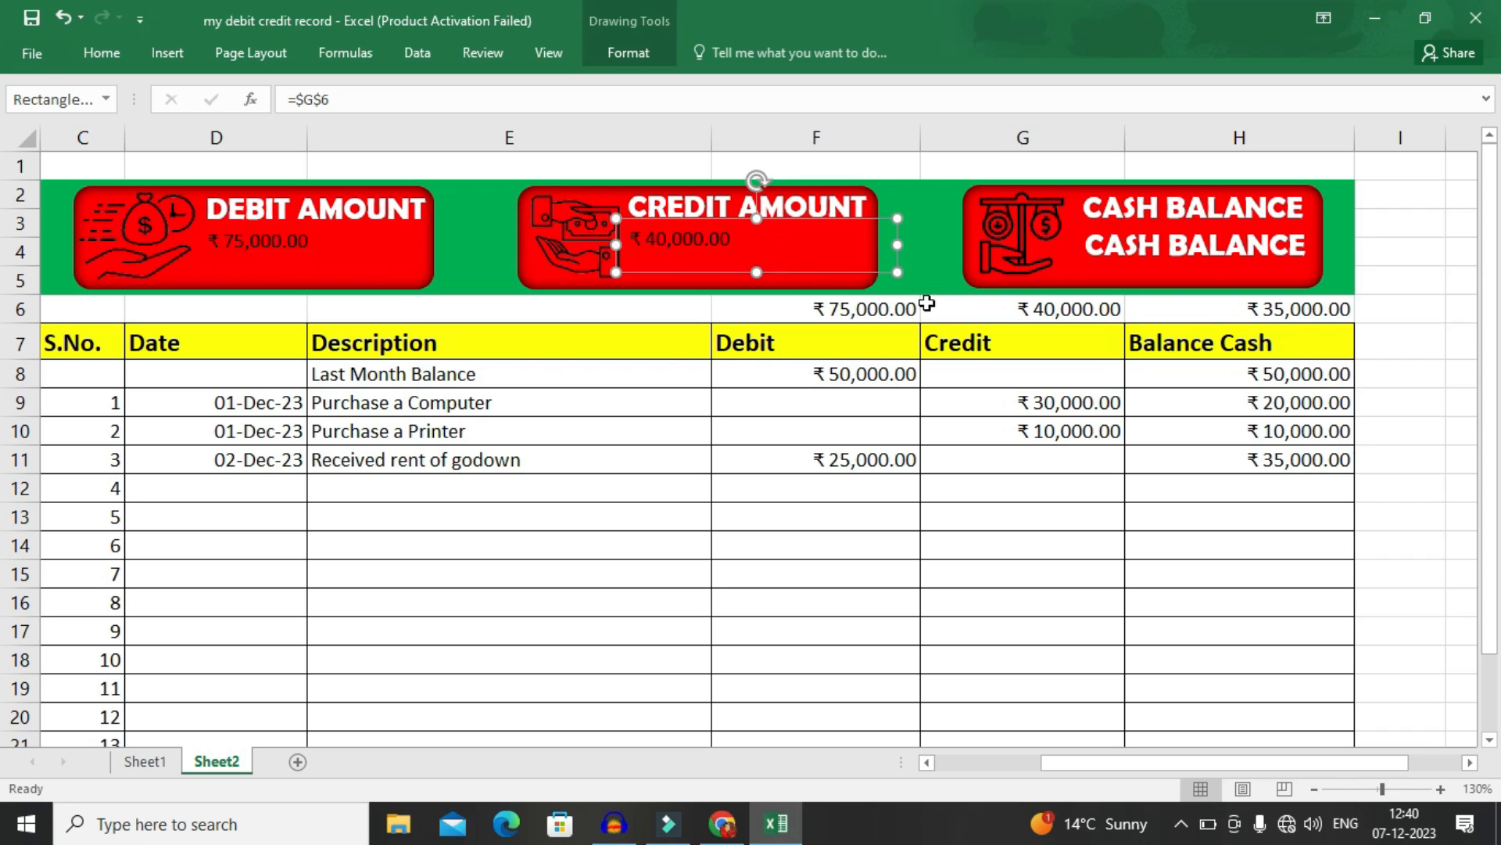
Link the duplicated CASH BALANCE text box to the remaining cash in cell H6.
{"action": "left_click", "coordinate": [1202, 266]}
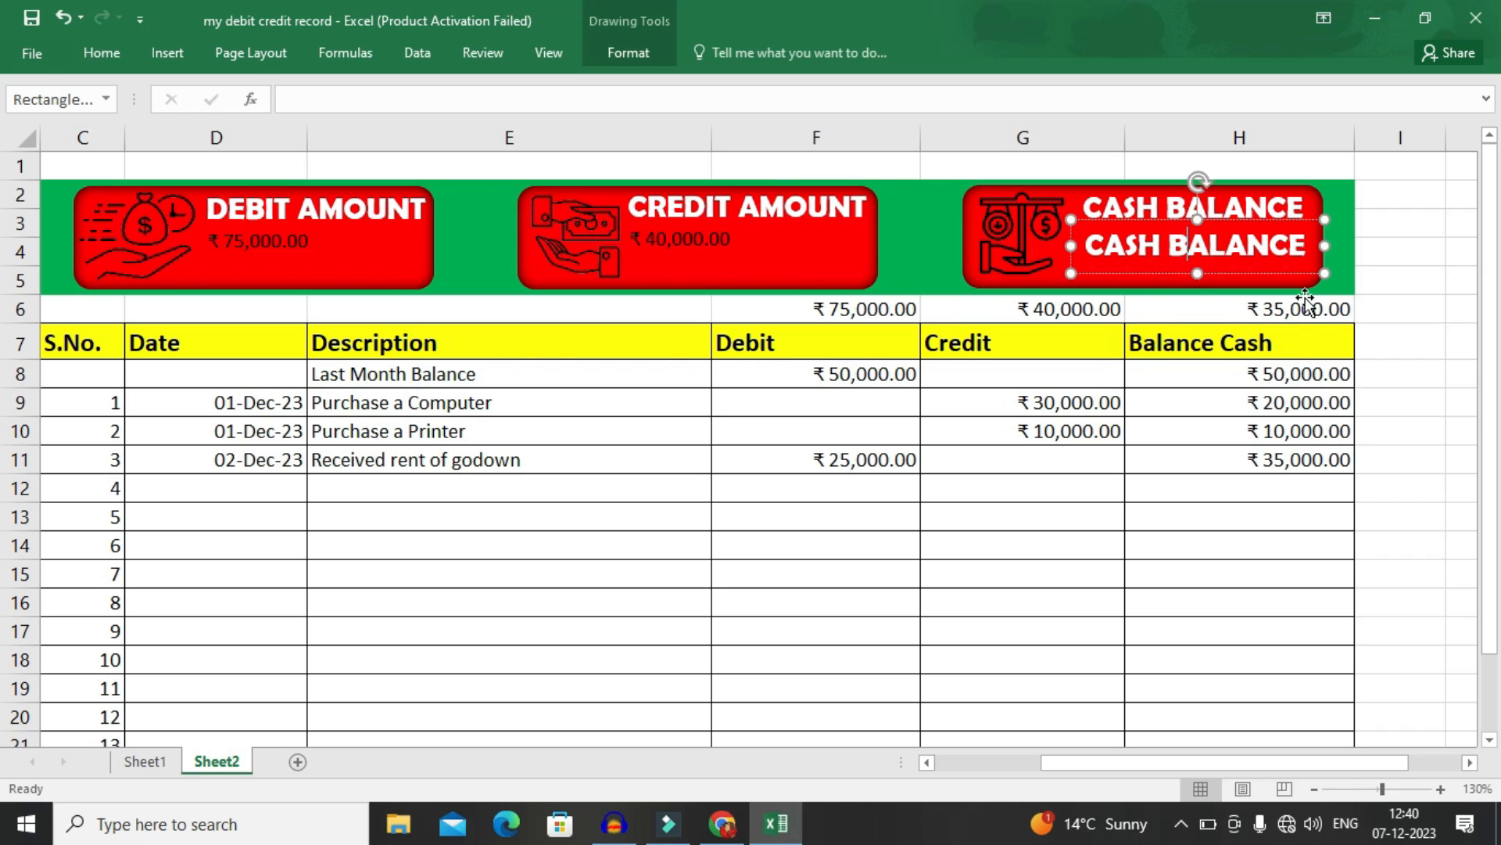
{"action": "left_click", "coordinate": [318, 96]}
{"action": "type", "text": "="}
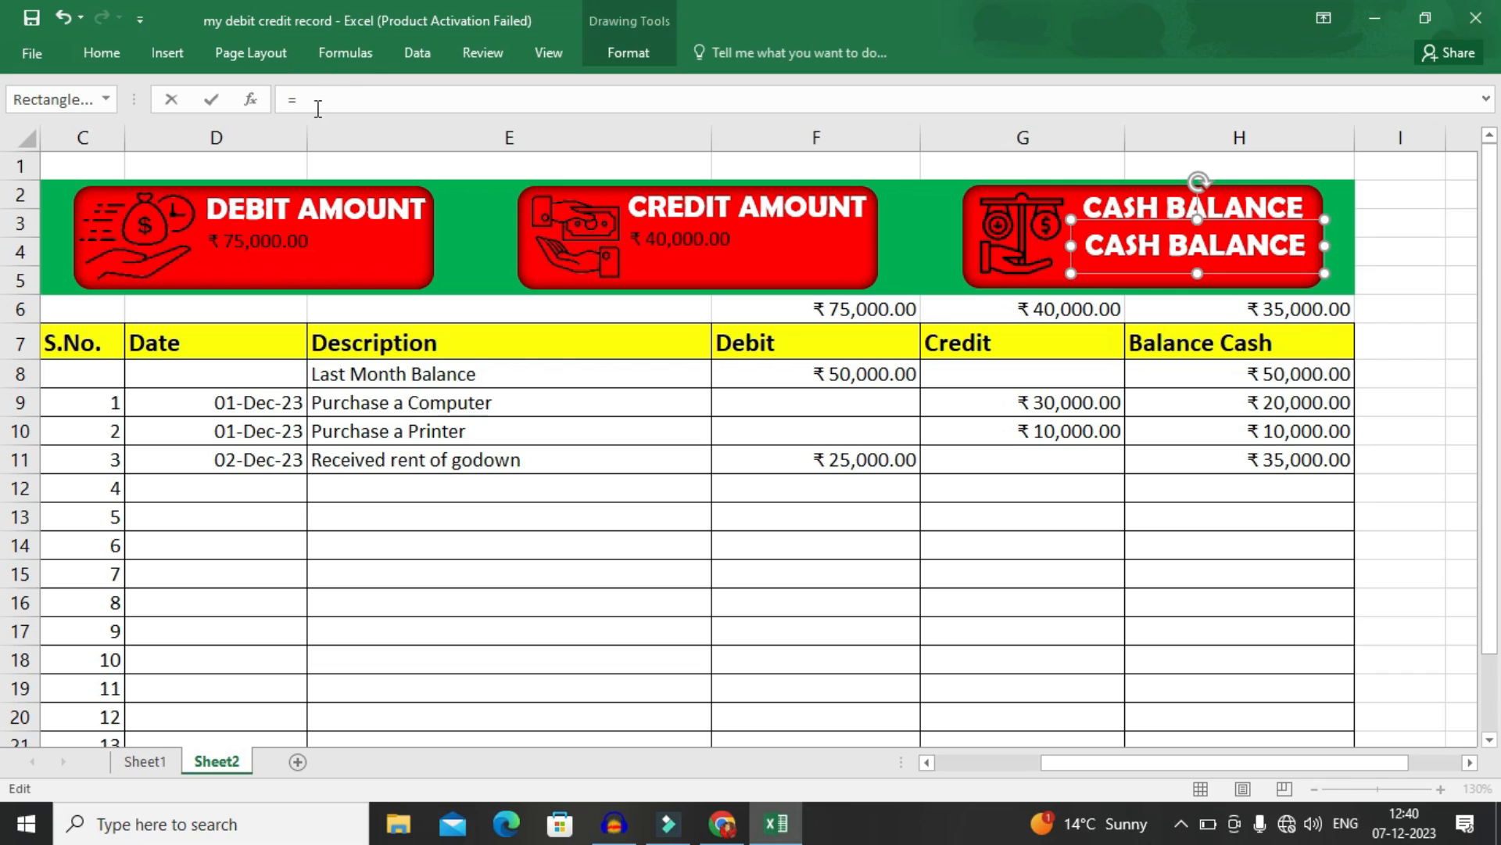
{"action": "left_click", "coordinate": [1221, 304]}
{"action": "left_click", "coordinate": [954, 374]}
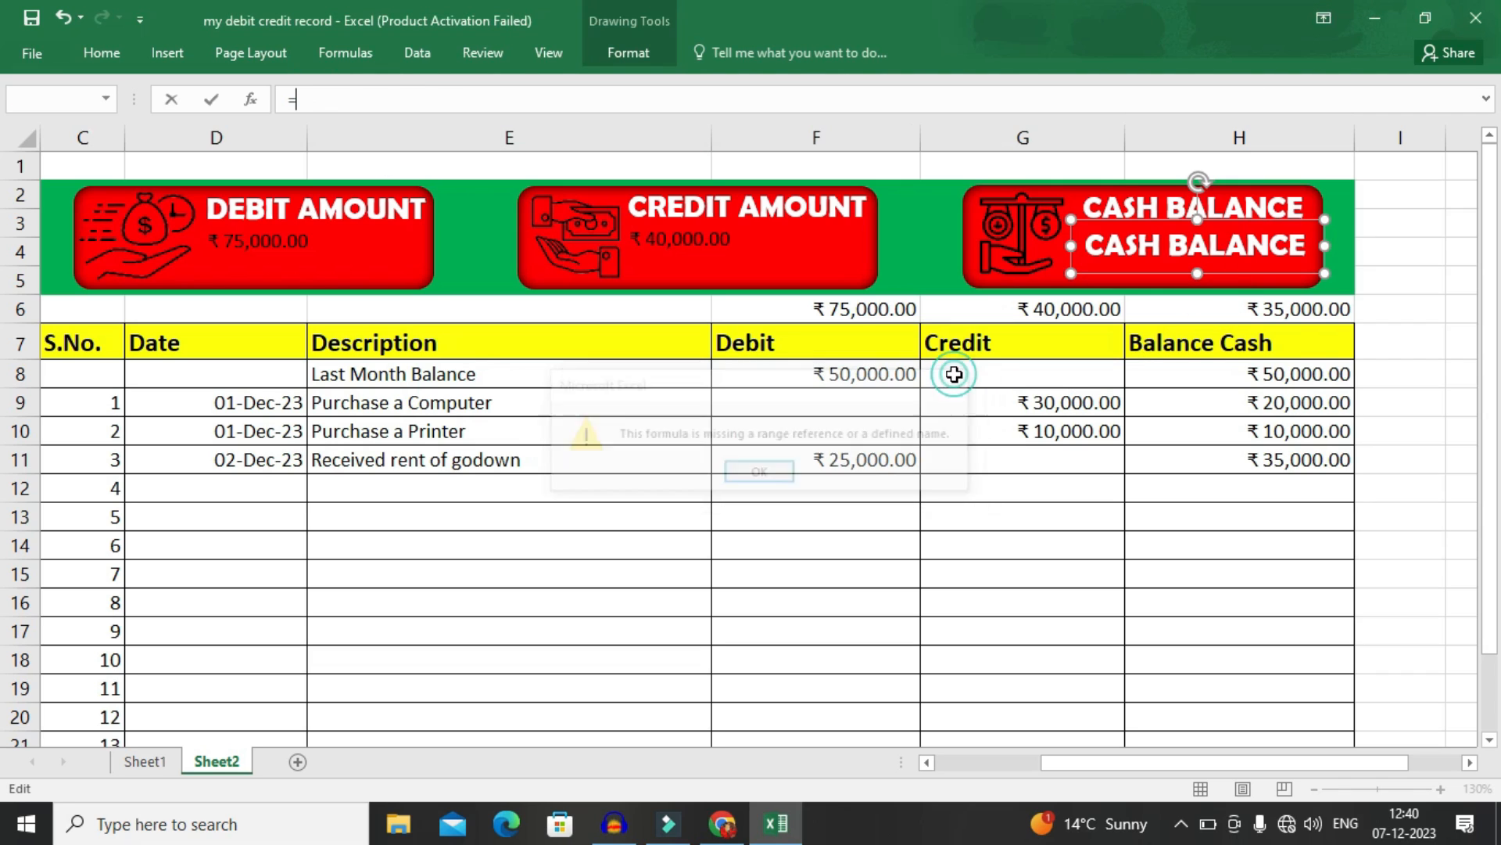
{"action": "left_click", "coordinate": [1274, 308]}
{"action": "key", "text": "Return"}
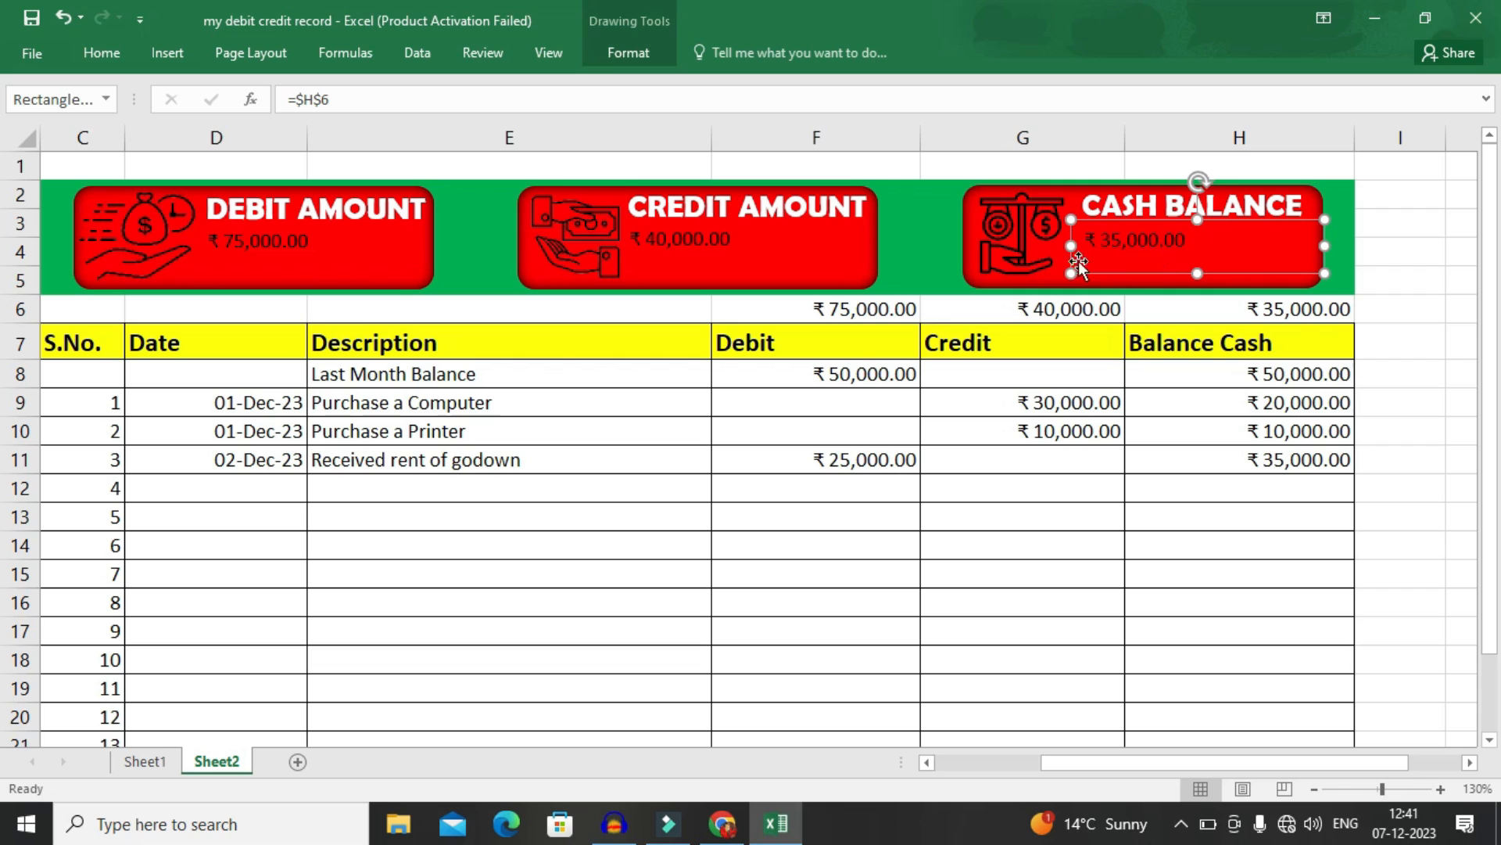
Make the linked amount on the CASH BALANCE card white and bold.
{"action": "left_click", "coordinate": [113, 52]}
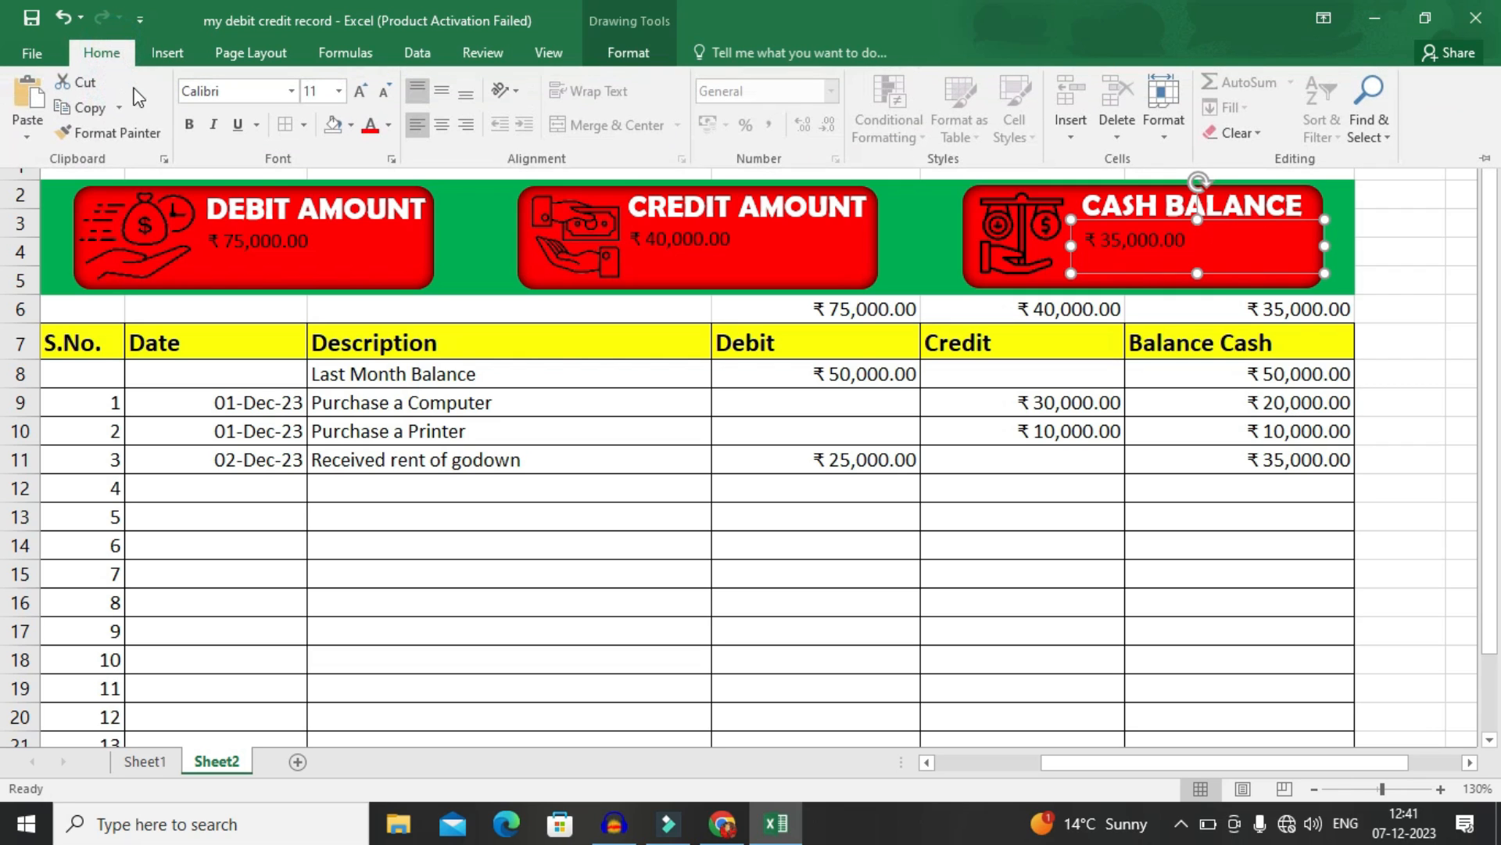
{"action": "left_click", "coordinate": [389, 125]}
{"action": "left_click", "coordinate": [376, 201]}
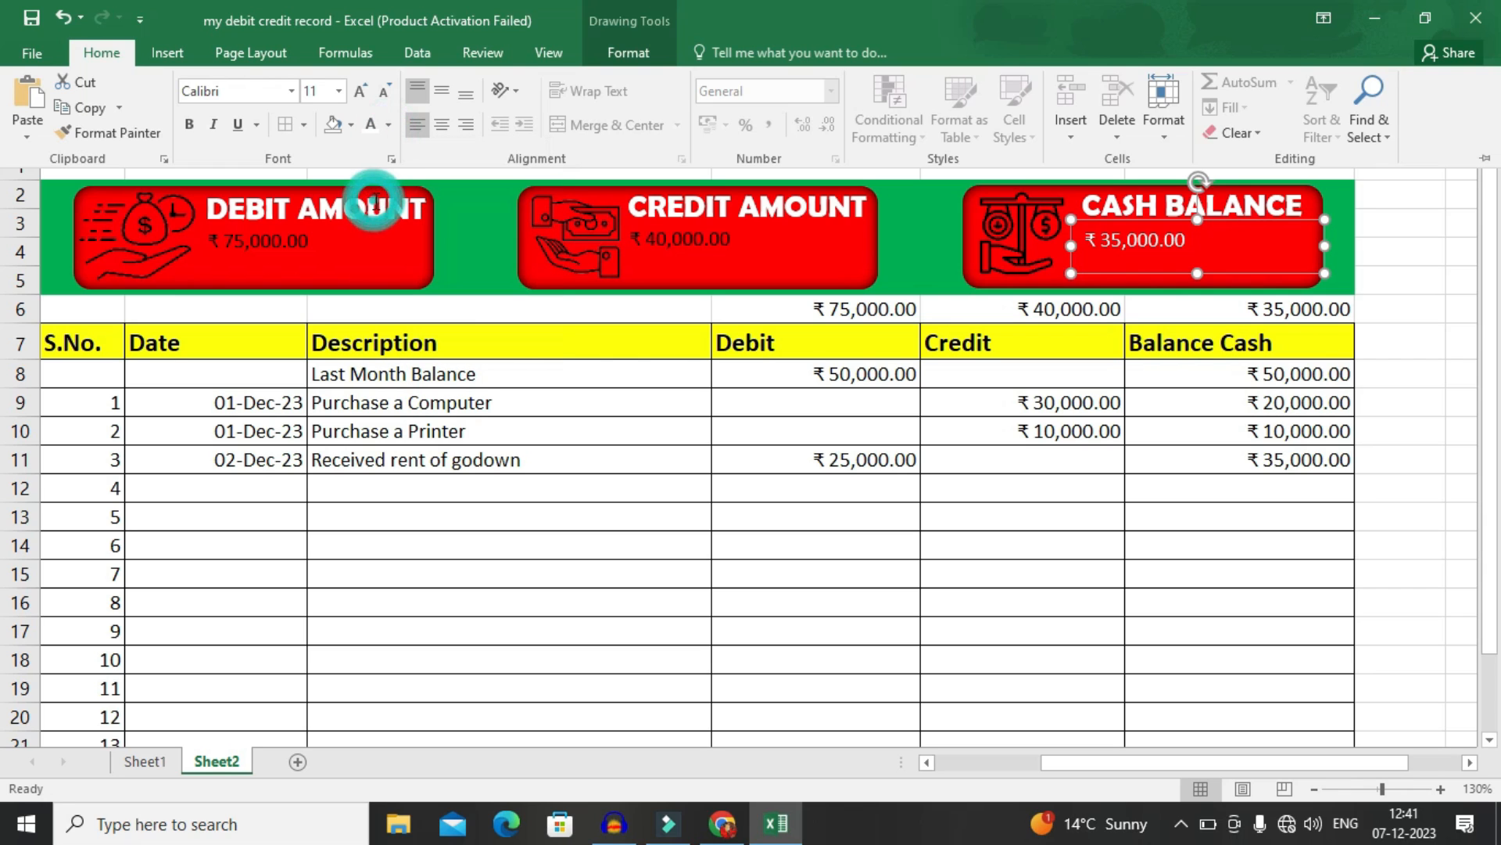
{"action": "left_click", "coordinate": [189, 125]}
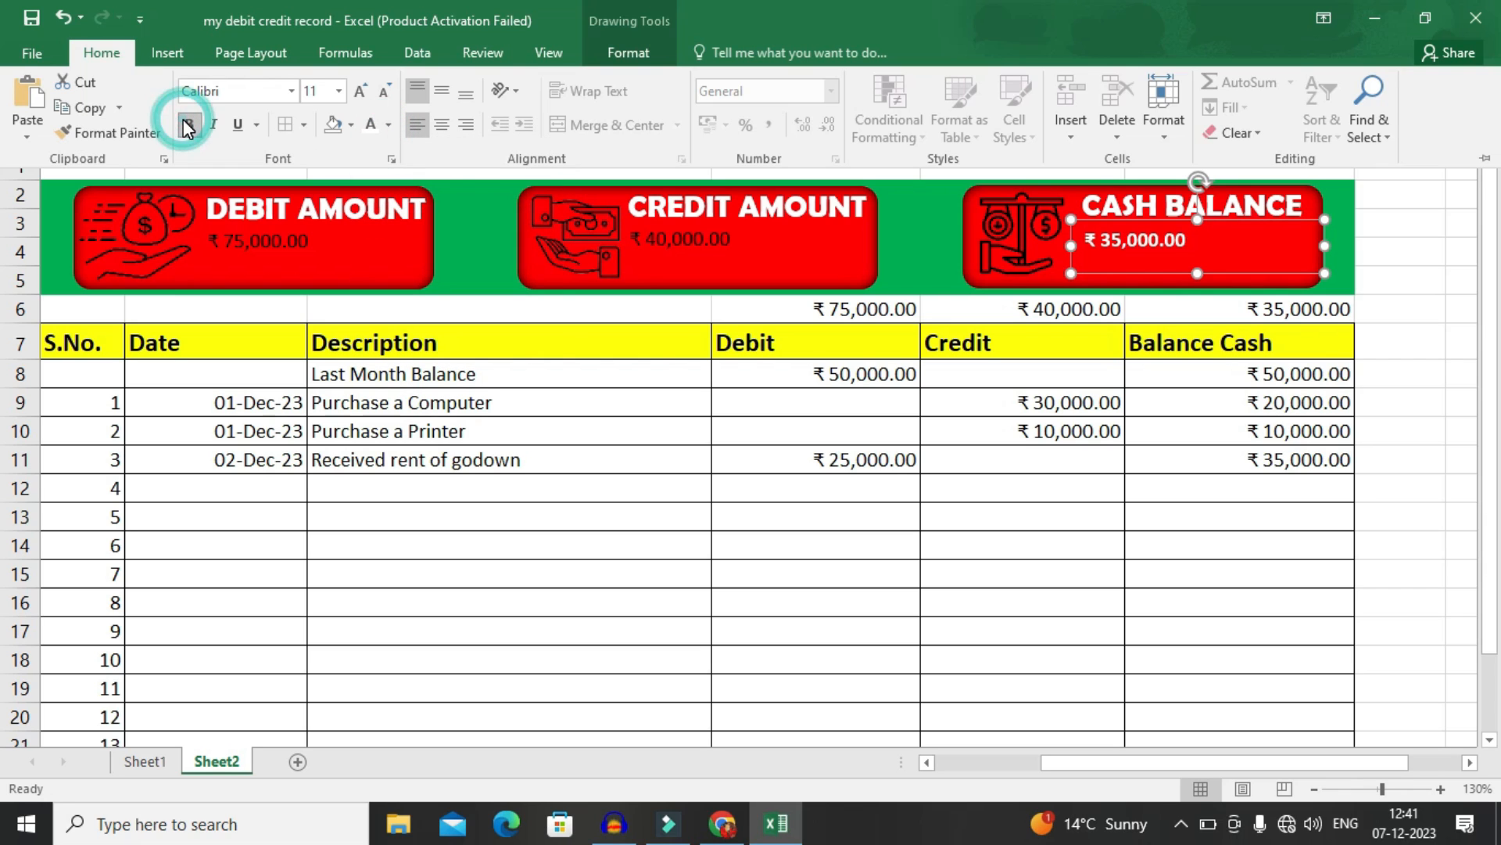
Set the cash balance amount's font to Eras Demi ITC and enlarge it to size 20.
{"action": "left_click", "coordinate": [291, 90]}
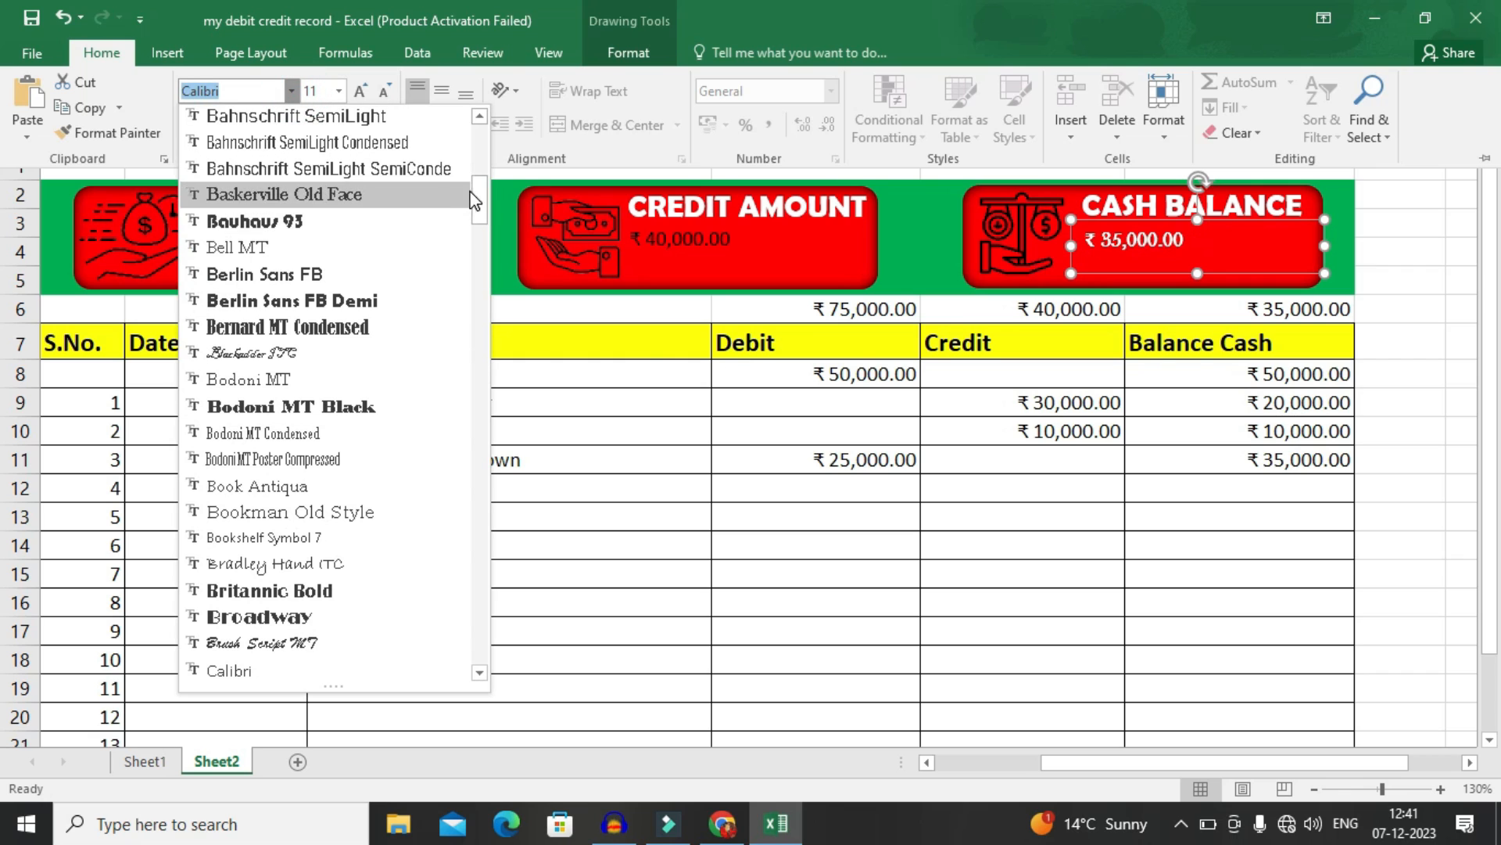
{"action": "left_click_drag", "start_coordinate": [480, 205], "coordinate": [473, 279]}
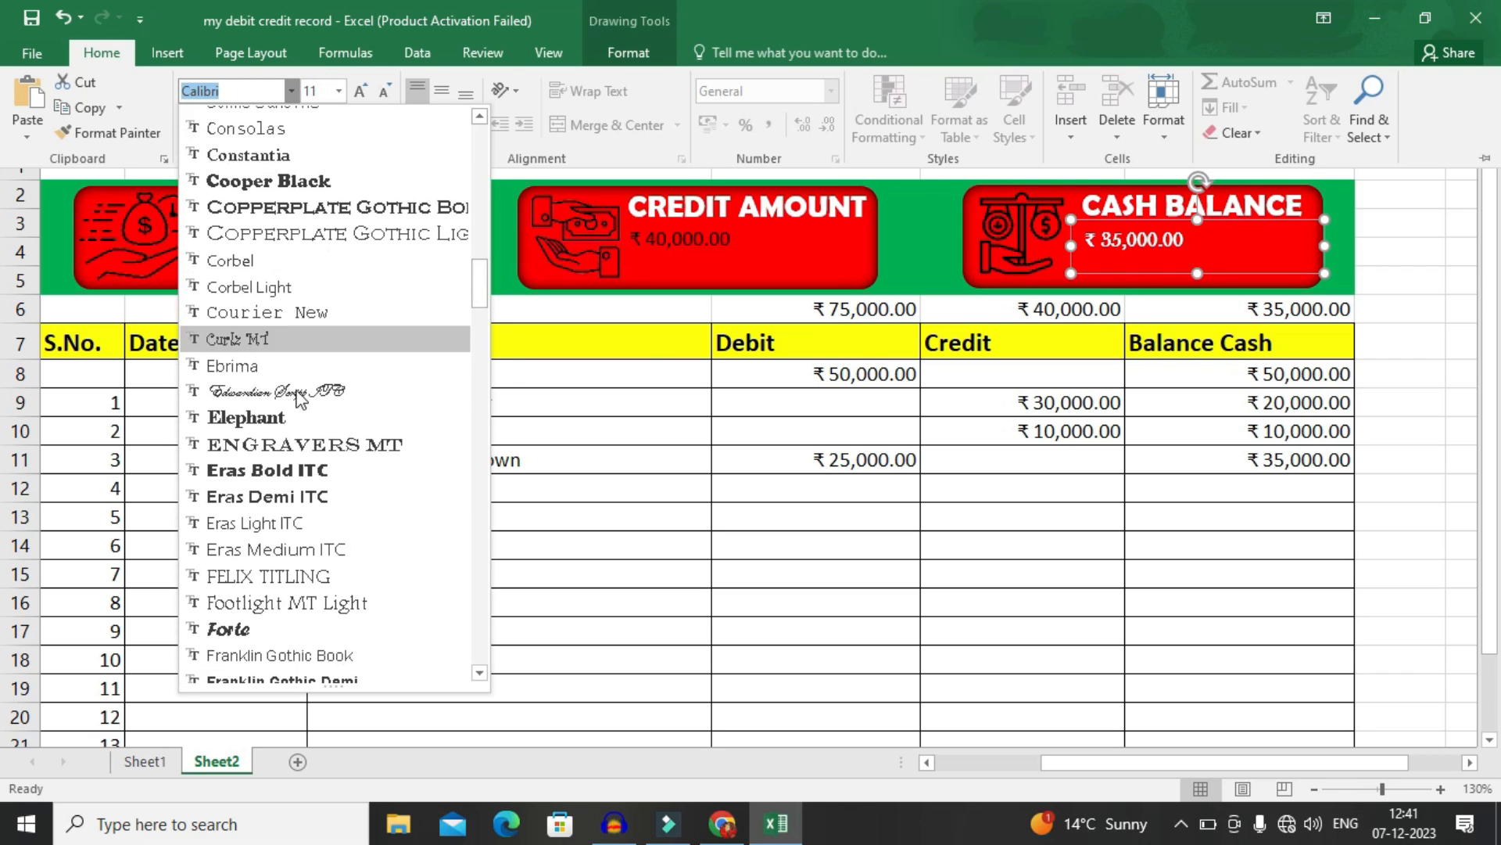
{"action": "left_click", "coordinate": [241, 493]}
{"action": "left_click", "coordinate": [364, 91]}
{"action": "left_click", "coordinate": [364, 91]}
{"action": "left_click", "coordinate": [364, 90]}
{"action": "left_click", "coordinate": [364, 91]}
{"action": "left_click", "coordinate": [364, 91]}
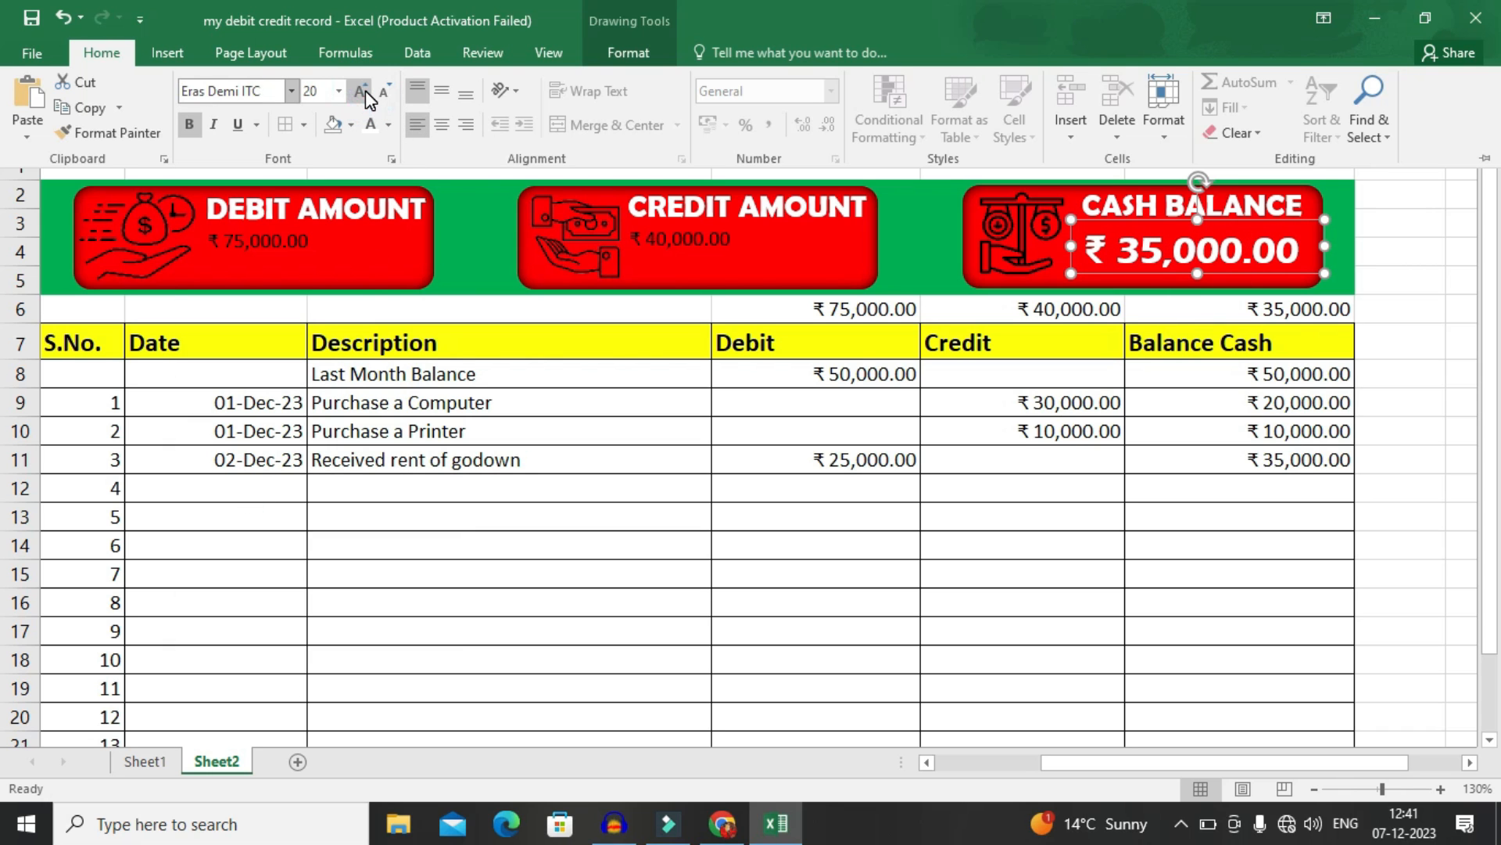
Copy the cash balance amount's formatting to the linked amounts on the credit and debit cards with Format Painter.
{"action": "left_click", "coordinate": [117, 133]}
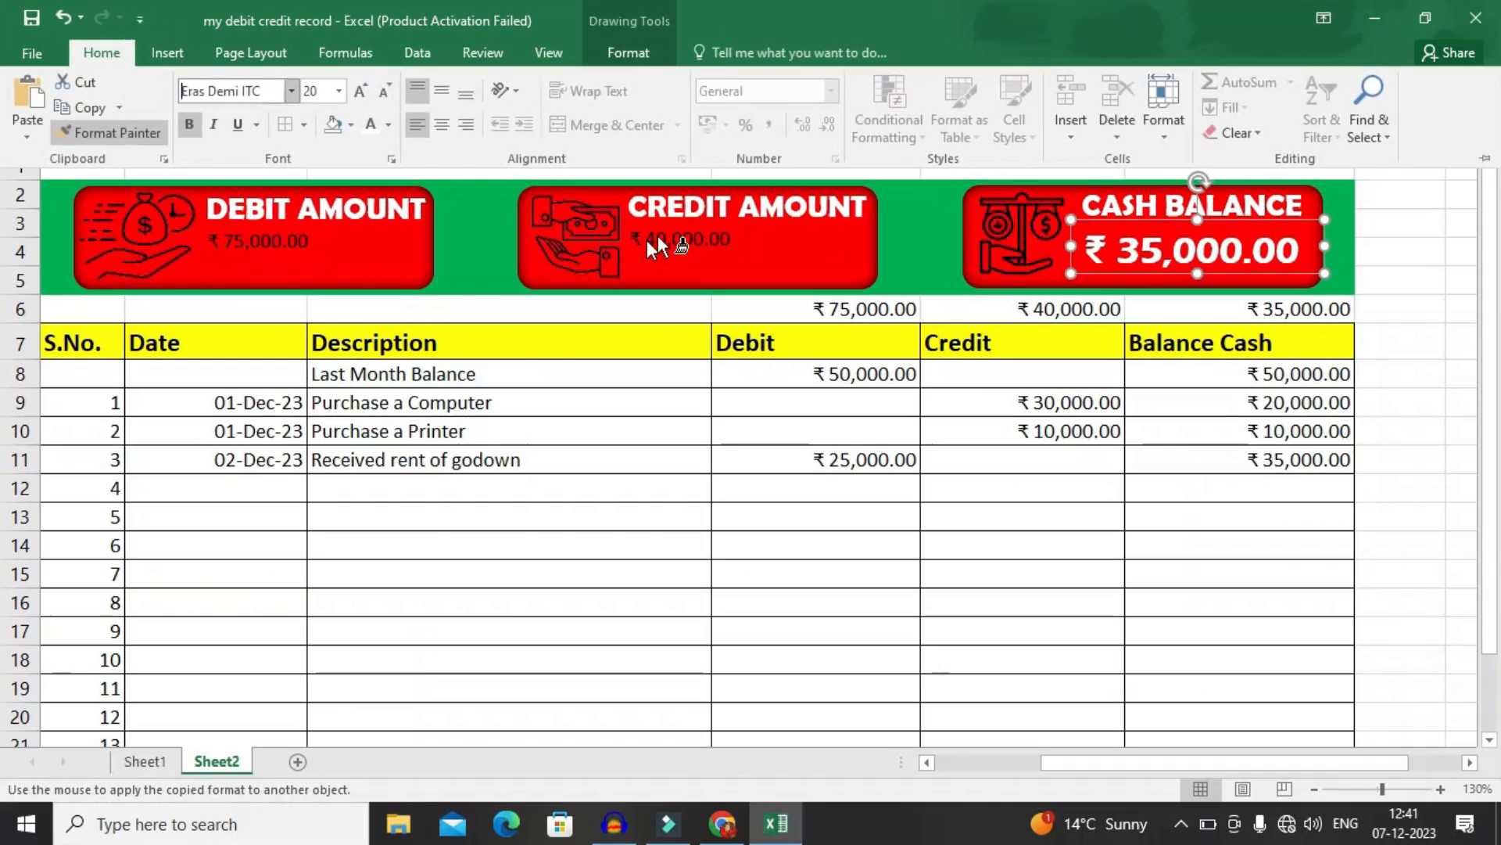
{"action": "left_click", "coordinate": [1352, 467]}
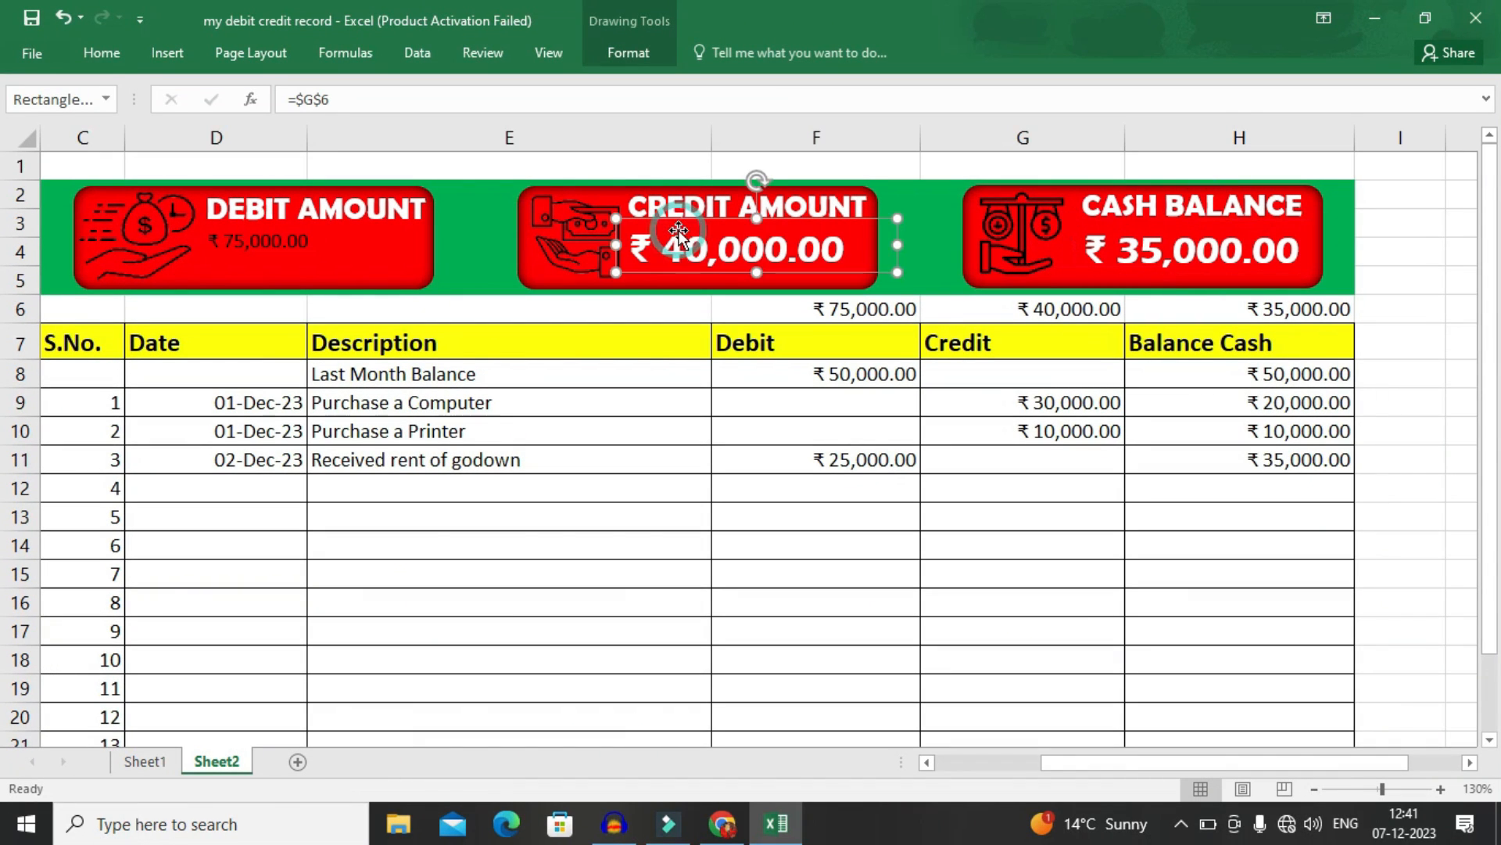
{"action": "left_click", "coordinate": [102, 53]}
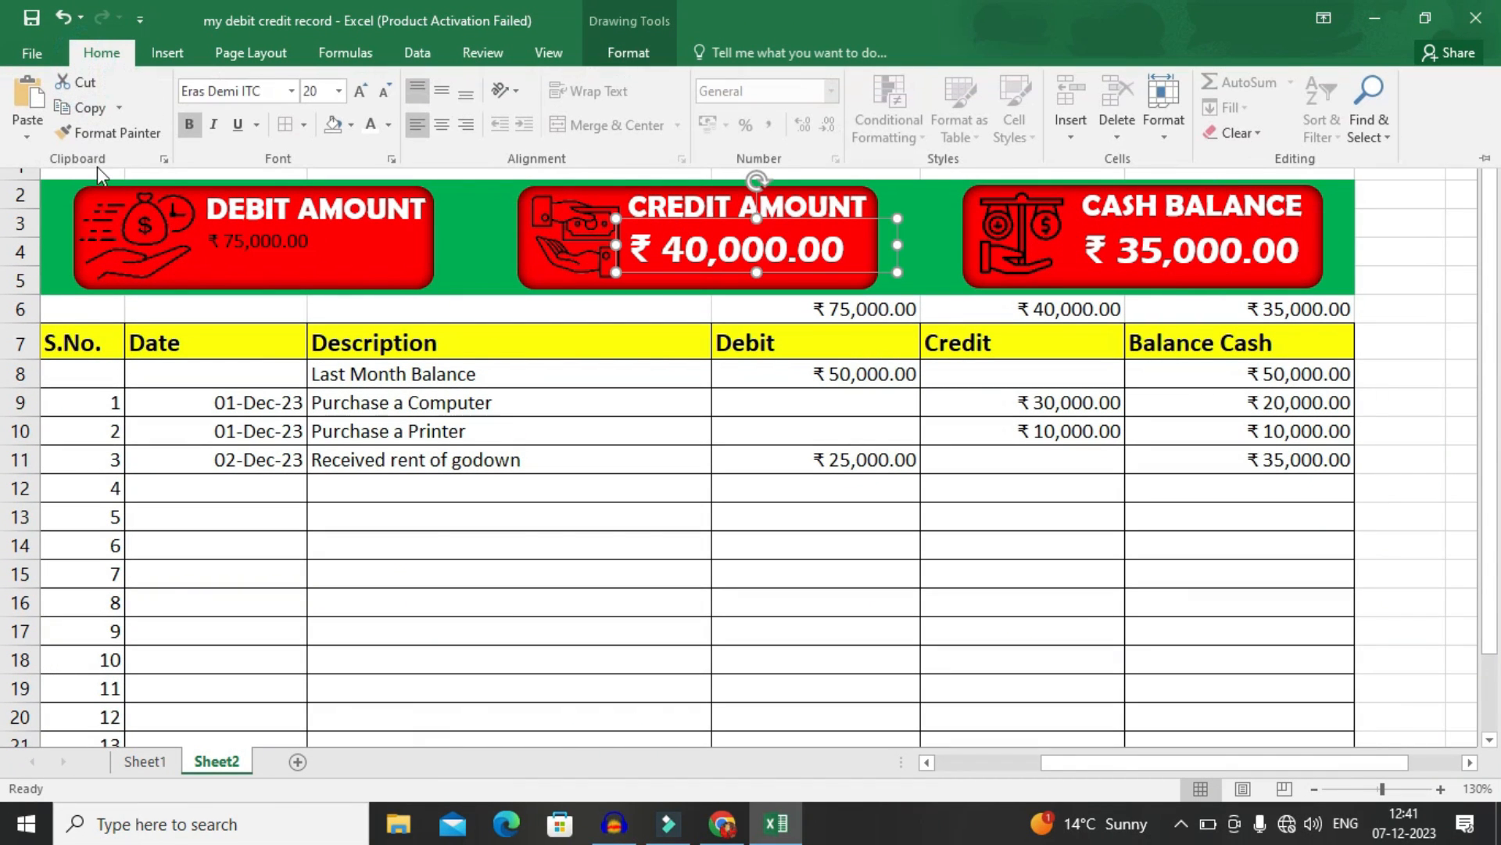
{"action": "left_click", "coordinate": [117, 133]}
{"action": "left_click", "coordinate": [236, 230]}
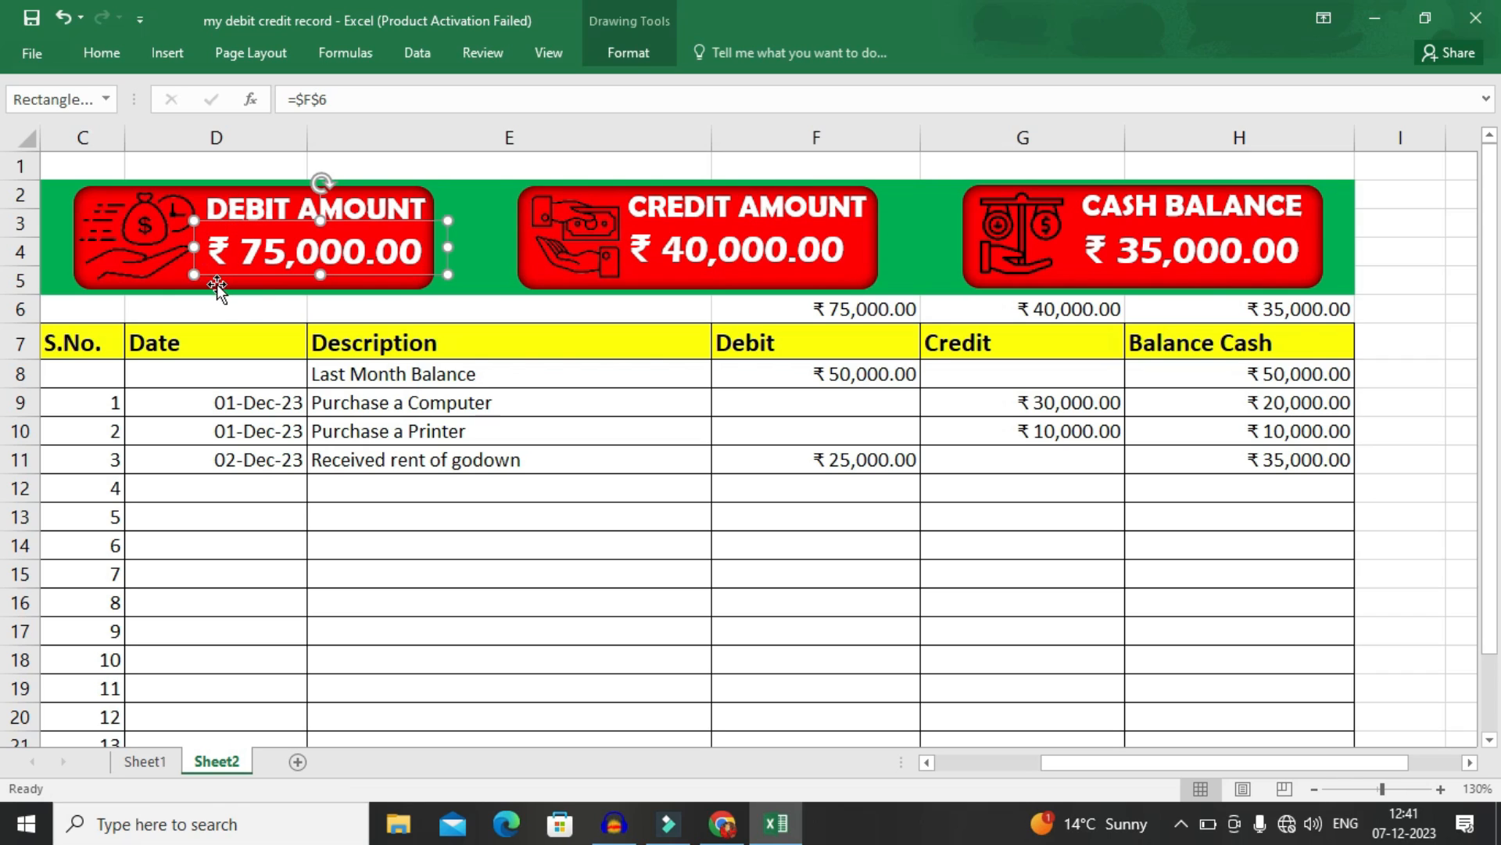
{"action": "left_click", "coordinate": [402, 397]}
Hide the totals in C6:H6 with a white font color and shrink row 6 to a height of about 5.25.
{"action": "left_click_drag", "start_coordinate": [94, 309], "coordinate": [1256, 313]}
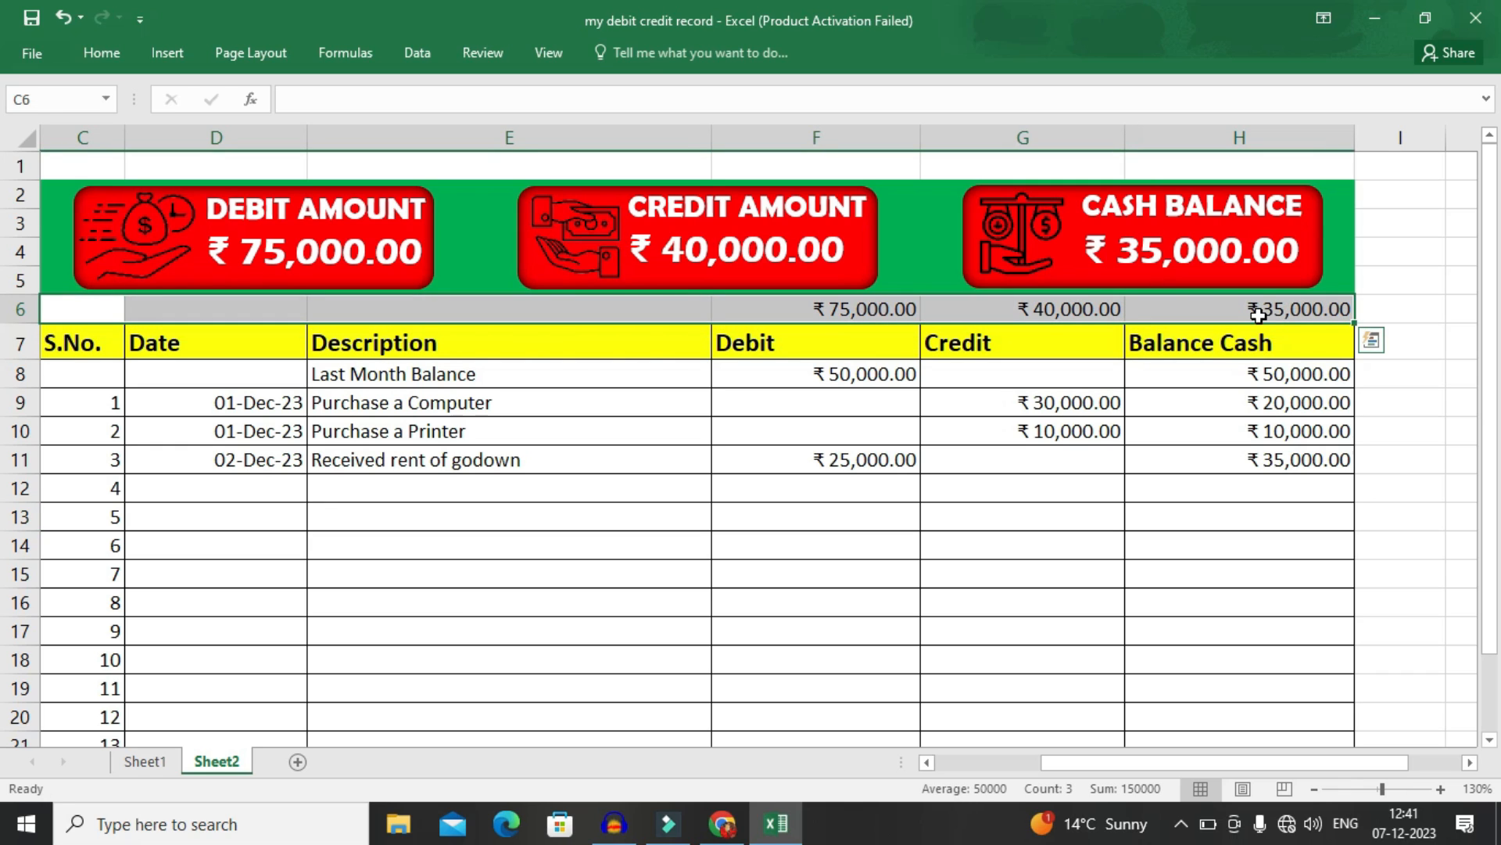
{"action": "left_click", "coordinate": [100, 53]}
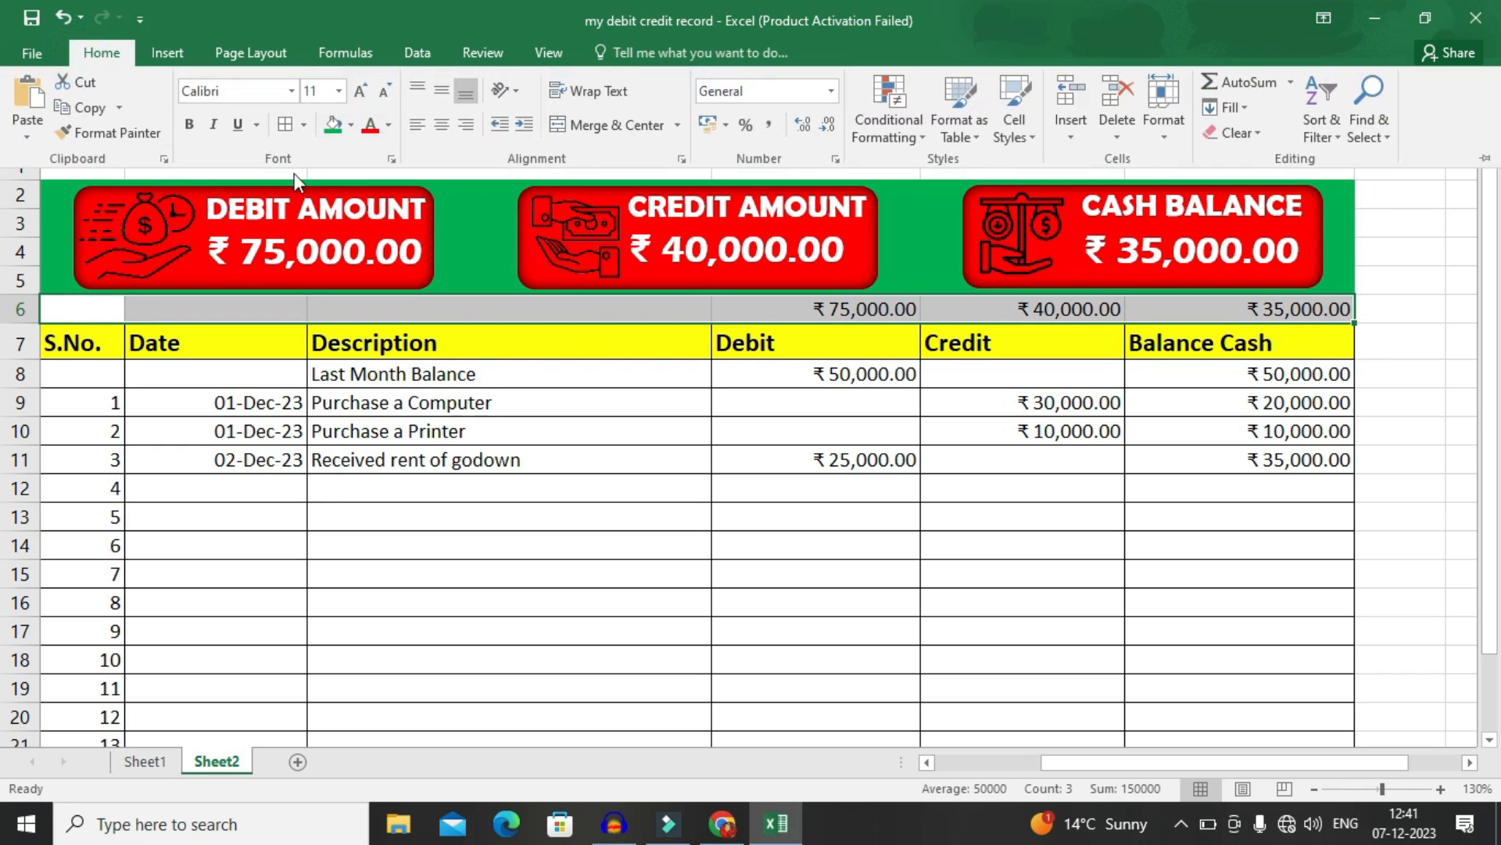
{"action": "left_click", "coordinate": [389, 125]}
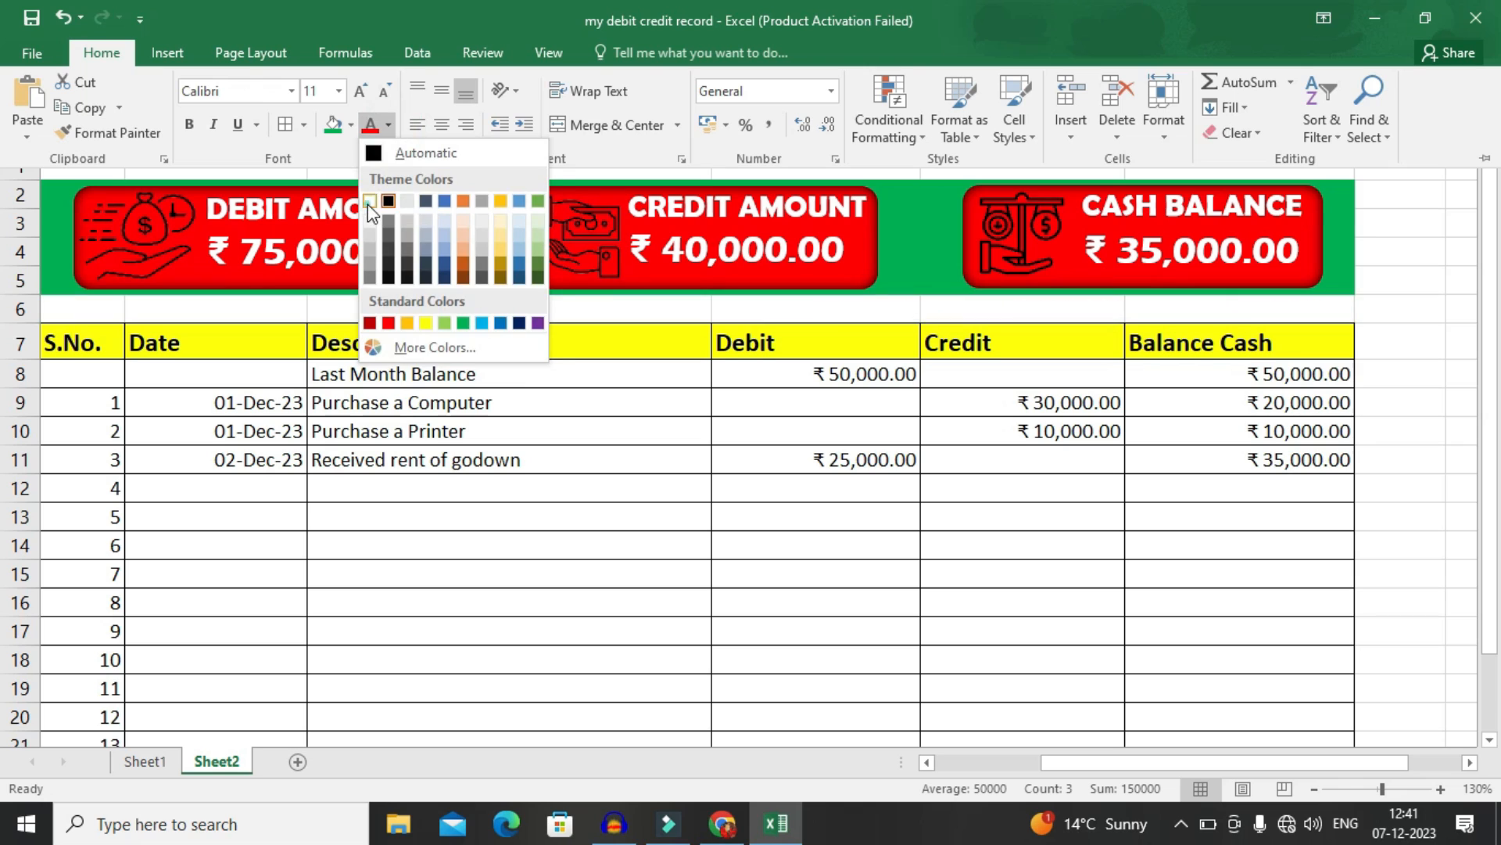
{"action": "left_click", "coordinate": [368, 204]}
{"action": "left_click_drag", "start_coordinate": [20, 322], "coordinate": [21, 303]}
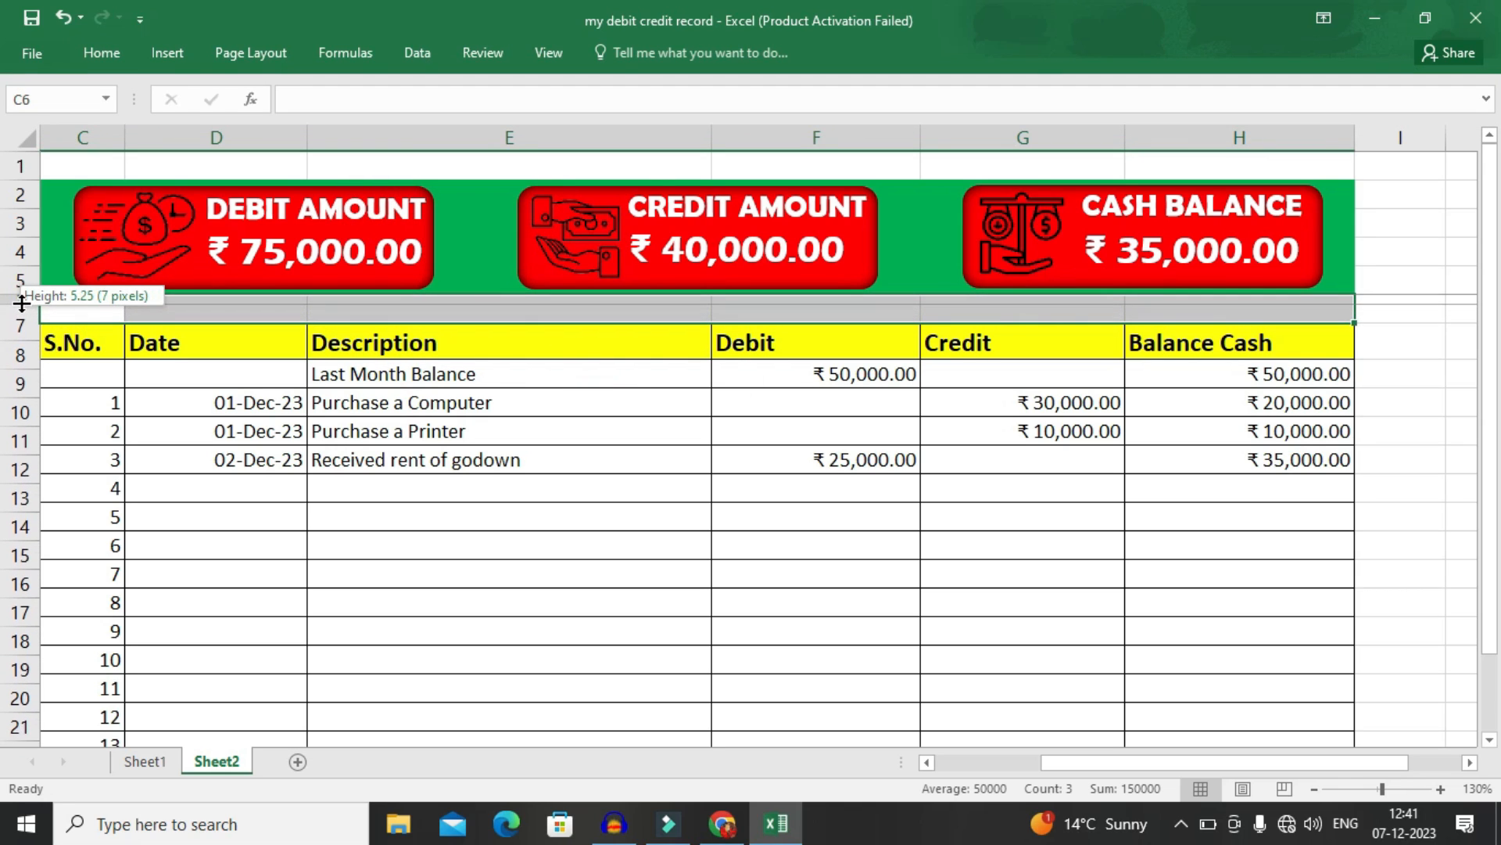
{"action": "left_click", "coordinate": [516, 469]}
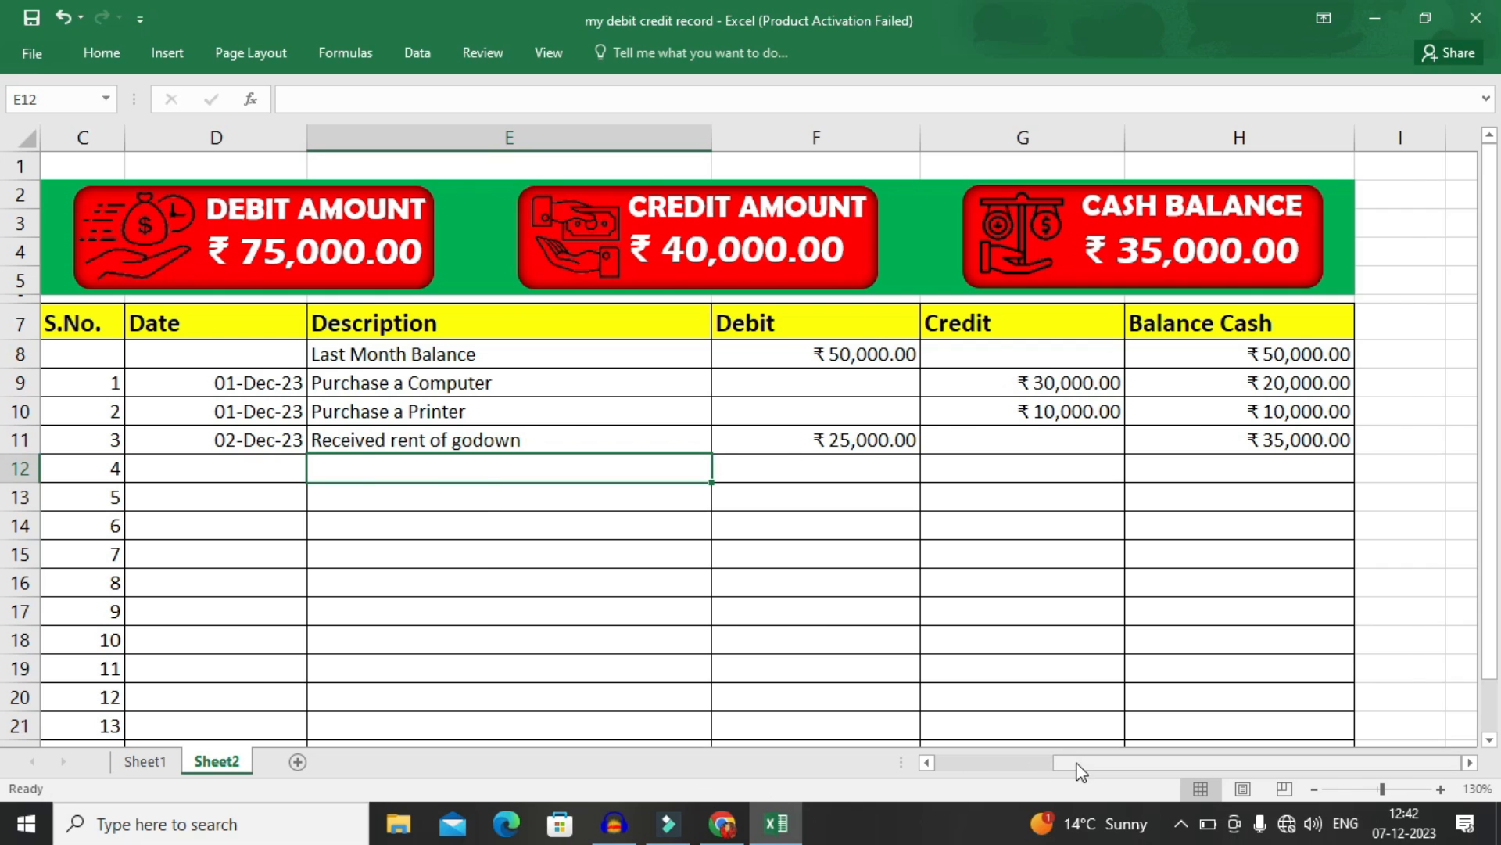
Turn off the worksheet's gridlines and its row and column headings.
{"action": "scroll", "coordinate": [1079, 770], "scroll_direction": "left", "scroll_amount": 2}
{"action": "left_click_drag", "start_coordinate": [1494, 493], "coordinate": [1498, 398]}
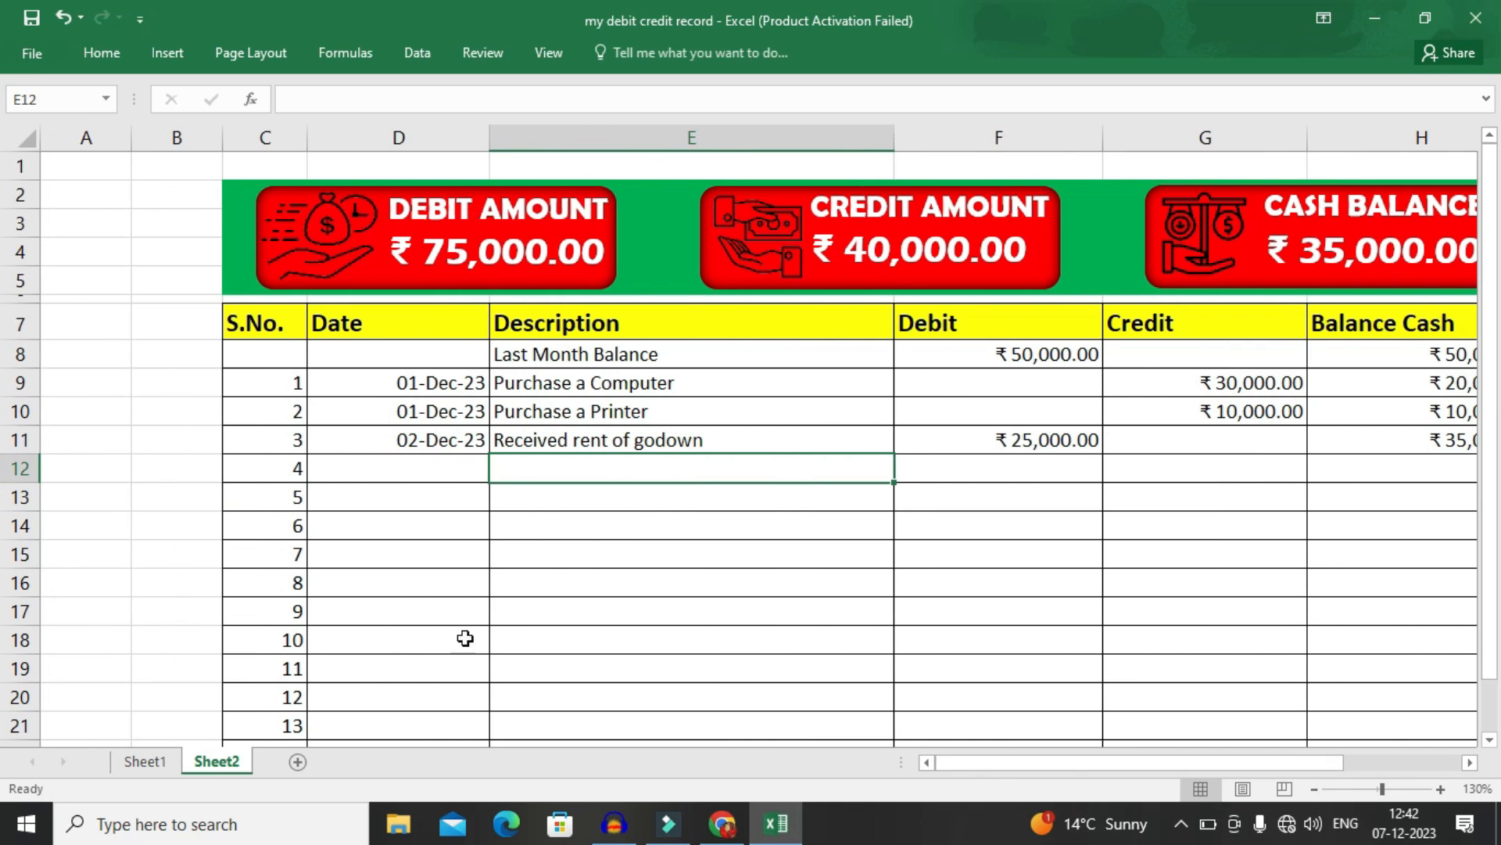
{"action": "left_click", "coordinate": [557, 46]}
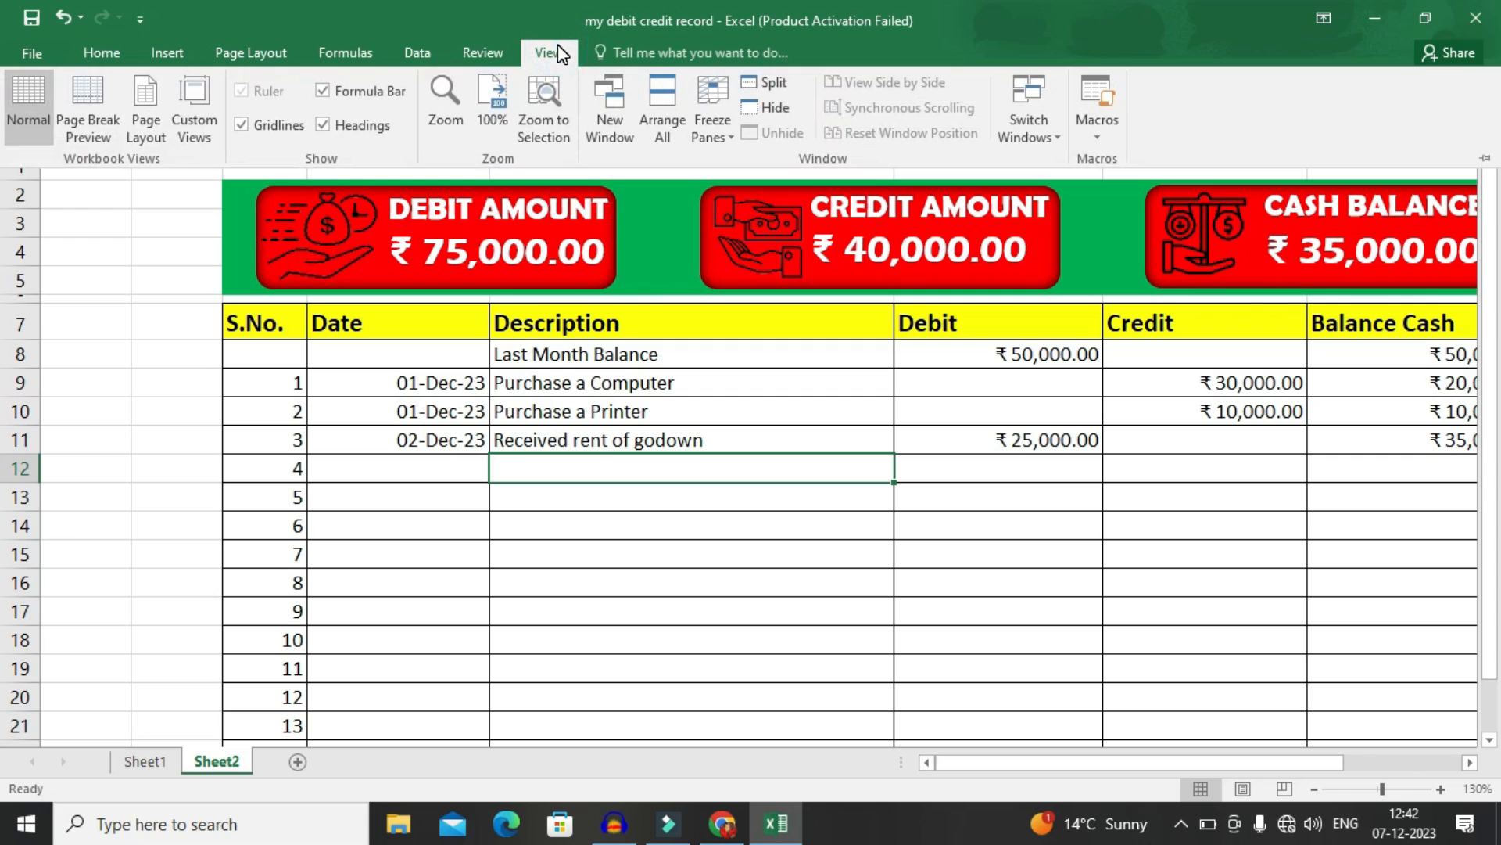
{"action": "left_click", "coordinate": [243, 125]}
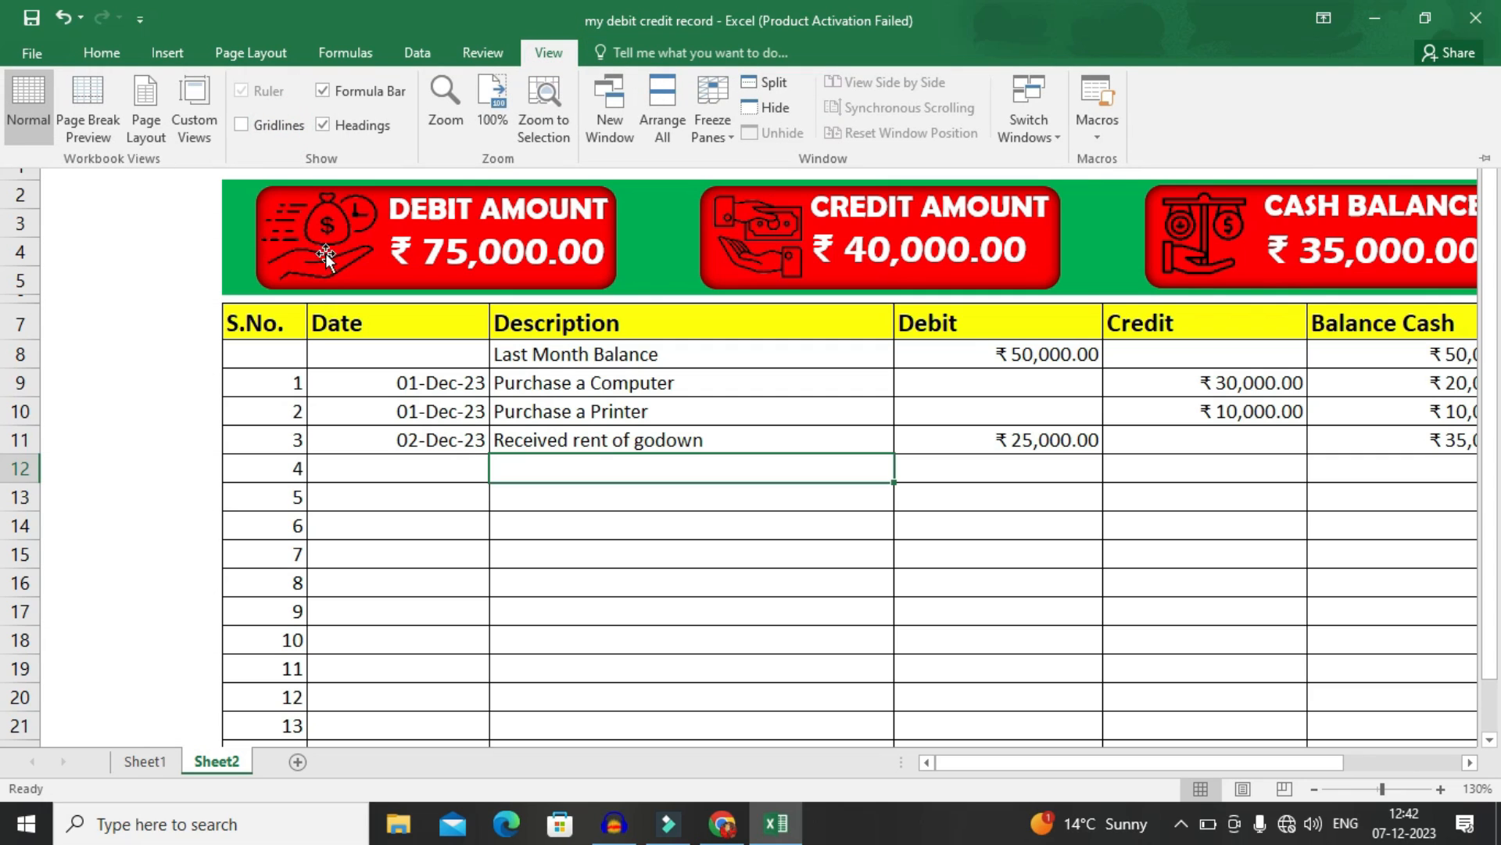
{"action": "left_click", "coordinate": [327, 125]}
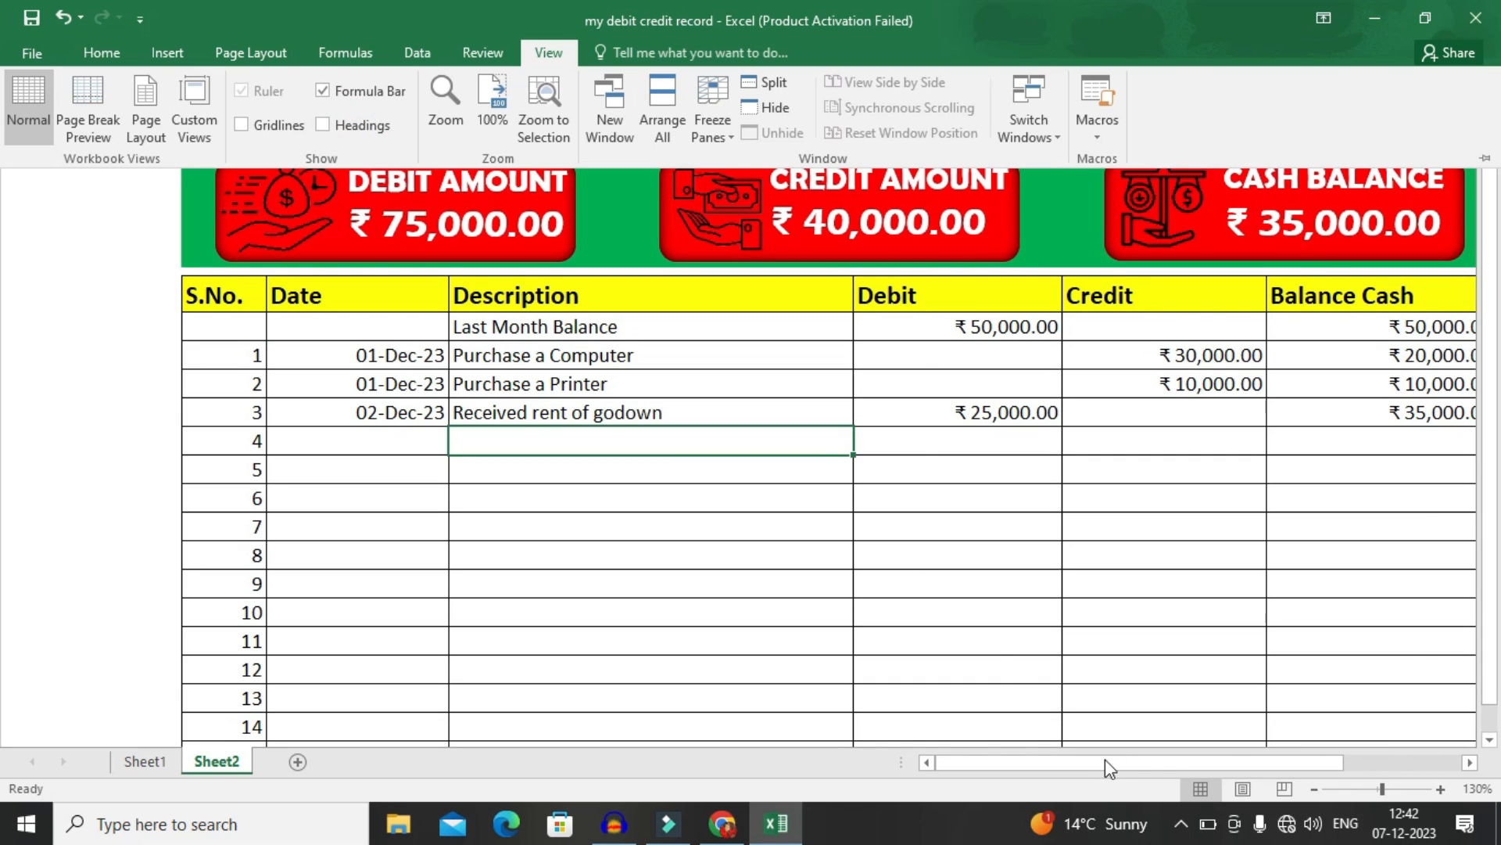
Enter the date 5-DEC-23 for entry number 4 in the Date column.
{"action": "left_click_drag", "start_coordinate": [996, 763], "coordinate": [1056, 780]}
{"action": "left_click", "coordinate": [1314, 790]}
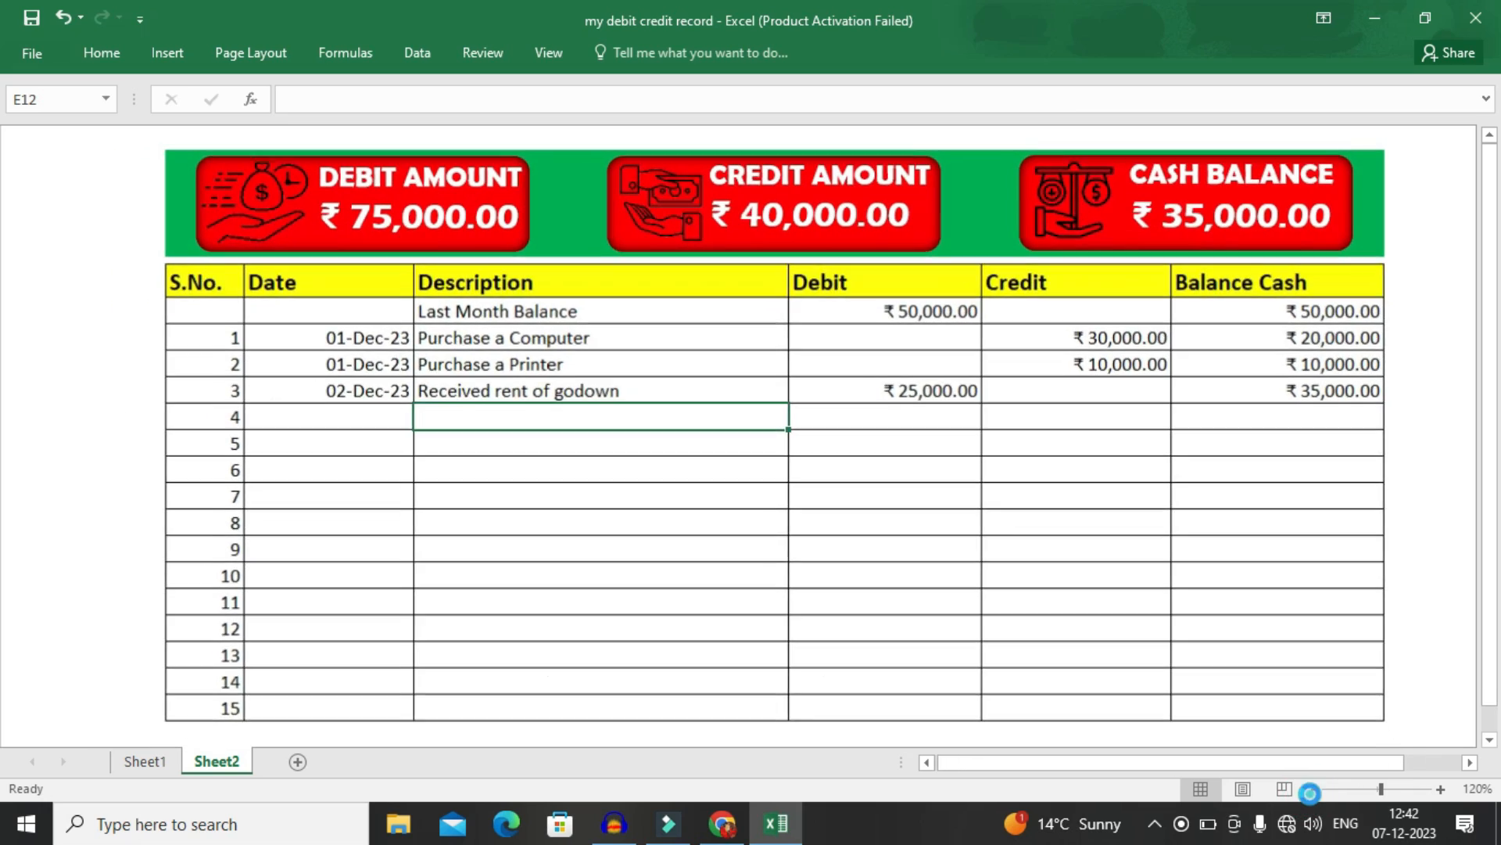
{"action": "left_click", "coordinate": [1313, 790]}
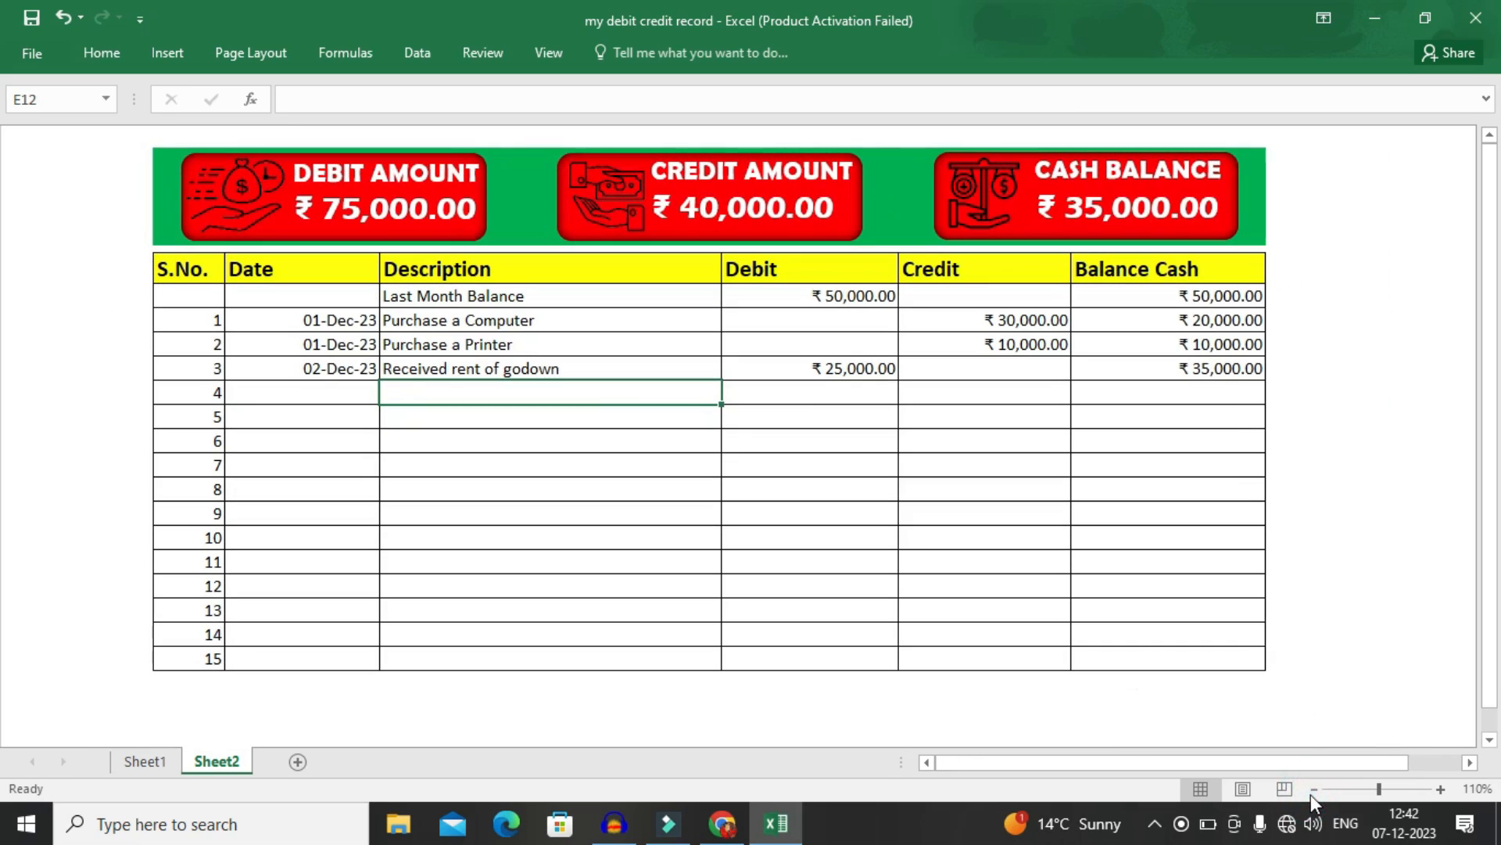
{"action": "left_click", "coordinate": [1442, 789]}
{"action": "left_click", "coordinate": [1441, 789]}
{"action": "left_click_drag", "start_coordinate": [1141, 761], "coordinate": [1191, 768]}
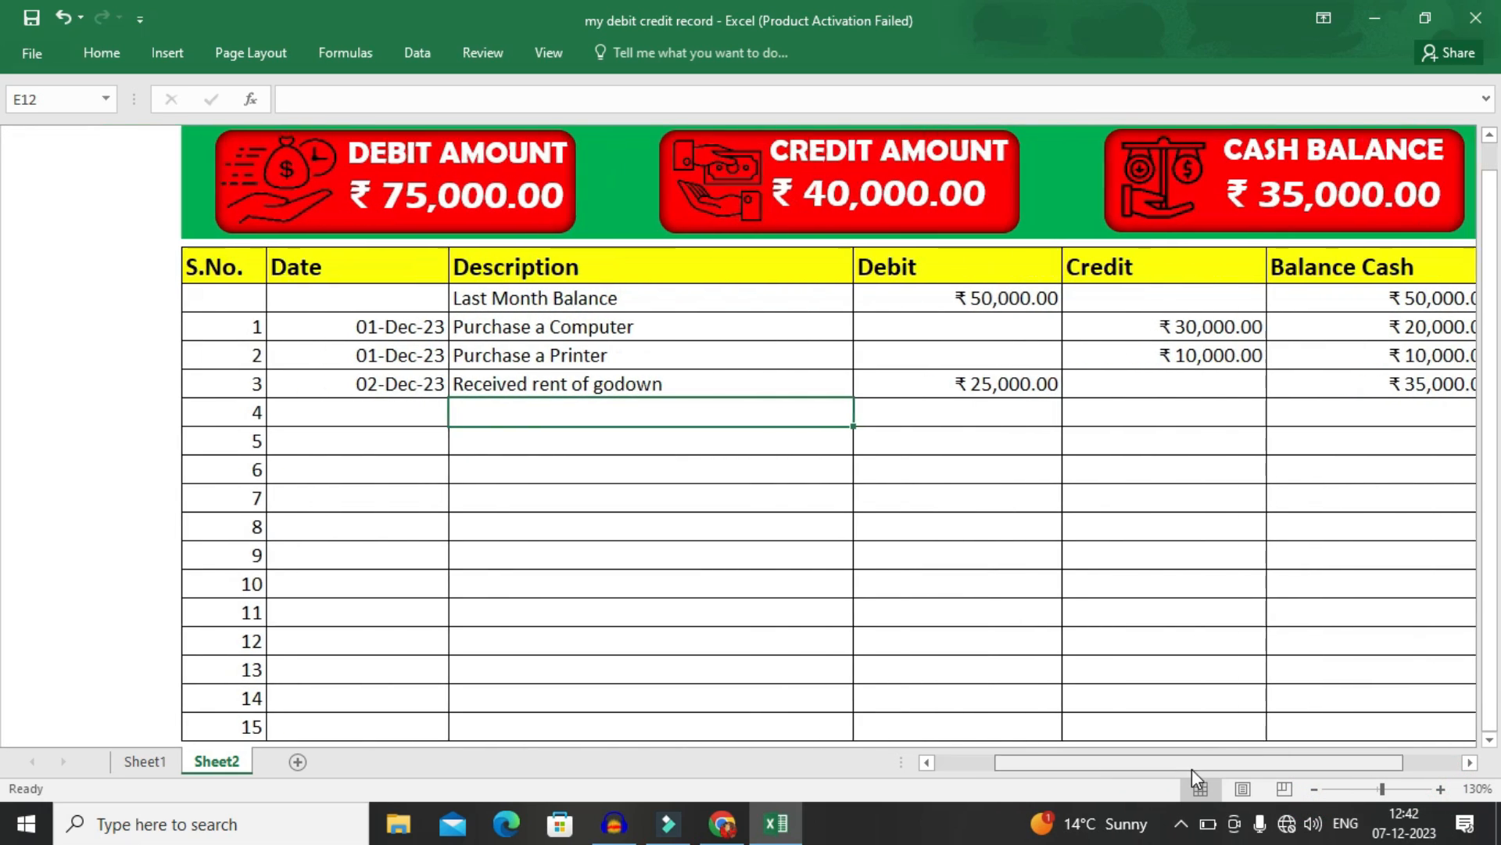
{"action": "left_click", "coordinate": [309, 417]}
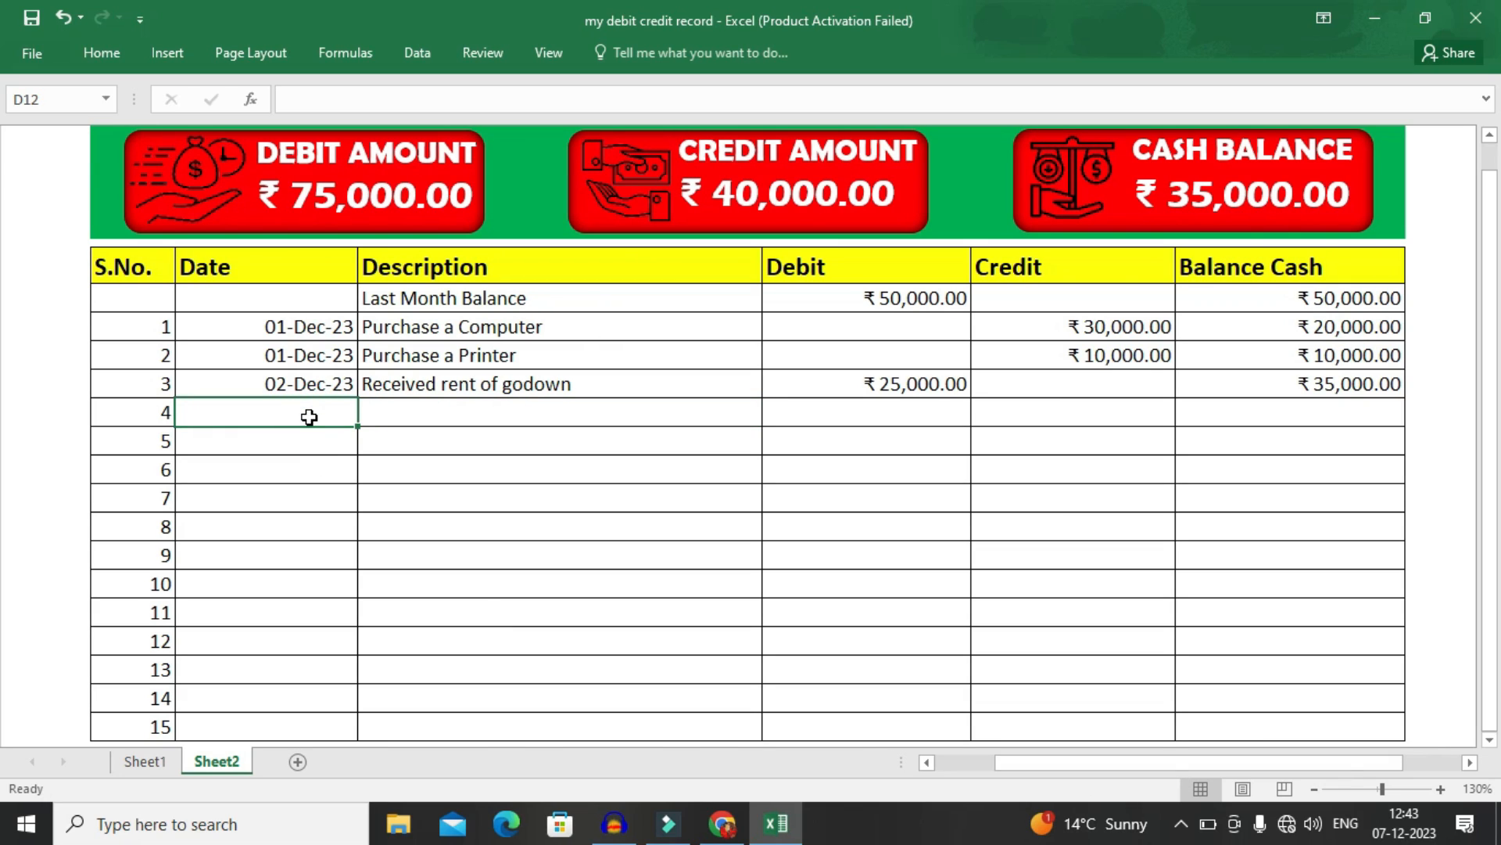
{"action": "type", "text": "5-DEC-23"}
{"action": "key", "text": "Tab"}
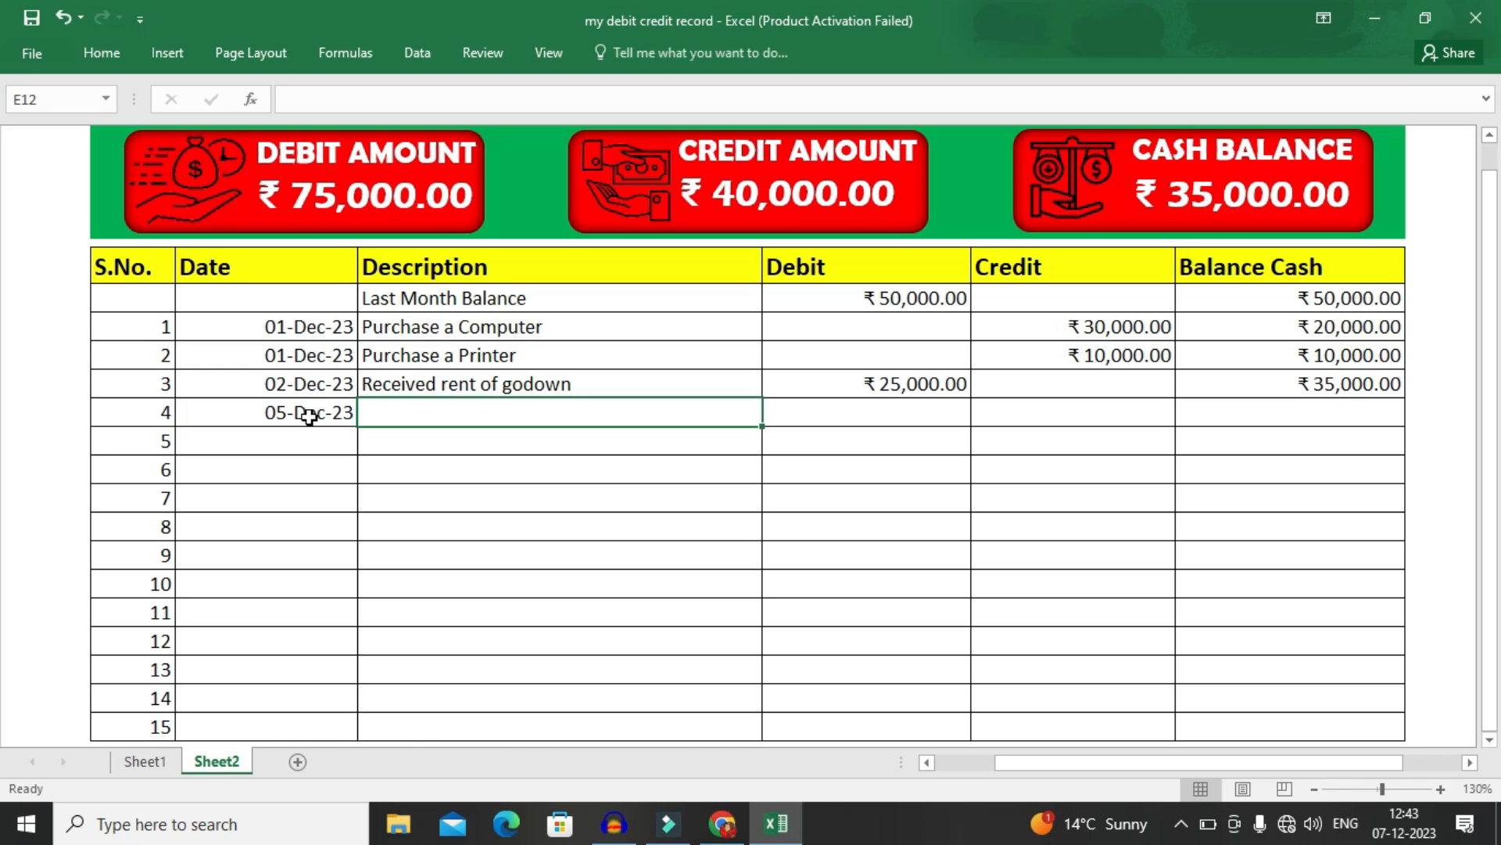
Enter "Paid bill of wifi" as the description of entry number 4.
{"action": "type", "text": "P"}
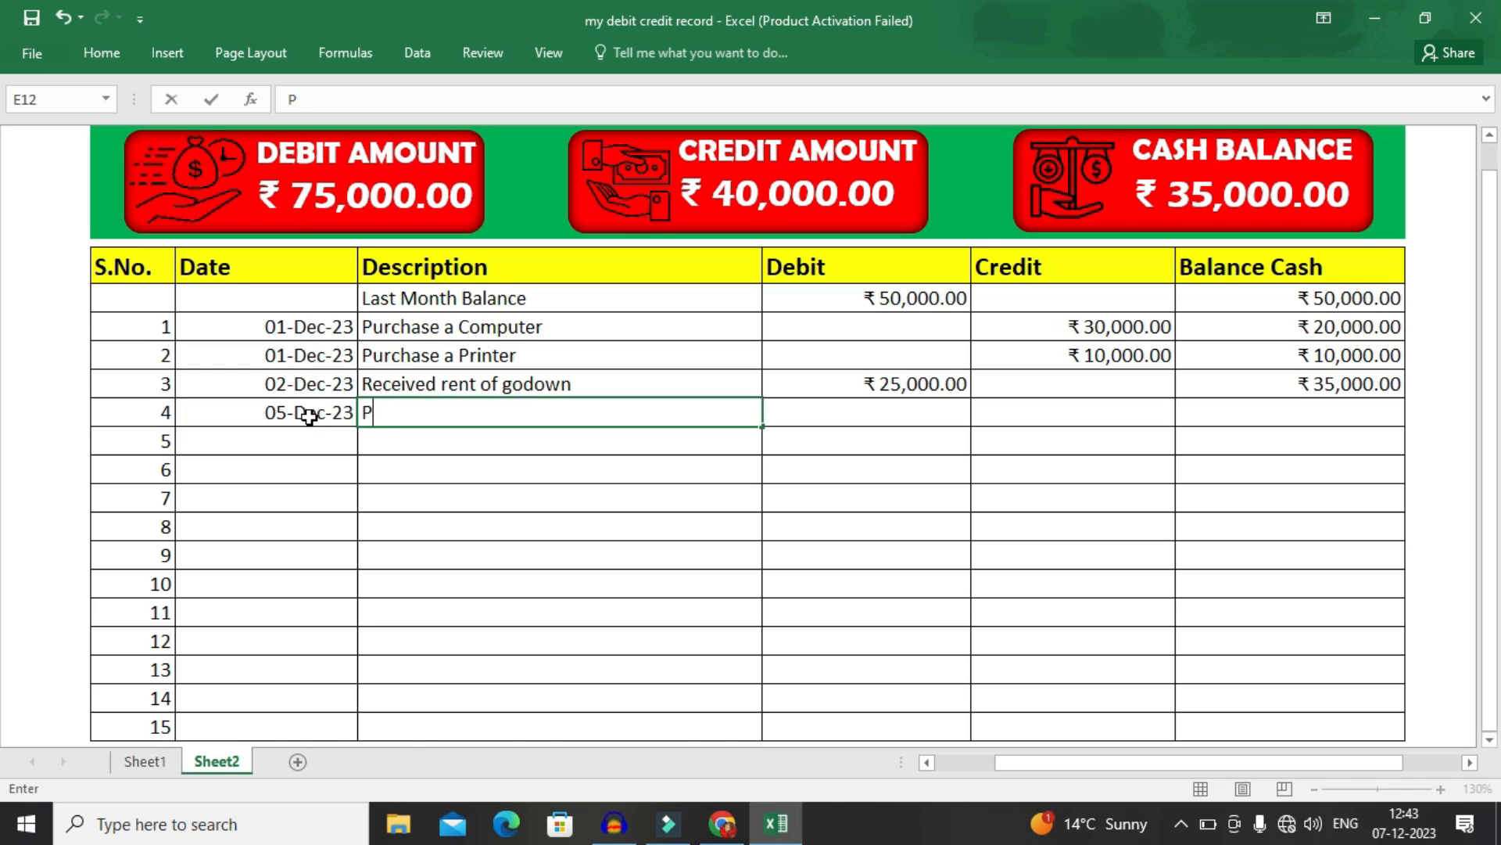
{"action": "type", "text": "aid bill of wifi"}
{"action": "key", "text": "Return"}
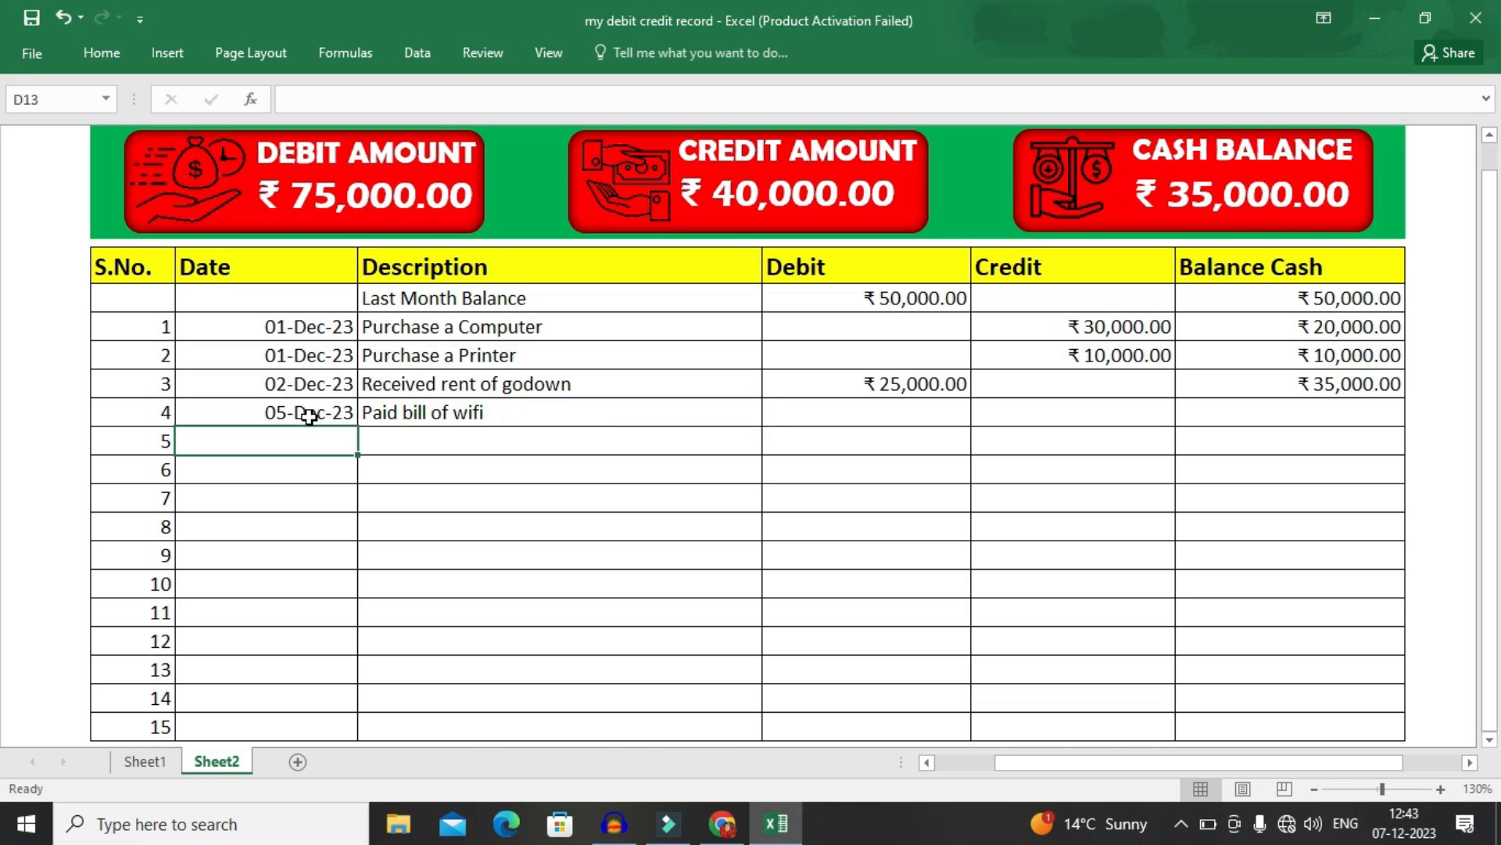
Fill entry number 5 with the date from the row above and the description "Paid Water bill".
{"action": "key", "text": "ctrl+d"}
{"action": "key", "text": "Tab"}
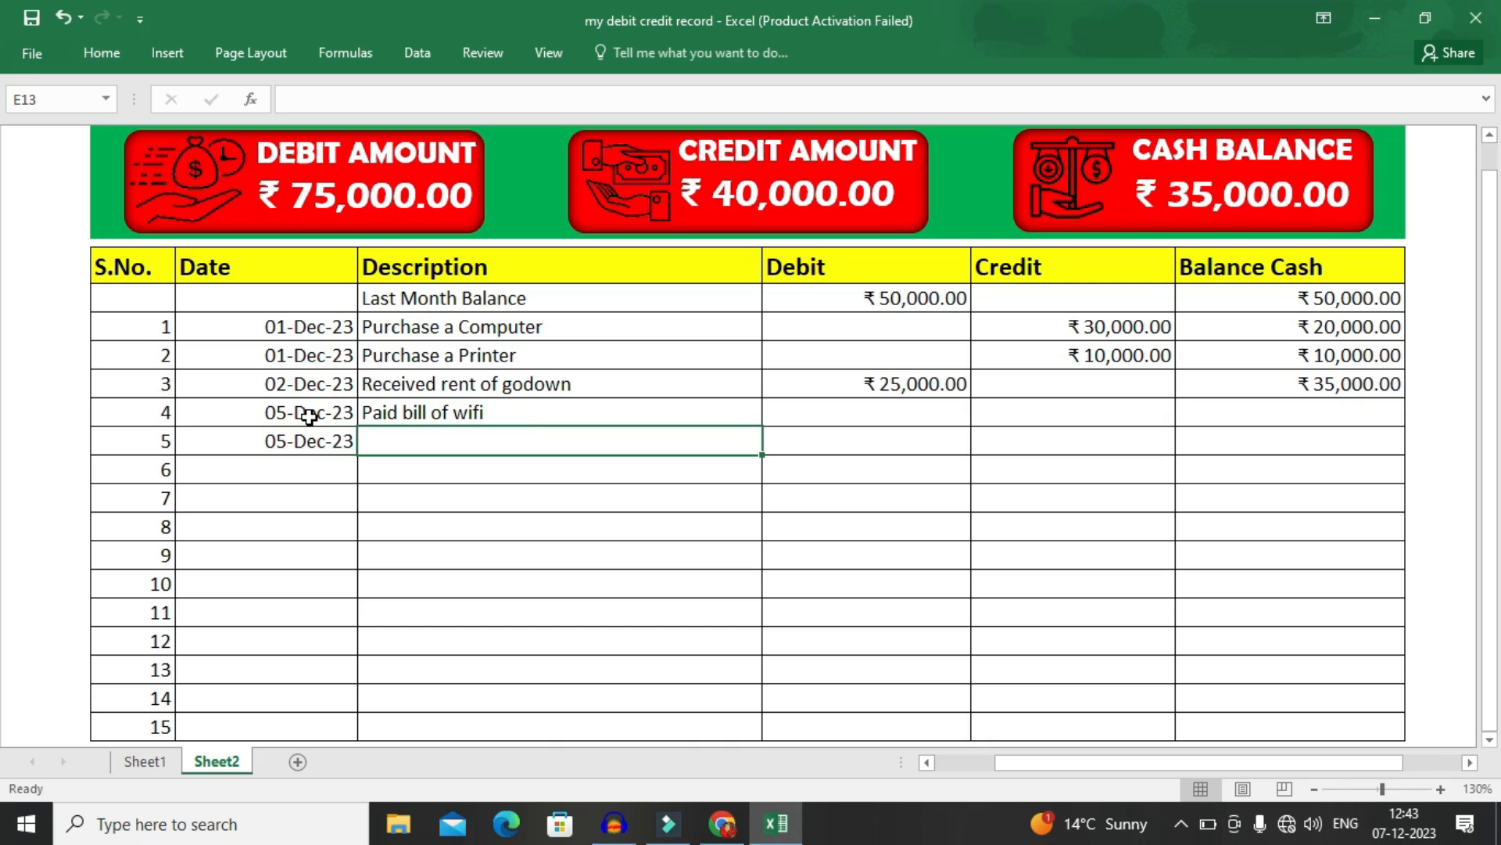
{"action": "type", "text": "Paid WAter bill"}
{"action": "key", "text": "Return"}
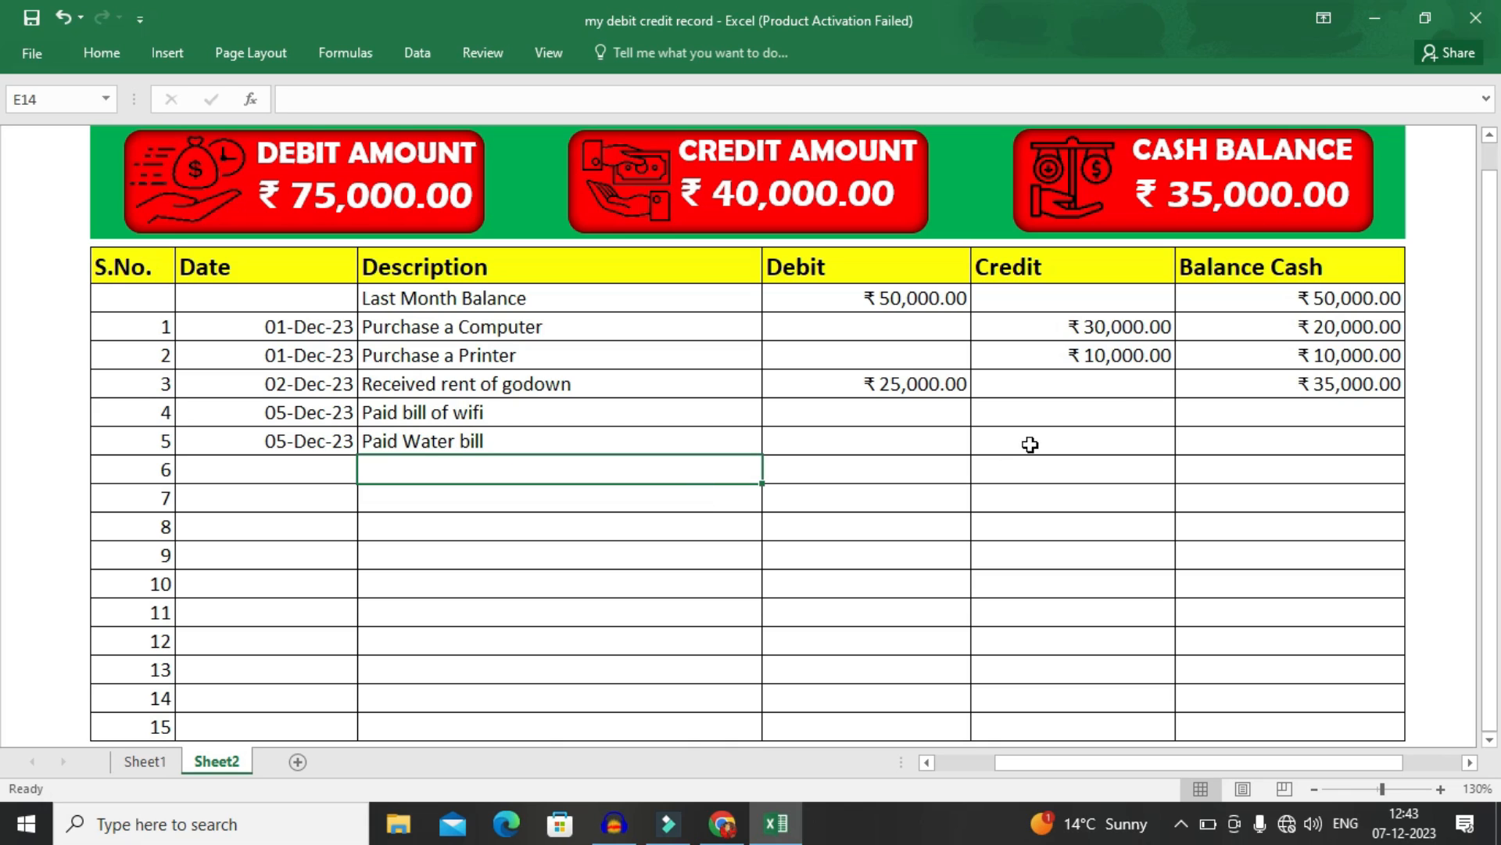
Enter credit amounts of 1200 for the wifi bill and 500 for the water bill.
{"action": "left_click", "coordinate": [1040, 414]}
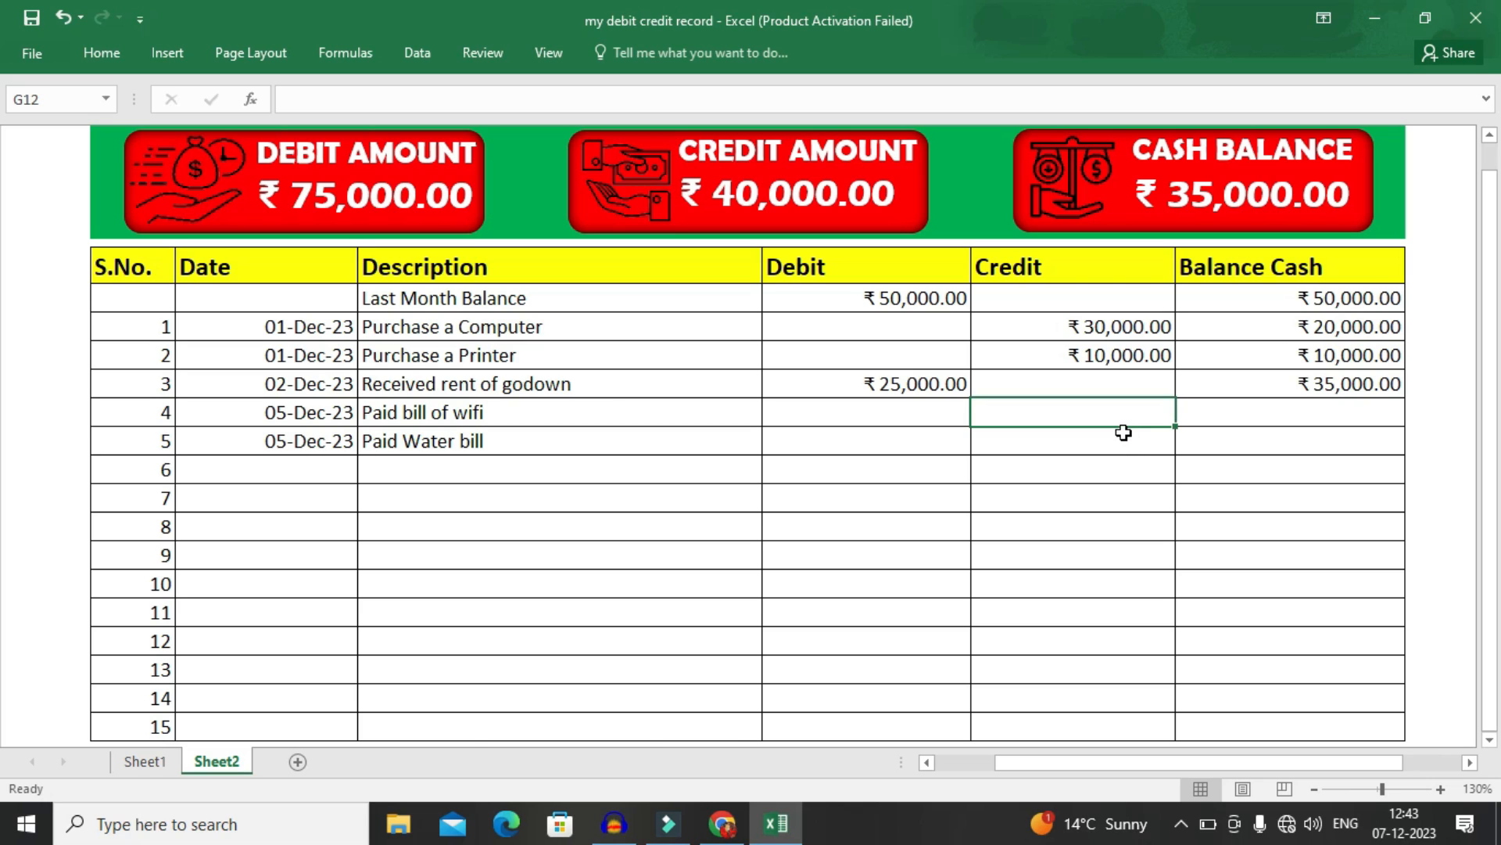
{"action": "type", "text": "1200"}
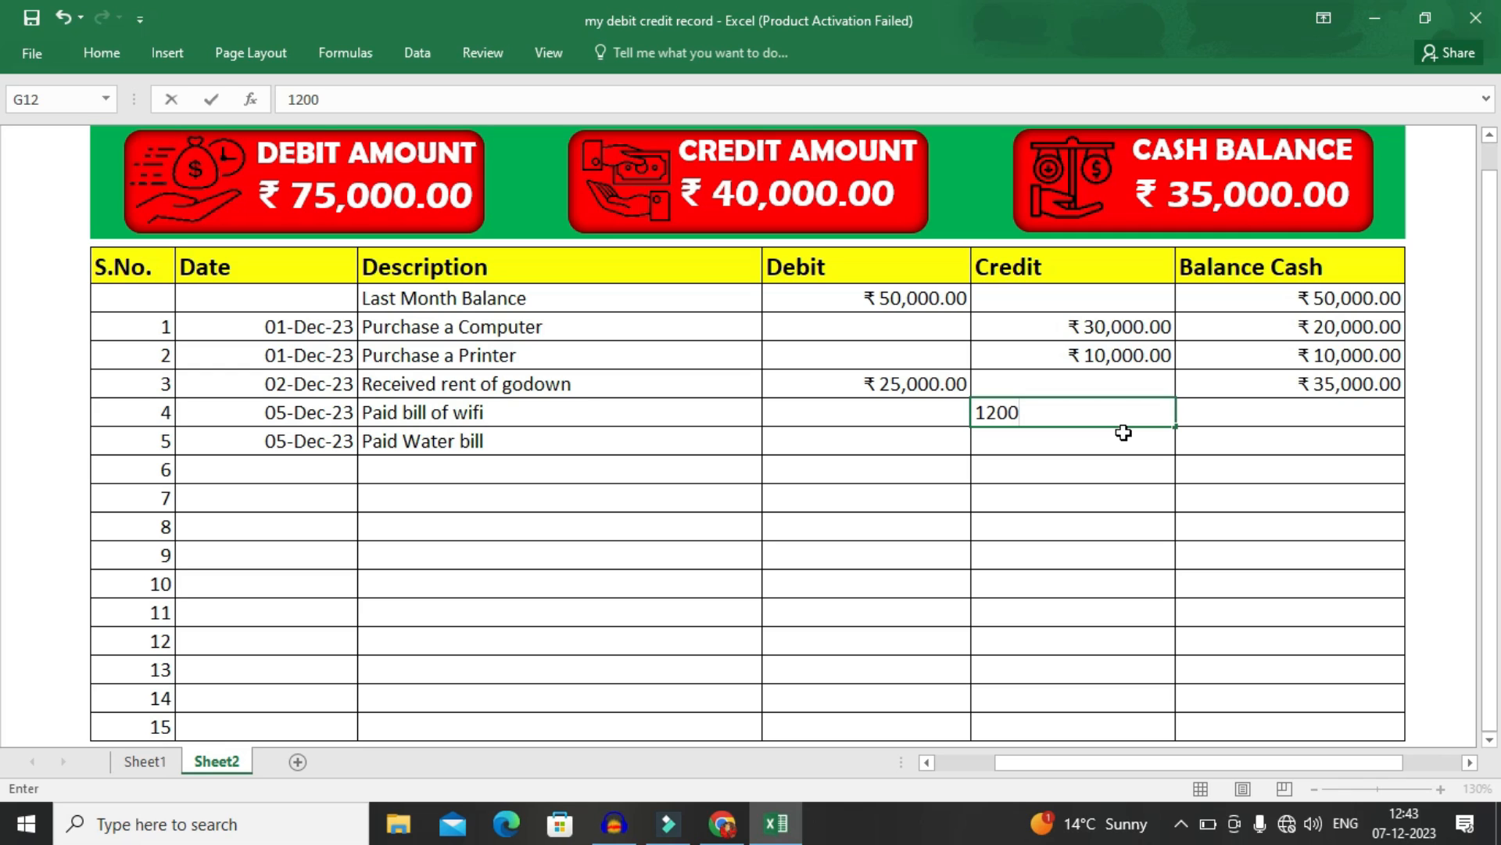
{"action": "key", "text": "Return"}
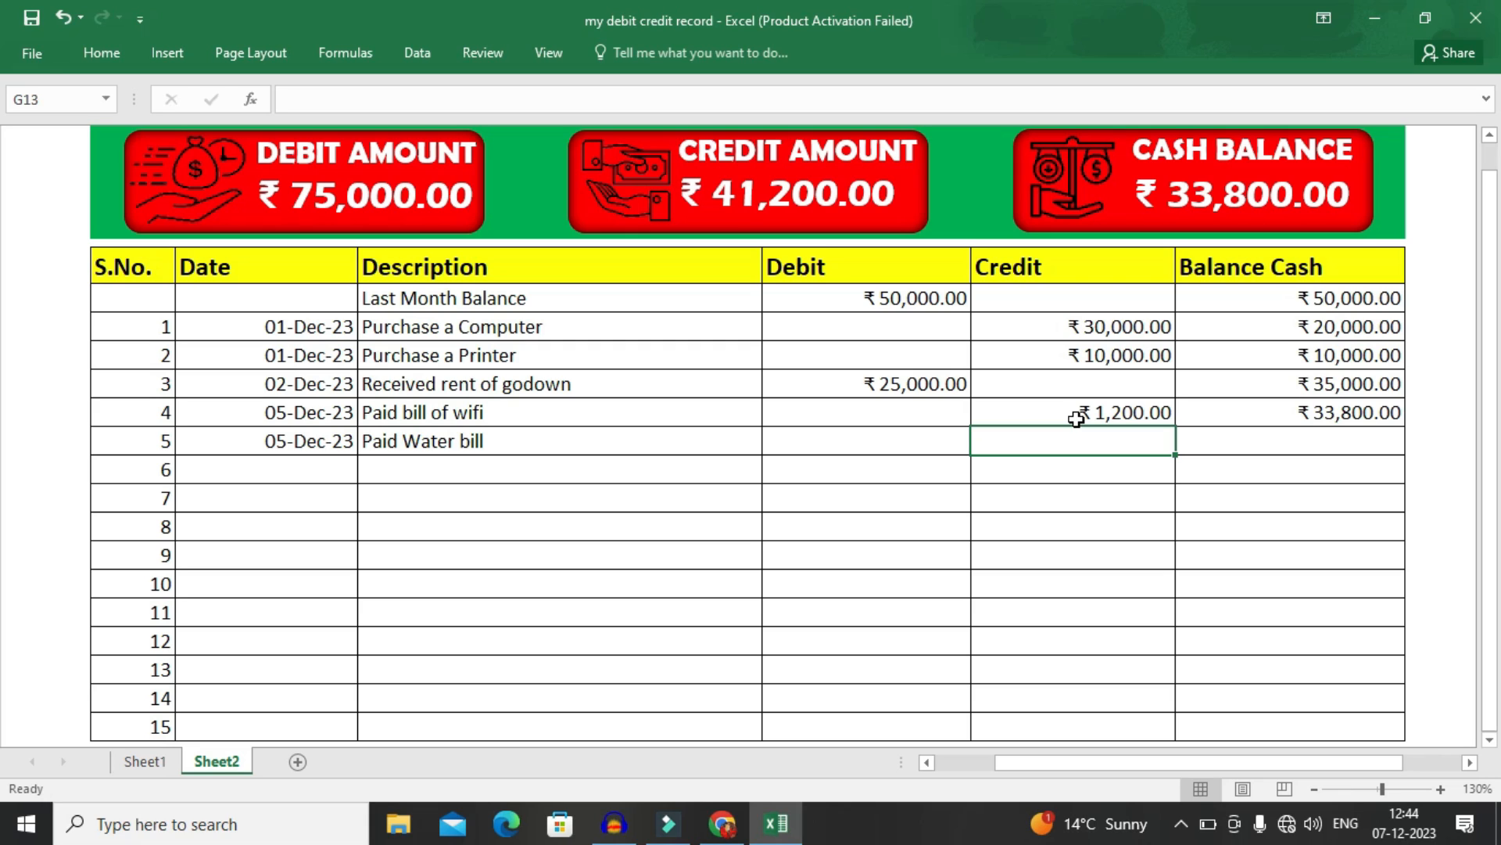
{"action": "type", "text": "500"}
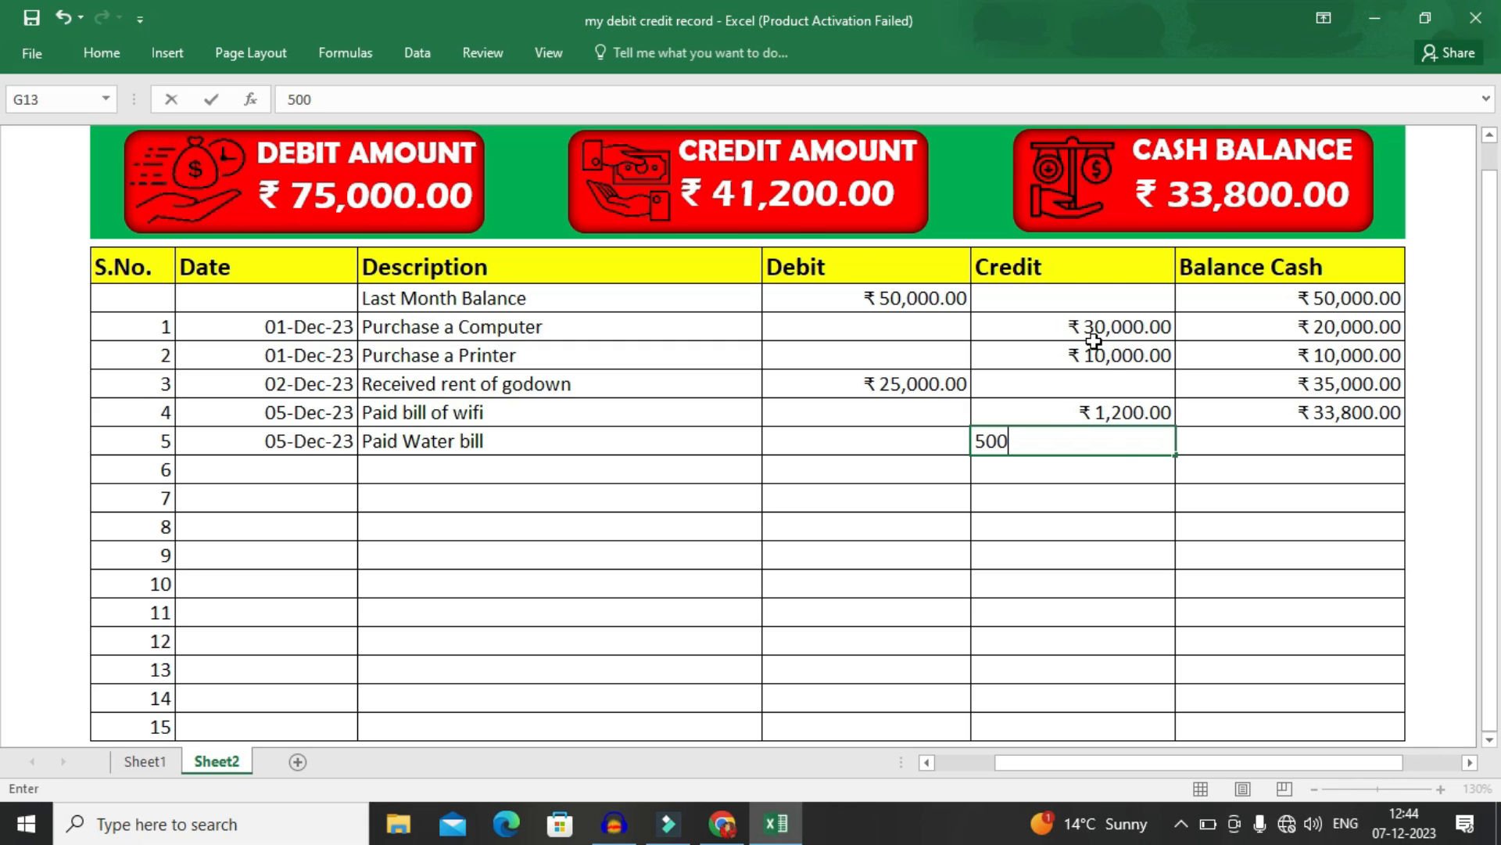
{"action": "key", "text": "Return"}
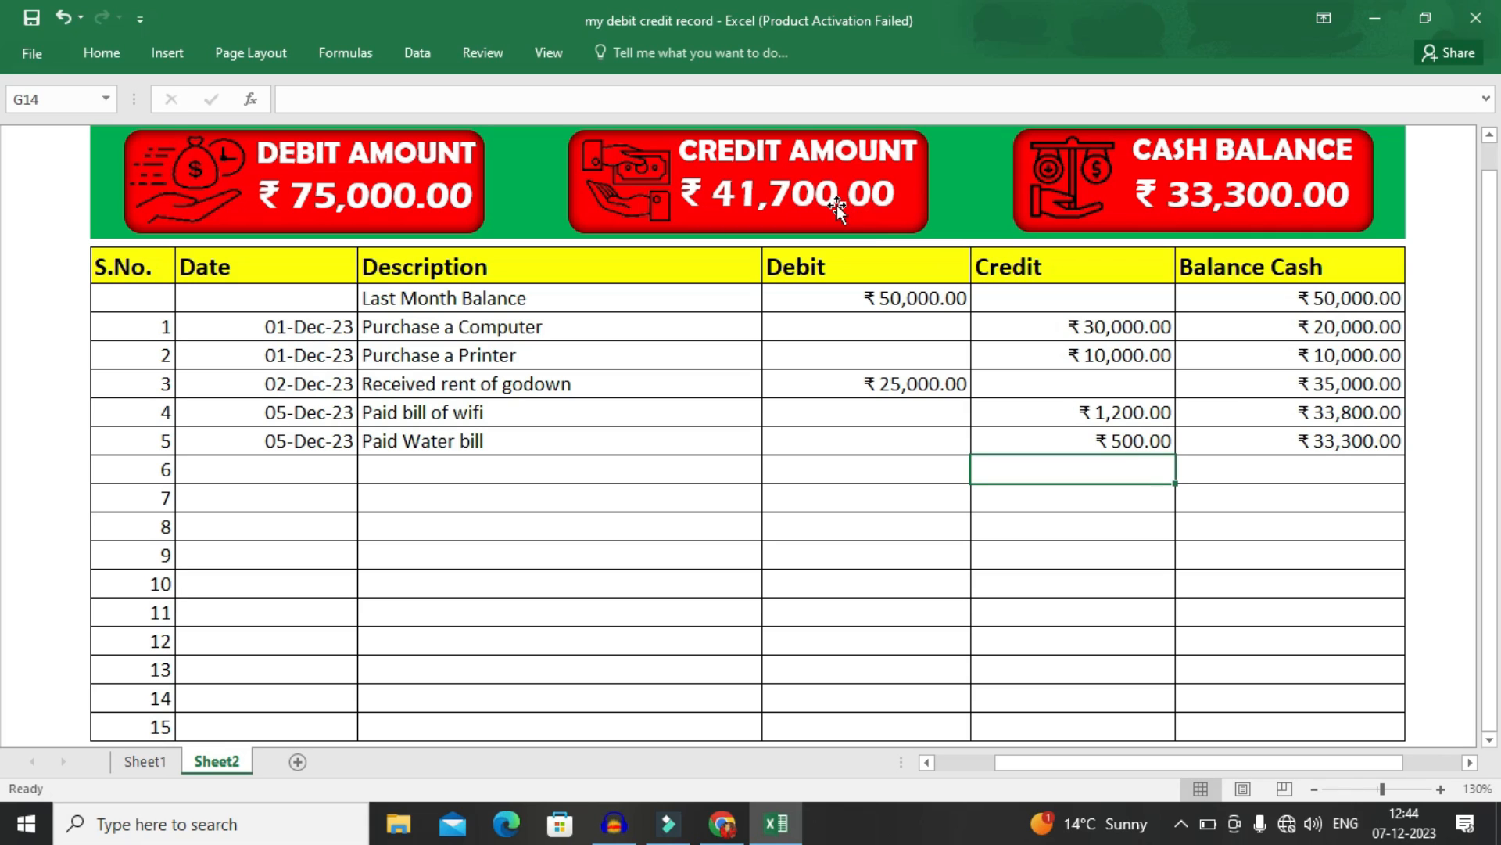
{"action": "key", "text": "Up"}
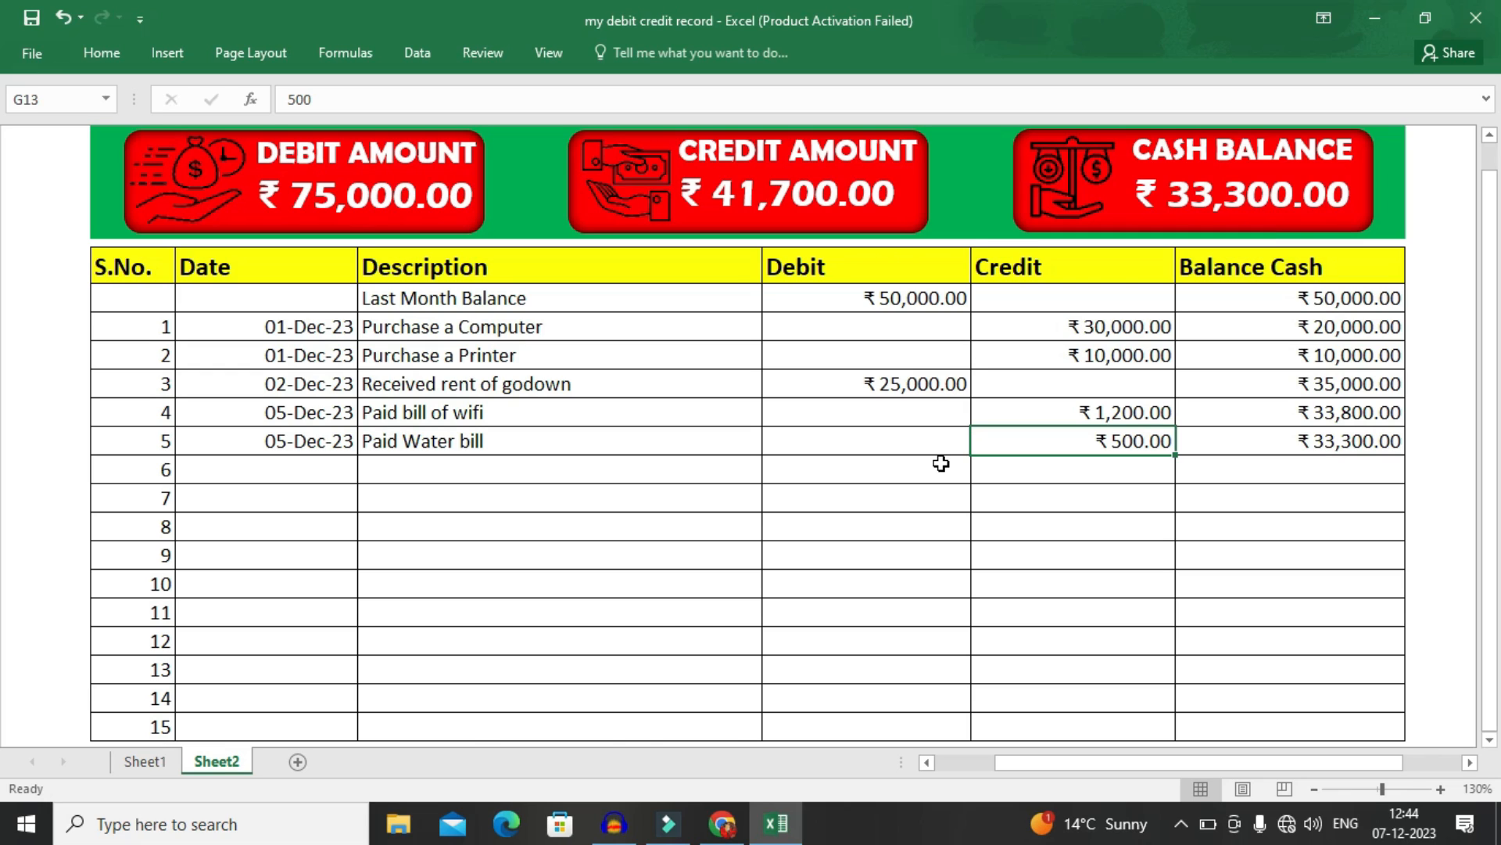
{"action": "left_click", "coordinate": [319, 469]}
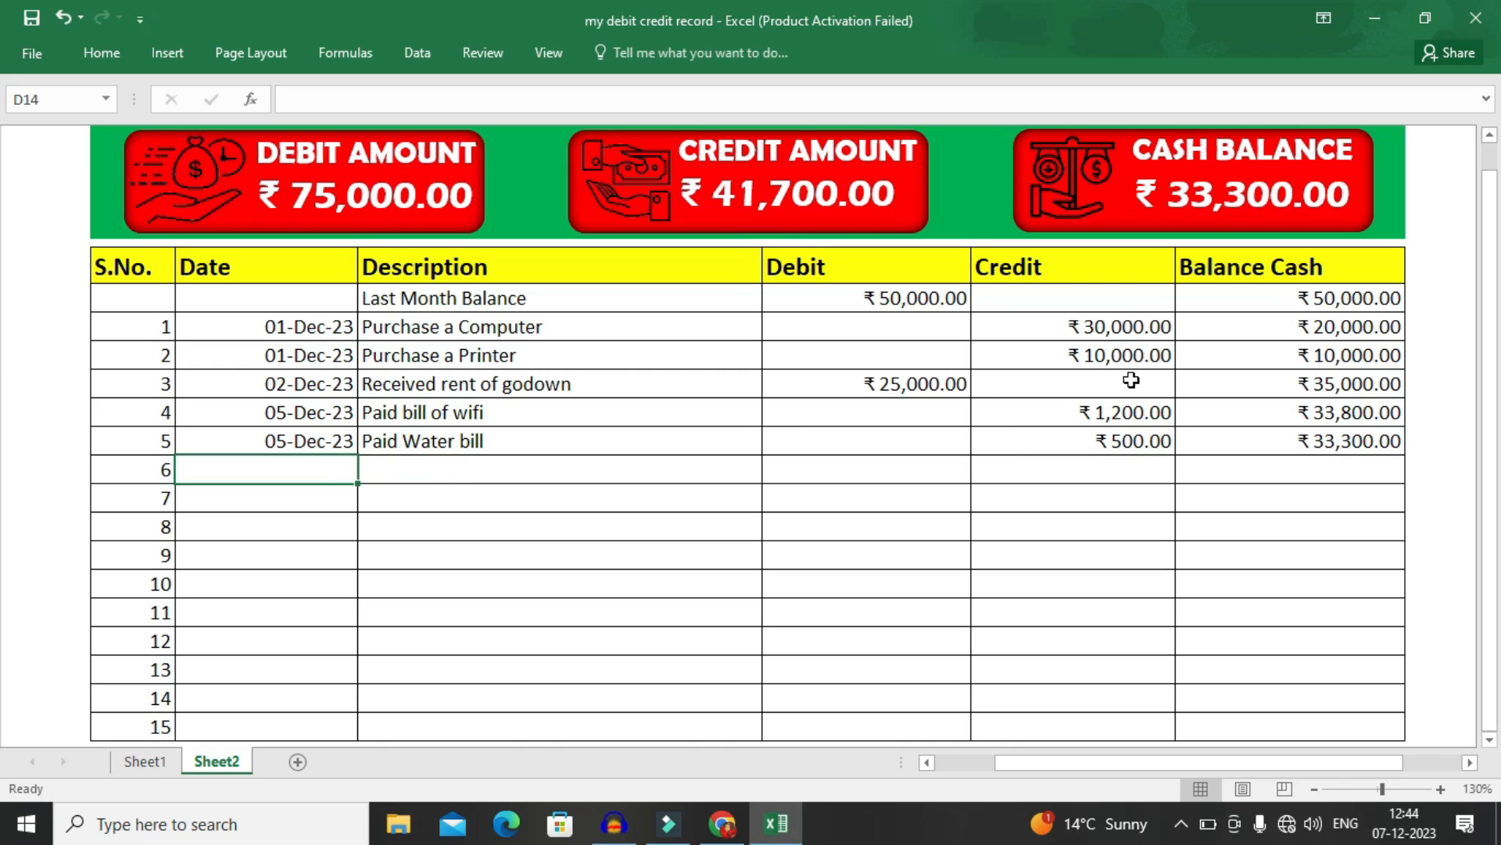
Add a border around the merged green banner cell behind the header cards.
{"action": "left_click", "coordinate": [93, 133]}
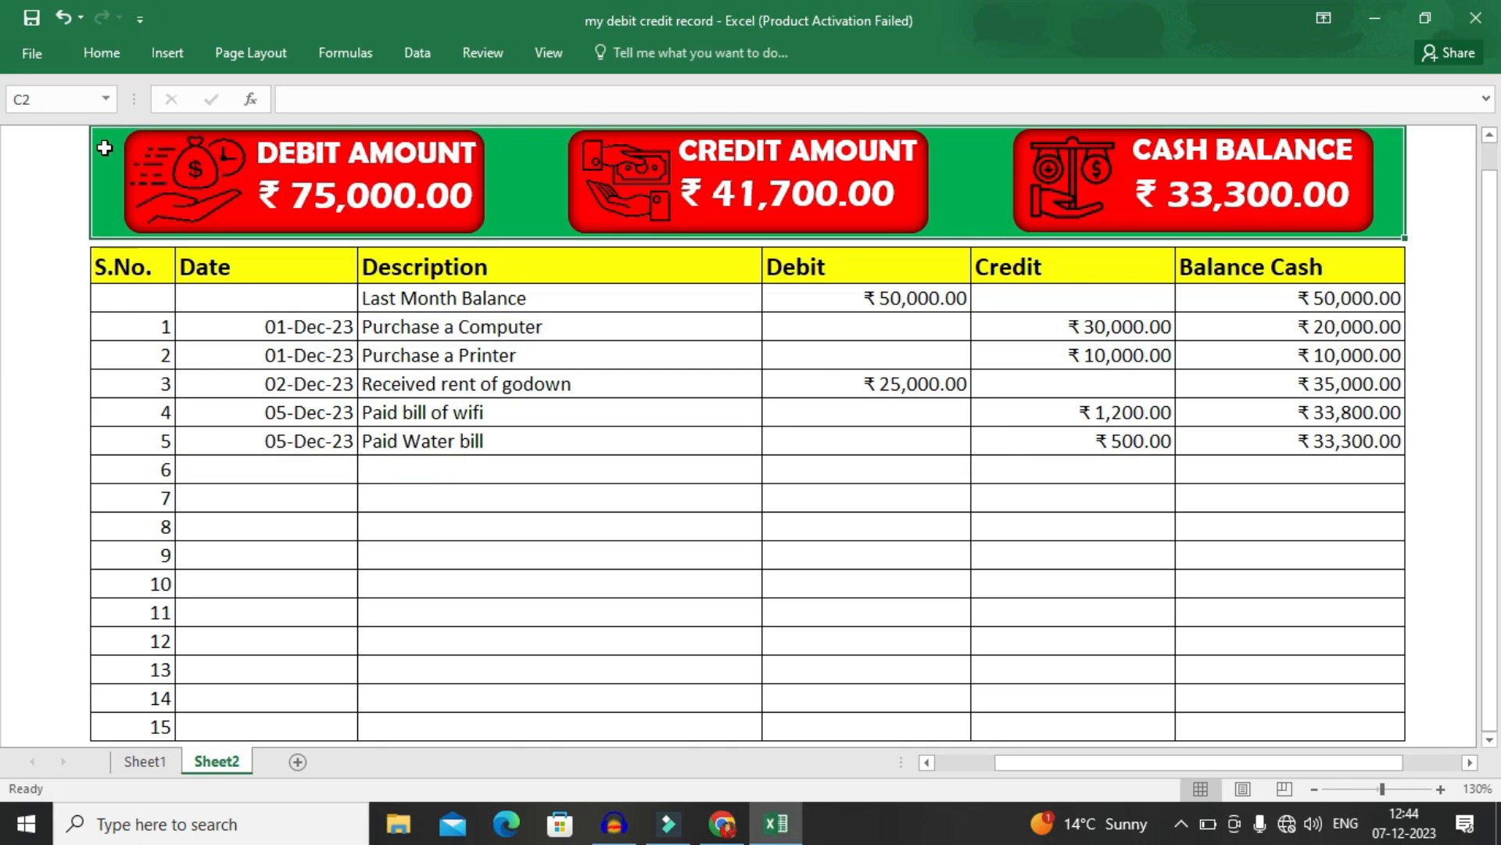
{"action": "left_click", "coordinate": [102, 54]}
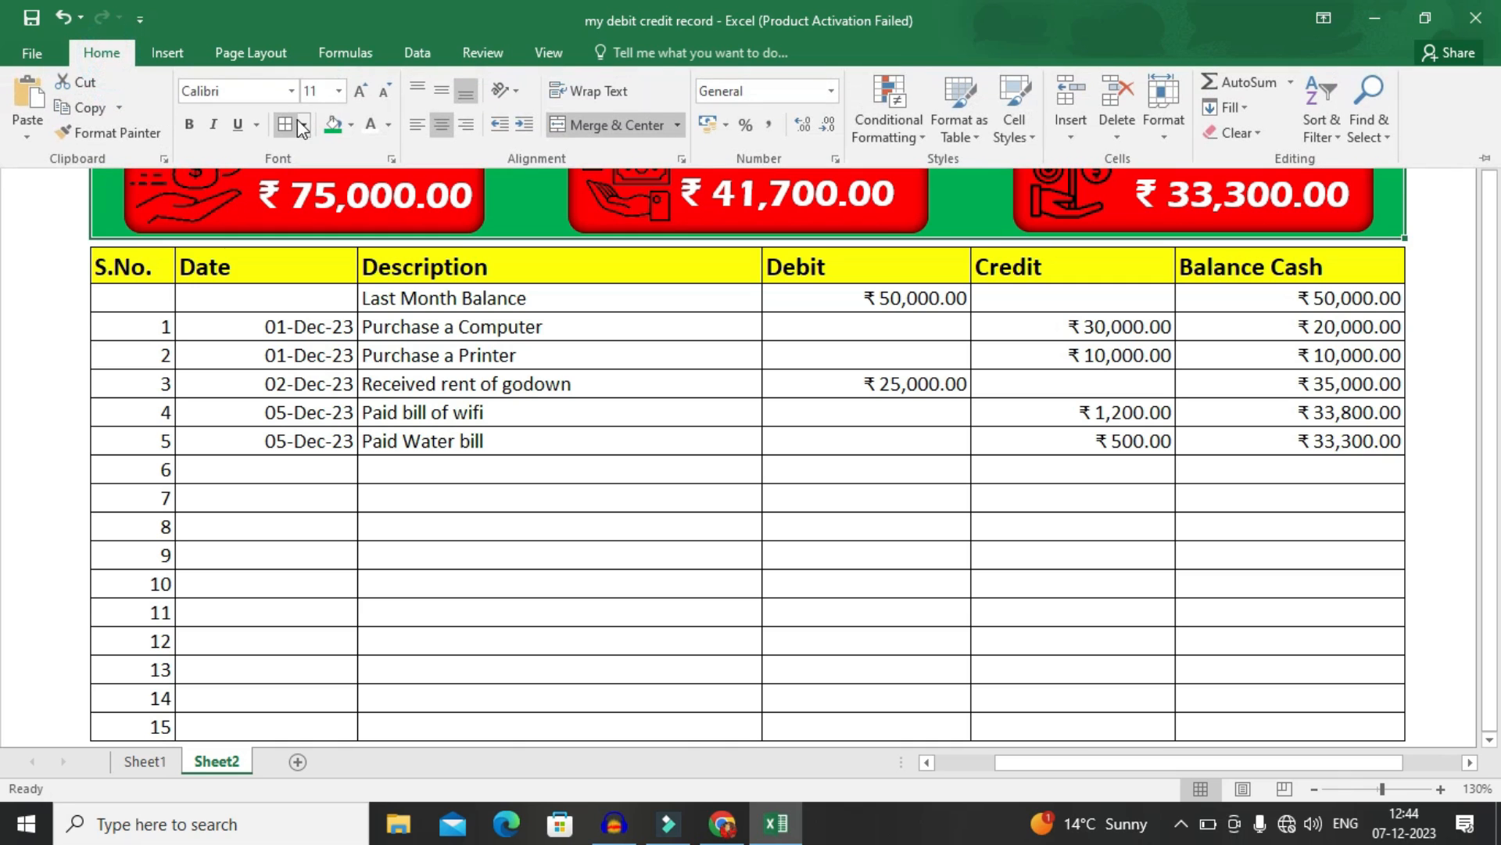
{"action": "left_click", "coordinate": [618, 497]}
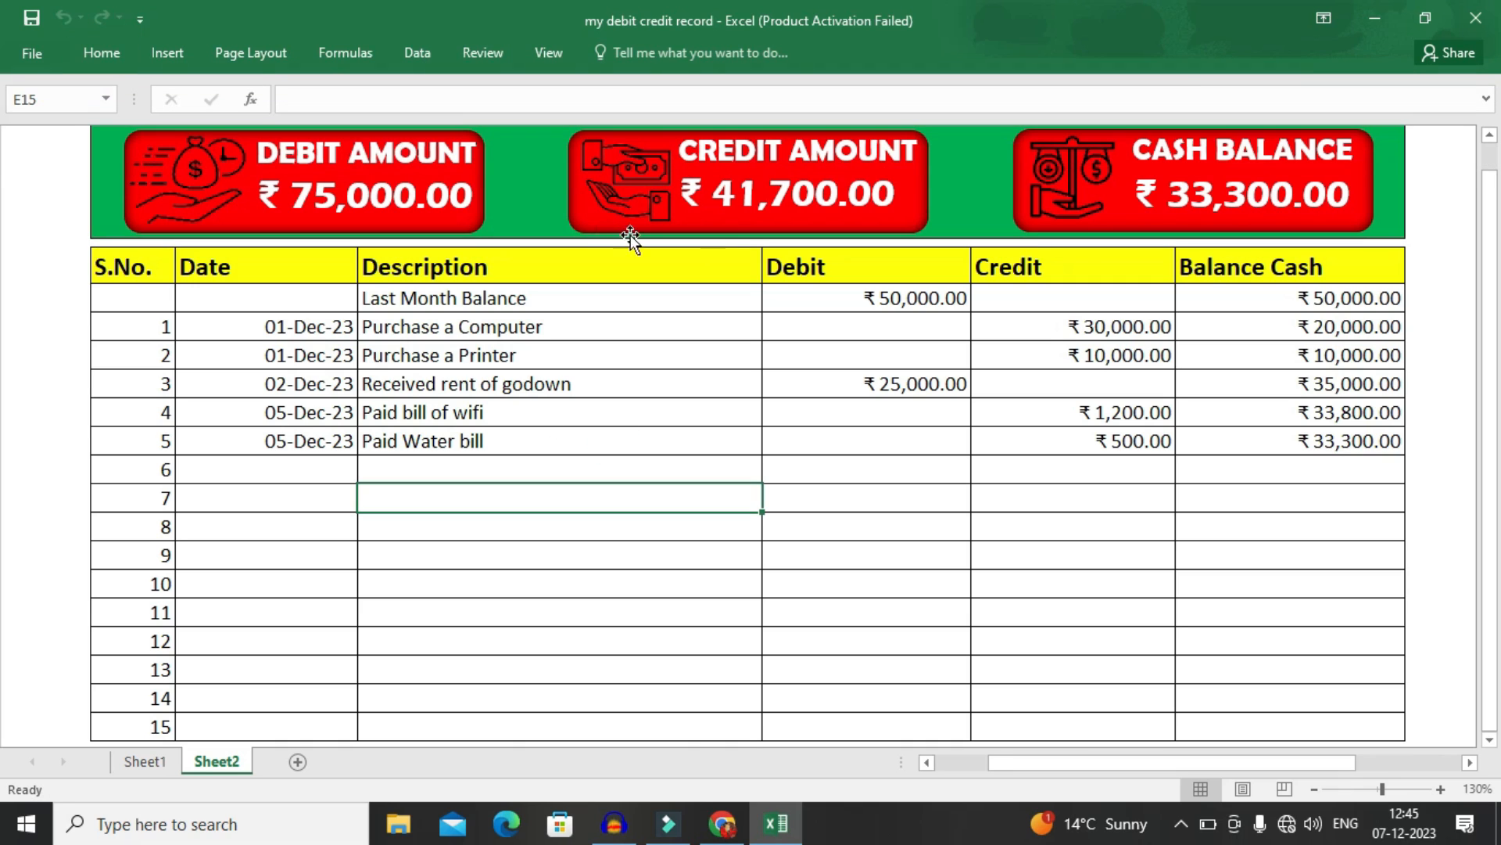